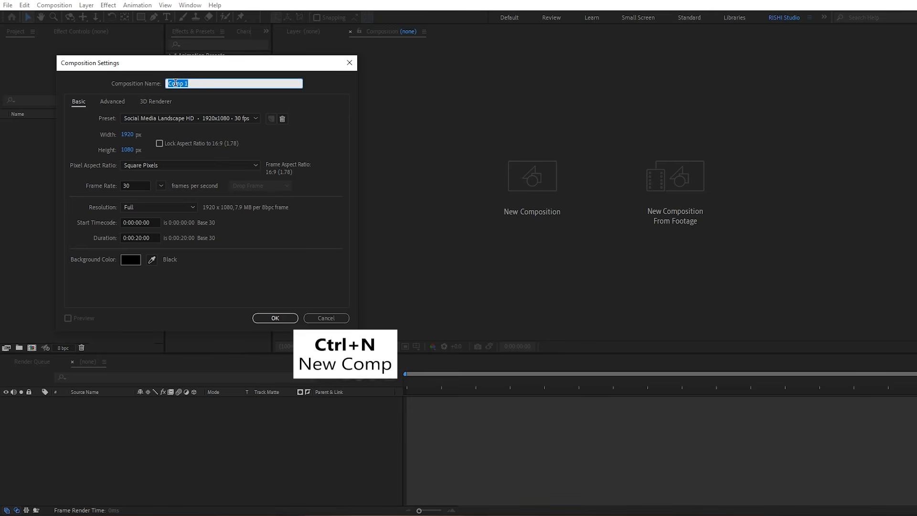
- Create a composition named Coconut Water Ads at 1920 x 1080 px, 30 fps, with a 20-second duration
{"action": "type", "text": "Coconut"}
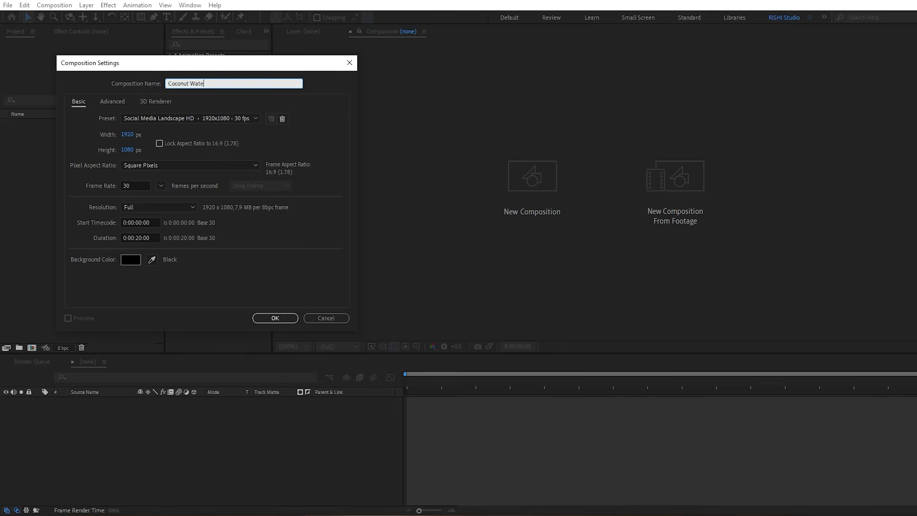
{"action": "left_click", "coordinate": [127, 135]}
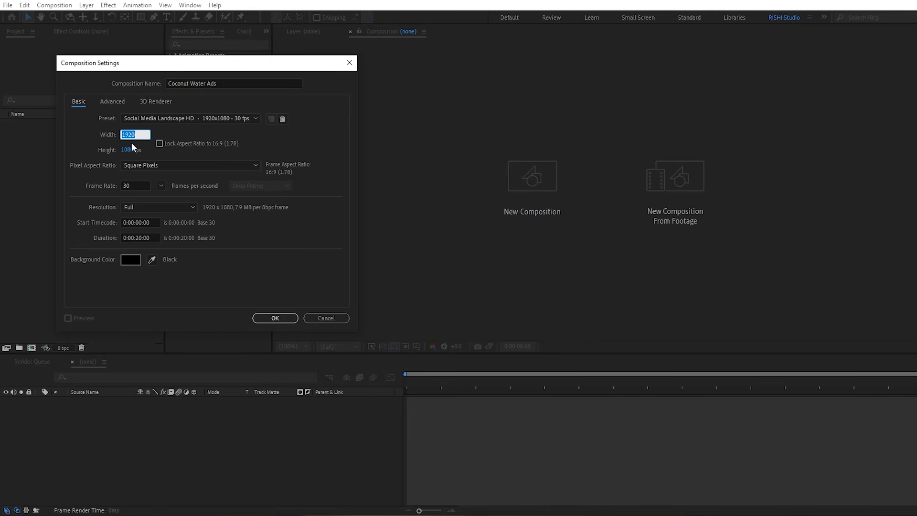
{"action": "left_click", "coordinate": [128, 150]}
{"action": "left_click", "coordinate": [134, 185]}
{"action": "left_click", "coordinate": [151, 237]}
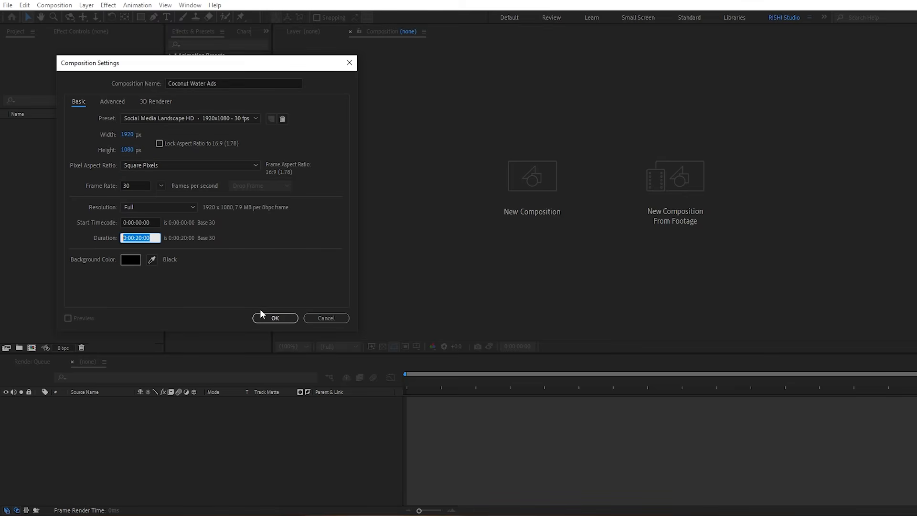
{"action": "left_click", "coordinate": [279, 319]}
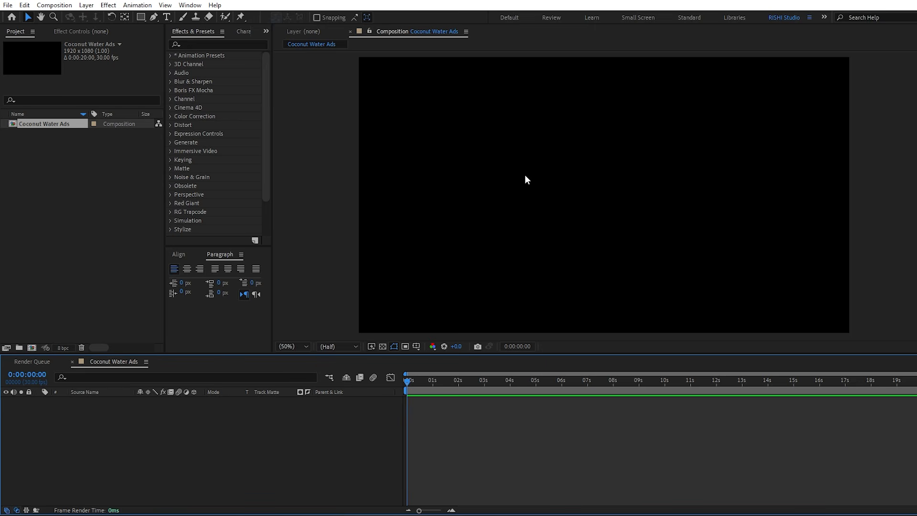
- Add a frame-filling rectangle shape with a radial gradient fill, extending the gradient's end point to the frame's upper-right corner
{"action": "double_click", "coordinate": [140, 17]}
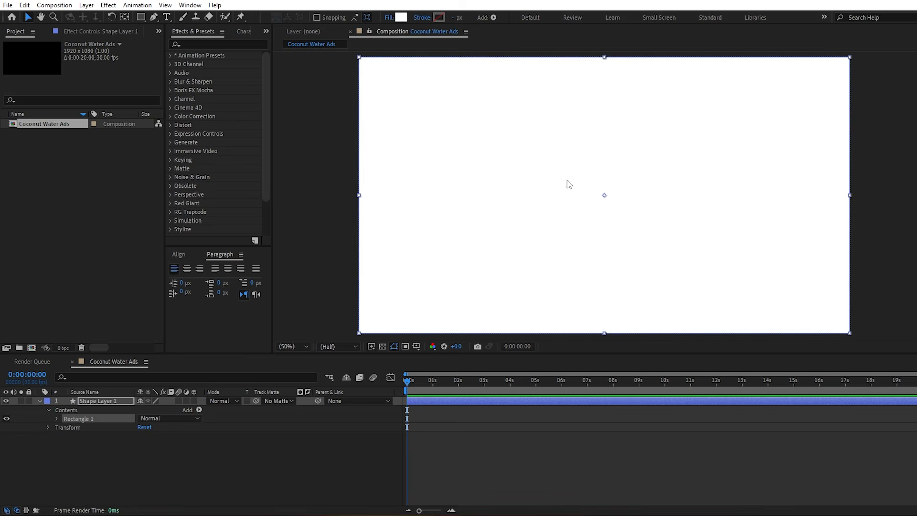
{"action": "left_click", "coordinate": [388, 17]}
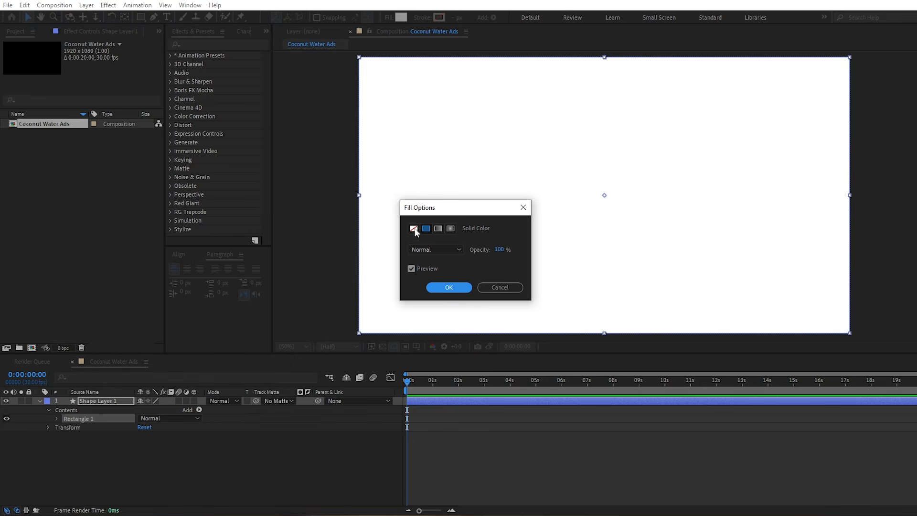
{"action": "left_click", "coordinate": [452, 229]}
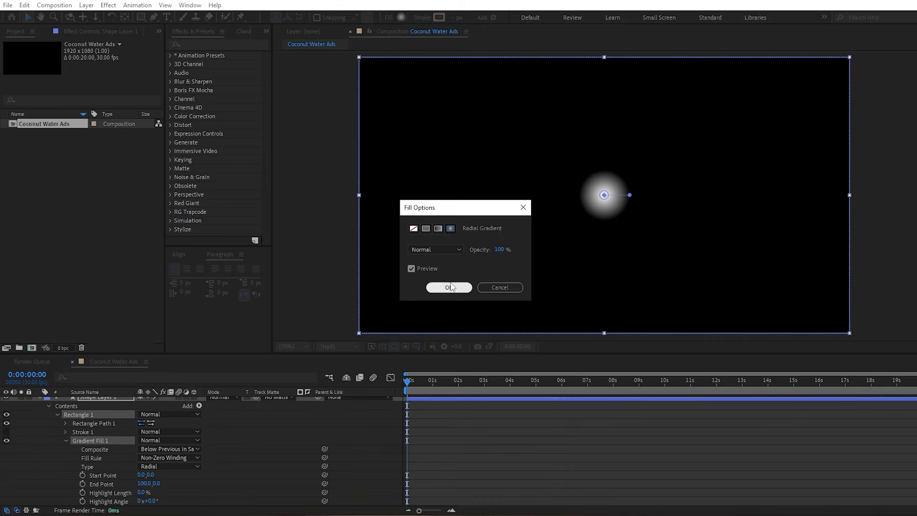
{"action": "left_click", "coordinate": [449, 285]}
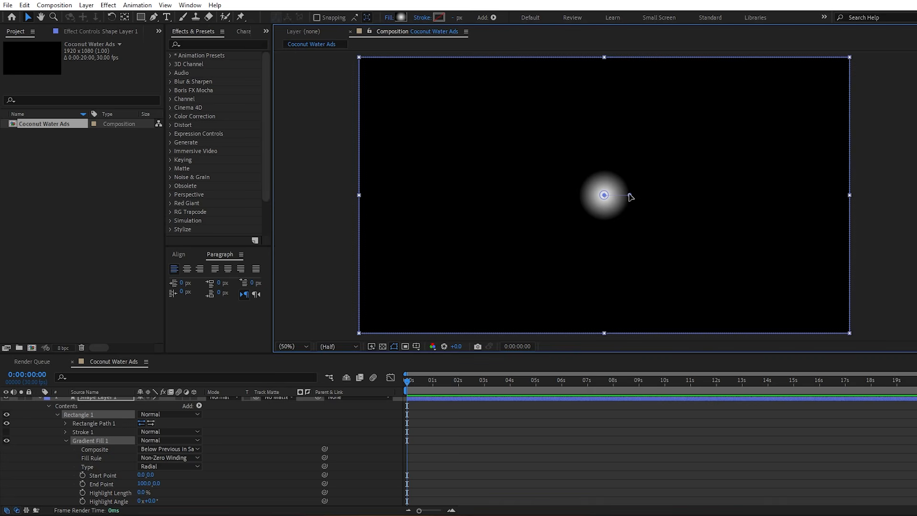
{"action": "left_click_drag", "start_coordinate": [630, 196], "coordinate": [849, 57]}
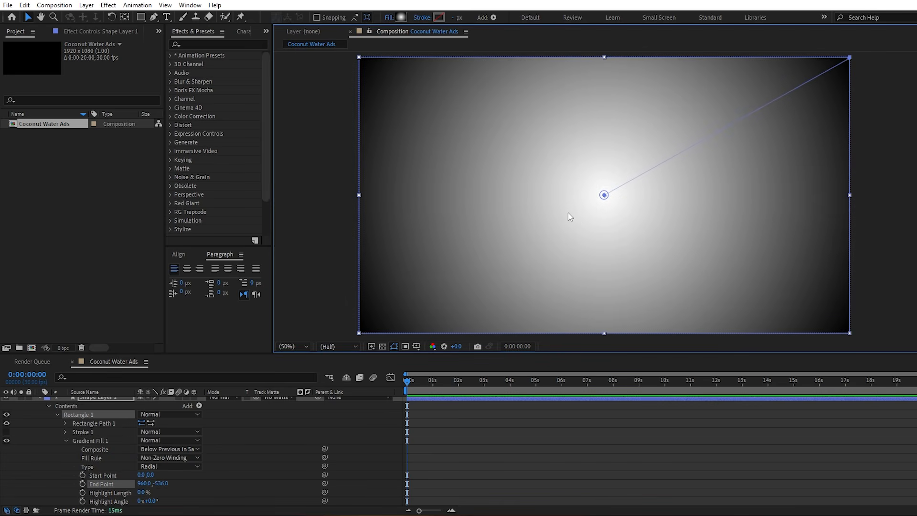
- Color the rectangle's radial gradient from 95D50C at the center to 013609 at the outer edge
{"action": "left_click", "coordinate": [400, 18]}
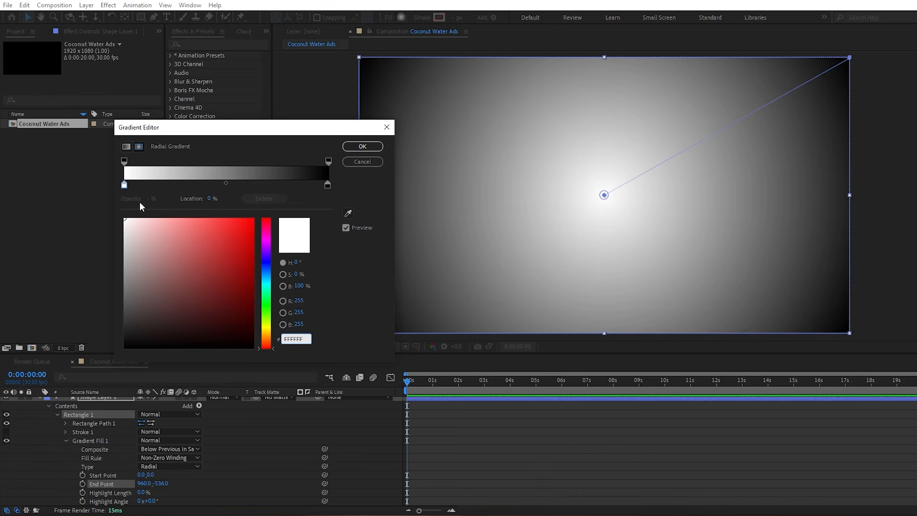
{"action": "left_click", "coordinate": [125, 187]}
{"action": "left_click_drag", "start_coordinate": [308, 338], "coordinate": [258, 334]}
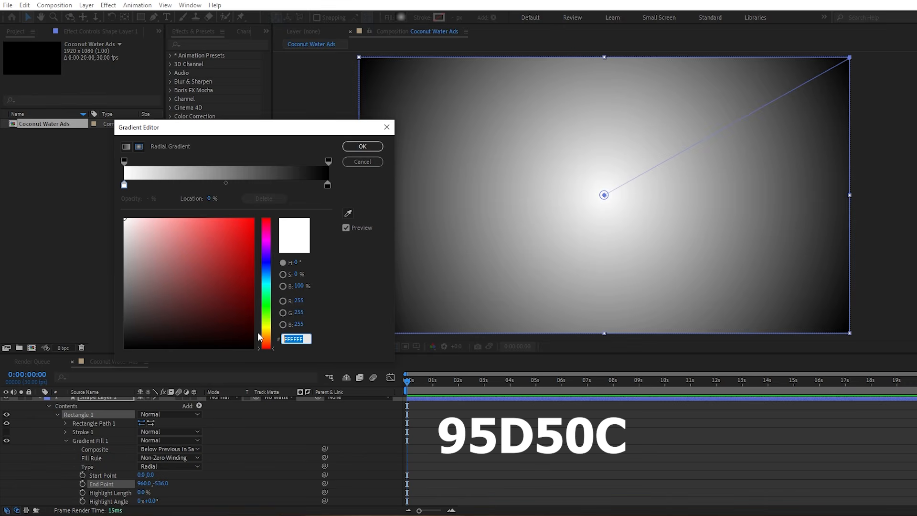
{"action": "type", "text": "95D50C"}
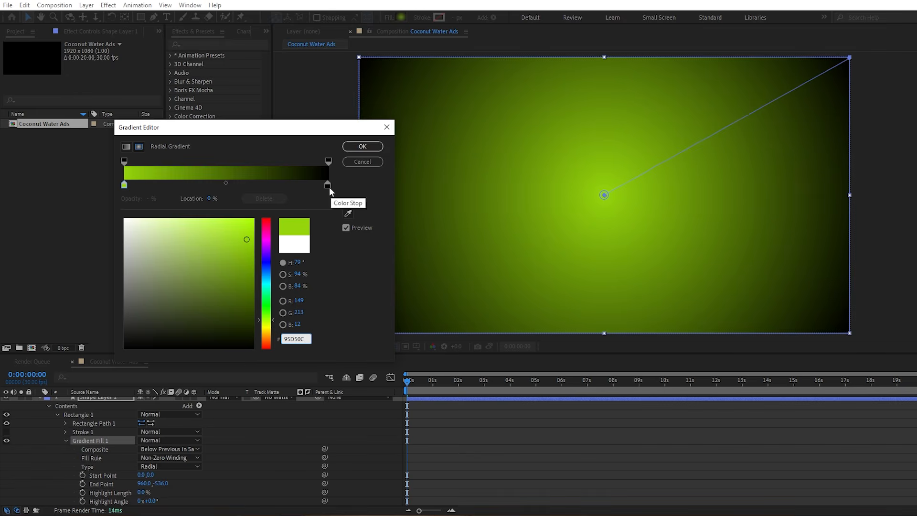
{"action": "left_click", "coordinate": [328, 185]}
{"action": "left_click", "coordinate": [305, 339]}
{"action": "type", "text": "013609"}
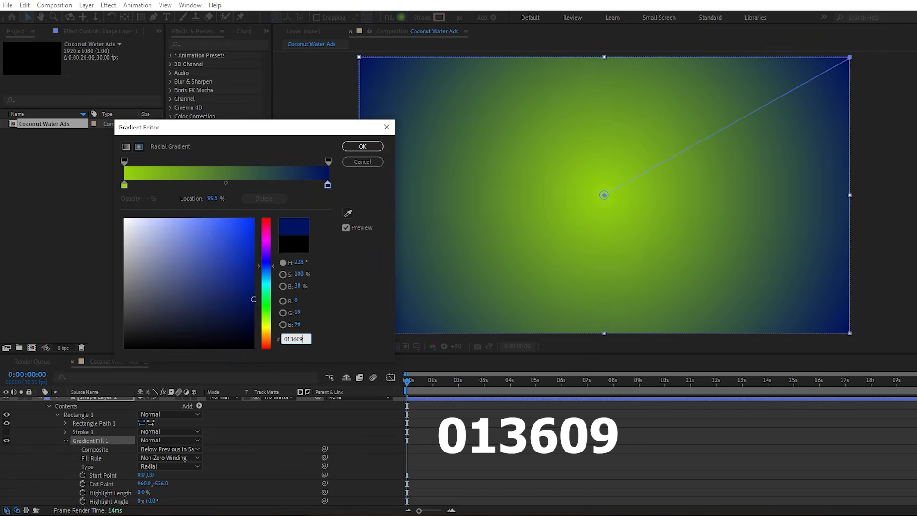
{"action": "key", "text": "Return"}
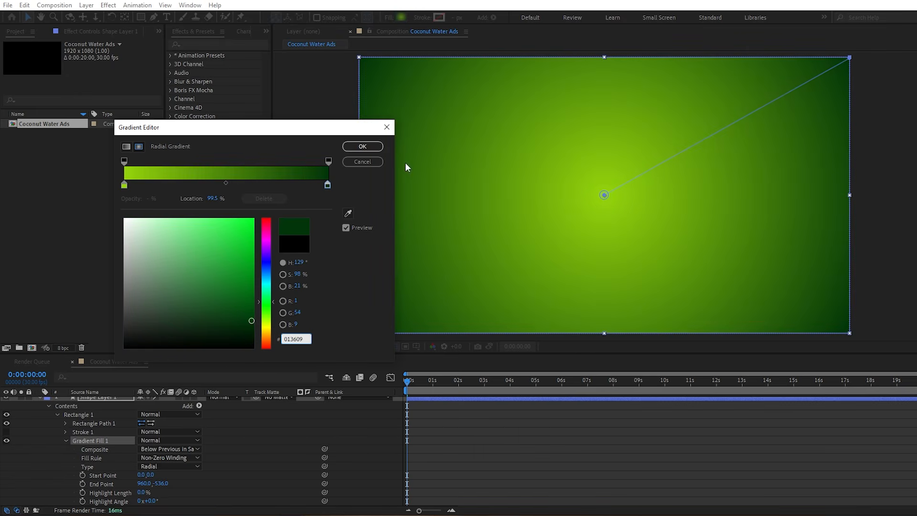
{"action": "left_click", "coordinate": [362, 146]}
- Import all the files in the (Footage) folder, from Bottal through Wrapper, into the project
{"action": "key", "text": "ctrl+i"}
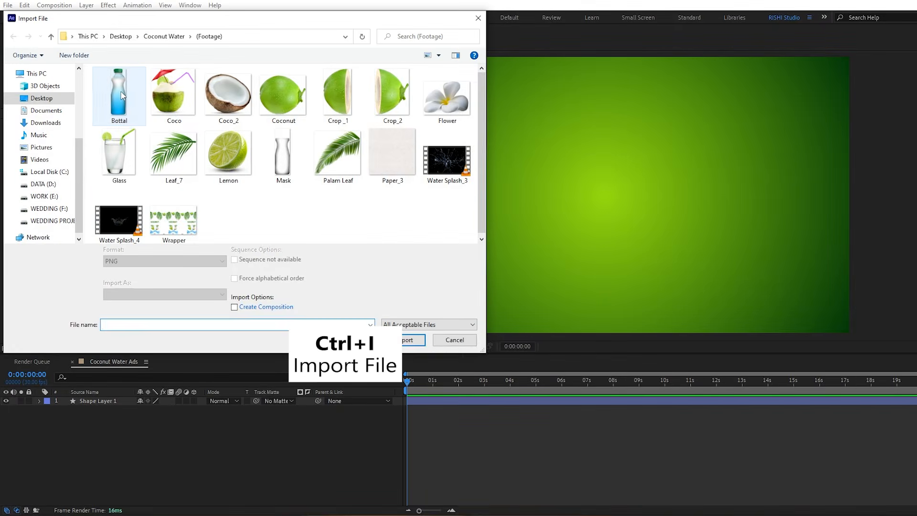
{"action": "left_click", "coordinate": [120, 95]}
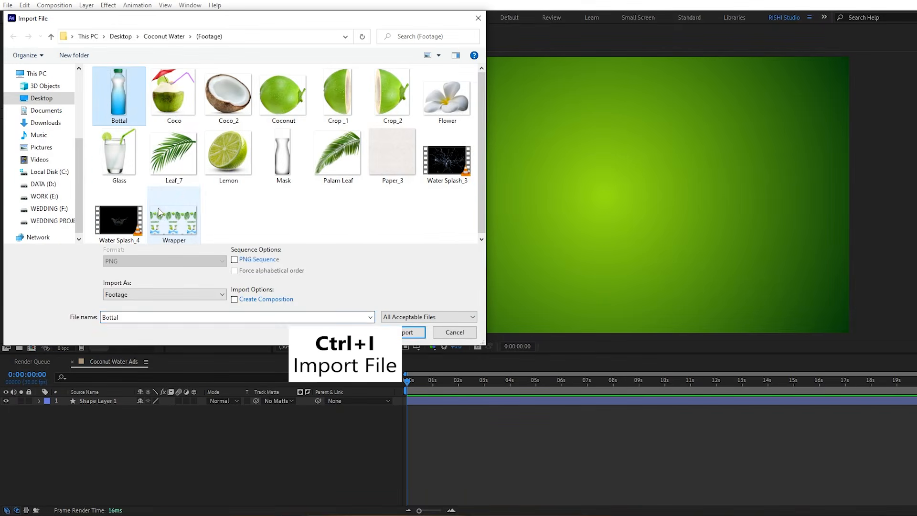
{"action": "left_click", "coordinate": [174, 222], "text": "shift"}
{"action": "left_click", "coordinate": [413, 340]}
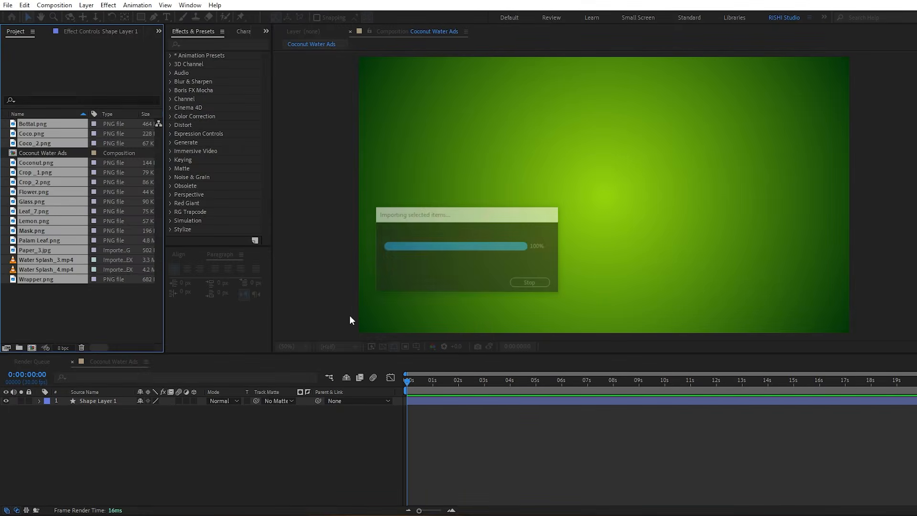
{"action": "left_click", "coordinate": [84, 308]}
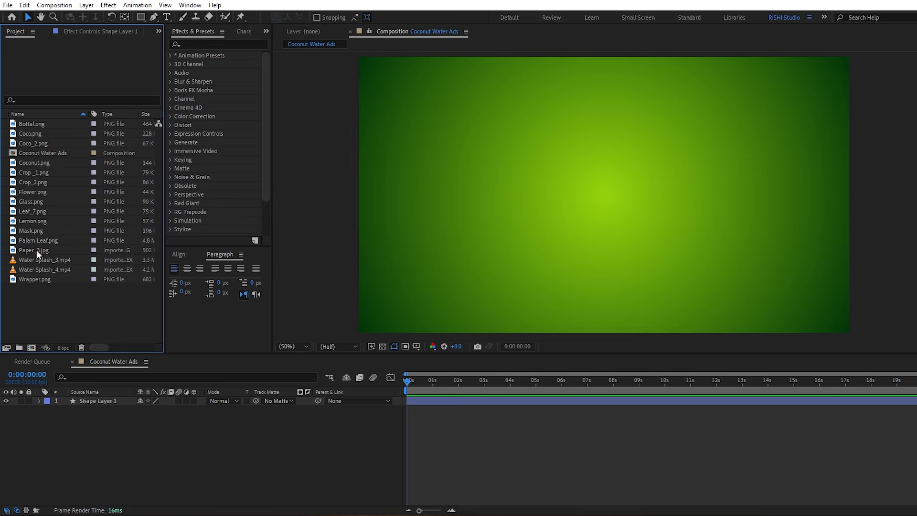
- Add Paper_3.jpg to the composition above the gradient shape layer and scale it to 50%
{"action": "left_click_drag", "start_coordinate": [36, 250], "coordinate": [96, 397]}
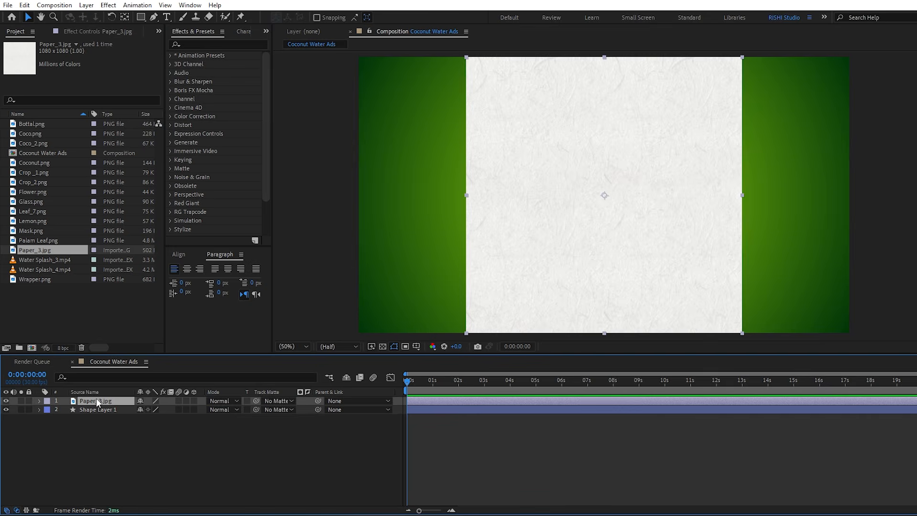
{"action": "key", "text": "s"}
{"action": "left_click", "coordinate": [150, 409]}
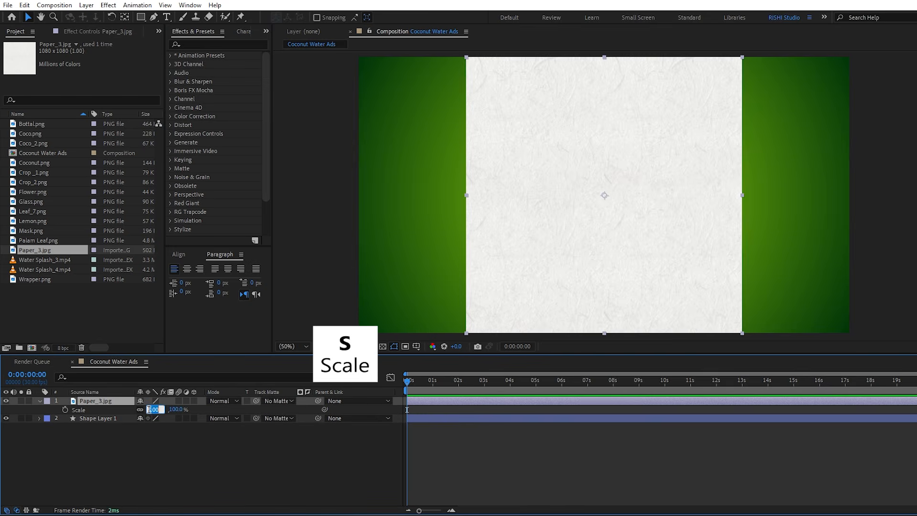
{"action": "key", "text": "Return"}
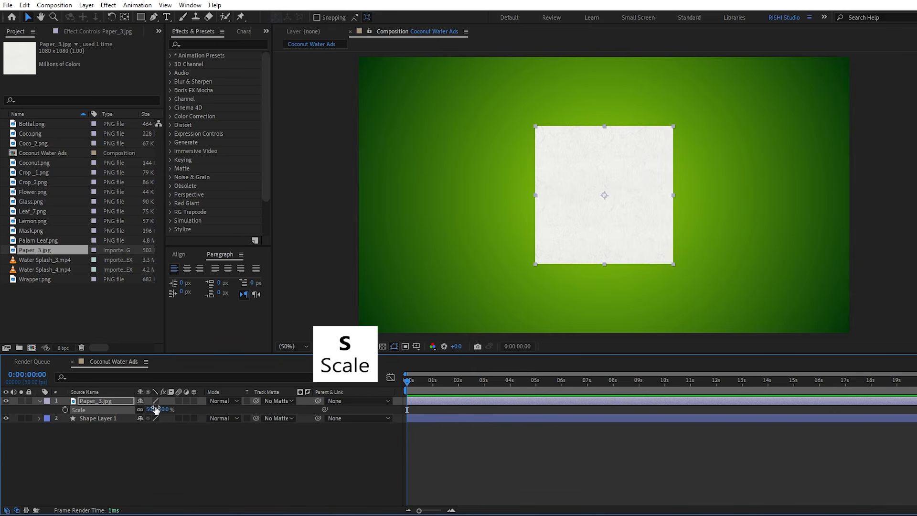
- Apply Motion Tile to the paper layer with output width 370 and output height 200, and set its blending mode to Multiply
{"action": "left_click", "coordinate": [237, 43]}
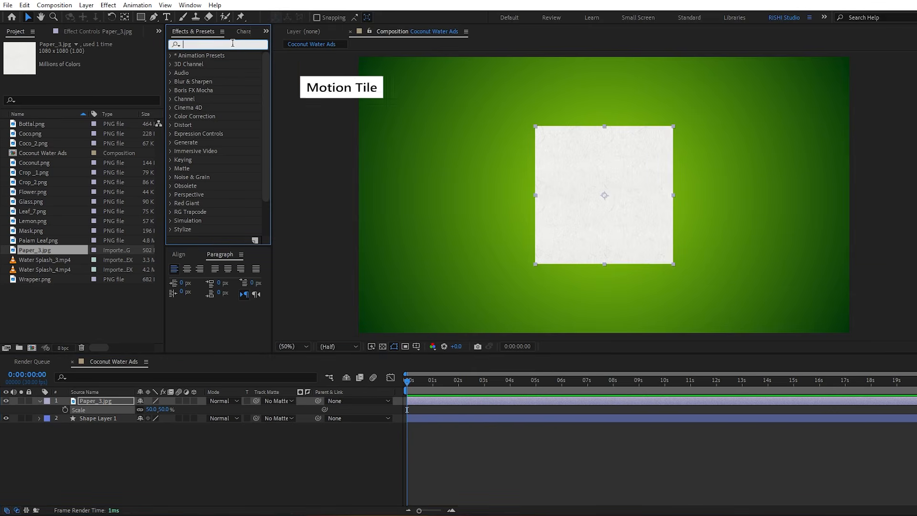
{"action": "type", "text": "motio"}
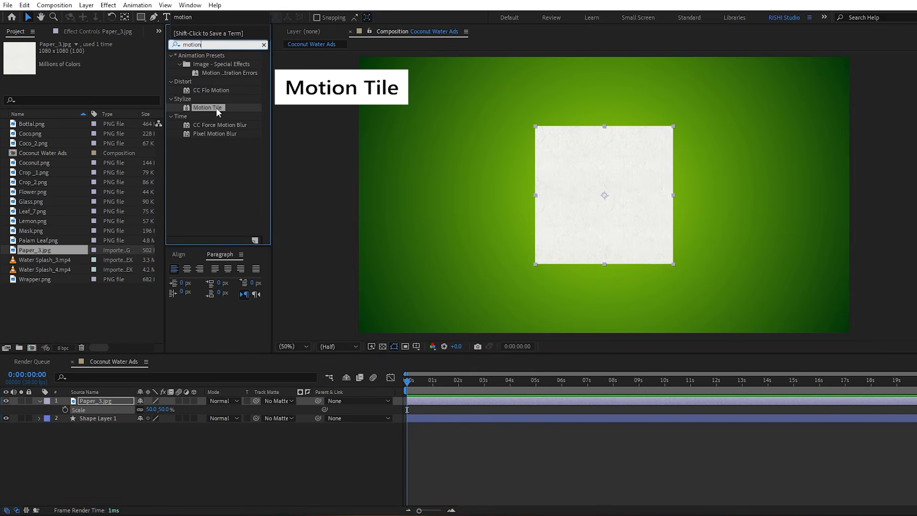
{"action": "type", "text": "n"}
{"action": "left_click_drag", "start_coordinate": [208, 108], "coordinate": [606, 200]}
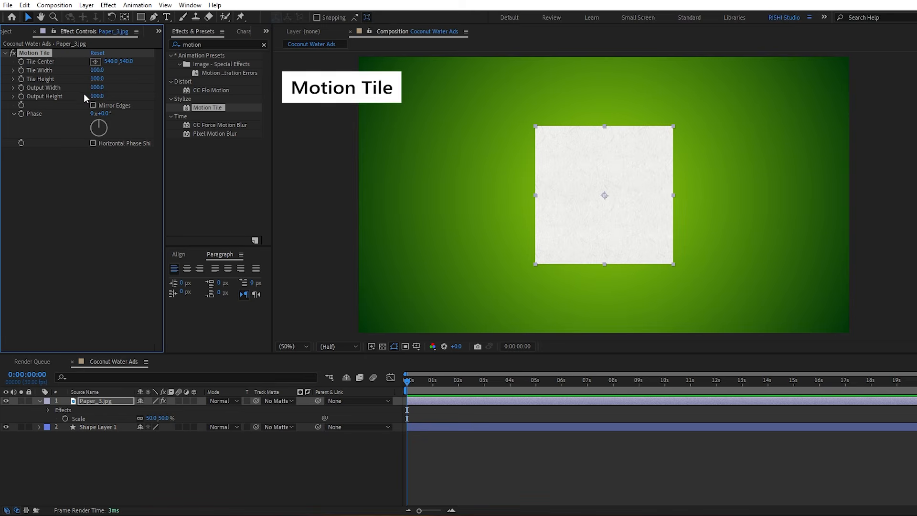
{"action": "left_click_drag", "start_coordinate": [98, 87], "coordinate": [107, 99]}
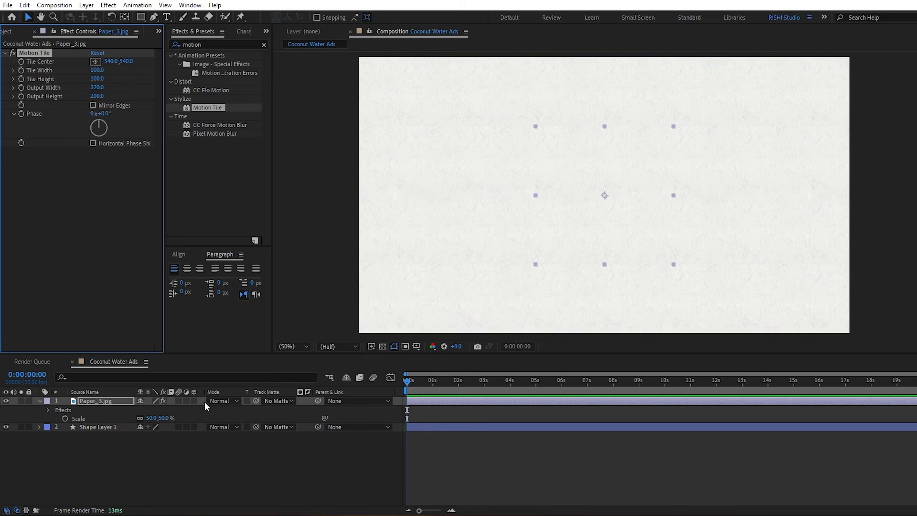
{"action": "left_click", "coordinate": [220, 401]}
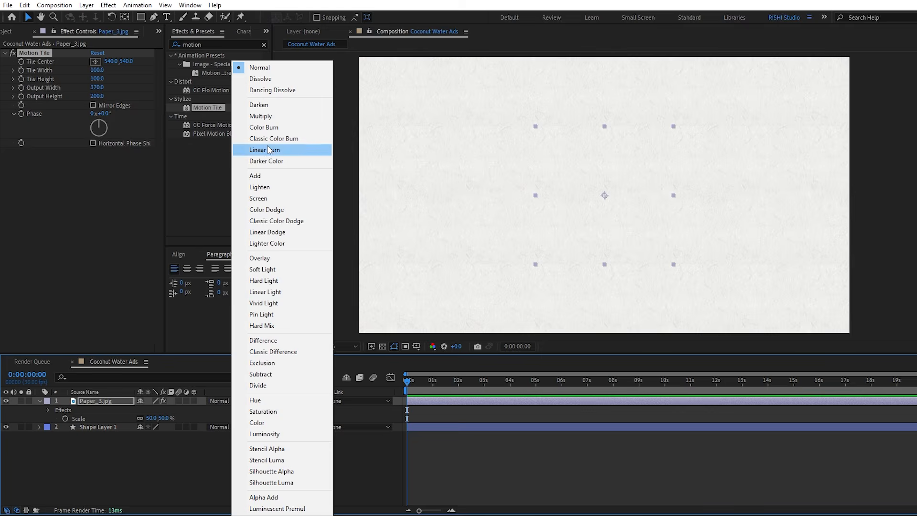
{"action": "left_click", "coordinate": [264, 117]}
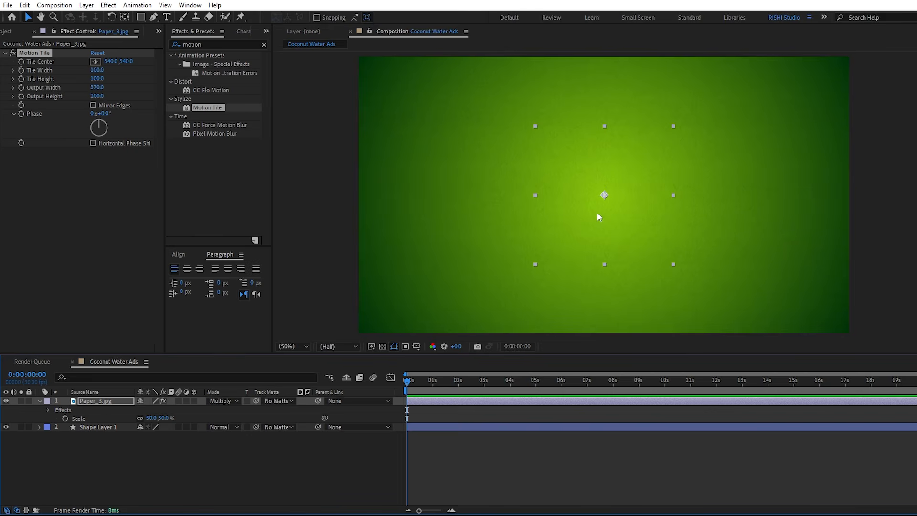
- Add Coconut.png as the top layer and move it straight up until it sits just above the frame
{"action": "left_click", "coordinate": [13, 33]}
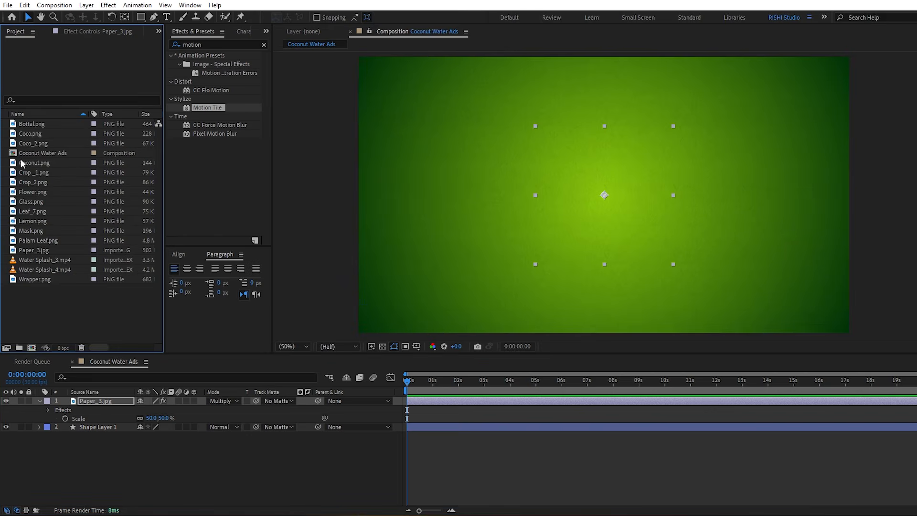
{"action": "left_click_drag", "start_coordinate": [33, 162], "coordinate": [88, 397]}
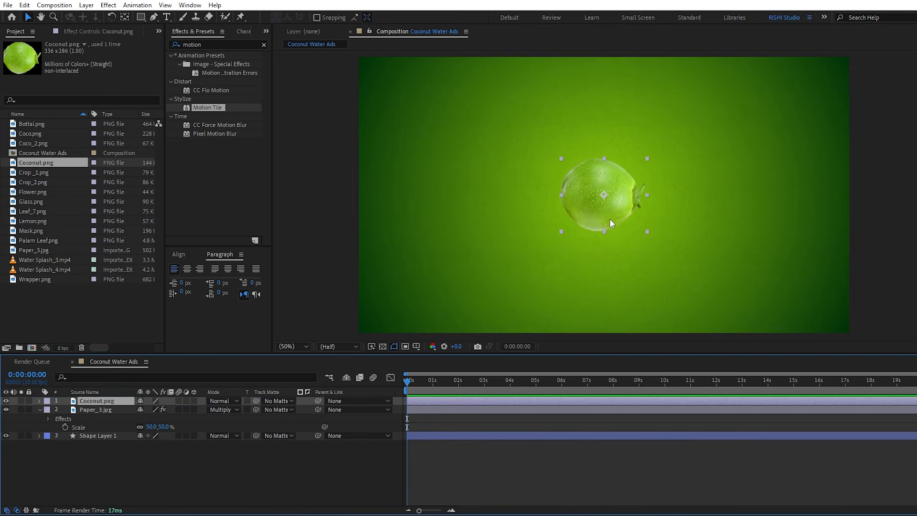
{"action": "left_click_drag", "start_coordinate": [603, 194], "coordinate": [603, 47]}
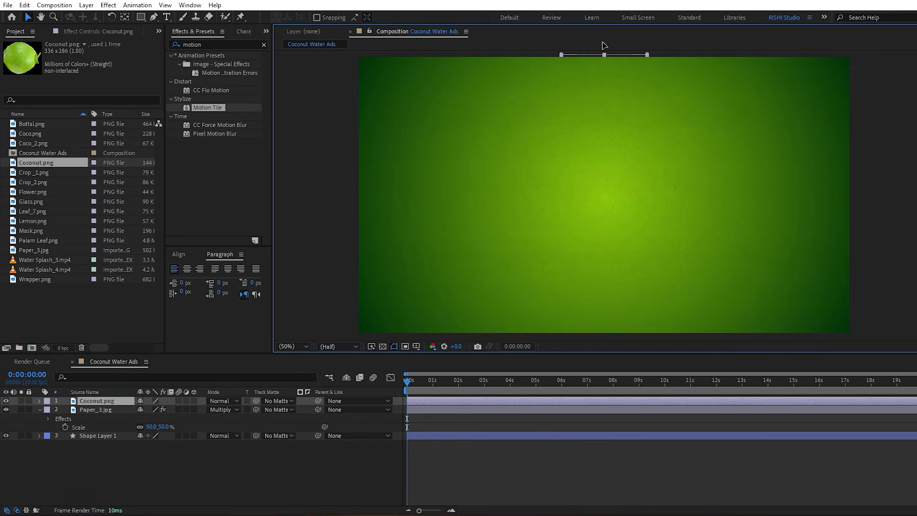
- Set Anchor Point and Position keyframes on the coconut layer at 0 seconds
{"action": "left_click", "coordinate": [40, 401]}
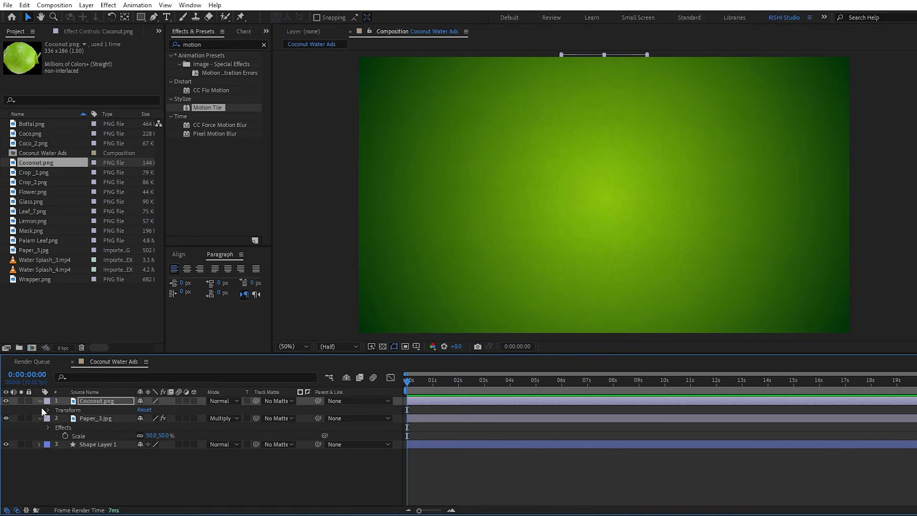
{"action": "left_click", "coordinate": [47, 410]}
{"action": "left_click", "coordinate": [65, 418]}
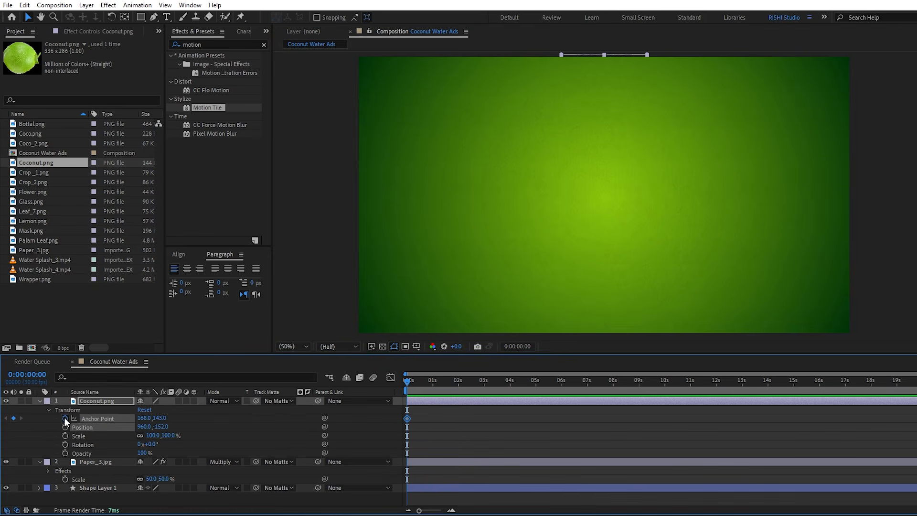
{"action": "left_click", "coordinate": [66, 427]}
- At 0:00:02:00, move the coconut straight down to position 960, 868 to keyframe its drop into the frame
{"action": "left_click", "coordinate": [459, 387]}
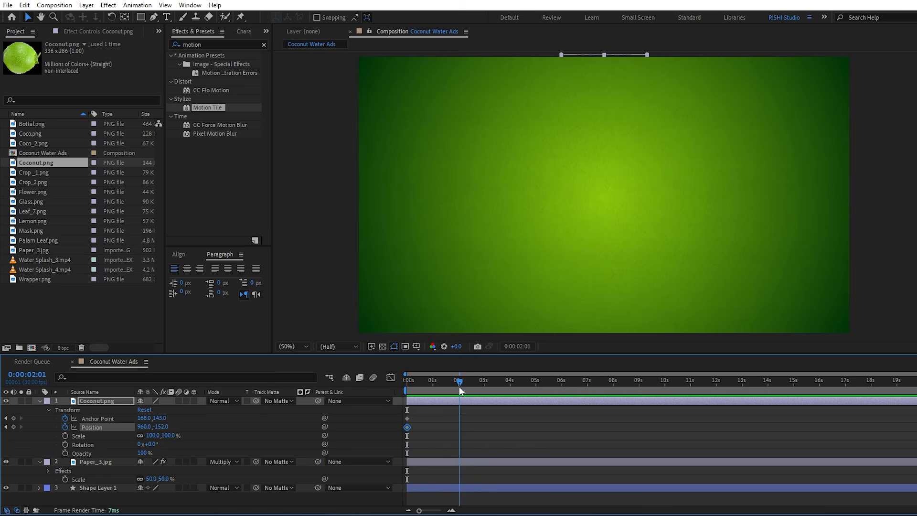
{"action": "key", "text": "Page_Up"}
{"action": "key", "text": "shift+Down"}
{"action": "key", "text": "shift+Down"}
{"action": "key", "text": "shift+Down"}
{"action": "key", "text": "shift+Down"}
{"action": "key", "text": "shift+Down"}
{"action": "key", "text": "shift+Down"}
{"action": "key", "text": "shift+Down"}
{"action": "key", "text": "shift+Down"}
{"action": "key", "text": "shift+Down"}
{"action": "key", "text": "shift+Down"}
{"action": "key", "text": "shift+Down"}
{"action": "key", "text": "shift+Down"}
{"action": "key", "text": "shift+Down"}
{"action": "key", "text": "shift+Down"}
{"action": "key", "text": "shift+Down"}
{"action": "key", "text": "shift+Down"}
{"action": "key", "text": "shift+Down"}
{"action": "key", "text": "shift+Down"}
{"action": "key", "text": "shift+Down"}
{"action": "key", "text": "shift+Down"}
{"action": "key", "text": "shift+Down"}
{"action": "key", "text": "shift+Down"}
{"action": "key", "text": "shift+Down"}
{"action": "key", "text": "shift+Down"}
{"action": "key", "text": "shift+Down"}
{"action": "key", "text": "shift+Down"}
{"action": "key", "text": "shift+Down"}
{"action": "key", "text": "shift+Down"}
{"action": "key", "text": "shift+Down"}
{"action": "key", "text": "shift+Down"}
{"action": "key", "text": "shift+Down"}
{"action": "key", "text": "shift+Down"}
{"action": "key", "text": "shift+Down"}
{"action": "key", "text": "shift+Down"}
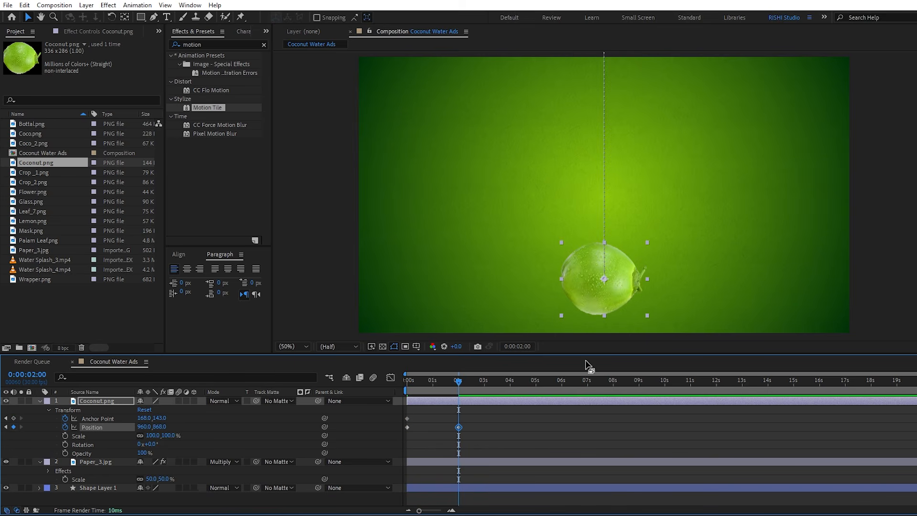
- Keyframe the coconut's anchor point at its bottom edge at 0:00:02:00 and back at its centre at 0:00:03:00
{"action": "left_click", "coordinate": [126, 15]}
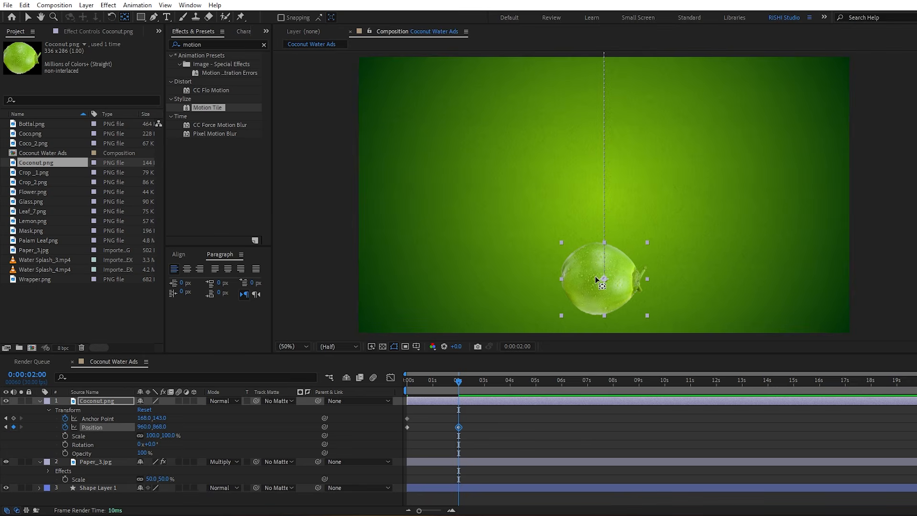
{"action": "left_click_drag", "start_coordinate": [603, 279], "coordinate": [603, 312]}
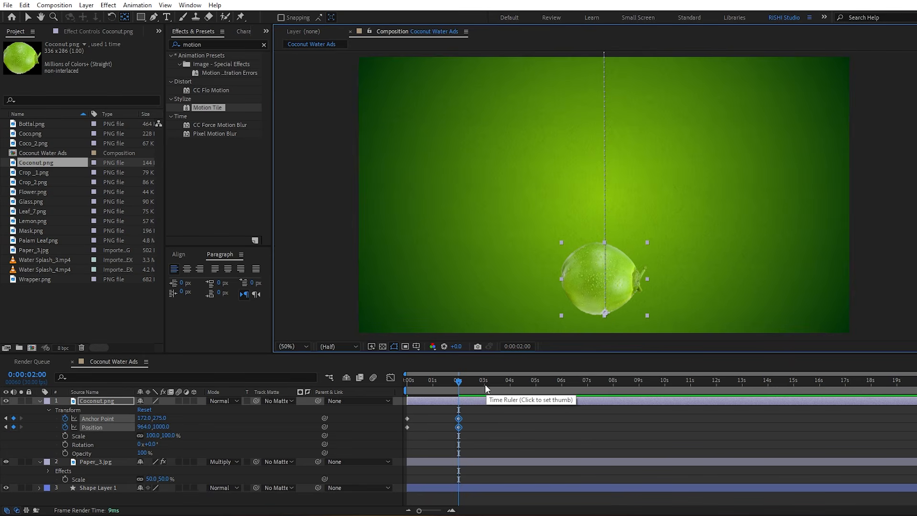
{"action": "left_click", "coordinate": [484, 384]}
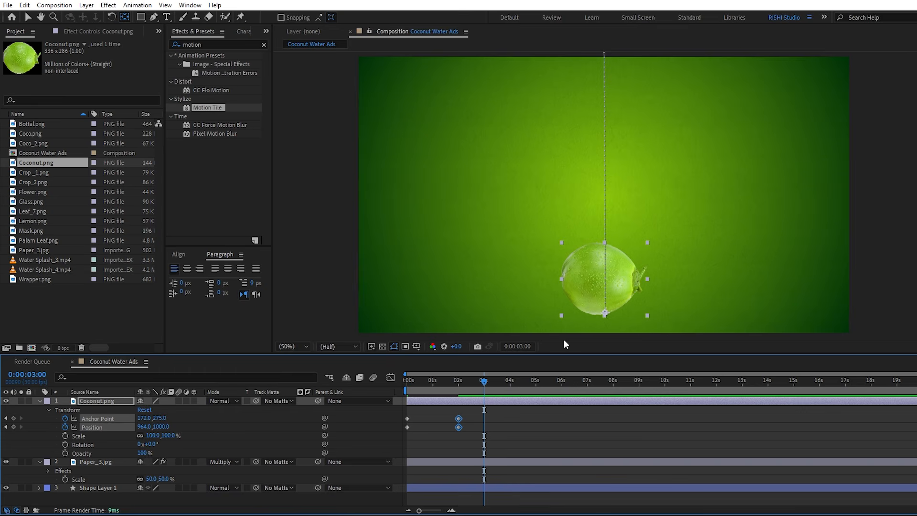
{"action": "left_click_drag", "start_coordinate": [606, 314], "coordinate": [603, 282]}
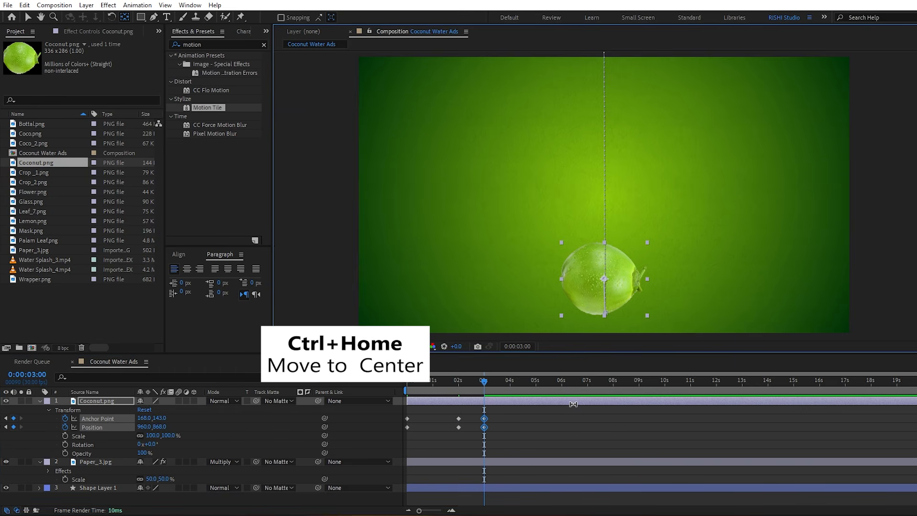
- Centre the coconut in the frame at 0:00:03:00 and preview its motion from the start
{"action": "key", "text": "ctrl+Home"}
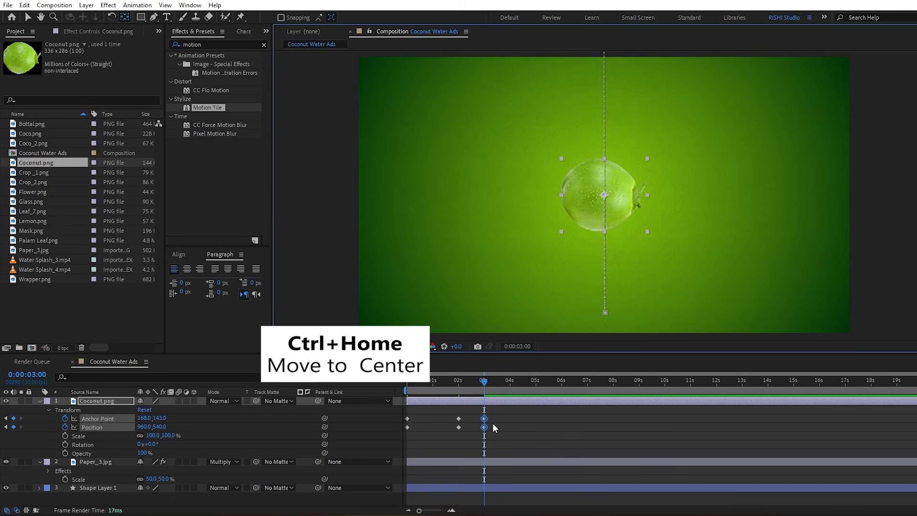
{"action": "left_click_drag", "start_coordinate": [421, 383], "coordinate": [400, 389]}
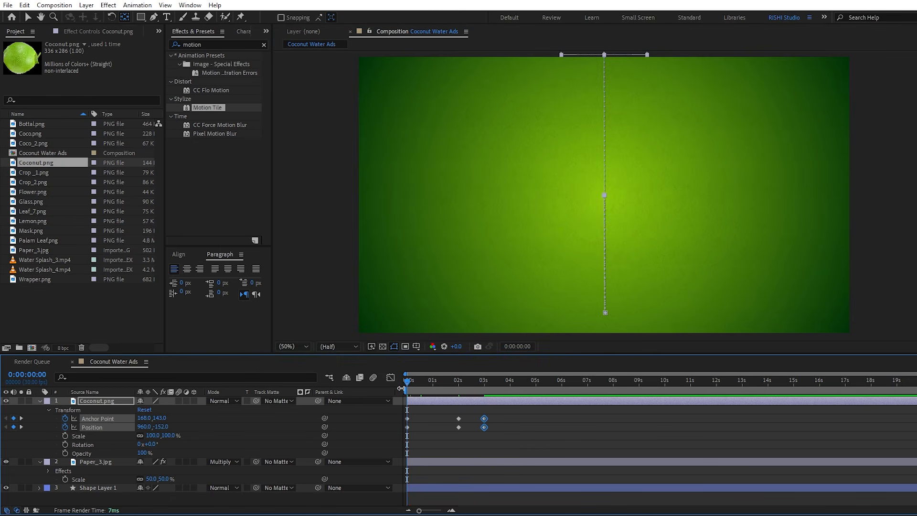
{"action": "key", "text": "space"}
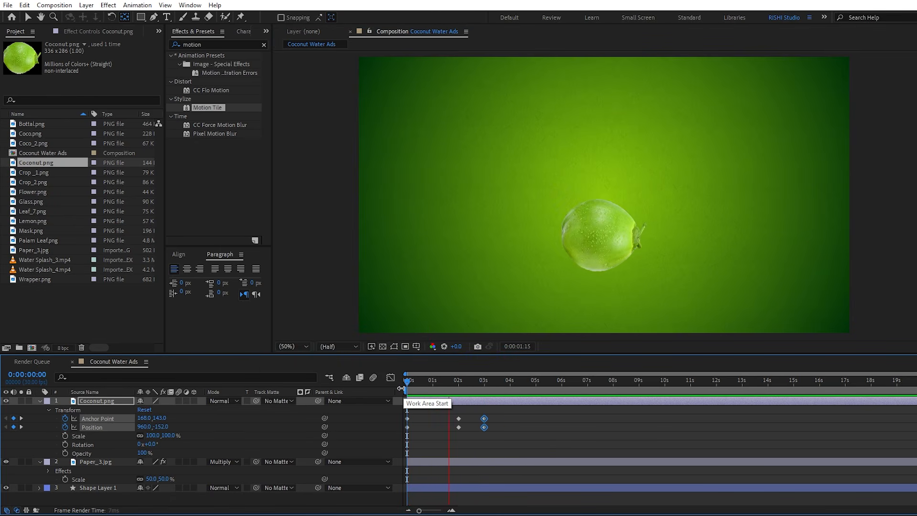
{"action": "key", "text": "space"}
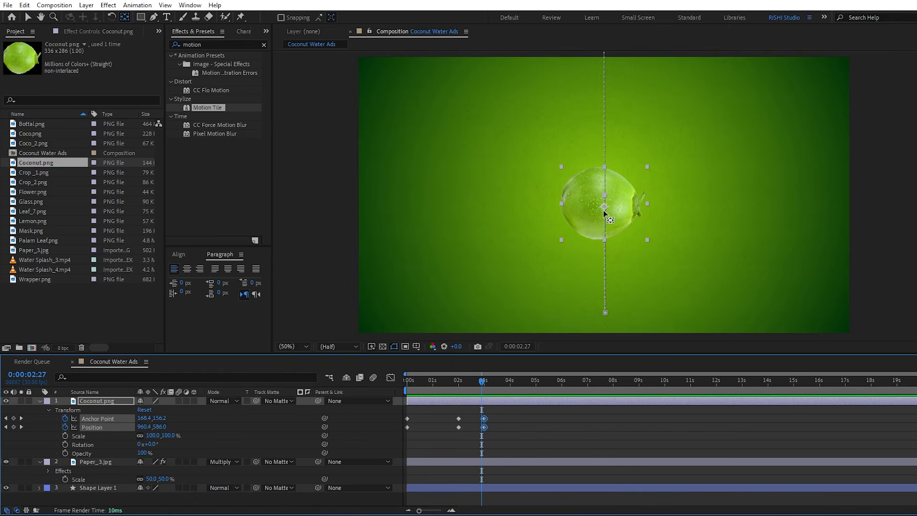
- Apply Easy Ease to all Anchor Point and Position keyframes of the coconut layer
{"action": "left_click_drag", "start_coordinate": [501, 413], "coordinate": [402, 433]}
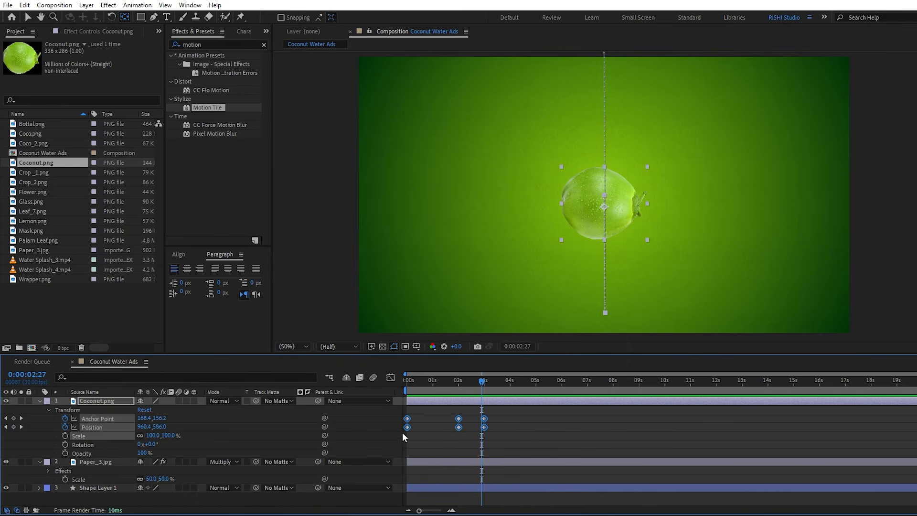
{"action": "right_click", "coordinate": [457, 428]}
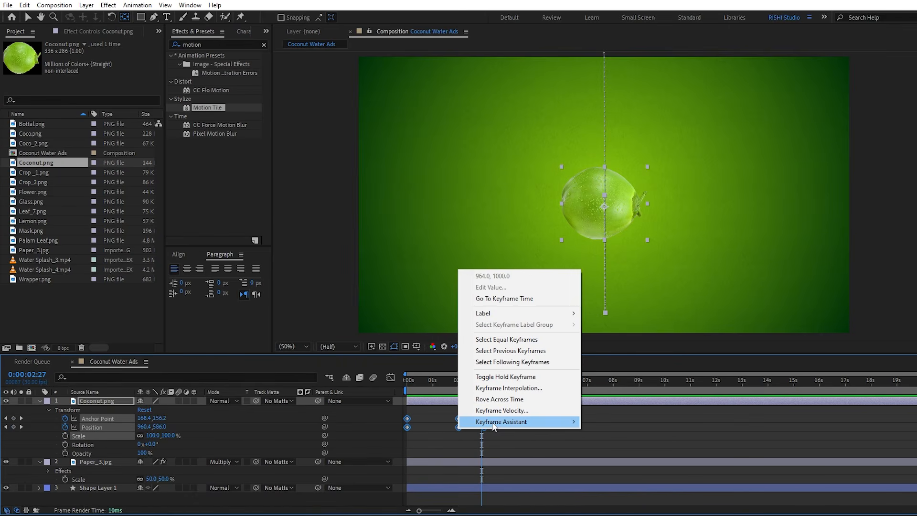
{"action": "mouse_move", "coordinate": [497, 422]}
{"action": "left_click", "coordinate": [608, 455]}
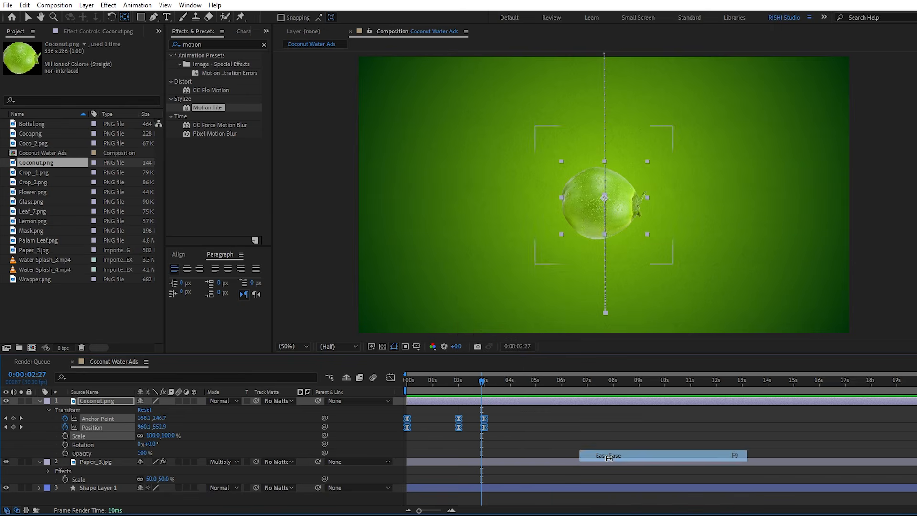
- In the coconut's speed graph, stretch the incoming ease of the 3-second keyframes back to the 2-second keyframes
{"action": "left_click", "coordinate": [390, 377]}
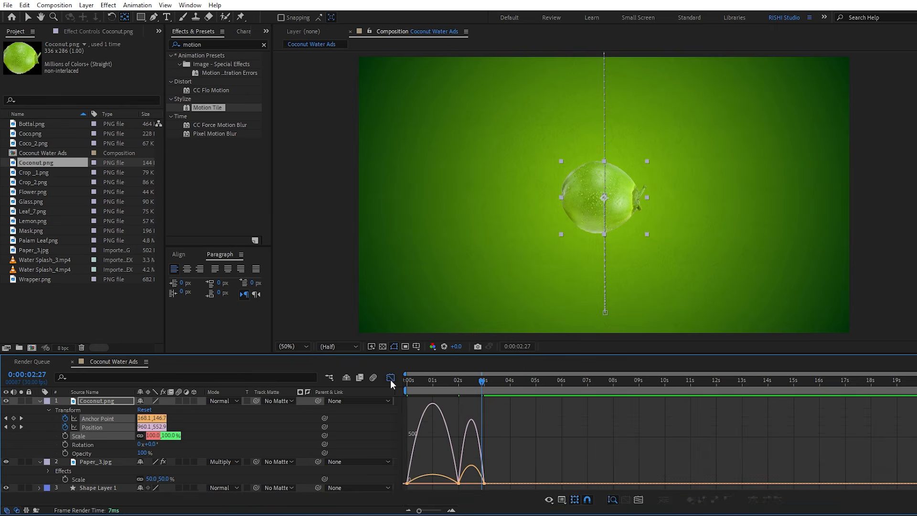
{"action": "right_click", "coordinate": [494, 448]}
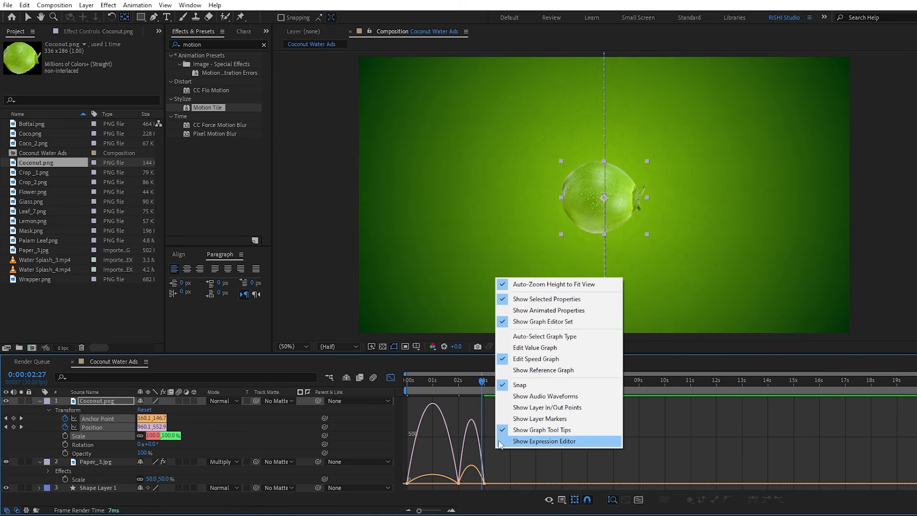
{"action": "left_click_drag", "start_coordinate": [498, 475], "coordinate": [479, 486]}
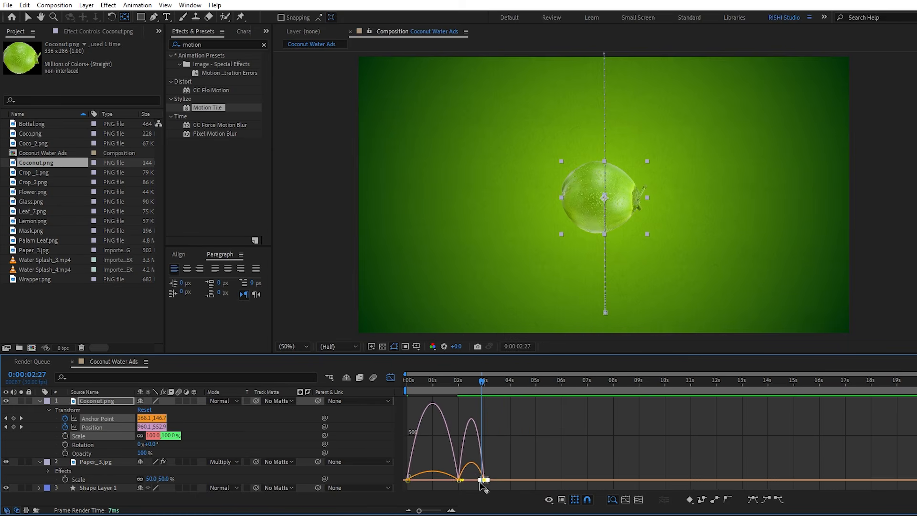
{"action": "key", "text": "equal"}
{"action": "key", "text": "equal"}
{"action": "key", "text": "equal"}
{"action": "left_click_drag", "start_coordinate": [531, 509], "coordinate": [483, 509]}
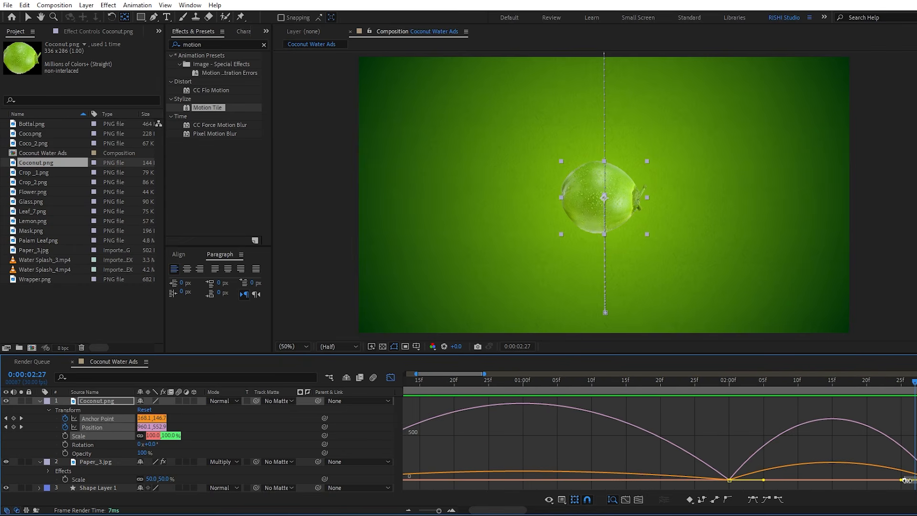
{"action": "left_click_drag", "start_coordinate": [901, 480], "coordinate": [731, 483]}
- Extend the outgoing ease of the 0-second keyframes toward the 2-second keyframes in the speed graph and preview the drop
{"action": "left_click", "coordinate": [638, 499]}
{"action": "left_click_drag", "start_coordinate": [422, 462], "coordinate": [405, 484]}
{"action": "left_click_drag", "start_coordinate": [465, 480], "coordinate": [703, 480]}
{"action": "left_click", "coordinate": [390, 378]}
{"action": "key", "text": "space"}
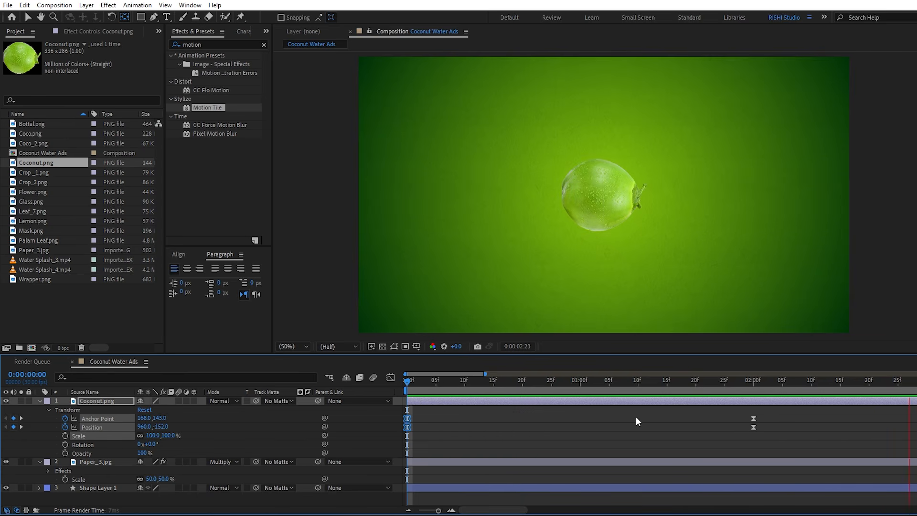
{"action": "key", "text": "space"}
- At 0:00:02:00, unlink the coconut's scale dimensions and keyframe its Scale at 100, 50% to squash it
{"action": "scroll", "coordinate": [634, 418], "scroll_direction": "down", "scroll_amount": 2}
{"action": "scroll", "coordinate": [631, 417], "scroll_direction": "down", "scroll_amount": 3}
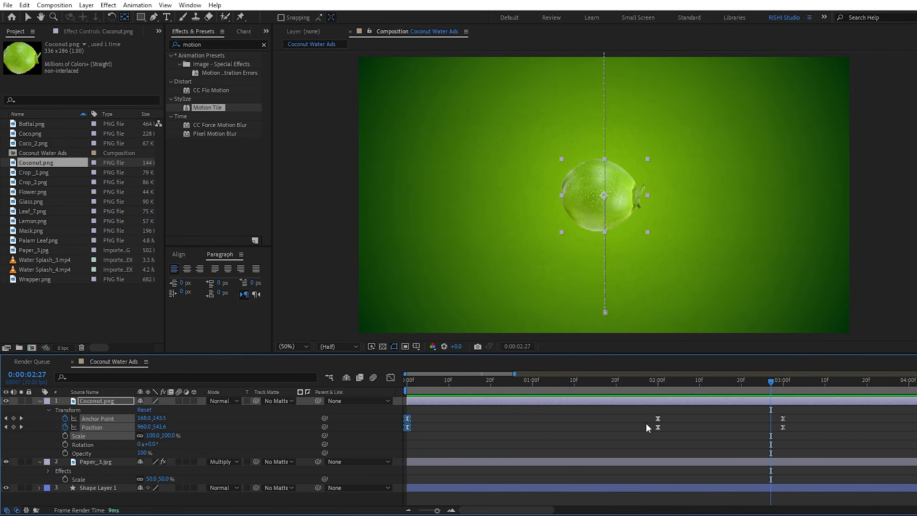
{"action": "left_click", "coordinate": [658, 381]}
{"action": "key", "text": "j"}
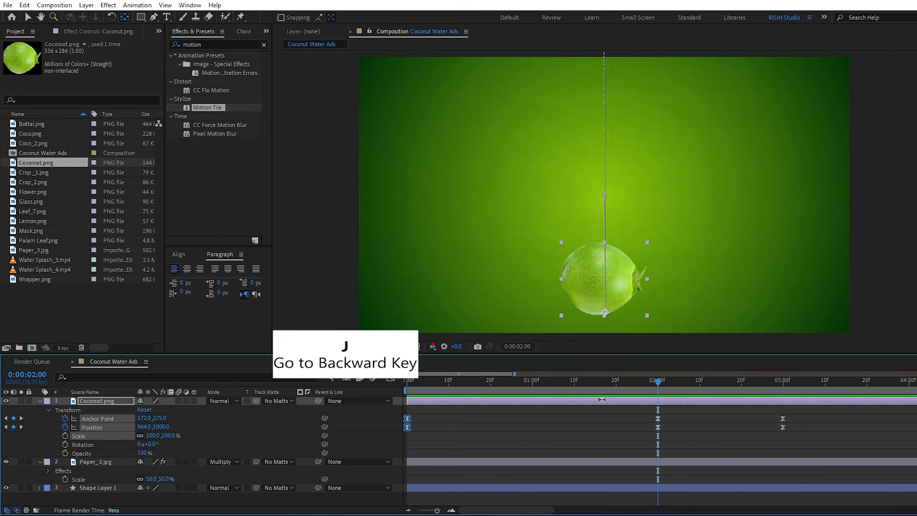
{"action": "key", "text": "j"}
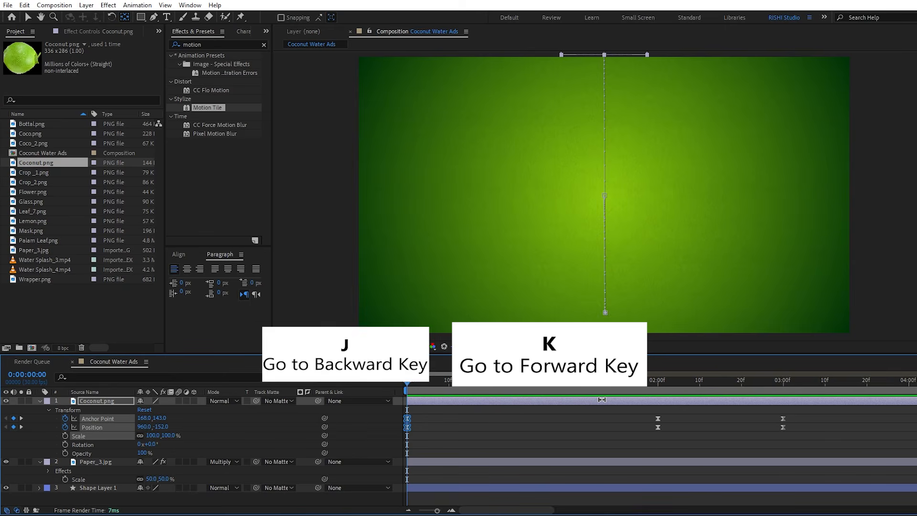
{"action": "key", "text": "k"}
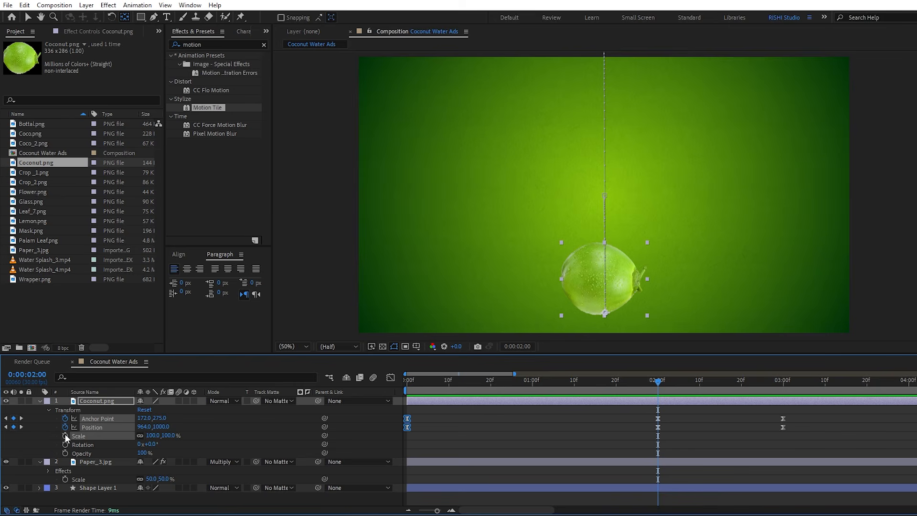
{"action": "left_click", "coordinate": [140, 435]}
{"action": "left_click", "coordinate": [168, 435]}
{"action": "type", "text": "50"}
{"action": "key", "text": "Return"}
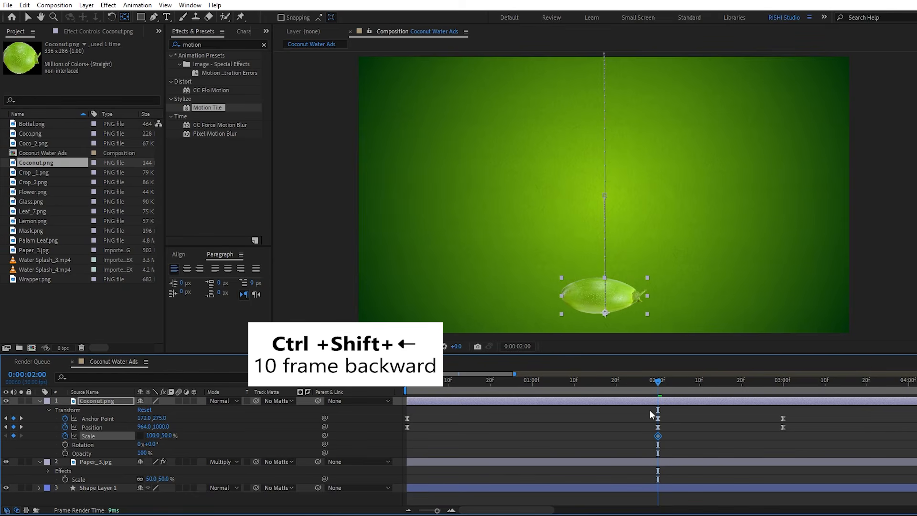
- At 0:00:01:20, ten frames before the squash, keyframe the coconut's Scale at 100, 100%
{"action": "key", "text": "ctrl+shift+Left"}
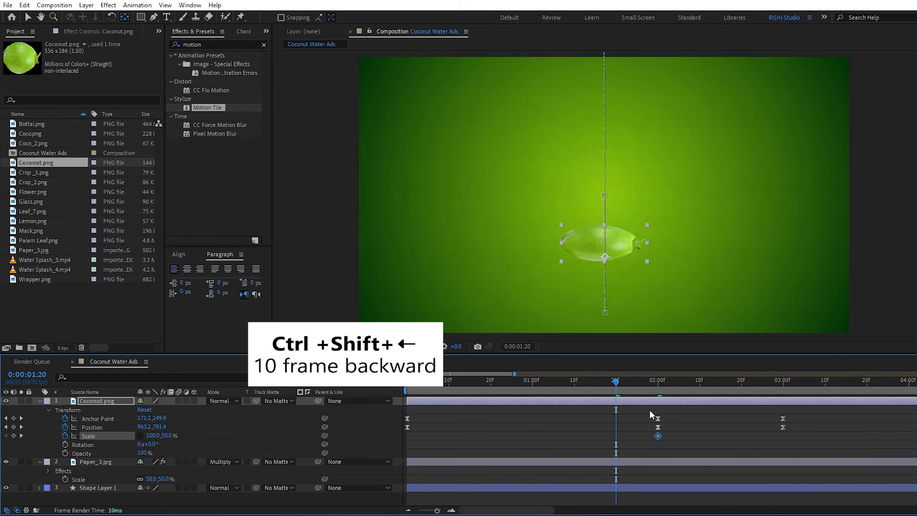
{"action": "left_click", "coordinate": [168, 436]}
{"action": "type", "text": "100"}
{"action": "key", "text": "Return"}
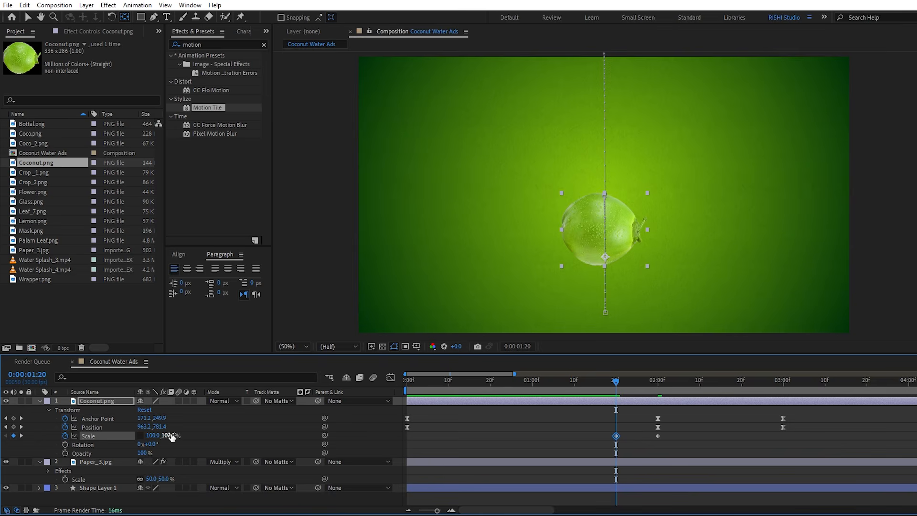
- At 0:00:02:10, ten frames after the squash, keyframe the coconut's Scale at 100, 100%
{"action": "key", "text": "ctrl+shift+Right"}
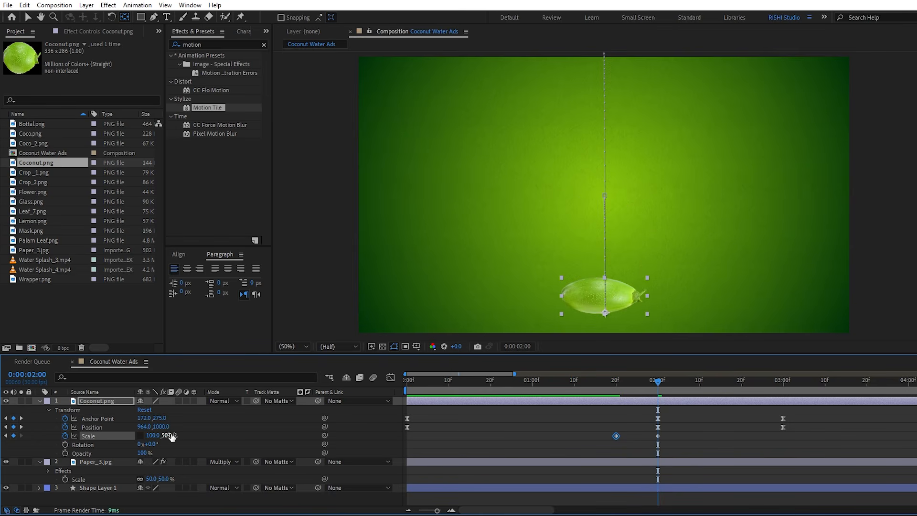
{"action": "key", "text": "ctrl+shift+Right"}
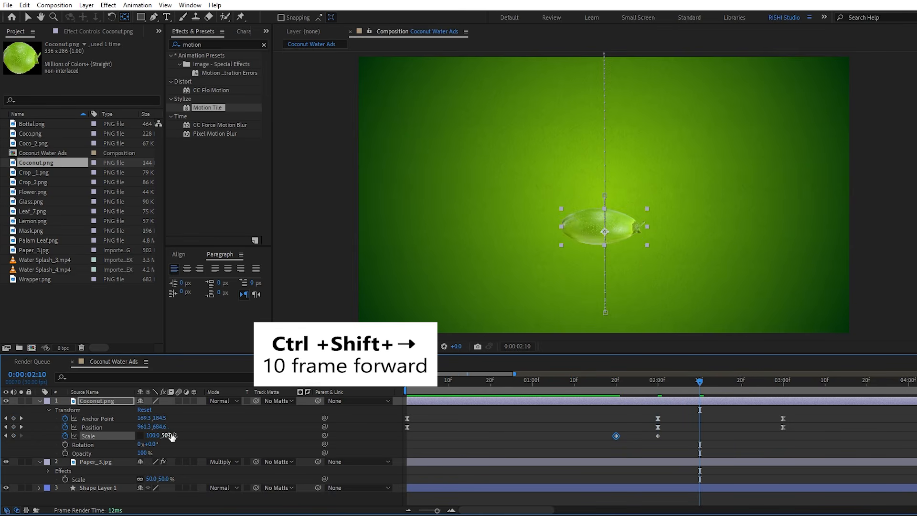
{"action": "left_click", "coordinate": [170, 435]}
{"action": "type", "text": "100"}
{"action": "key", "text": "Return"}
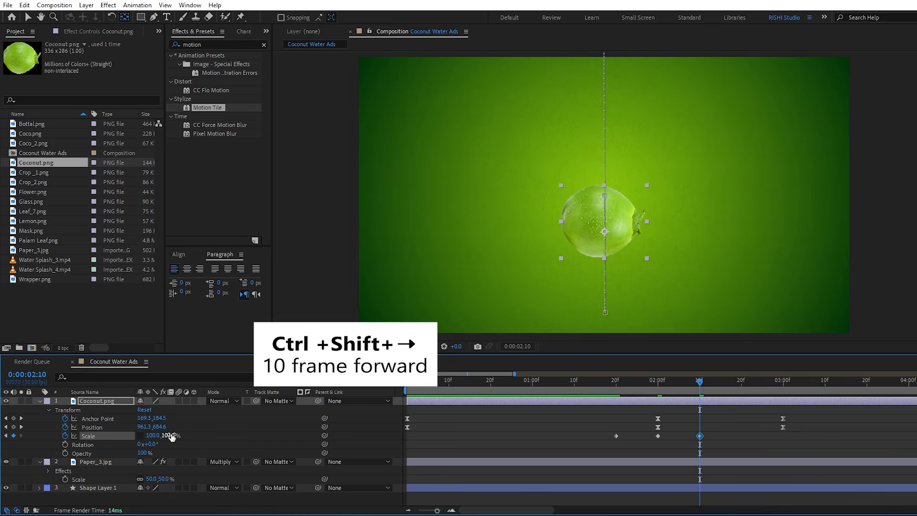
- Easy Ease the three Scale keyframes and pull the outer ones' speed-graph handles toward 0:00:02:00 for a sharper squash
{"action": "left_click_drag", "start_coordinate": [711, 435], "coordinate": [606, 439]}
{"action": "key", "text": "F9"}
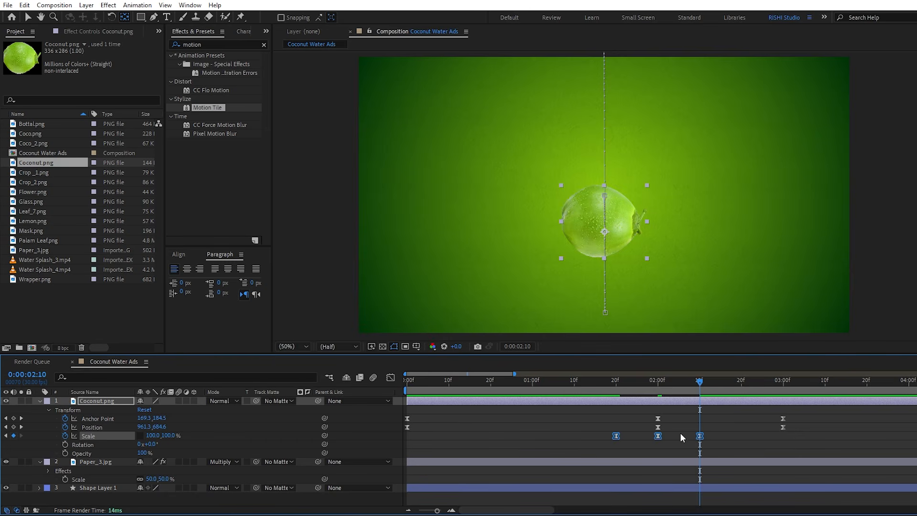
{"action": "left_click", "coordinate": [391, 378]}
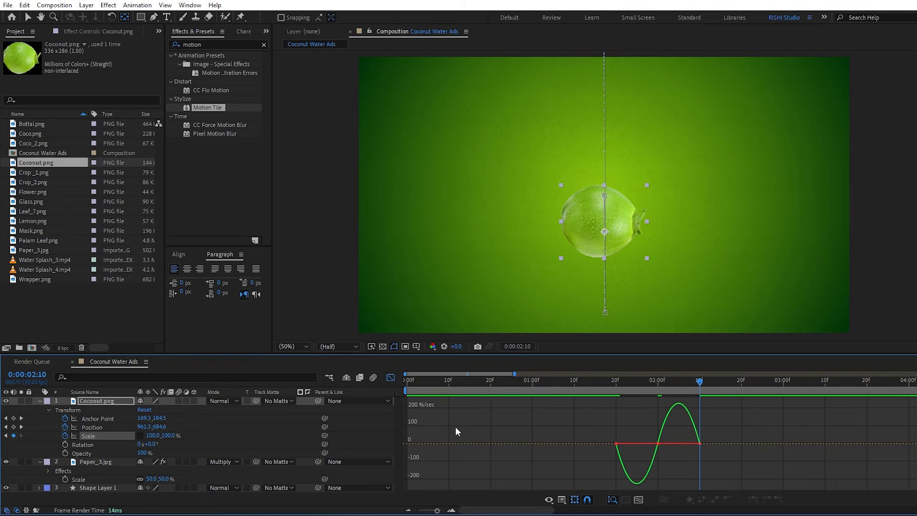
{"action": "left_click", "coordinate": [622, 444]}
{"action": "left_click_drag", "start_coordinate": [623, 444], "coordinate": [655, 448]}
{"action": "key", "text": "ctrl+z"}
{"action": "left_click_drag", "start_coordinate": [713, 419], "coordinate": [661, 429]}
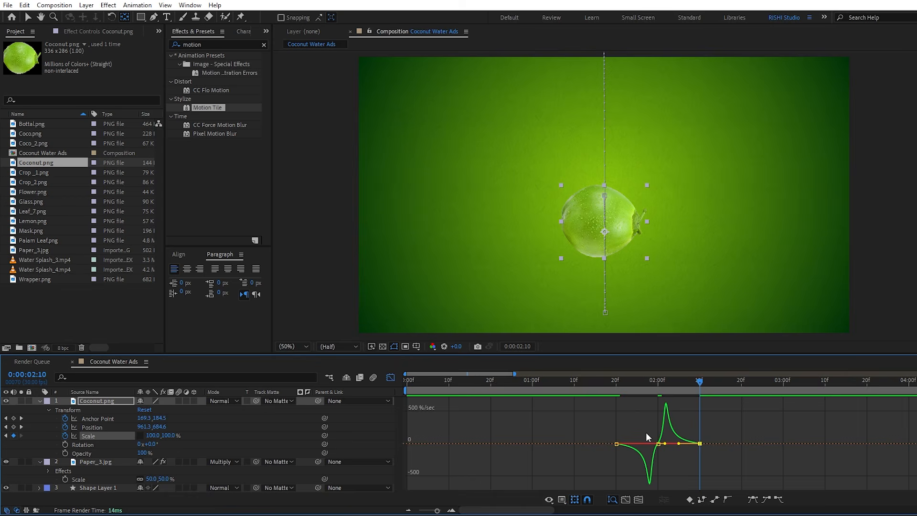
{"action": "left_click", "coordinate": [390, 378]}
- Preview the coconut's drop, squash and rebound from about 0:00:01:13
{"action": "left_click", "coordinate": [605, 386]}
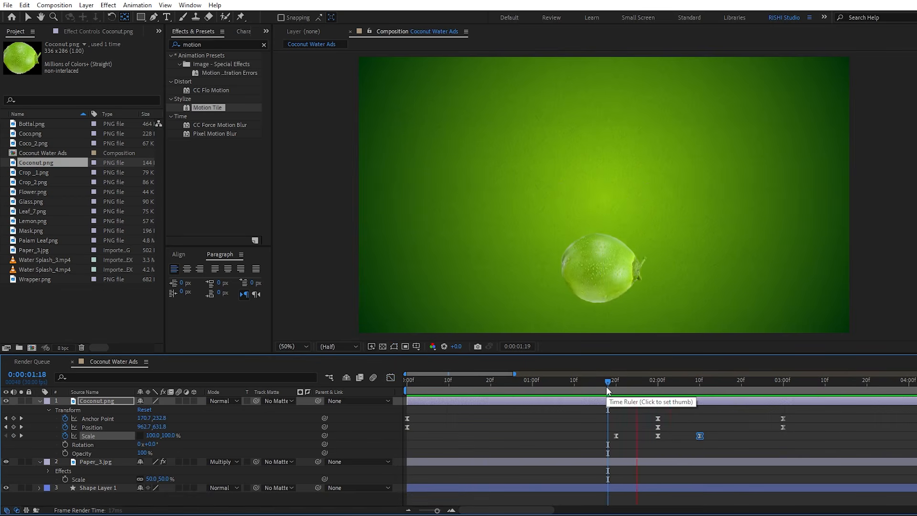
{"action": "left_click_drag", "start_coordinate": [606, 385], "coordinate": [586, 388]}
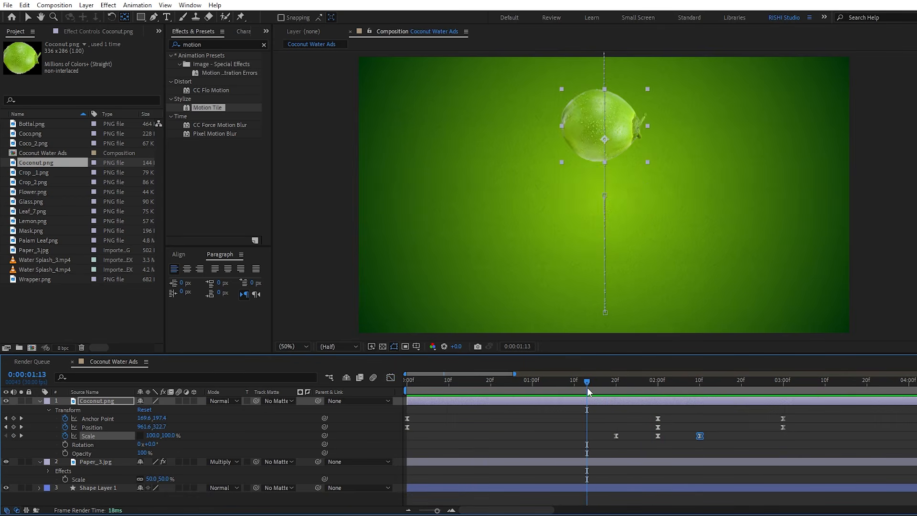
{"action": "key", "text": "space"}
{"action": "key", "text": "space"}
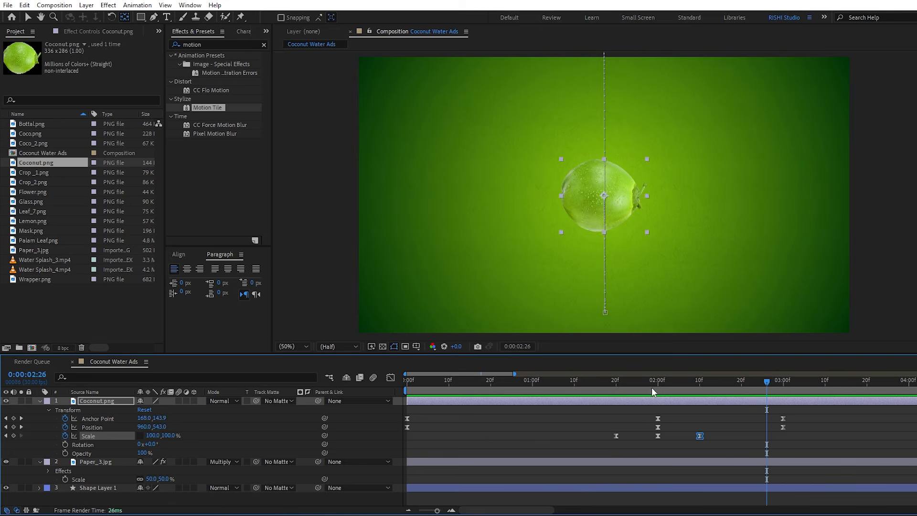
- Add Water Splash_4.mp4 directly below the coconut layer and make it start at 0:00:02:00
{"action": "left_click", "coordinate": [659, 389]}
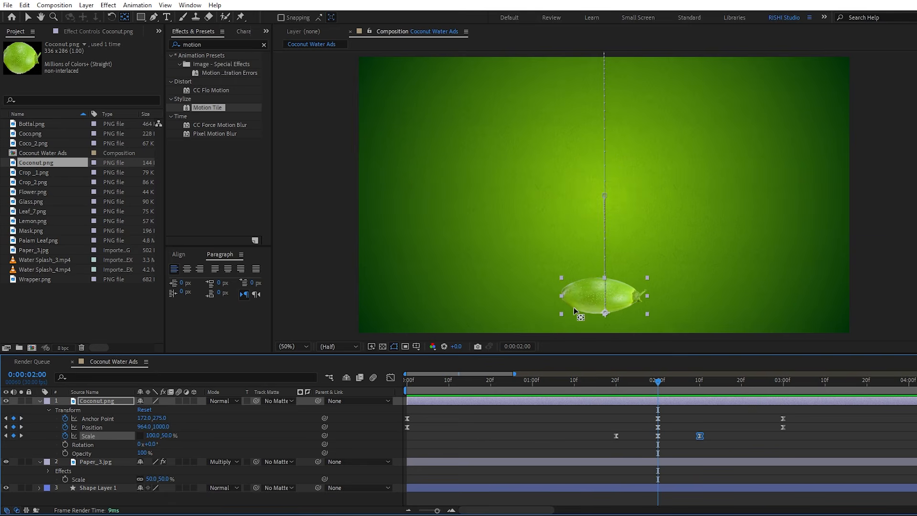
{"action": "key", "text": "v"}
{"action": "left_click_drag", "start_coordinate": [63, 269], "coordinate": [95, 458]}
{"action": "key", "text": "bracketleft"}
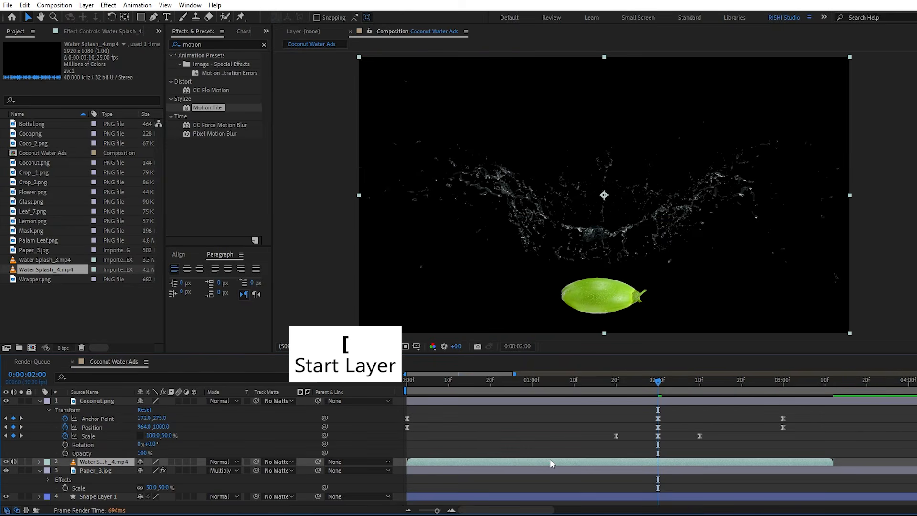
{"action": "key", "text": "bracketleft"}
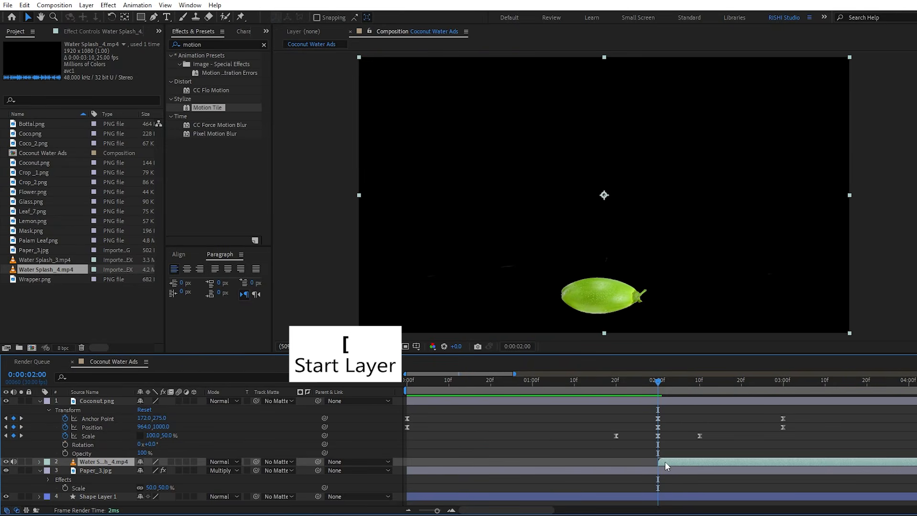
- Preview the water splash together with the coconut's rebound from 0:00:02:00
{"action": "left_click", "coordinate": [661, 416]}
{"action": "key", "text": "space"}
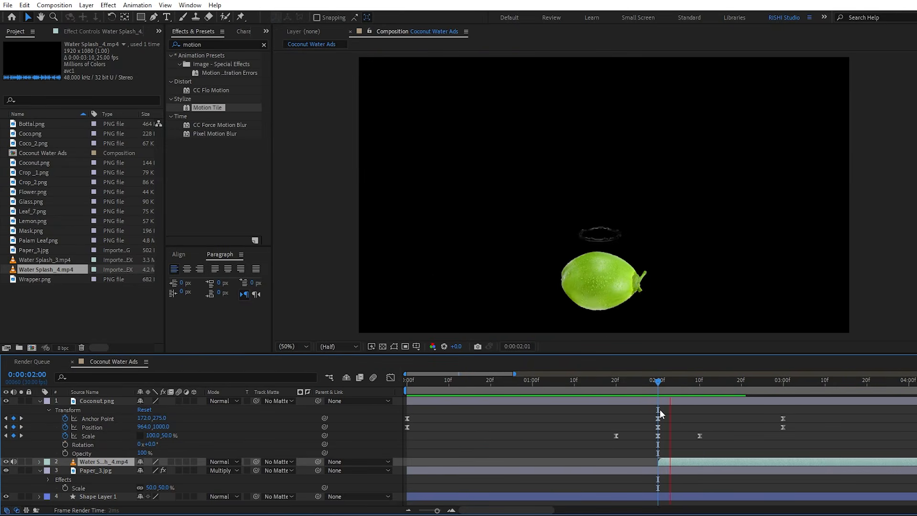
{"action": "key", "text": "space"}
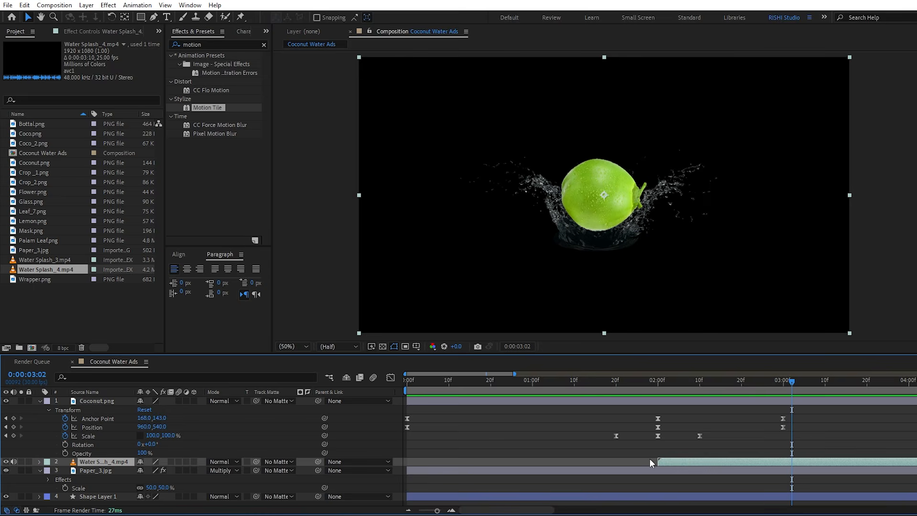
- Time-stretch the Water Splash_4.mp4 layer to a new duration of 0:00:01:12, holding its in-point
{"action": "right_click", "coordinate": [667, 462]}
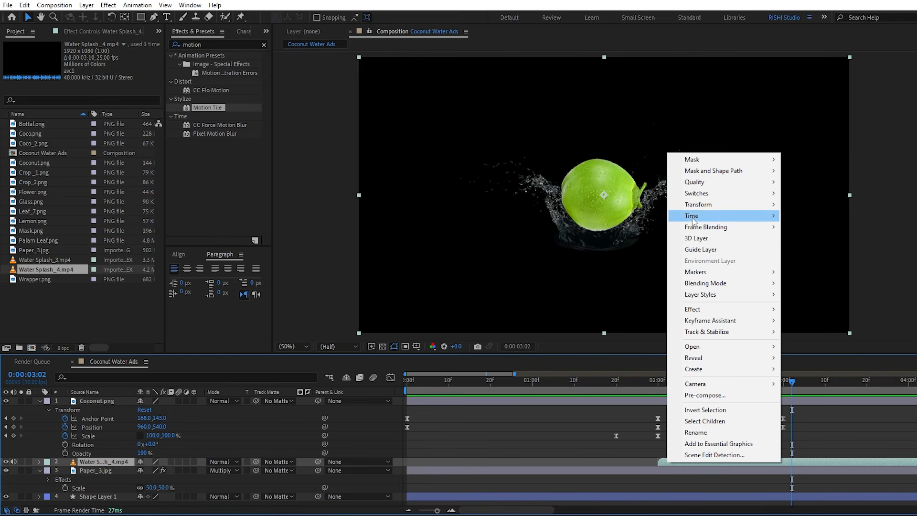
{"action": "mouse_move", "coordinate": [693, 219]}
{"action": "left_click", "coordinate": [814, 238]}
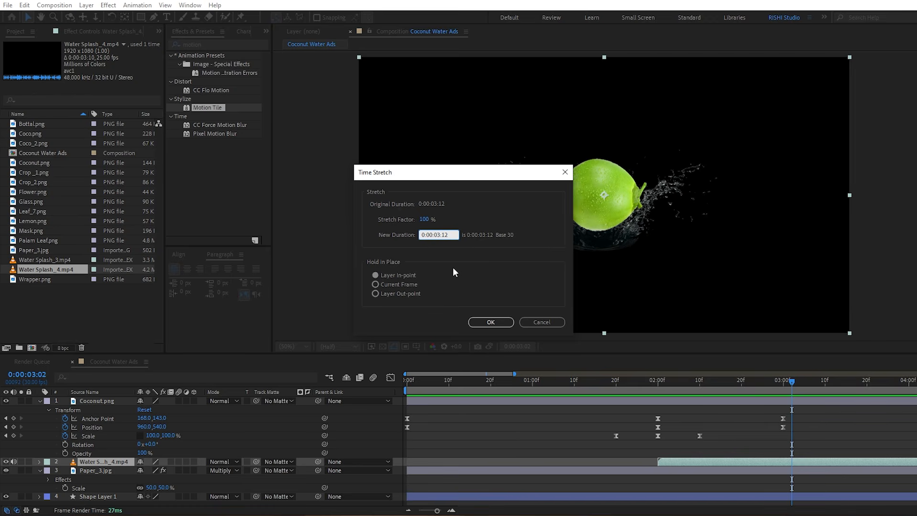
{"action": "key", "text": "BackSpace"}
{"action": "type", "text": "1"}
{"action": "key", "text": "Return"}
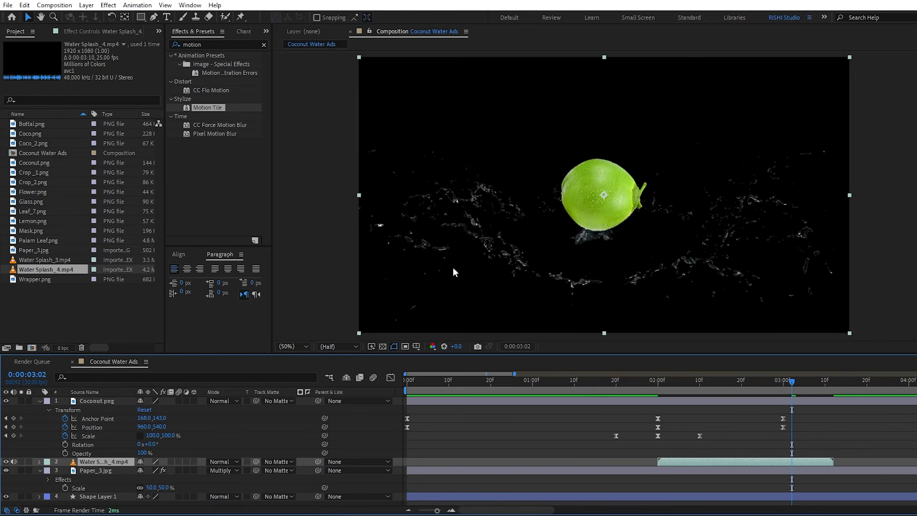
- At 0:00:02:01, move the water splash straight down to the squashed coconut's base and preview the impact
{"action": "left_click", "coordinate": [662, 391]}
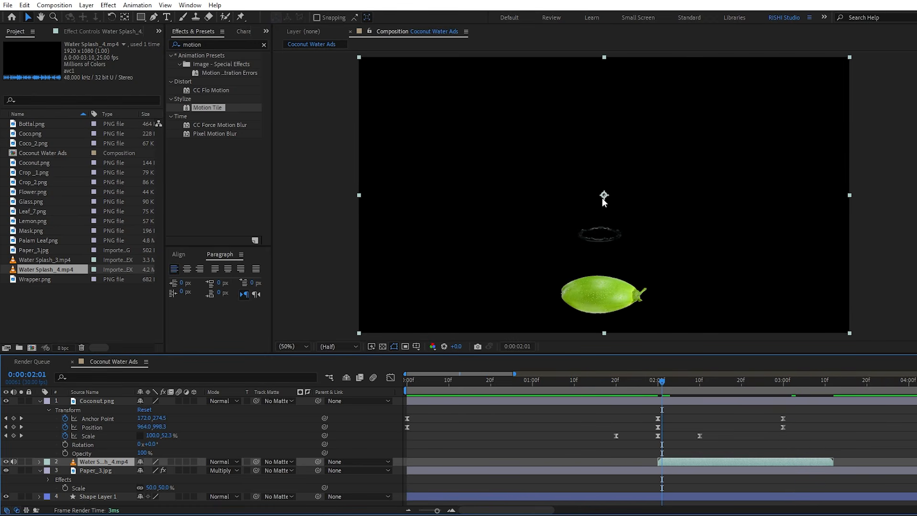
{"action": "left_click_drag", "start_coordinate": [604, 200], "coordinate": [603, 276]}
{"action": "key", "text": "space"}
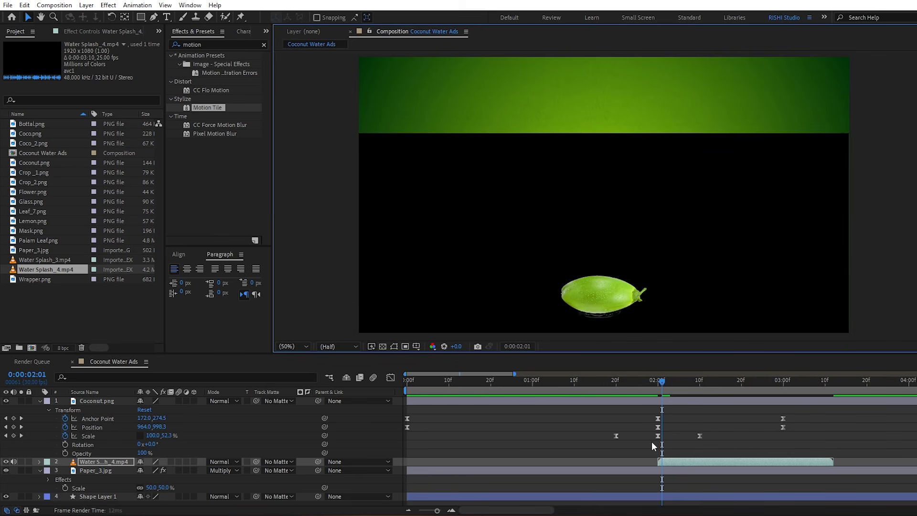
{"action": "left_click", "coordinate": [643, 387]}
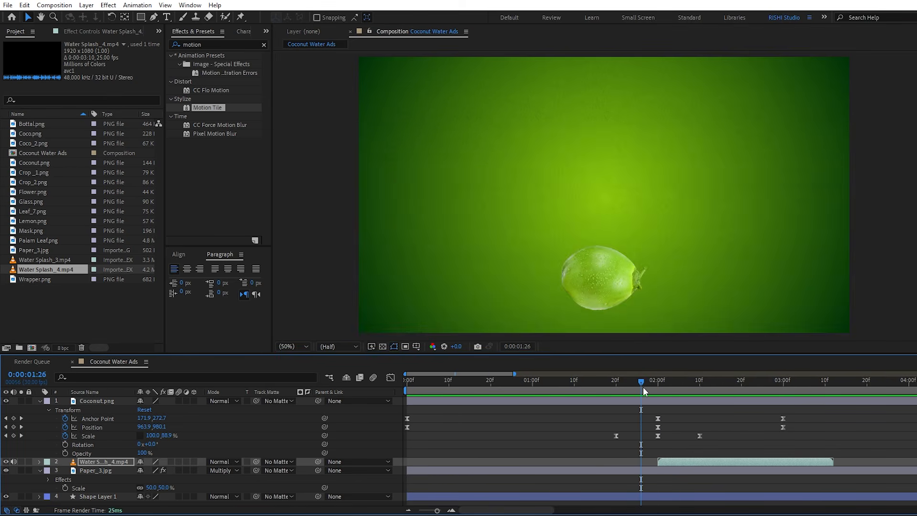
{"action": "key", "text": "space"}
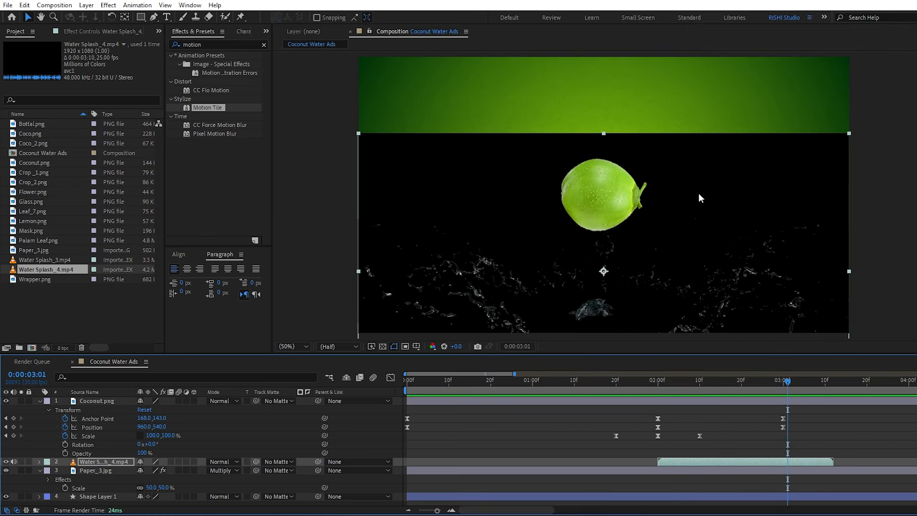
- Set the Water Splash_4.mp4 layer's blending mode to Screen, preview the result and collapse the expanded layer properties
{"action": "left_click", "coordinate": [220, 462]}
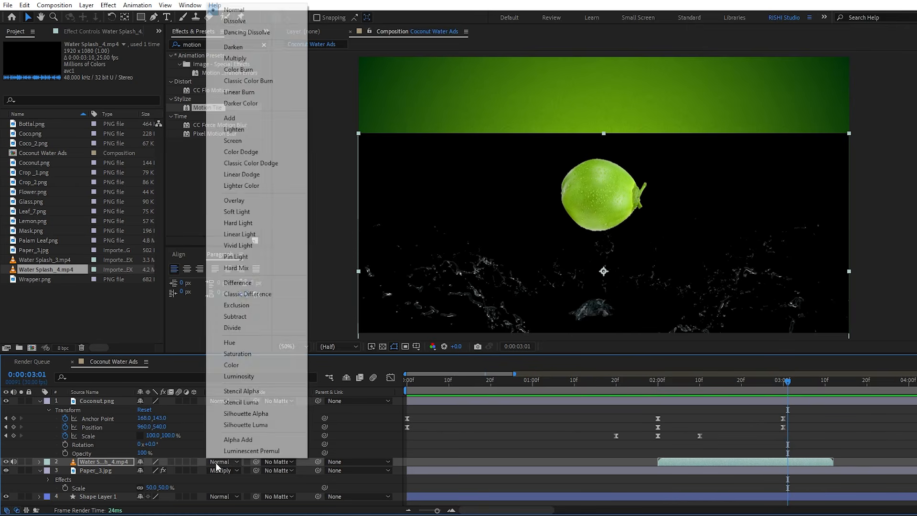
{"action": "left_click", "coordinate": [244, 141]}
{"action": "key", "text": "space"}
{"action": "key", "text": "u"}
{"action": "key", "text": "u"}
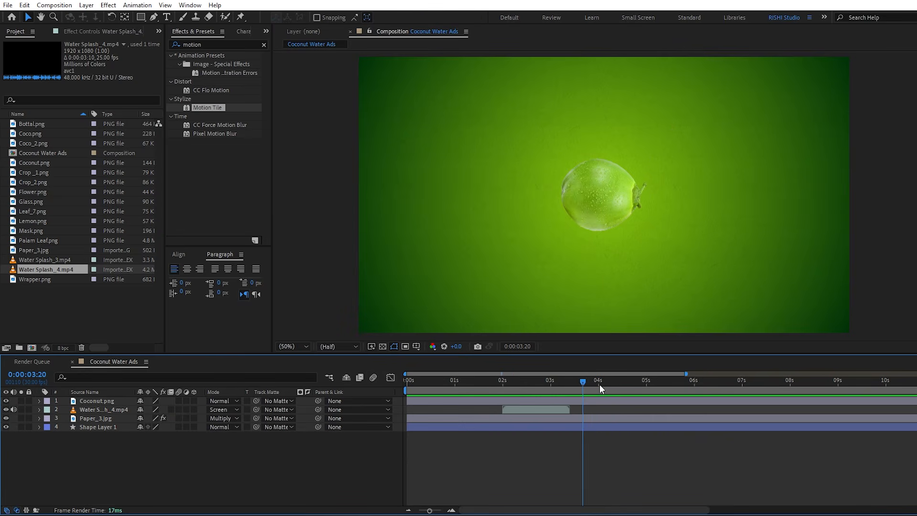
- Trim the end of the Coconut.png layer to 0:00:04:00
{"action": "left_click", "coordinate": [599, 383]}
{"action": "key", "text": "ctrl+a"}
{"action": "left_click", "coordinate": [611, 400]}
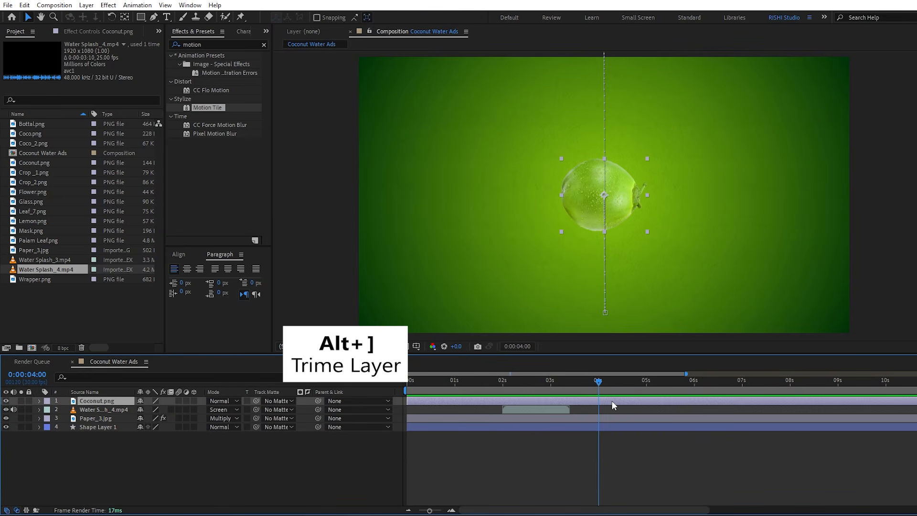
{"action": "key", "text": "alt+bracketright"}
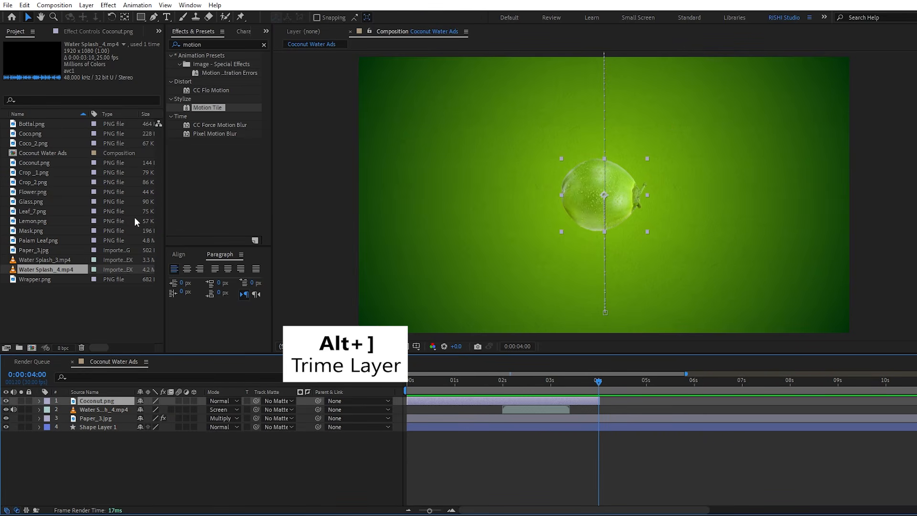
- Add Crop _1.png and Crop_2.png directly above the paper texture layer and trim both layers' starts to 0:00:04:00
{"action": "left_click_drag", "start_coordinate": [41, 173], "coordinate": [105, 414]}
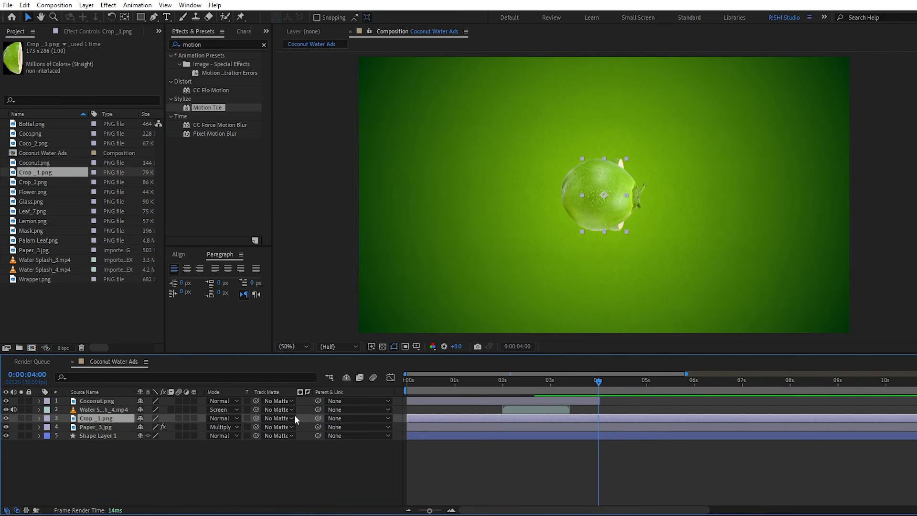
{"action": "key", "text": "alt+bracketleft"}
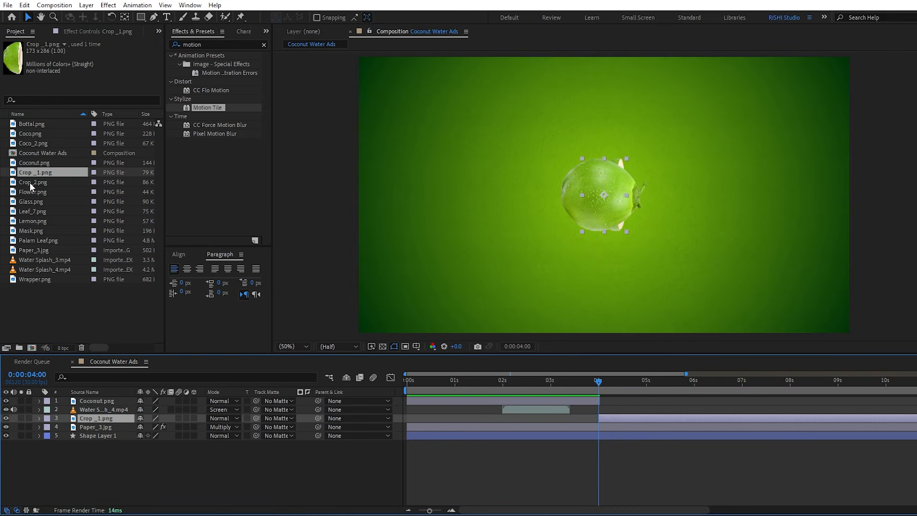
{"action": "left_click_drag", "start_coordinate": [29, 182], "coordinate": [82, 420]}
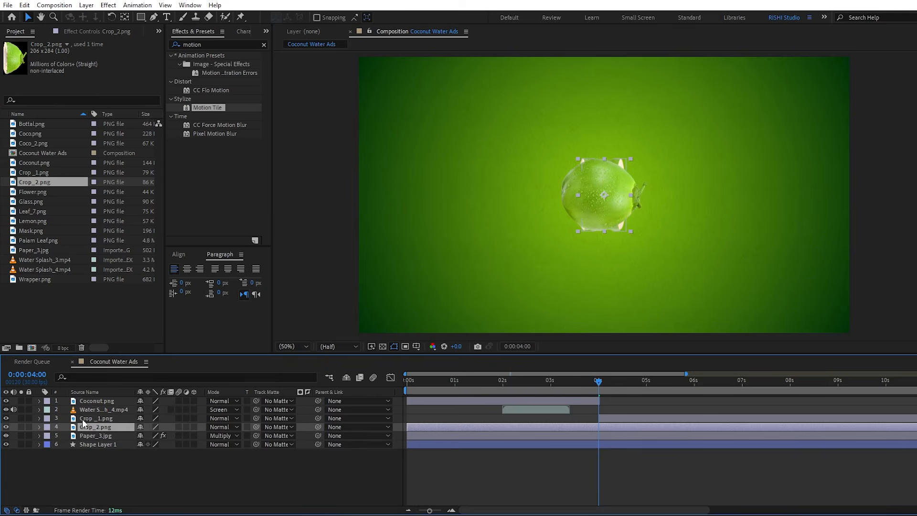
{"action": "key", "text": "alt+bracketleft"}
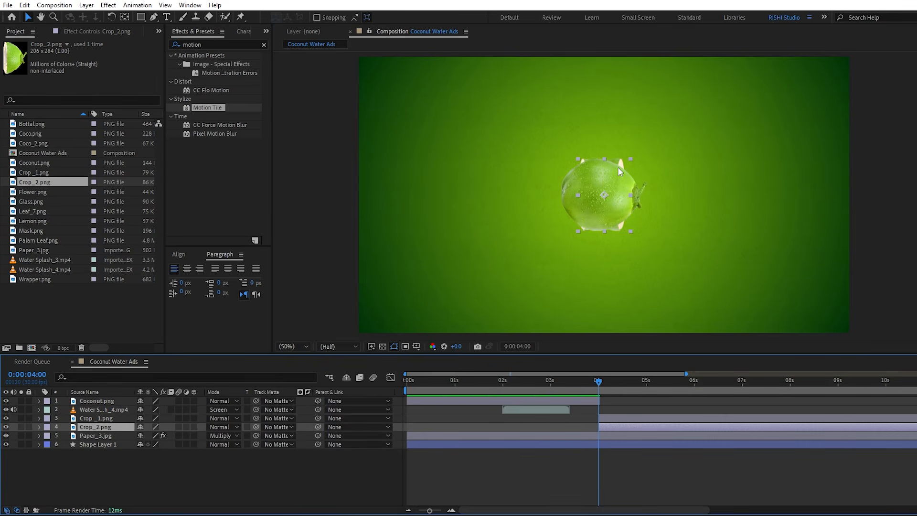
{"action": "left_click", "coordinate": [634, 459]}
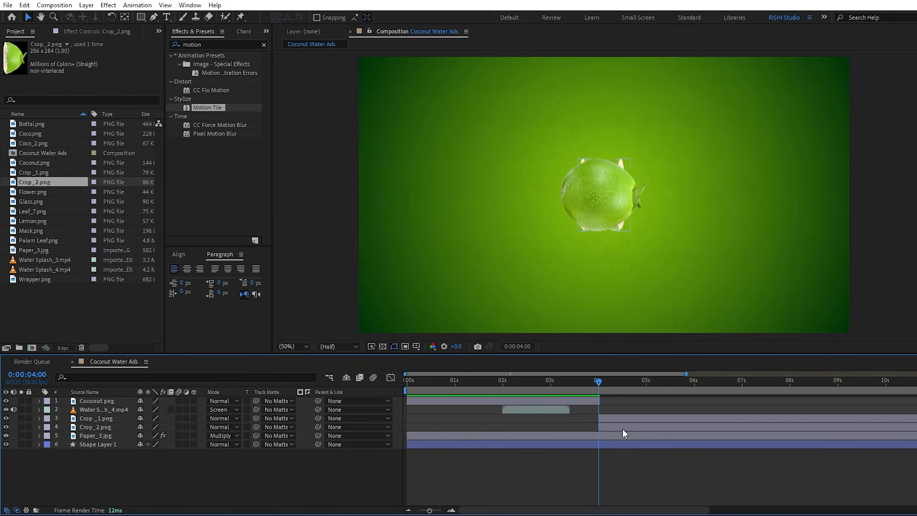
- Nudge the Crop _1.png half horizontally to 880, 540 so it lines up with the whole coconut's left side
{"action": "left_click", "coordinate": [622, 428]}
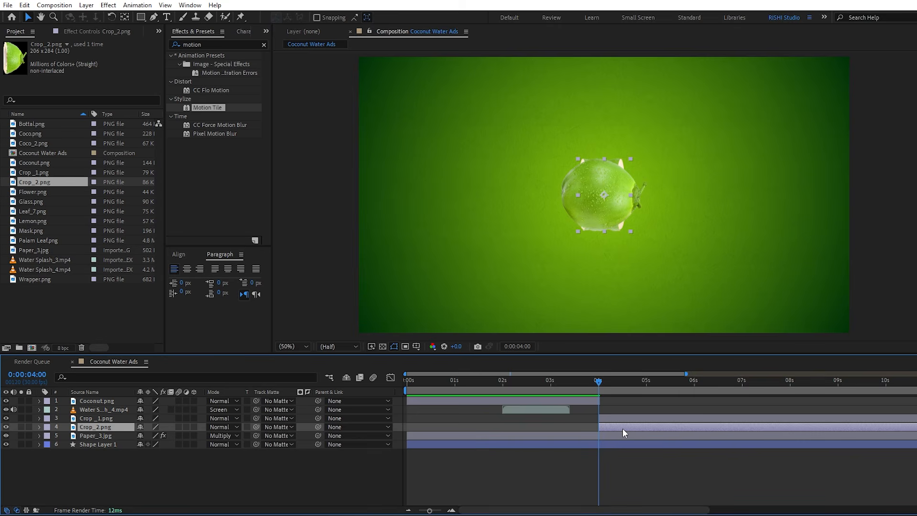
{"action": "left_click", "coordinate": [623, 415]}
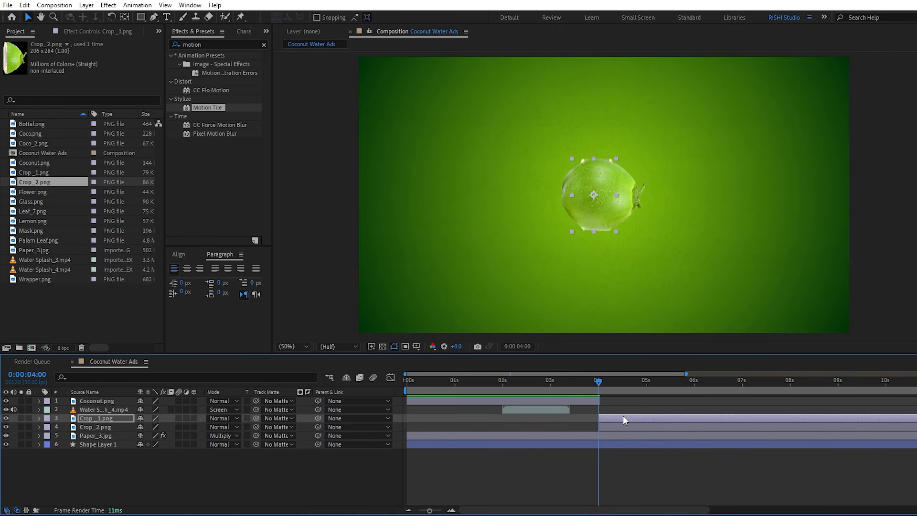
{"action": "key", "text": "shift+Left"}
{"action": "key", "text": "shift+Left"}
{"action": "key", "text": "shift+Left"}
{"action": "key", "text": "shift+Left"}
{"action": "key", "text": "shift+Left"}
{"action": "key", "text": "shift+Left"}
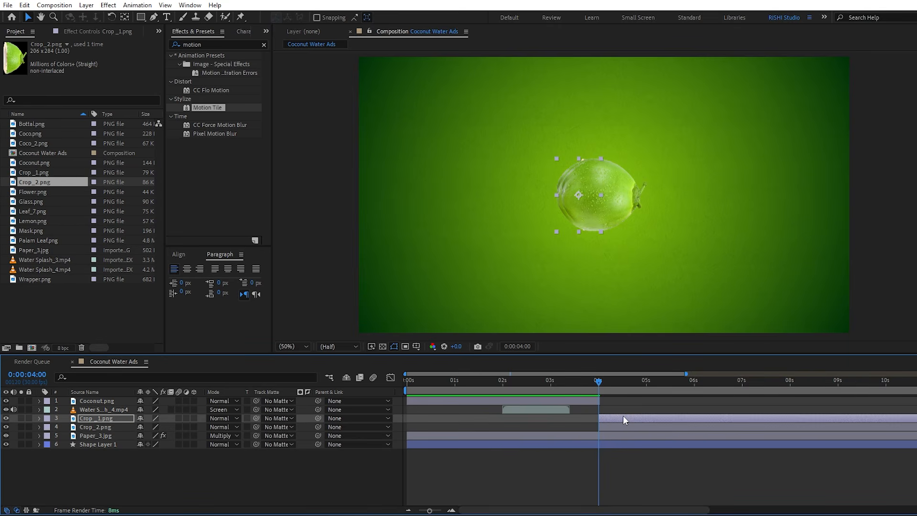
- Nudge the Crop_2.png half horizontally to 1020, 540 so it lines up with the whole coconut's stem side
{"action": "left_click", "coordinate": [631, 428]}
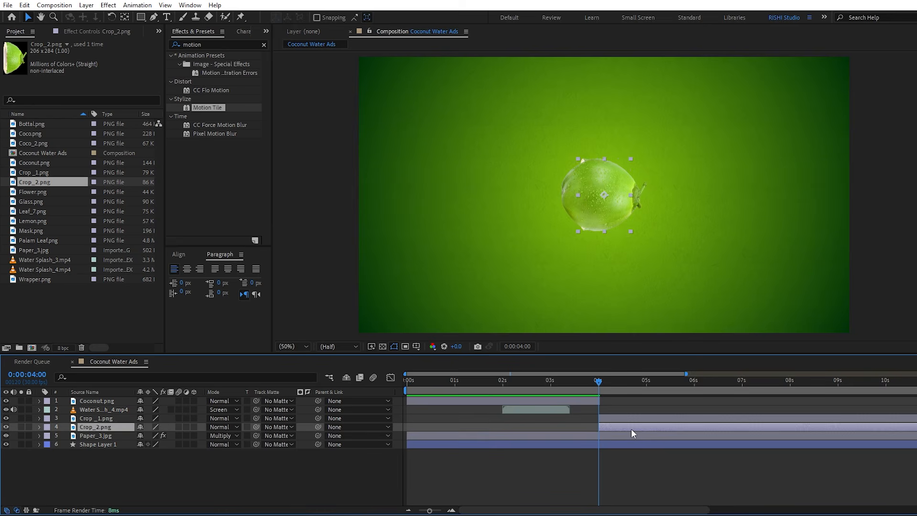
{"action": "key", "text": "shift+Right"}
{"action": "key", "text": "shift+Right"}
{"action": "key", "text": "shift+Right"}
{"action": "key", "text": "shift+Right"}
{"action": "key", "text": "shift+Right"}
{"action": "key", "text": "shift+Right"}
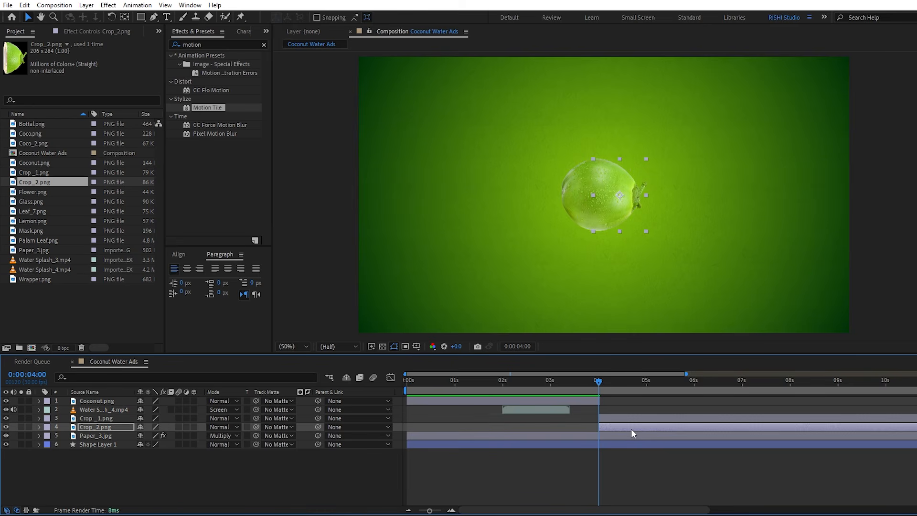
- Add Position keyframes to both coconut halves at 0:00:04:00
{"action": "left_click", "coordinate": [620, 419]}
{"action": "left_click", "coordinate": [619, 425], "text": "shift"}
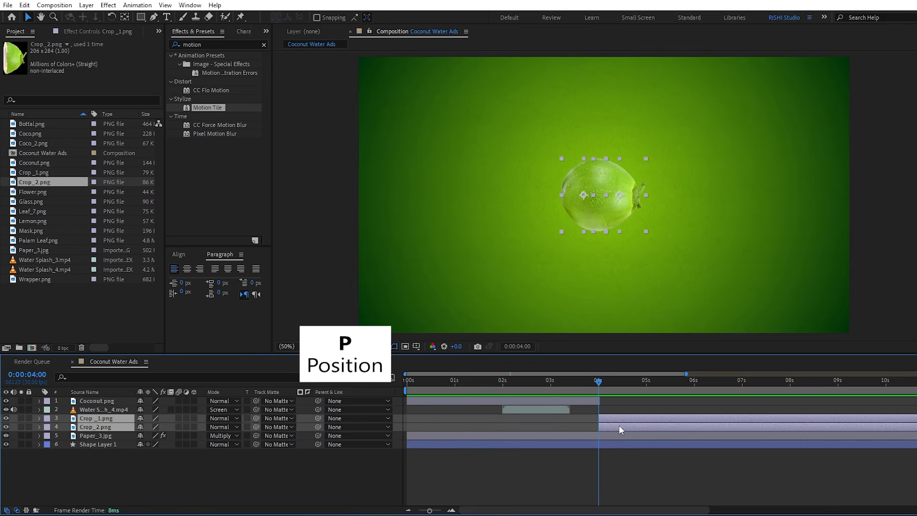
{"action": "key", "text": "p"}
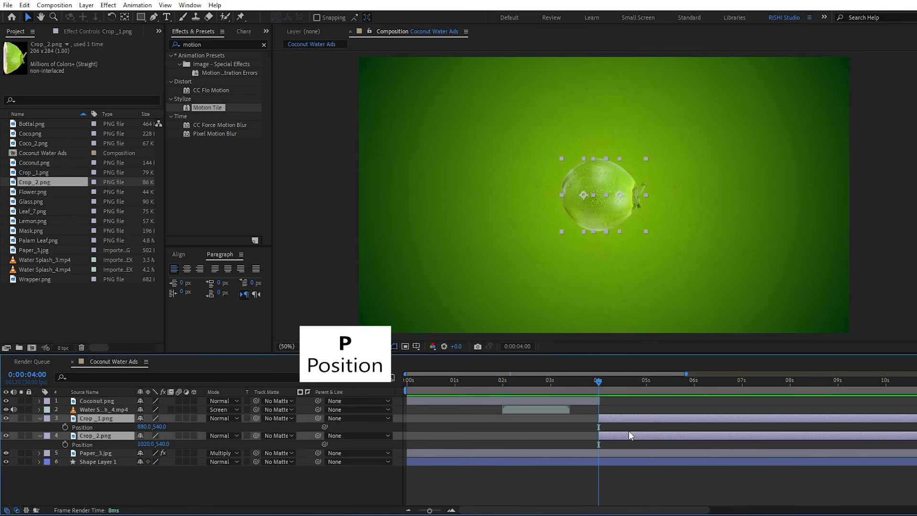
{"action": "left_click", "coordinate": [65, 427]}
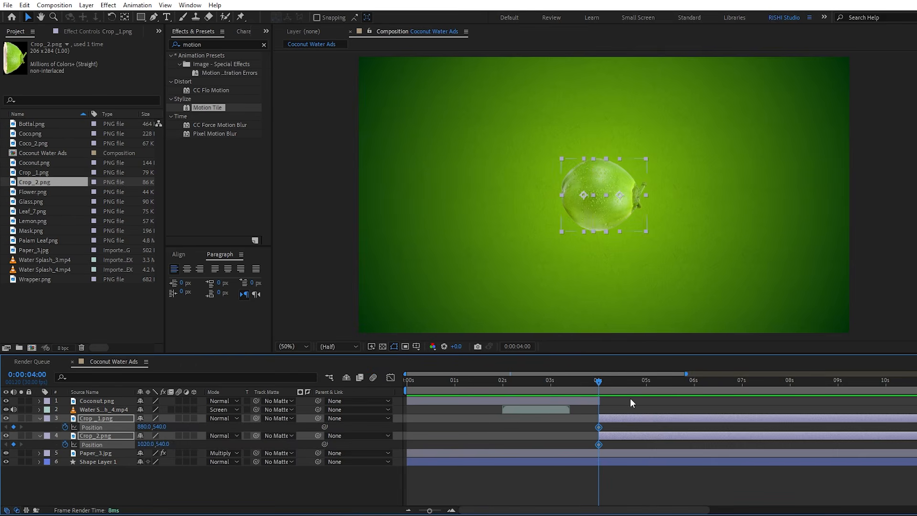
- Show the Title/Action Safe guides and, at 0:00:06:00, keyframe the Crop _1.png half's Position at 300, 540
{"action": "left_click", "coordinate": [416, 346]}
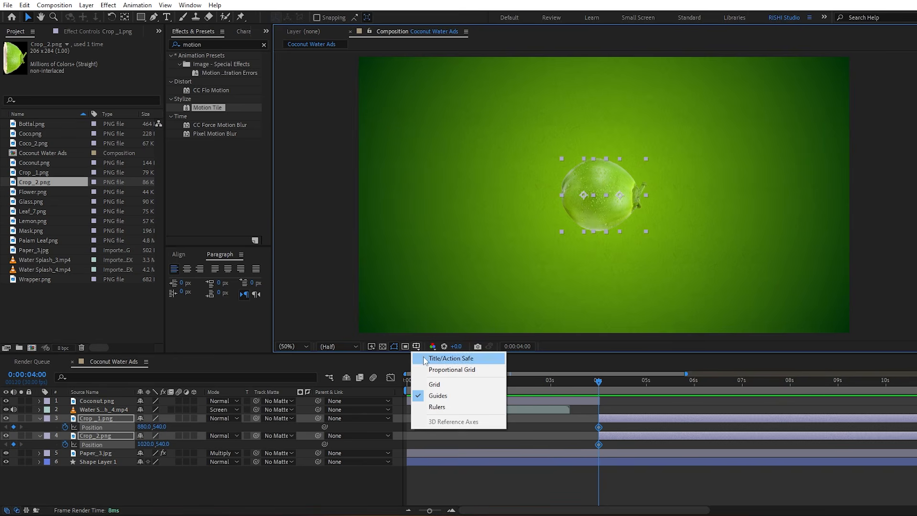
{"action": "left_click", "coordinate": [431, 356]}
{"action": "left_click", "coordinate": [694, 385]}
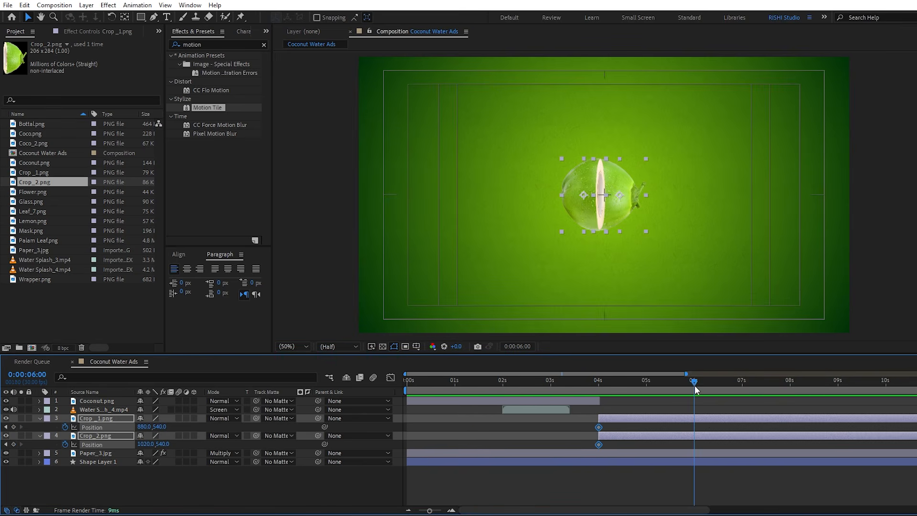
{"action": "left_click", "coordinate": [706, 417]}
{"action": "key", "text": "shift+Left"}
{"action": "key", "text": "shift+Left"}
{"action": "key", "text": "shift+Left"}
{"action": "key", "text": "shift+Left"}
{"action": "key", "text": "shift+Left"}
{"action": "key", "text": "shift+Left"}
{"action": "key", "text": "shift+Left"}
{"action": "key", "text": "shift+Left"}
{"action": "key", "text": "shift+Left"}
{"action": "key", "text": "shift+Left"}
{"action": "key", "text": "shift+Left"}
{"action": "key", "text": "shift+Left"}
{"action": "key", "text": "shift+Left"}
{"action": "key", "text": "shift+Left"}
{"action": "key", "text": "shift+Left"}
{"action": "key", "text": "shift+Left"}
{"action": "key", "text": "shift+Left"}
{"action": "key", "text": "shift+Left"}
{"action": "key", "text": "shift+Left"}
{"action": "key", "text": "shift+Left"}
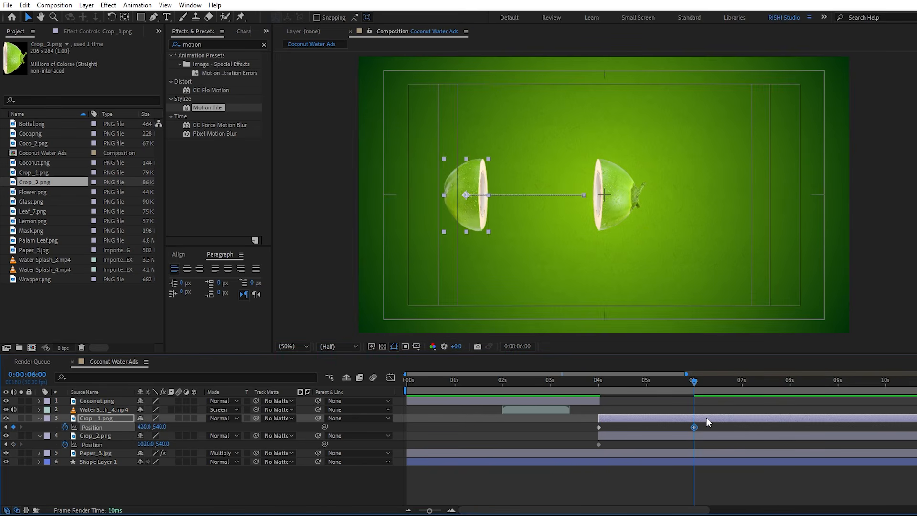
- At 0:00:06:00, keyframe the Crop_2.png half's Position at 1640, 540
{"action": "left_click", "coordinate": [717, 435]}
{"action": "key", "text": "shift+Right"}
{"action": "key", "text": "shift+Right"}
{"action": "key", "text": "shift+Right"}
{"action": "key", "text": "shift+Right"}
{"action": "key", "text": "shift+Right"}
{"action": "key", "text": "shift+Right"}
{"action": "key", "text": "shift+Right"}
{"action": "key", "text": "shift+Right"}
{"action": "key", "text": "shift+Right"}
{"action": "key", "text": "shift+Right"}
{"action": "key", "text": "shift+Right"}
{"action": "key", "text": "shift+Right"}
{"action": "key", "text": "shift+Right"}
{"action": "key", "text": "shift+Right"}
{"action": "key", "text": "shift+Right"}
{"action": "key", "text": "shift+Right"}
{"action": "key", "text": "shift+Right"}
{"action": "key", "text": "shift+Right"}
{"action": "key", "text": "shift+Right"}
{"action": "key", "text": "shift+Right"}
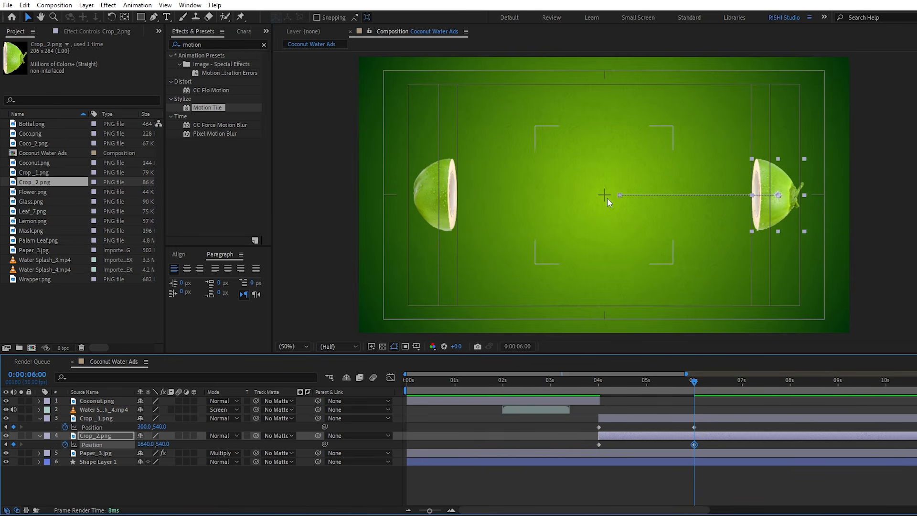
- Create a text layer reading "Frash and Natural" between the two separated coconut halves
{"action": "left_click", "coordinate": [166, 17]}
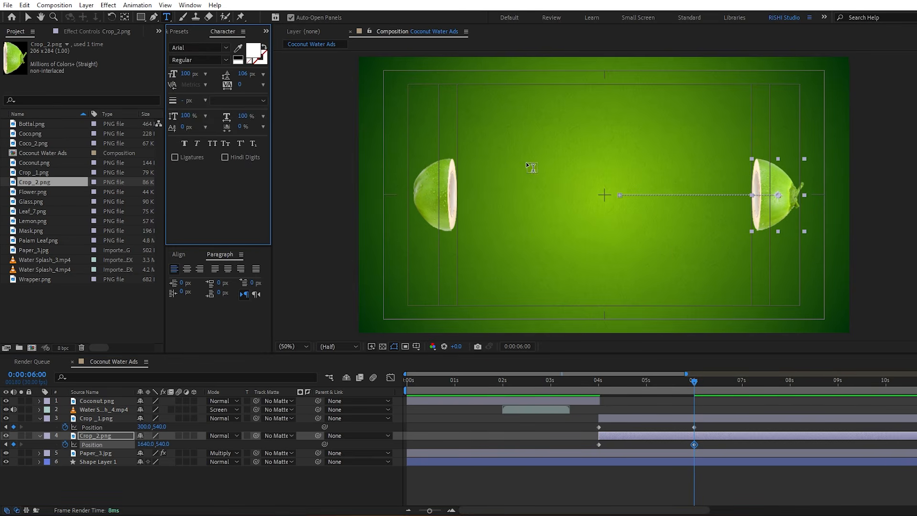
{"action": "left_click", "coordinate": [516, 190]}
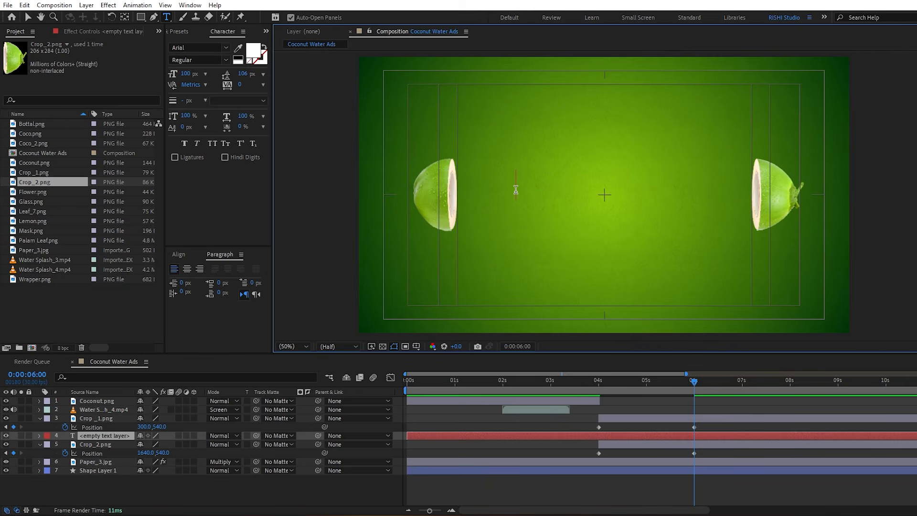
{"action": "type", "text": "Frash and Natural"}
- Set the "Frash and Natural" text's font to Beanco Demo Italic
{"action": "left_click", "coordinate": [202, 50]}
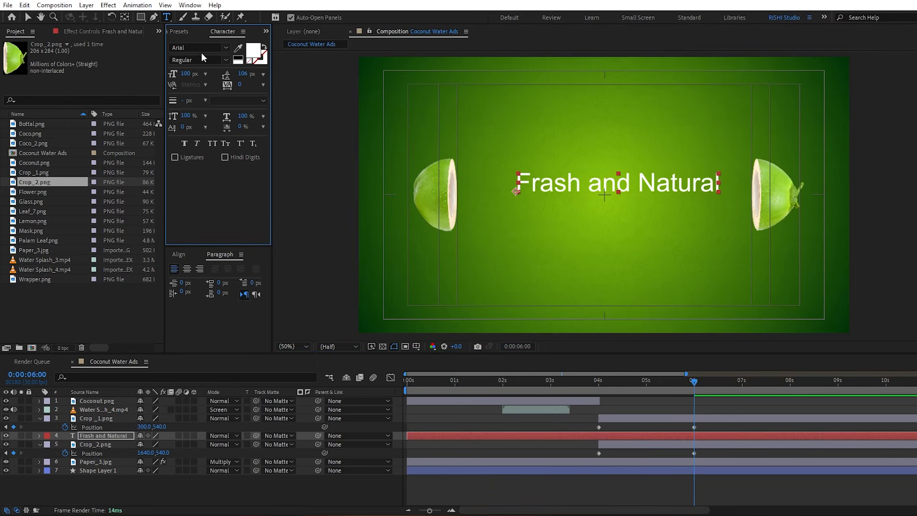
{"action": "left_click", "coordinate": [201, 49]}
{"action": "type", "text": "bea"}
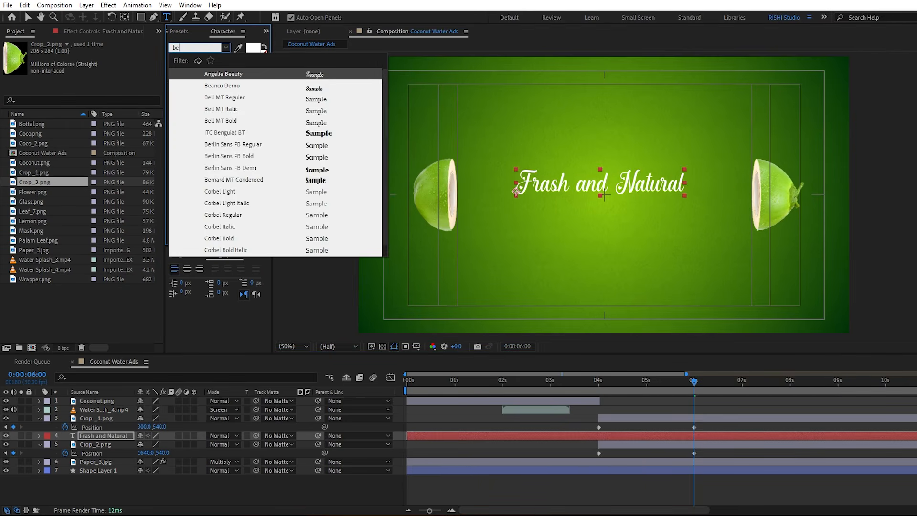
{"action": "left_click", "coordinate": [215, 89]}
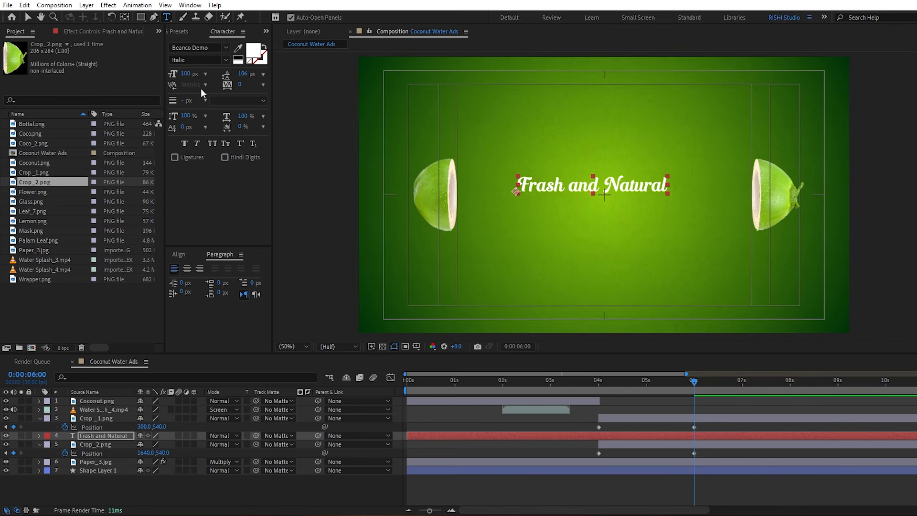
- Set the "Frash and Natural" text size to 180 px and center-align its paragraph
{"action": "left_click", "coordinate": [186, 74]}
{"action": "type", "text": "180"}
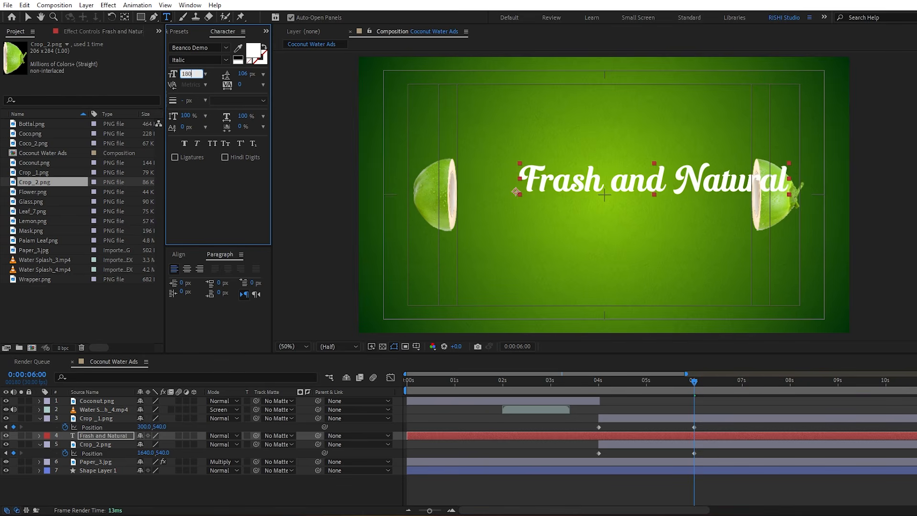
{"action": "left_click", "coordinate": [187, 270]}
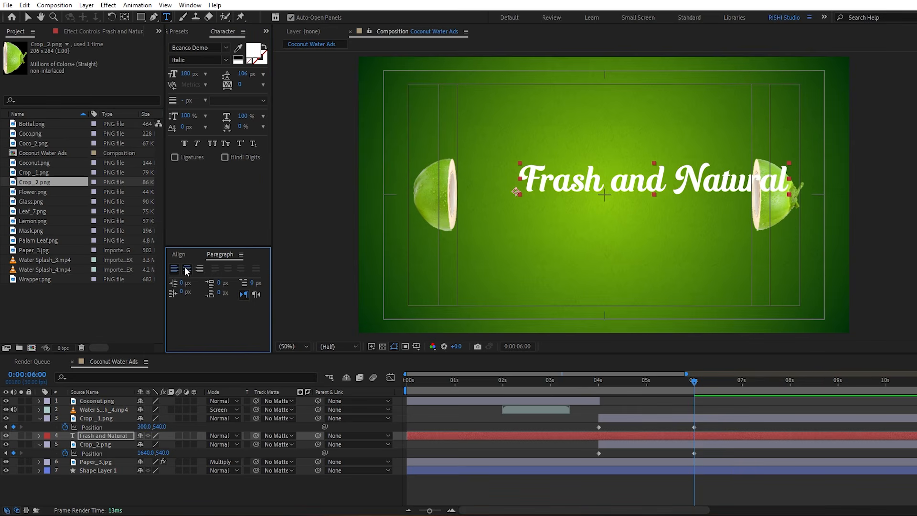
- Center the text layer's anchor point and position in the frame, and trim the layer's start to 0:00:04:00
{"action": "left_click", "coordinate": [686, 437]}
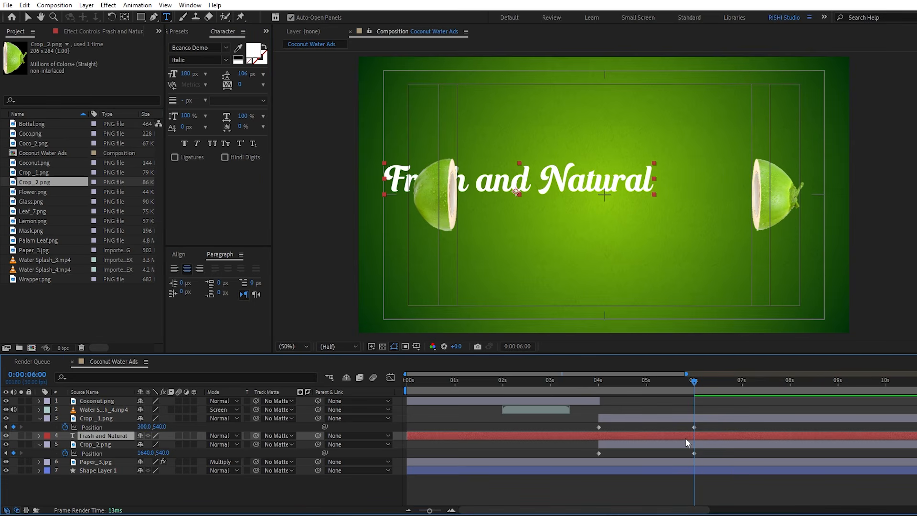
{"action": "key", "text": "ctrl+alt+Home"}
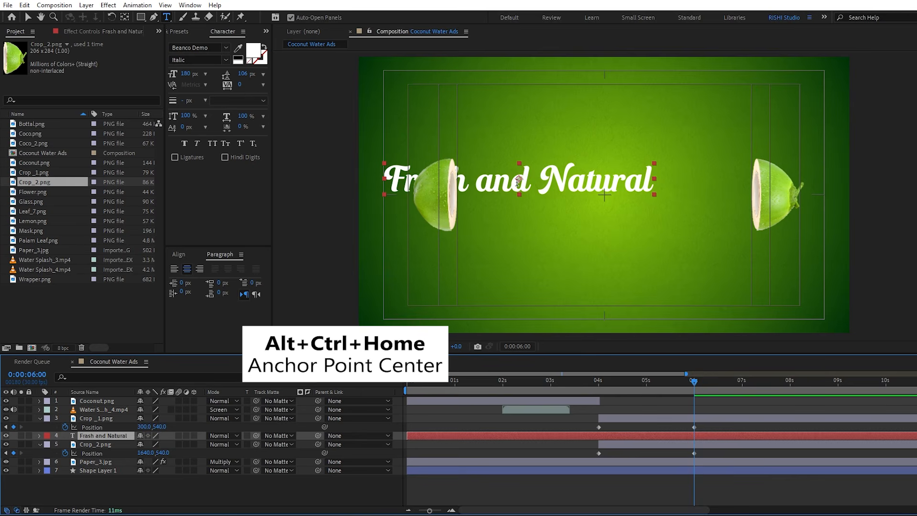
{"action": "key", "text": "ctrl+Home"}
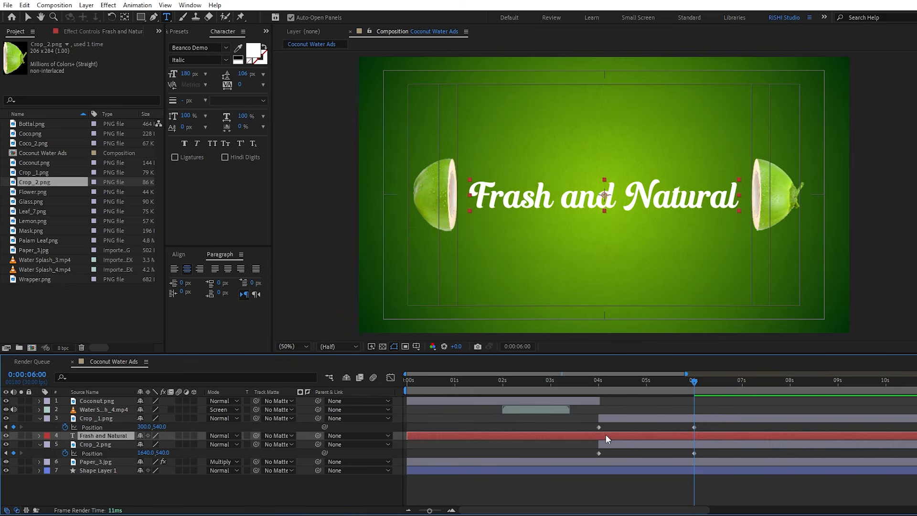
{"action": "key", "text": "j"}
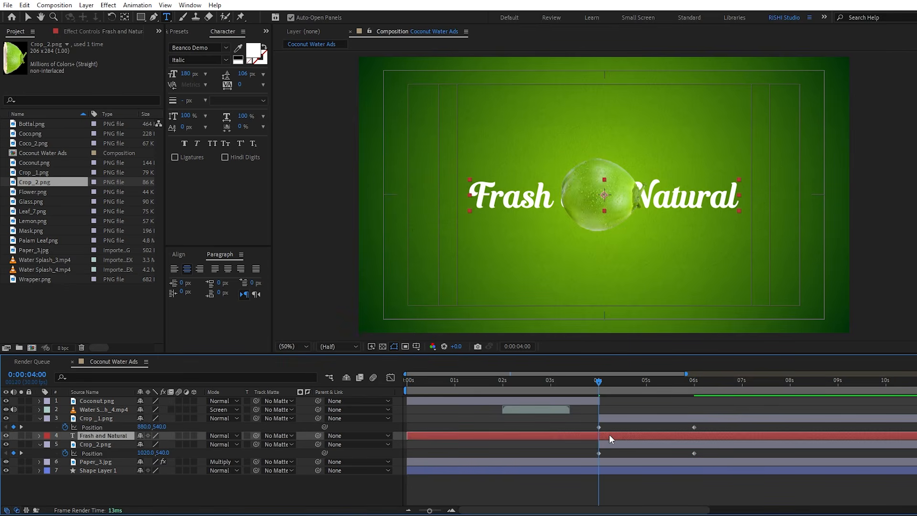
{"action": "key", "text": "alt+bracketleft"}
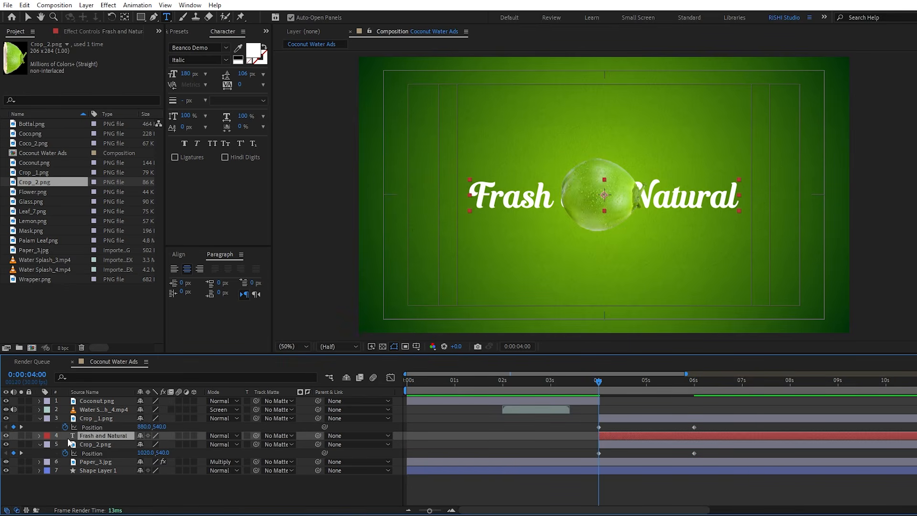
- Add a text animator with Tracking and Opacity properties to the "Frash and Natural" layer
{"action": "left_click", "coordinate": [39, 435]}
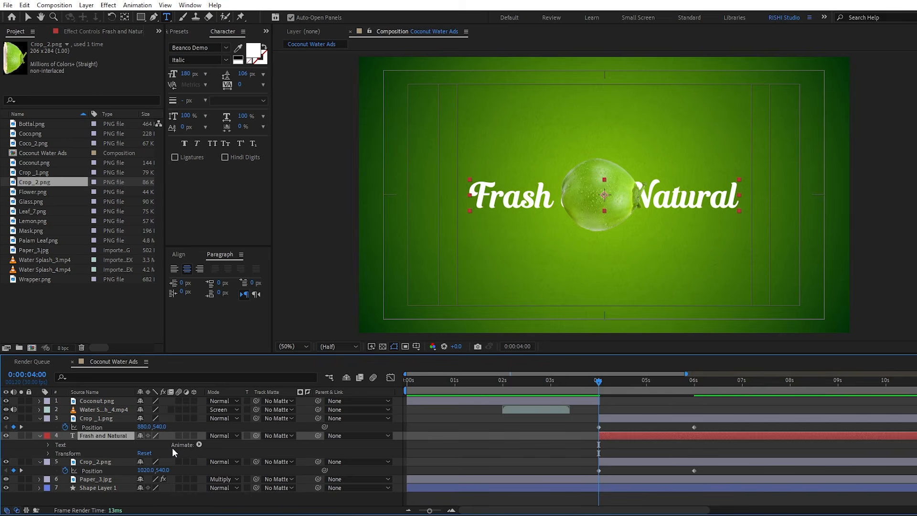
{"action": "left_click", "coordinate": [200, 444]}
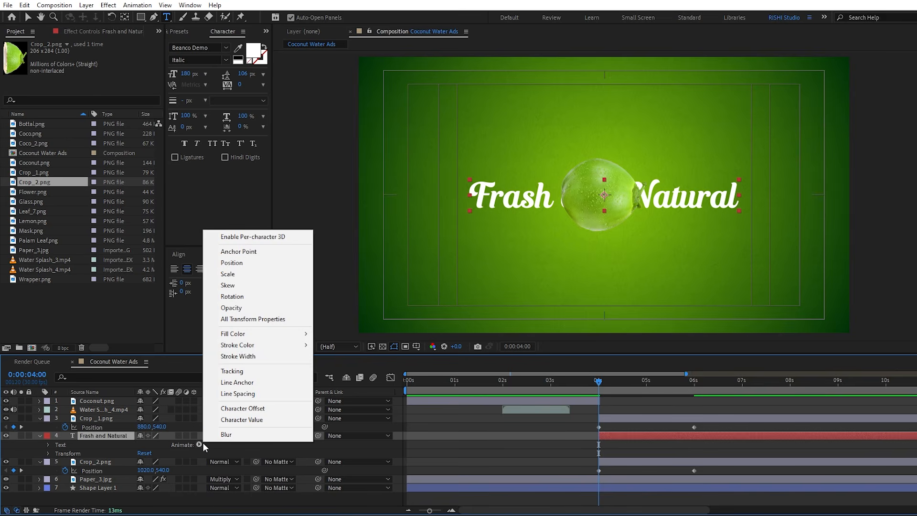
{"action": "left_click", "coordinate": [232, 371]}
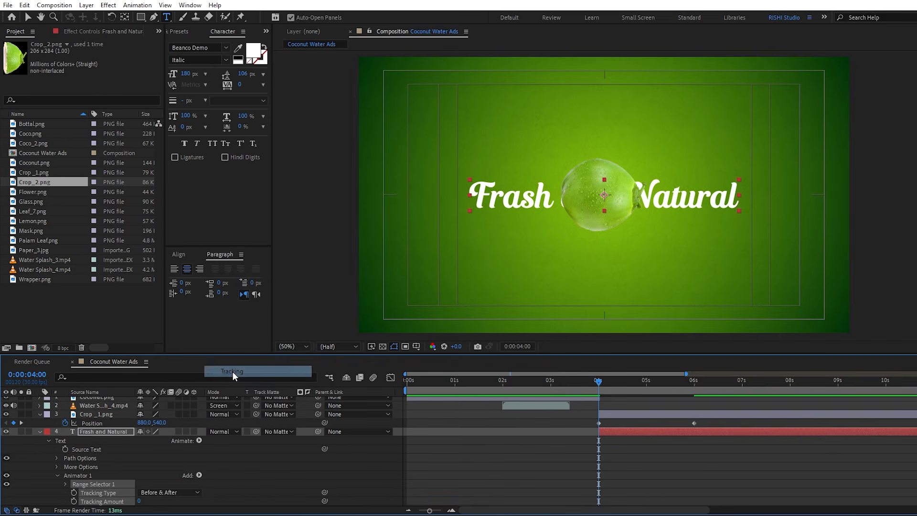
{"action": "left_click", "coordinate": [199, 475]}
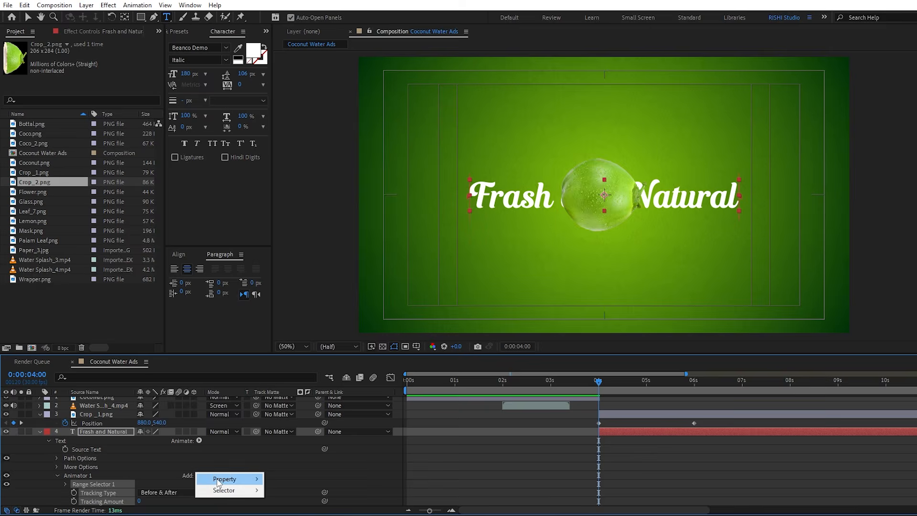
{"action": "mouse_move", "coordinate": [224, 479]}
{"action": "left_click", "coordinate": [290, 352]}
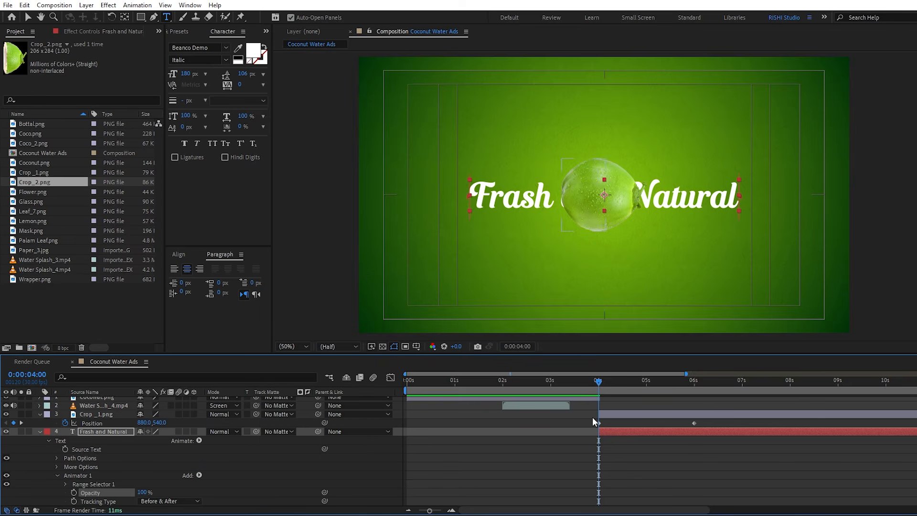
- At 0:00:06:00, keyframe the text animator's Opacity at 100% and Tracking Amount at 0
{"action": "key", "text": "k"}
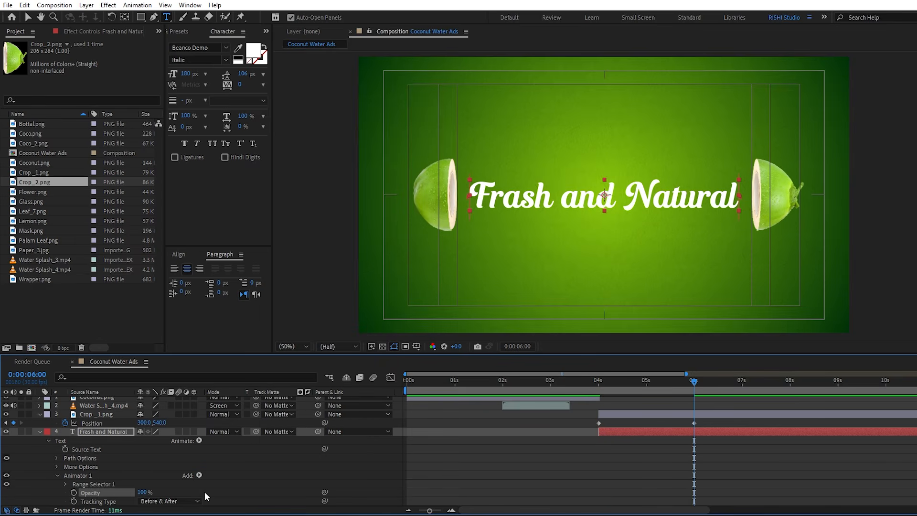
{"action": "scroll", "coordinate": [61, 485], "scroll_direction": "down", "scroll_amount": 1}
{"action": "left_click", "coordinate": [74, 467]}
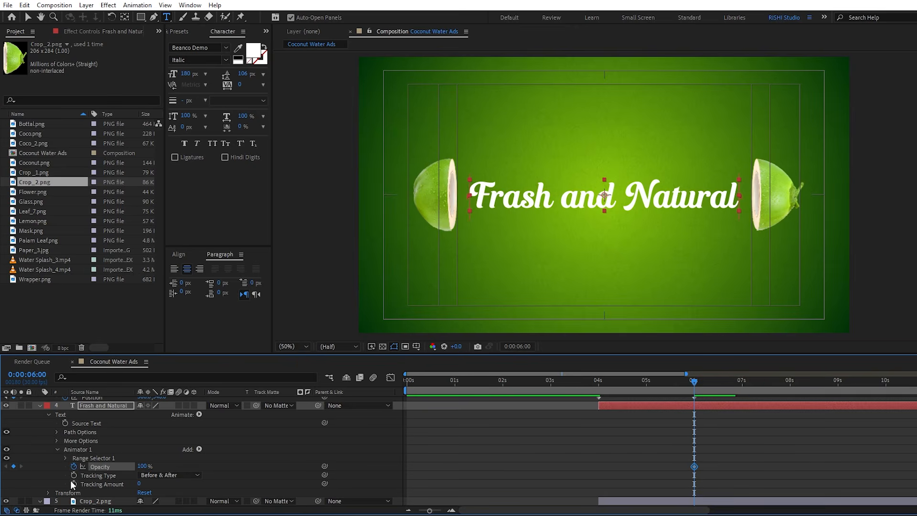
{"action": "left_click", "coordinate": [74, 483]}
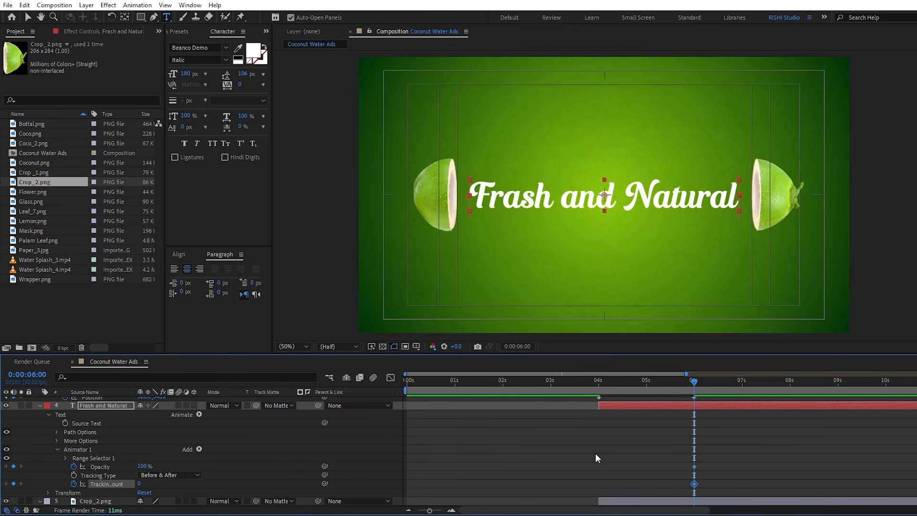
- At 0:00:04:00, keyframe the text animator's Tracking Amount at -64 and Opacity at 0%
{"action": "key", "text": "j"}
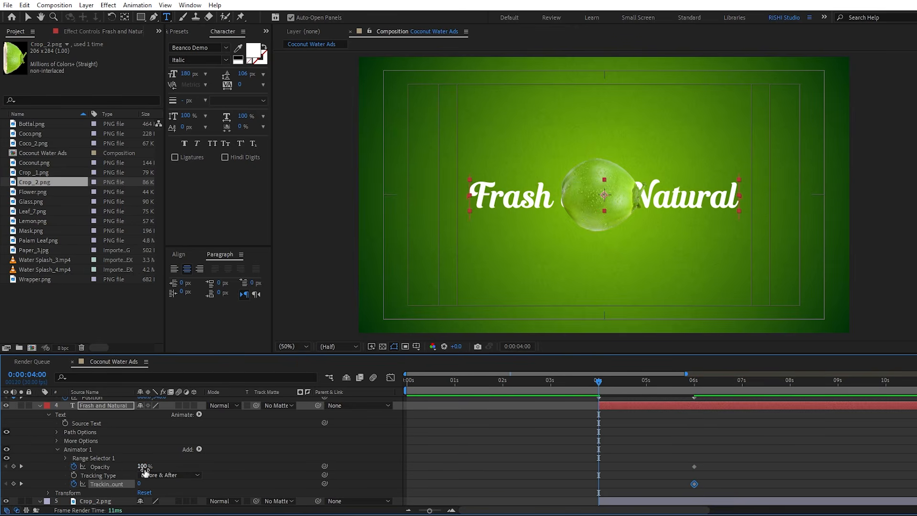
{"action": "left_click_drag", "start_coordinate": [139, 483], "coordinate": [127, 486]}
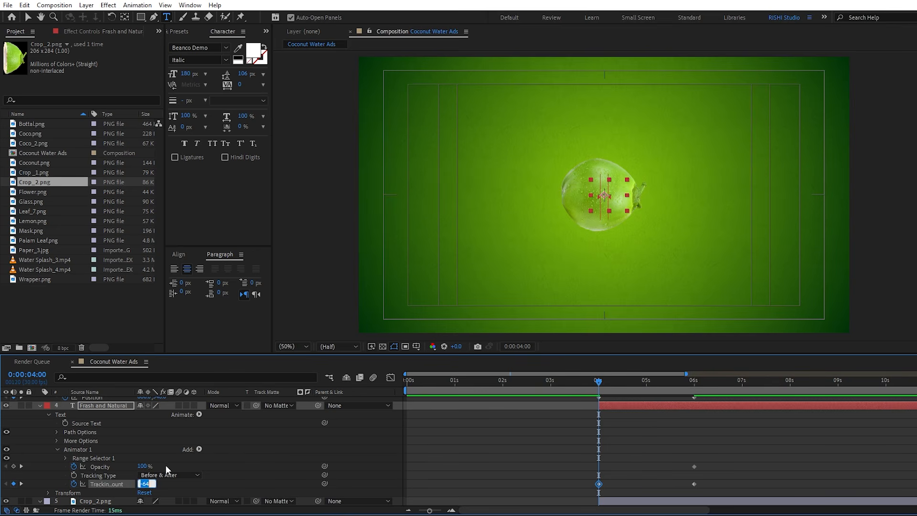
{"action": "left_click", "coordinate": [145, 466]}
{"action": "type", "text": "0"}
{"action": "key", "text": "Return"}
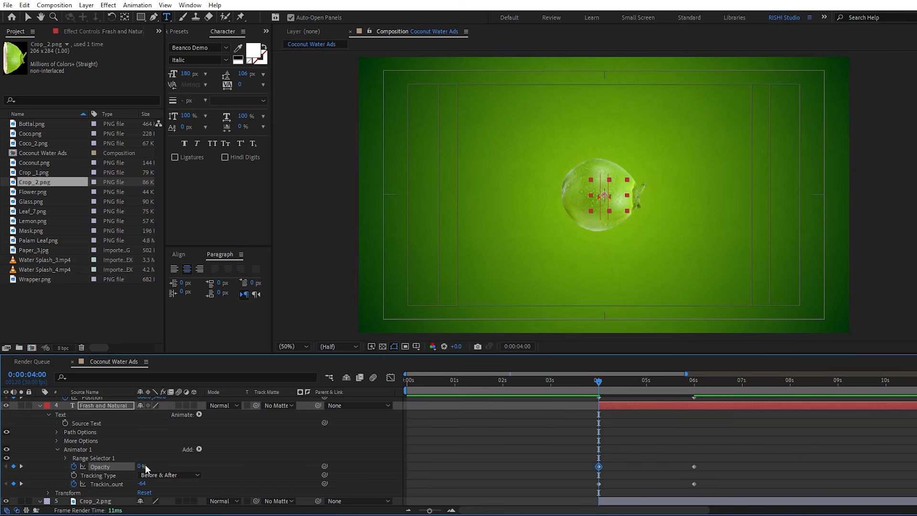
- Show only the text layer's keyframed properties and move the layer above Crop _1.png in the stack
{"action": "key", "text": "u"}
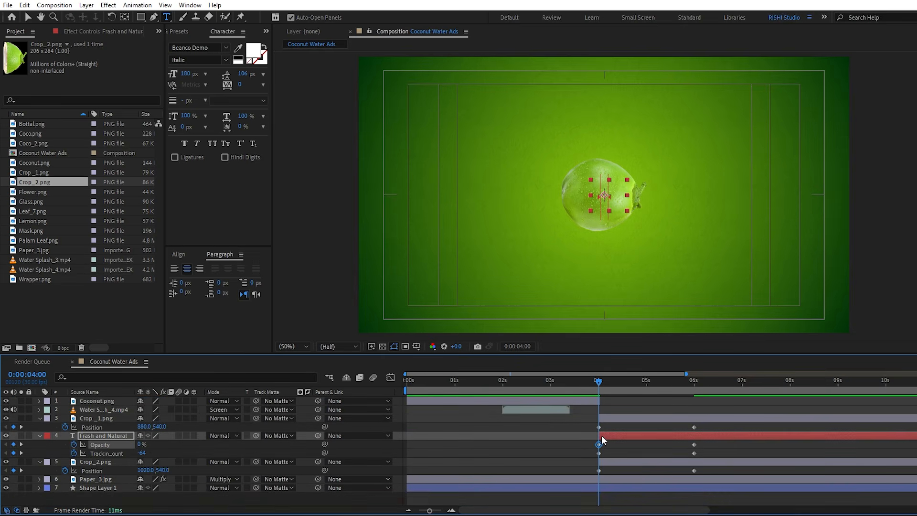
{"action": "left_click_drag", "start_coordinate": [121, 434], "coordinate": [119, 414]}
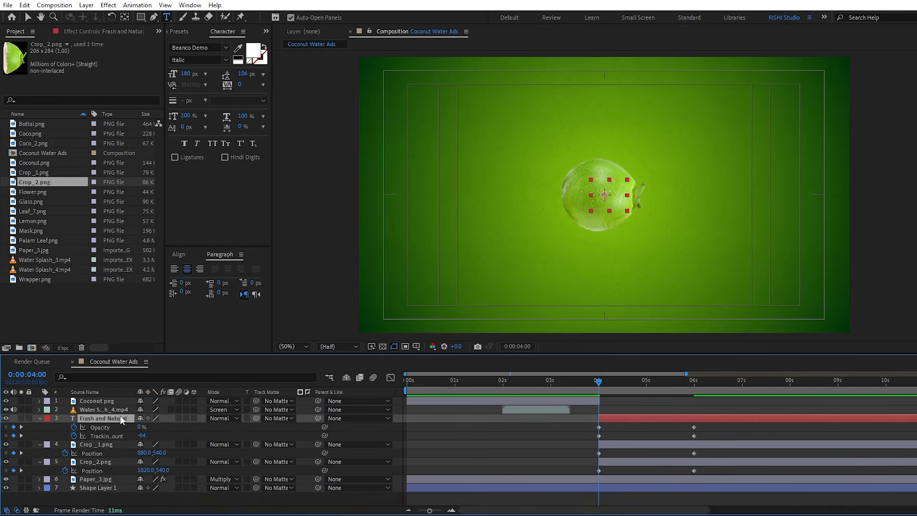
- Apply Easy Ease to all text and coconut-half keyframes, and reshape the speed graph for a fast start and long slow finish
{"action": "left_click_drag", "start_coordinate": [578, 426], "coordinate": [709, 471]}
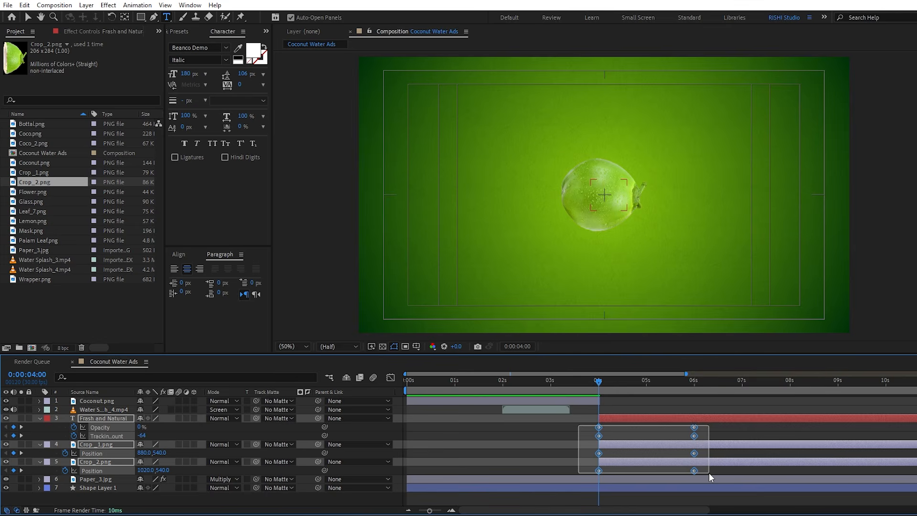
{"action": "key", "text": "F9"}
{"action": "left_click", "coordinate": [390, 377]}
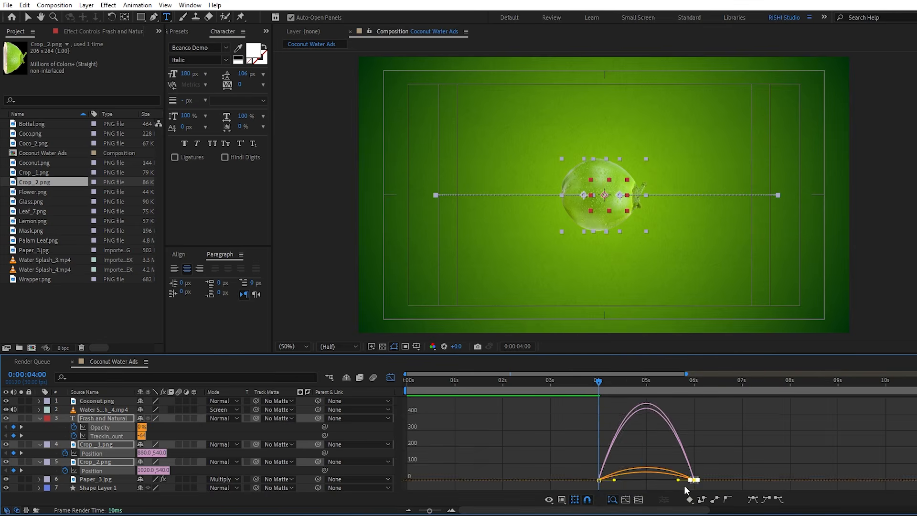
{"action": "left_click_drag", "start_coordinate": [683, 485], "coordinate": [603, 479]}
{"action": "key", "text": "shift+F3"}
- Preview the coconut split and title reveal from 0:00:03:11
{"action": "left_click", "coordinate": [568, 384]}
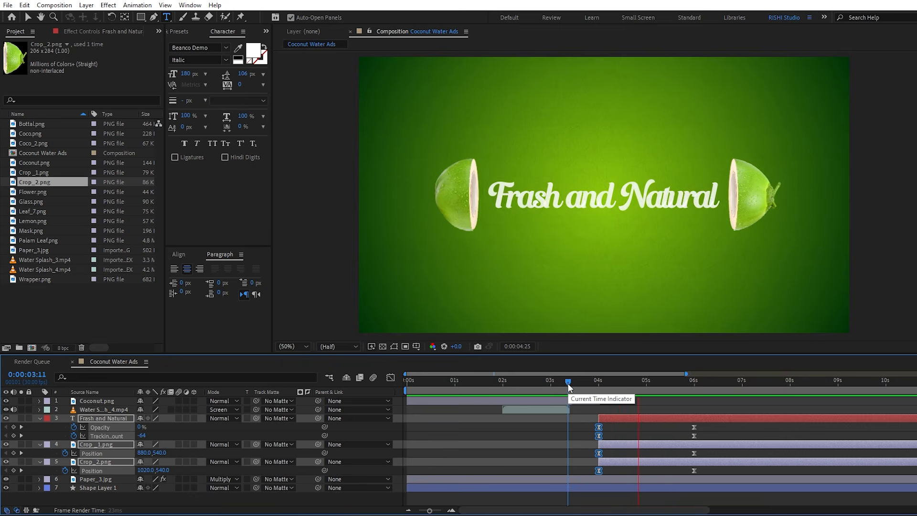
{"action": "key", "text": "space"}
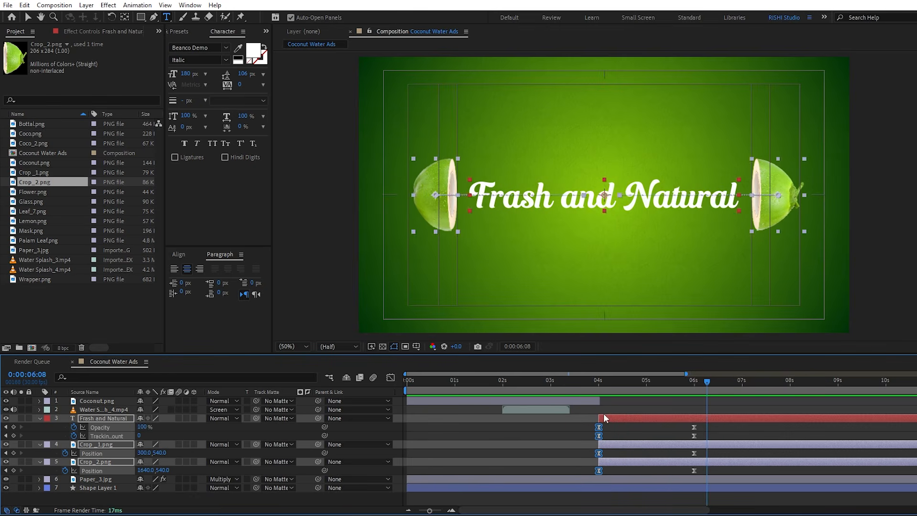
{"action": "left_click", "coordinate": [628, 409]}
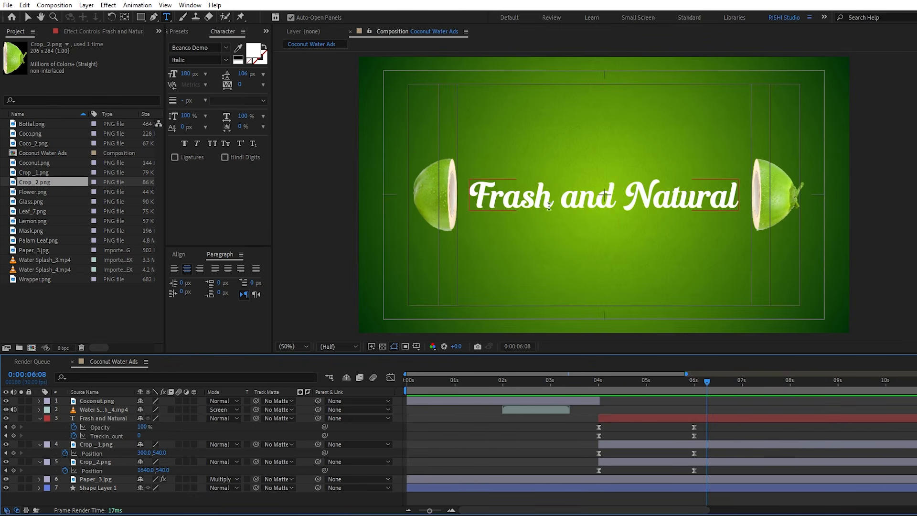
- Add Water Splash_4.mp4 below the Crop_2.png layer and start it at 0:00:04:00
{"action": "key", "text": "v"}
{"action": "left_click_drag", "start_coordinate": [64, 269], "coordinate": [98, 470]}
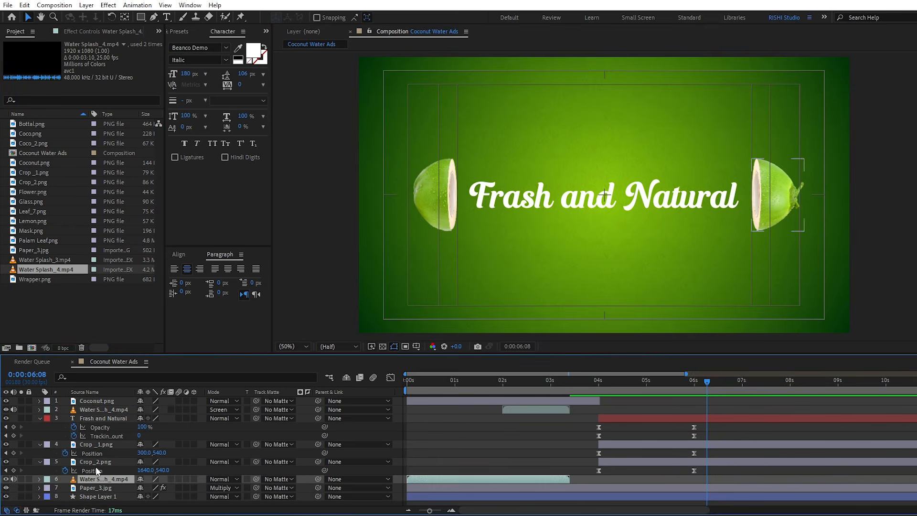
{"action": "left_click", "coordinate": [602, 463]}
{"action": "key", "text": "i"}
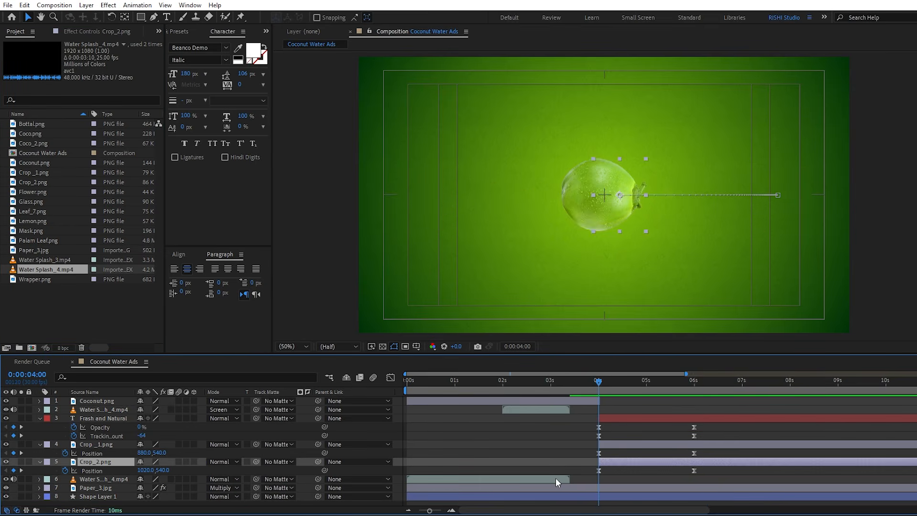
{"action": "left_click", "coordinate": [555, 478]}
{"action": "key", "text": "bracketleft"}
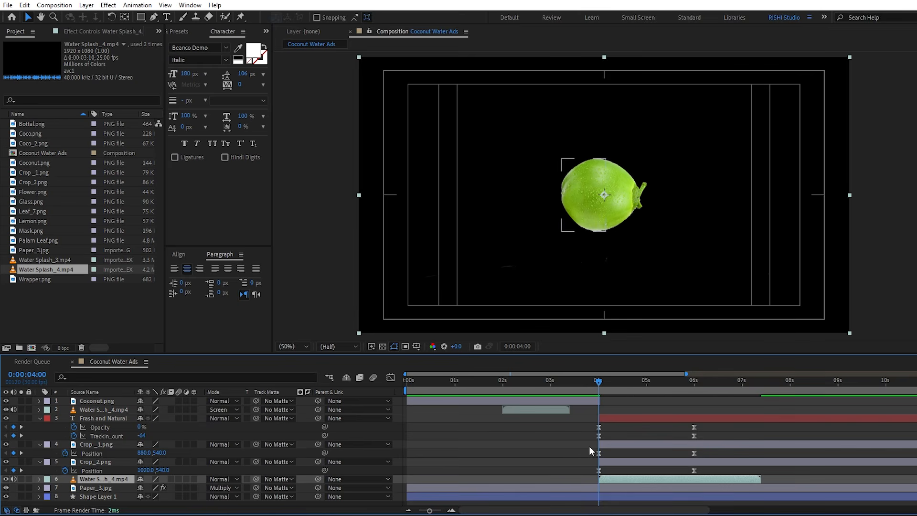
- Time-stretch the new Water Splash_4.mp4 layer to a duration of 0:00:01:12
{"action": "right_click", "coordinate": [620, 477]}
{"action": "mouse_move", "coordinate": [652, 234]}
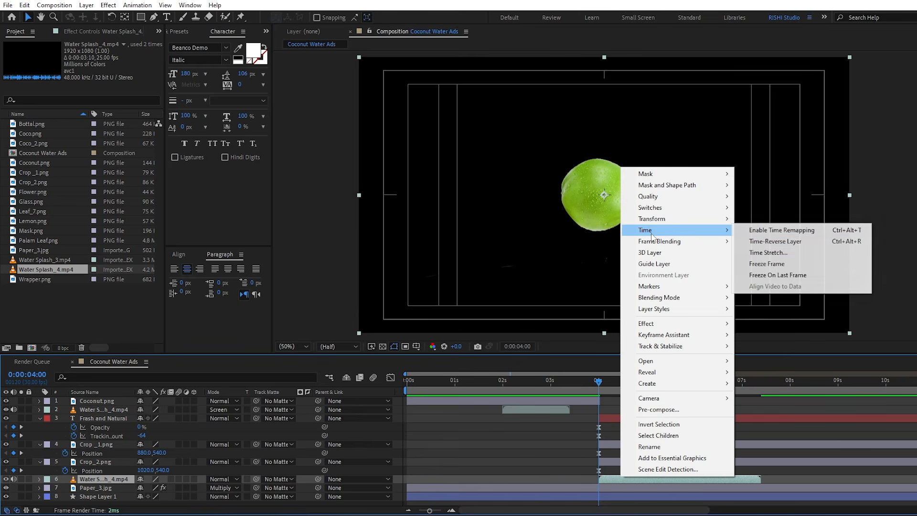
{"action": "left_click", "coordinate": [767, 252]}
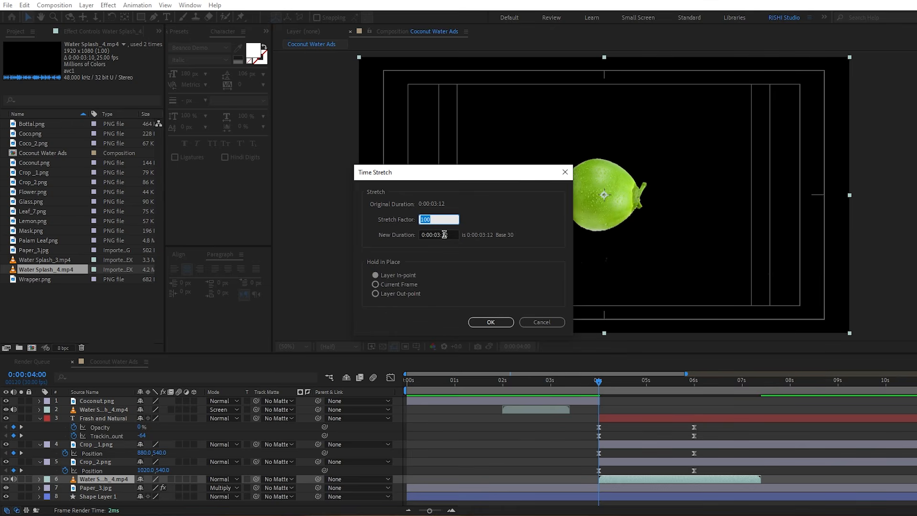
{"action": "left_click", "coordinate": [440, 235]}
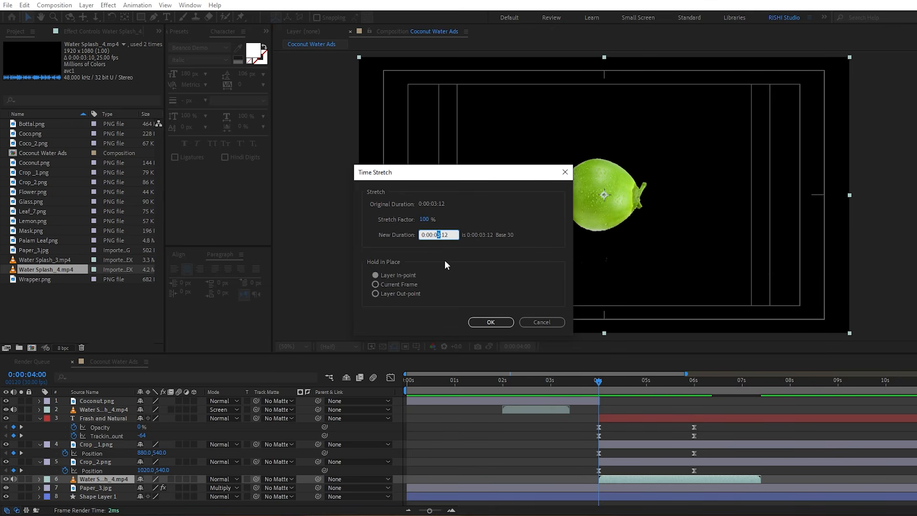
{"action": "key", "text": "BackSpace"}
{"action": "type", "text": "1"}
{"action": "left_click", "coordinate": [475, 321]}
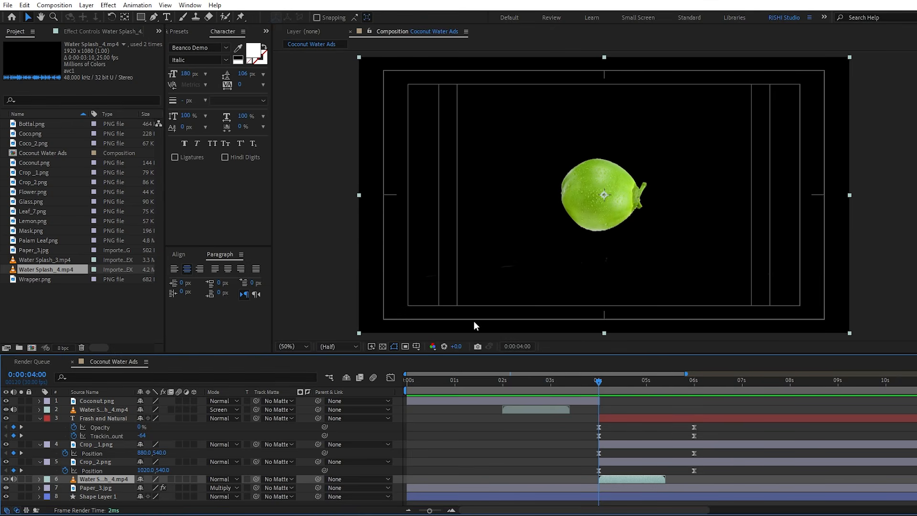
- Set the lower Water Splash_4.mp4 layer's blending mode to Screen and preview the splash with the split
{"action": "left_click", "coordinate": [232, 478]}
{"action": "left_click", "coordinate": [225, 158]}
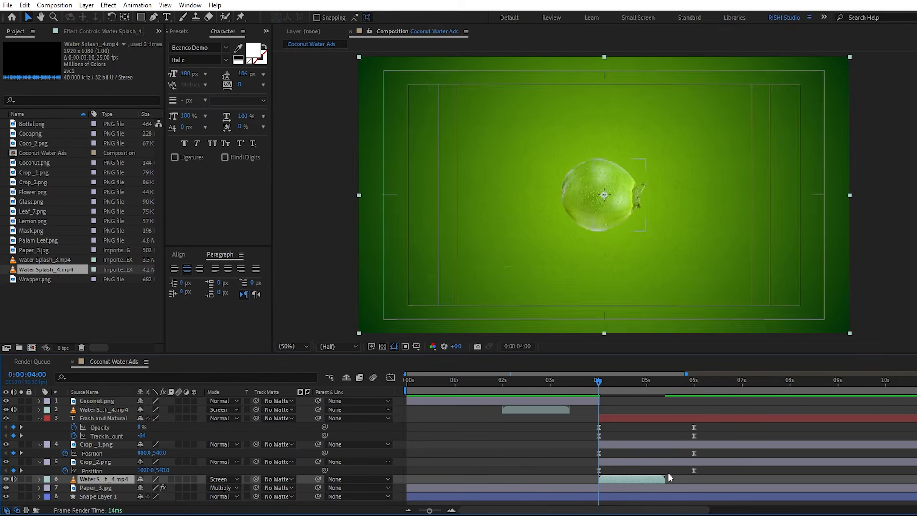
{"action": "key", "text": "space"}
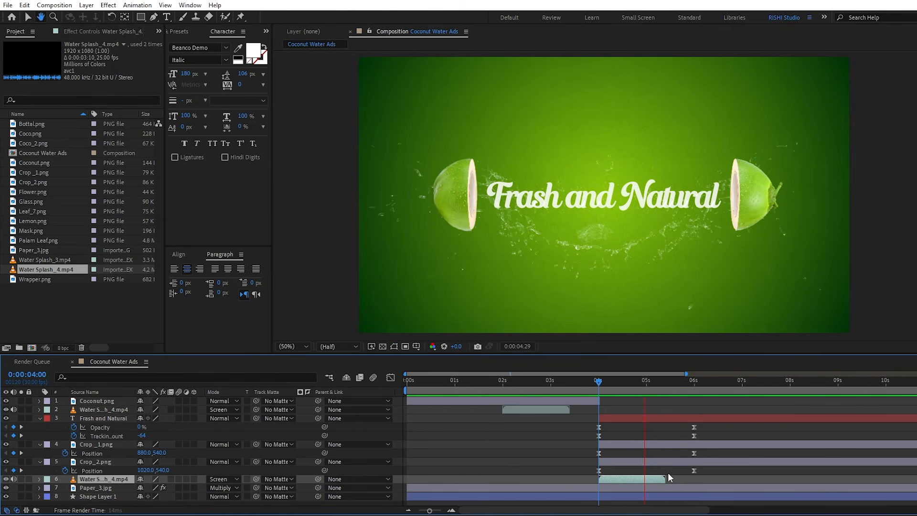
{"action": "key", "text": "space"}
- Replace the lower Water Splash_4.mp4 layer with Water Splash_3.mp4 and preview the split from 0:00:04:00
{"action": "left_click", "coordinate": [61, 259]}
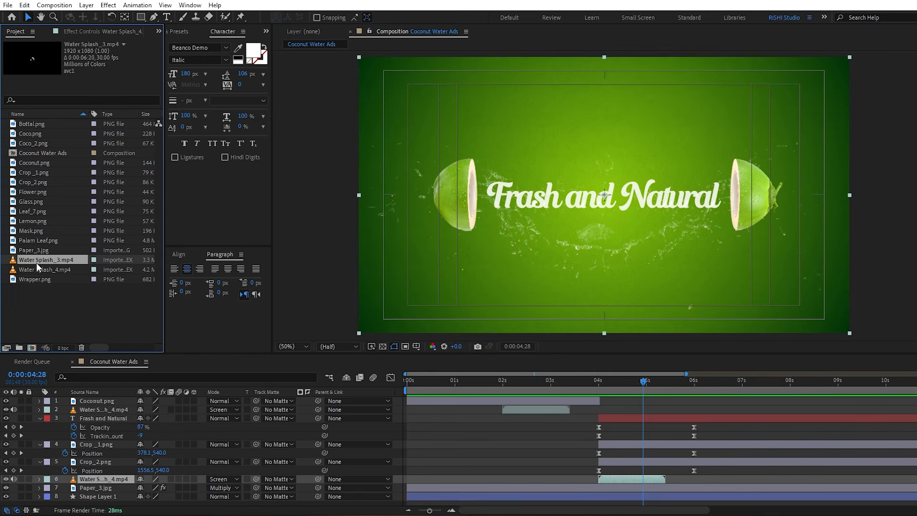
{"action": "left_click", "coordinate": [98, 479]}
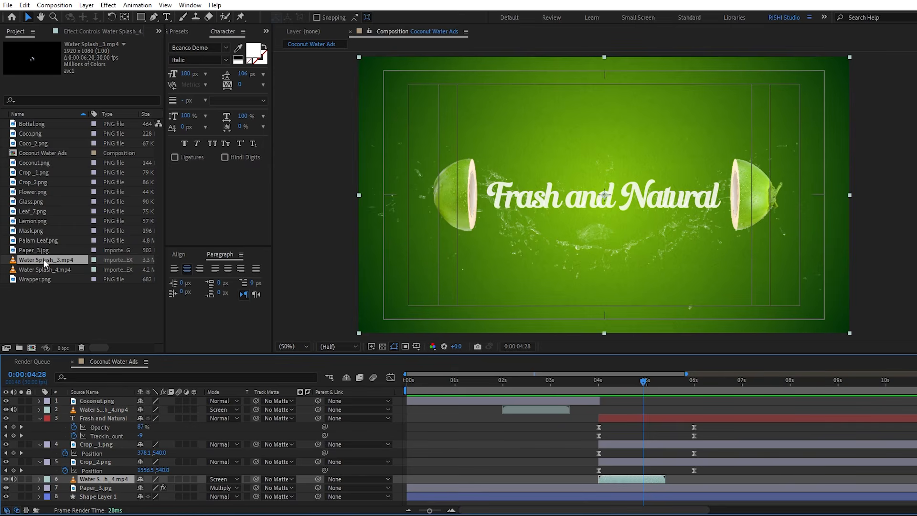
{"action": "left_click_drag", "start_coordinate": [44, 259], "coordinate": [108, 484]}
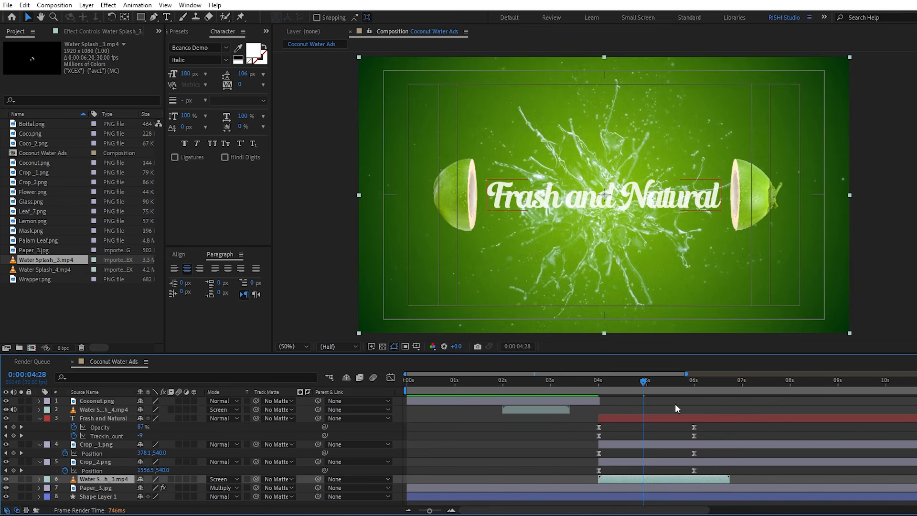
{"action": "left_click_drag", "start_coordinate": [643, 382], "coordinate": [600, 386]}
{"action": "key", "text": "space"}
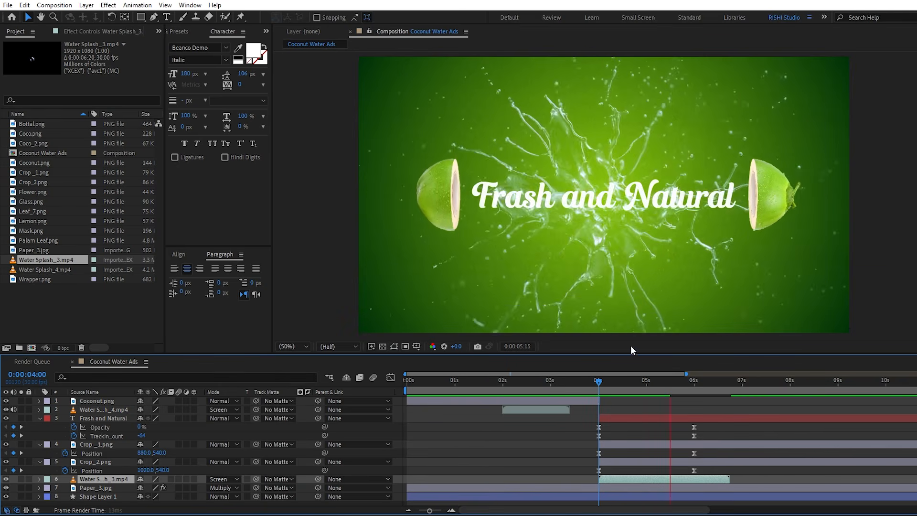
{"action": "key", "text": "space"}
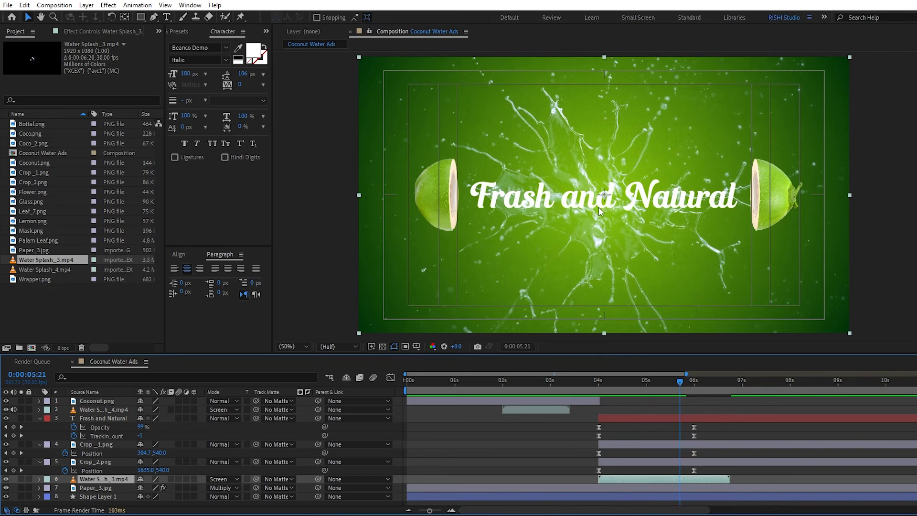
- Keyframe the Water Splash_3.mp4 layer's opacity from 100% at 0:00:05:00 to 0% at 0:00:06:00
{"action": "left_click", "coordinate": [646, 385]}
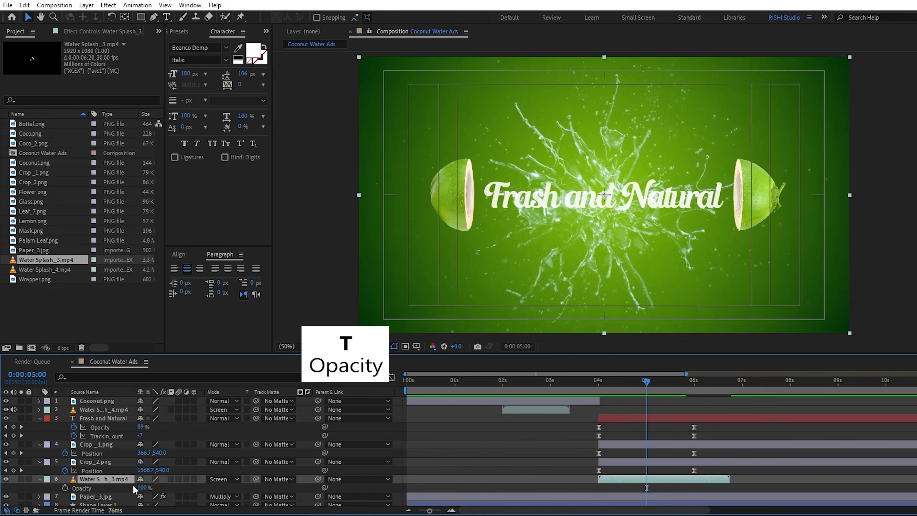
{"action": "left_click", "coordinate": [65, 487]}
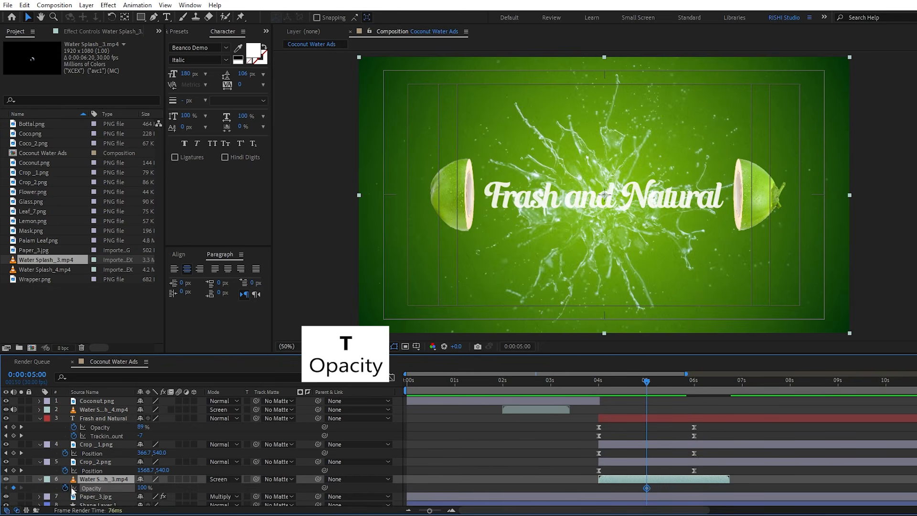
{"action": "left_click", "coordinate": [695, 385]}
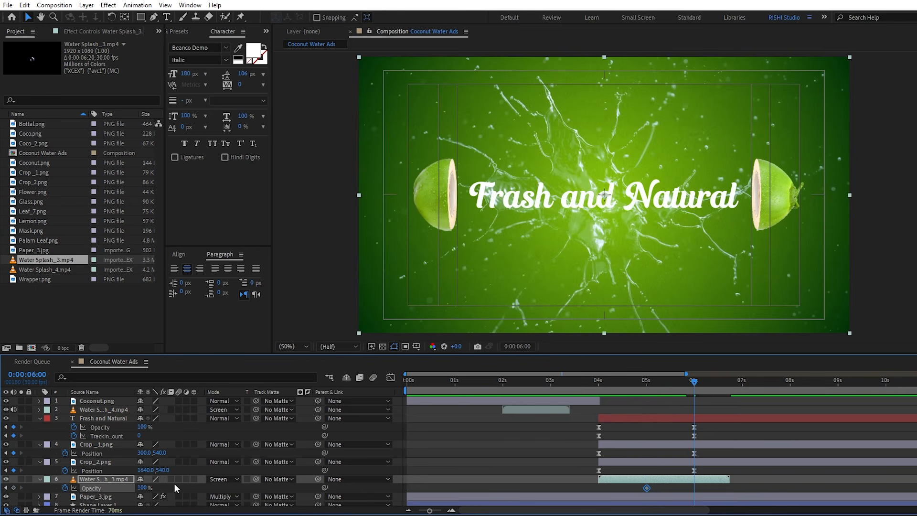
{"action": "left_click_drag", "start_coordinate": [139, 488], "coordinate": [91, 488]}
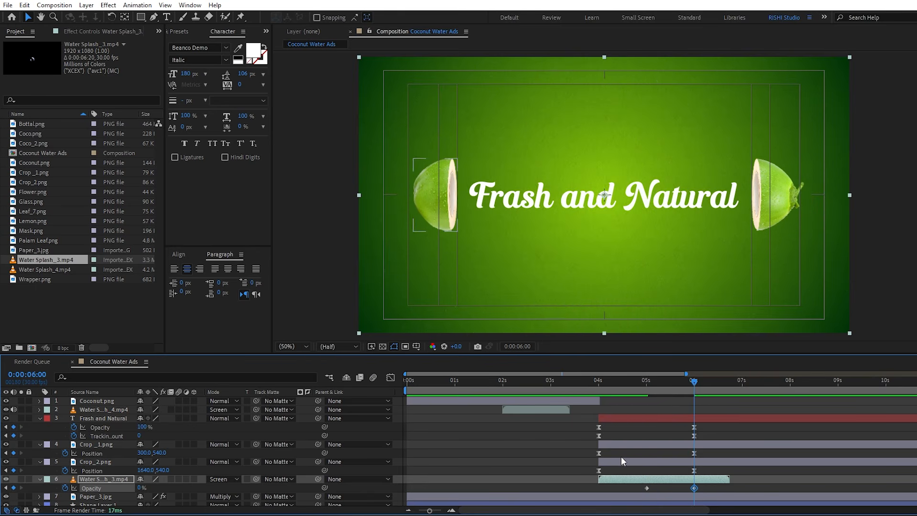
- Apply Easy Ease to both splash opacity keyframes, adjust their speed curve in the Graph Editor and preview the fade
{"action": "left_click_drag", "start_coordinate": [699, 486], "coordinate": [634, 490]}
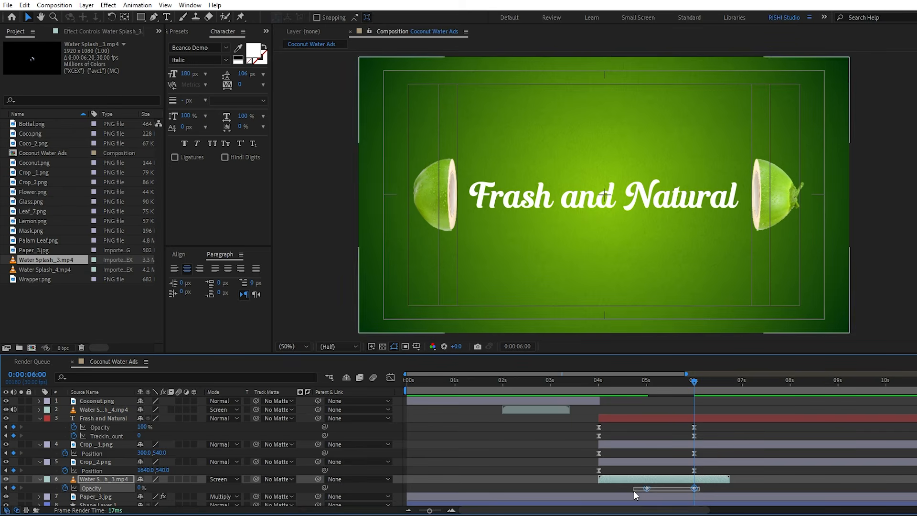
{"action": "key", "text": "F9"}
{"action": "left_click", "coordinate": [391, 378]}
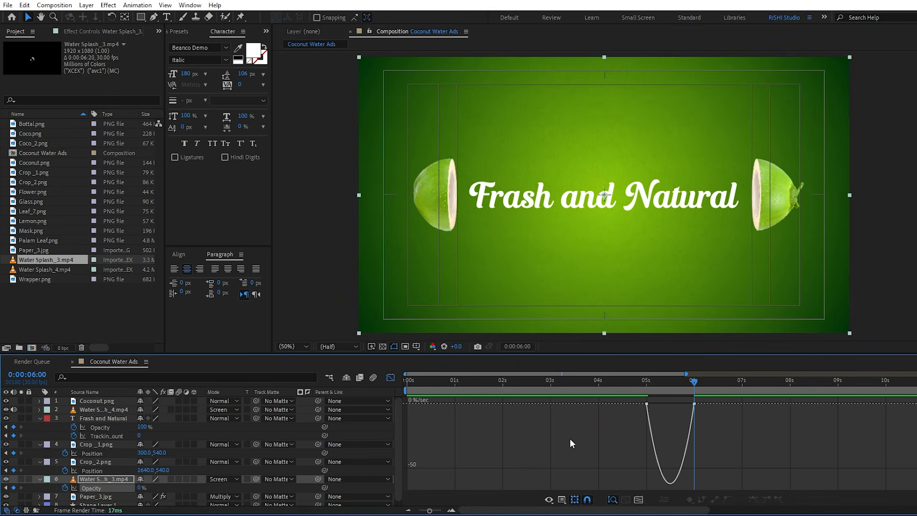
{"action": "left_click_drag", "start_coordinate": [715, 426], "coordinate": [594, 385]}
{"action": "left_click", "coordinate": [391, 378]}
{"action": "key", "text": "space"}
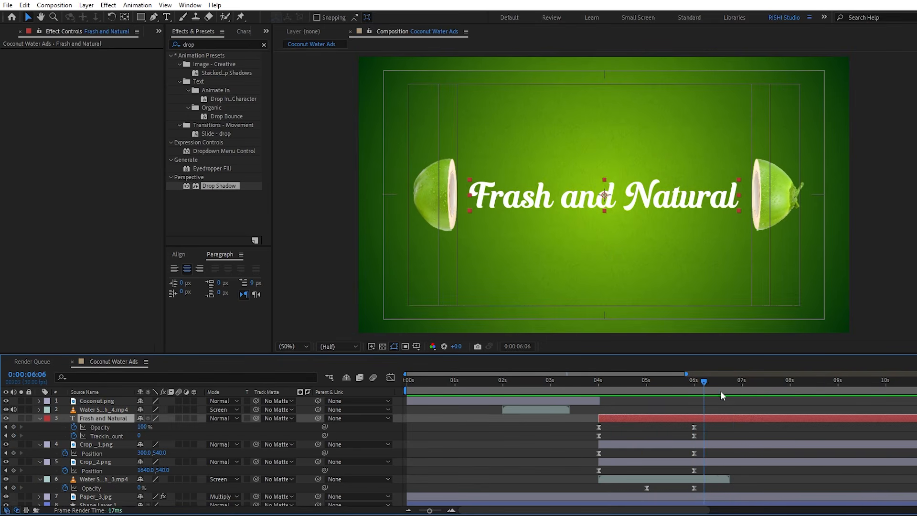
- Copy the 0:00:06:00 keyframes of the title, Crop_1.png and Crop_2.png to 0:00:07:00 to hold the open state
{"action": "left_click_drag", "start_coordinate": [720, 391], "coordinate": [742, 391]}
{"action": "left_click_drag", "start_coordinate": [700, 426], "coordinate": [689, 473]}
{"action": "key", "text": "ctrl+c"}
{"action": "key", "text": "ctrl+v"}
{"action": "key", "text": "ctrl+c"}
{"action": "key", "text": "ctrl+v"}
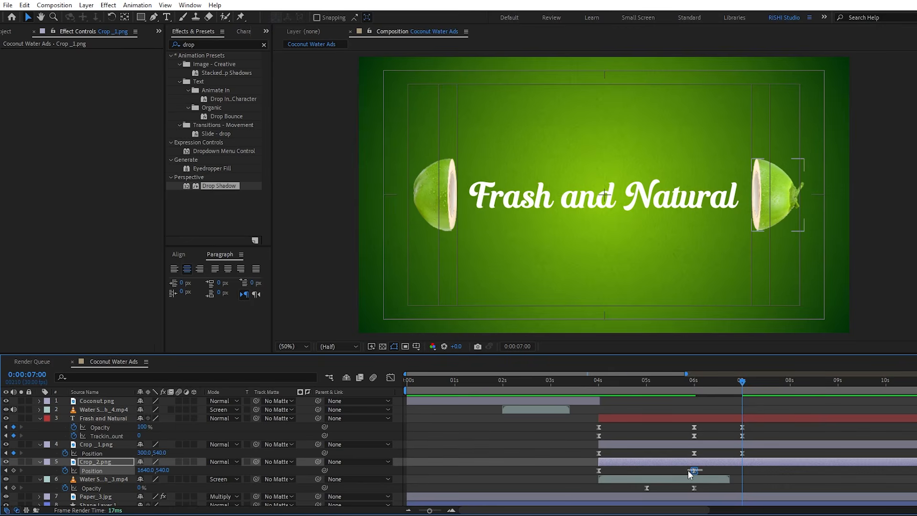
{"action": "key", "text": "ctrl+c"}
{"action": "key", "text": "ctrl+v"}
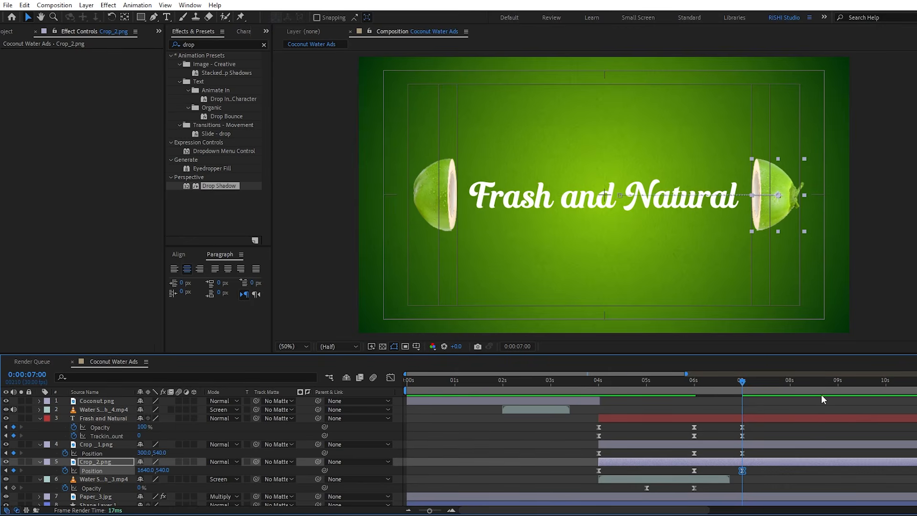
- Copy the title's opacity and tracking keyframes from 0:00:04:00 to 0:00:09:00
{"action": "left_click", "coordinate": [838, 391]}
{"action": "left_click_drag", "start_coordinate": [840, 391], "coordinate": [837, 391]}
{"action": "left_click_drag", "start_coordinate": [614, 425], "coordinate": [598, 438]}
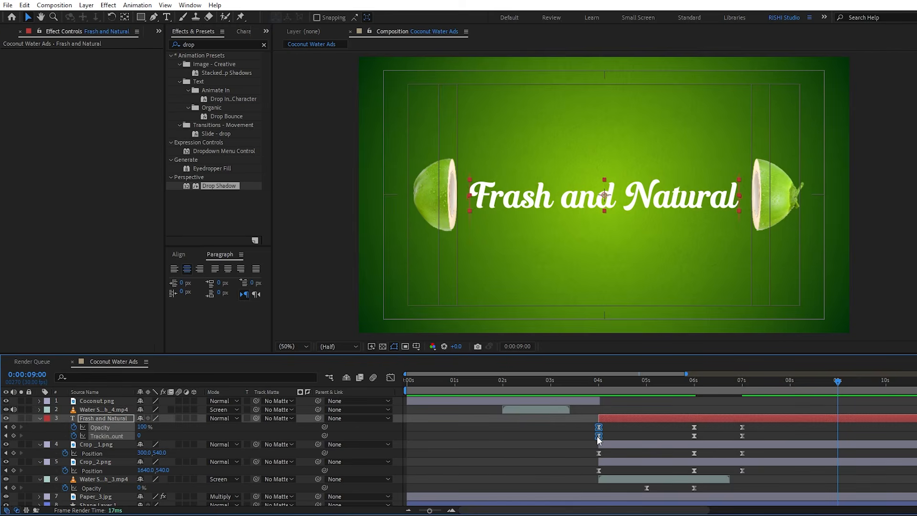
{"action": "key", "text": "ctrl+c"}
{"action": "key", "text": "ctrl+v"}
- Copy the 0:00:04:00 position keyframes of Crop_1.png and Crop_2.png to 0:00:09:00 so the coconut halves close
{"action": "left_click", "coordinate": [599, 452]}
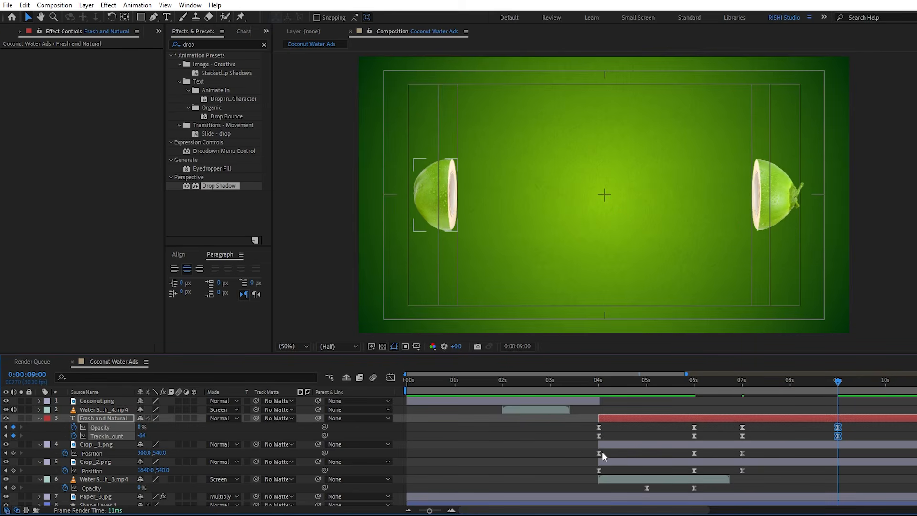
{"action": "key", "text": "ctrl+c"}
{"action": "key", "text": "ctrl+v"}
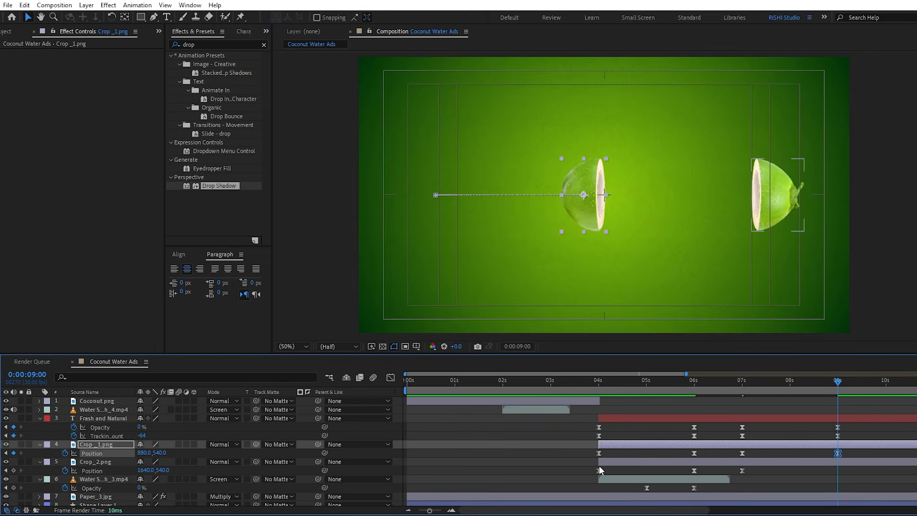
{"action": "left_click", "coordinate": [587, 472]}
{"action": "left_click_drag", "start_coordinate": [609, 466], "coordinate": [586, 472]}
{"action": "key", "text": "ctrl+c"}
{"action": "key", "text": "ctrl+v"}
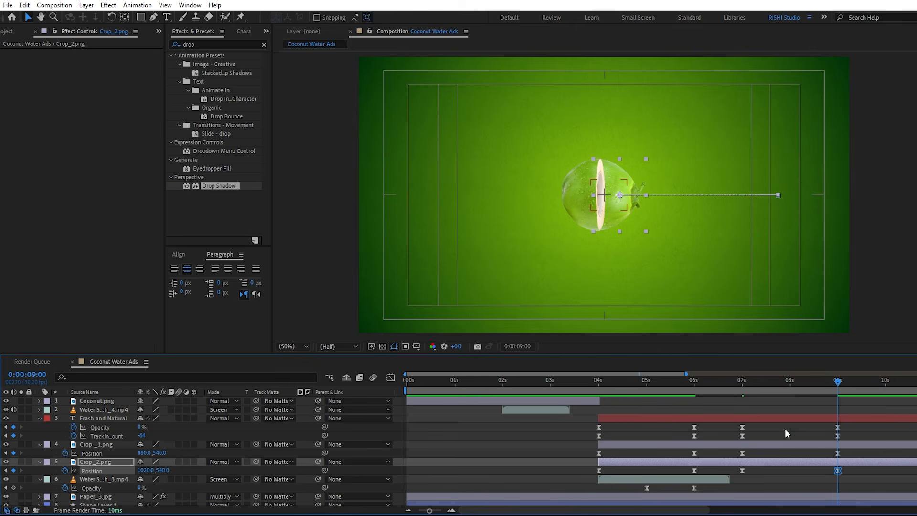
- Preview the coconut opening and closing around the title from 0:00:04:08
{"action": "left_click", "coordinate": [610, 385]}
{"action": "key", "text": "space"}
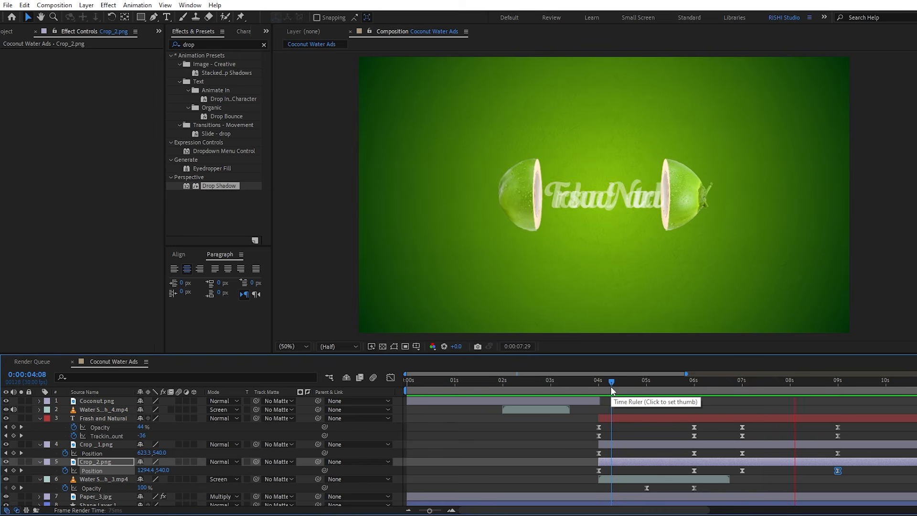
{"action": "key", "text": "space"}
- Reshape the speed curves of the title and coconut halves between 0:00:07:00 and 0:00:09:00, and preview from 0:00:06:16
{"action": "left_click_drag", "start_coordinate": [721, 430], "coordinate": [839, 477]}
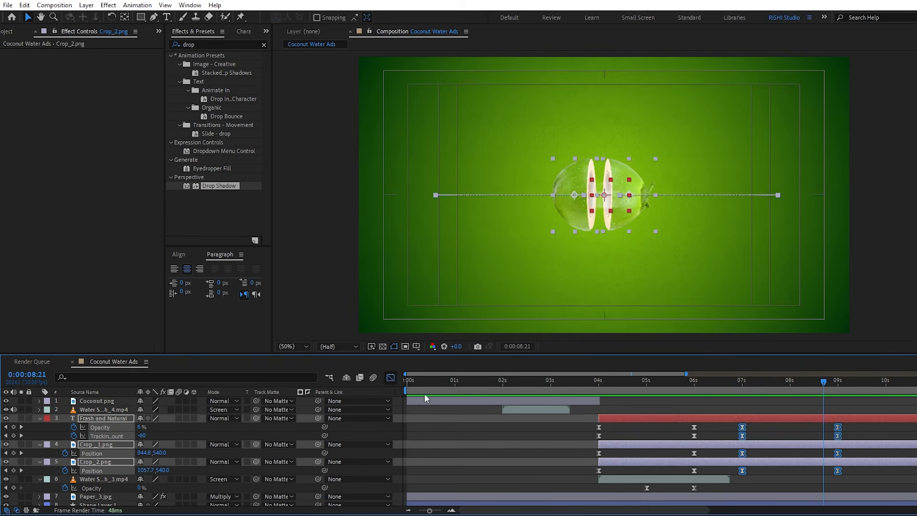
{"action": "left_click", "coordinate": [391, 377]}
{"action": "left_click_drag", "start_coordinate": [757, 479], "coordinate": [848, 481]}
{"action": "left_click", "coordinate": [391, 376]}
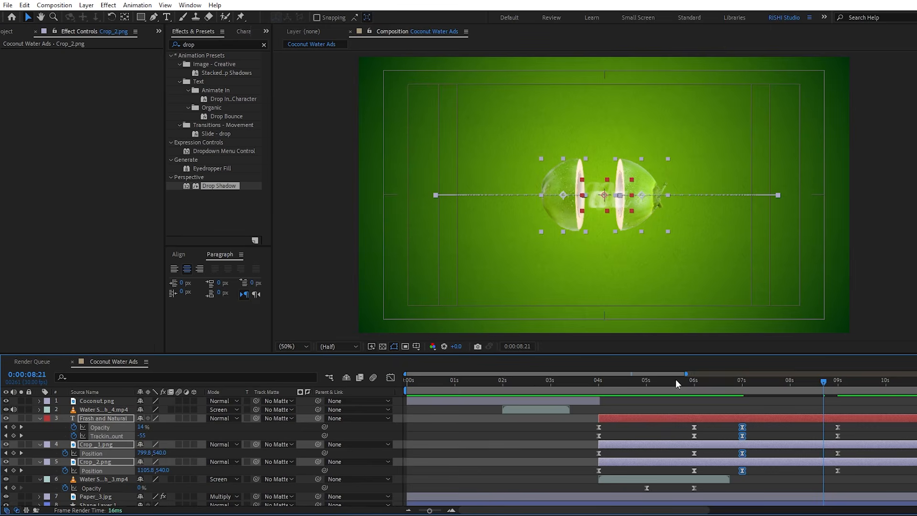
{"action": "left_click", "coordinate": [720, 380]}
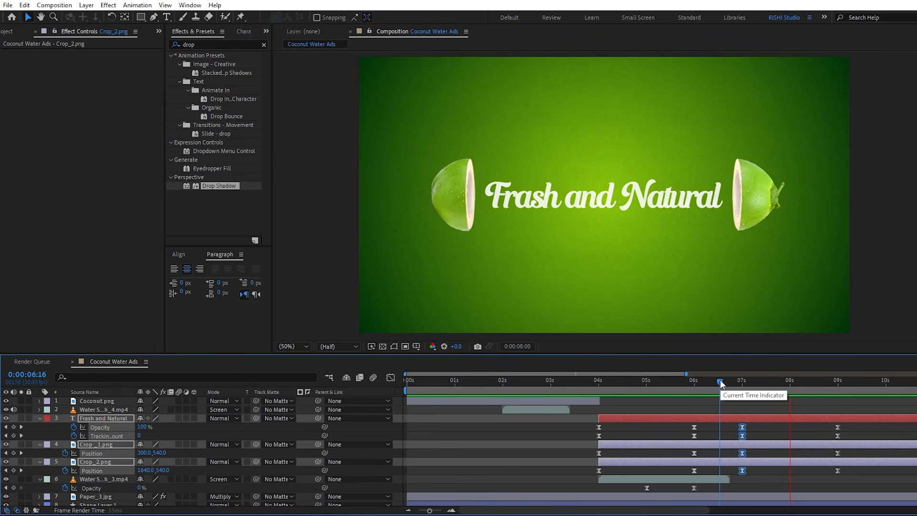
{"action": "key", "text": "space"}
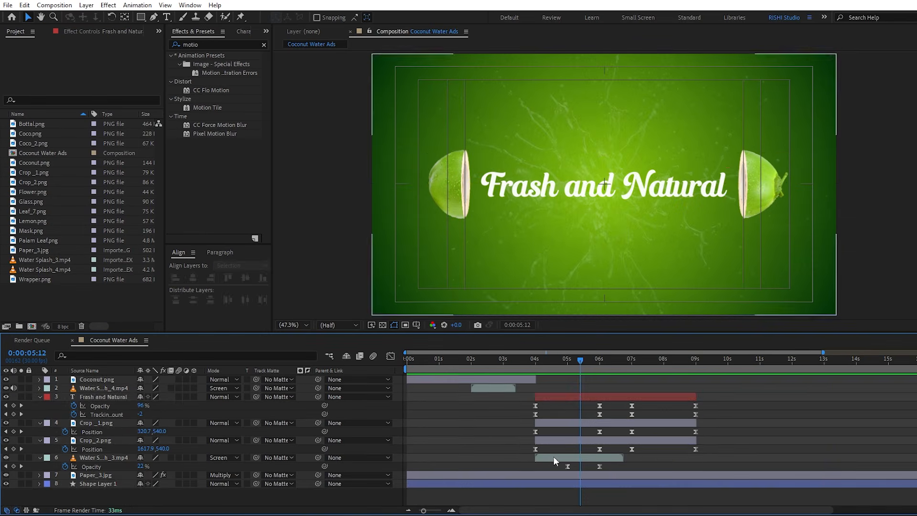
- Collapse the keyframed properties of all layers in the Coconut Water Ads timeline and clear the layer selection
{"action": "key", "text": "ctrl+a"}
{"action": "key", "text": "u"}
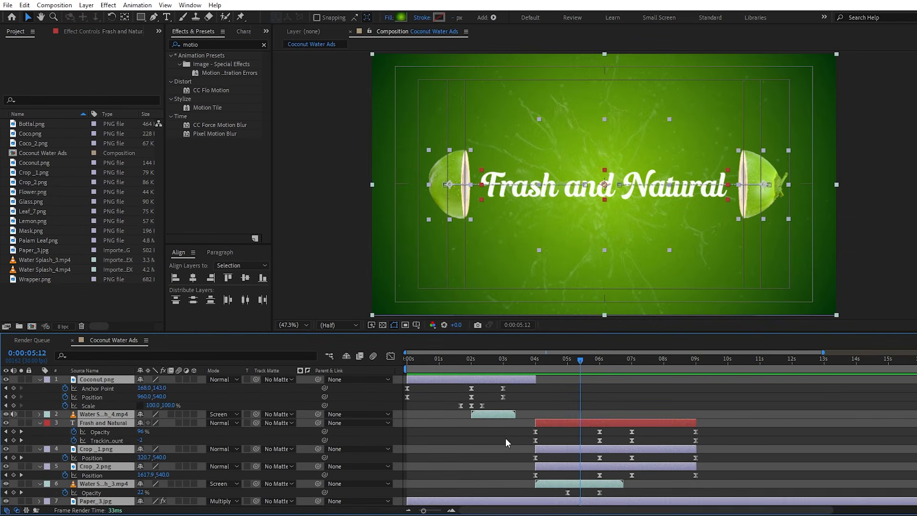
{"action": "key", "text": "u"}
{"action": "left_click", "coordinate": [552, 453]}
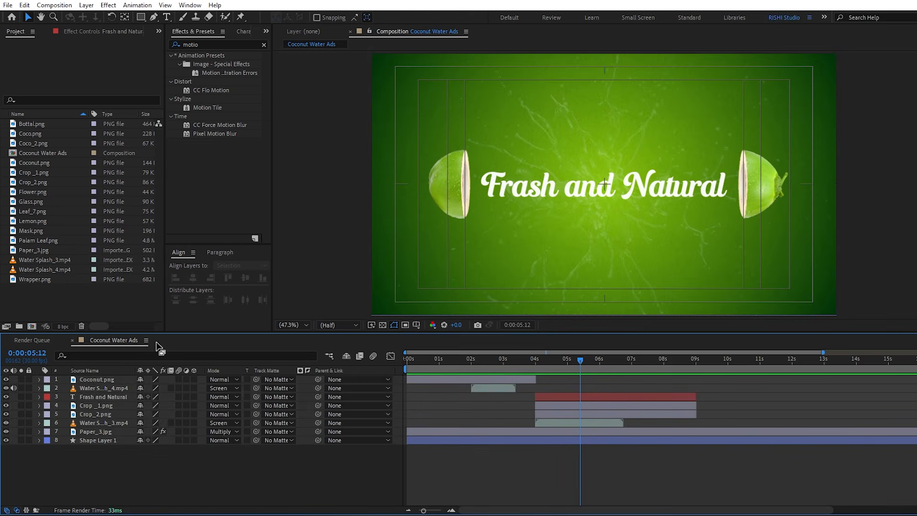
- Create a new composition named Polar
{"action": "right_click", "coordinate": [93, 303]}
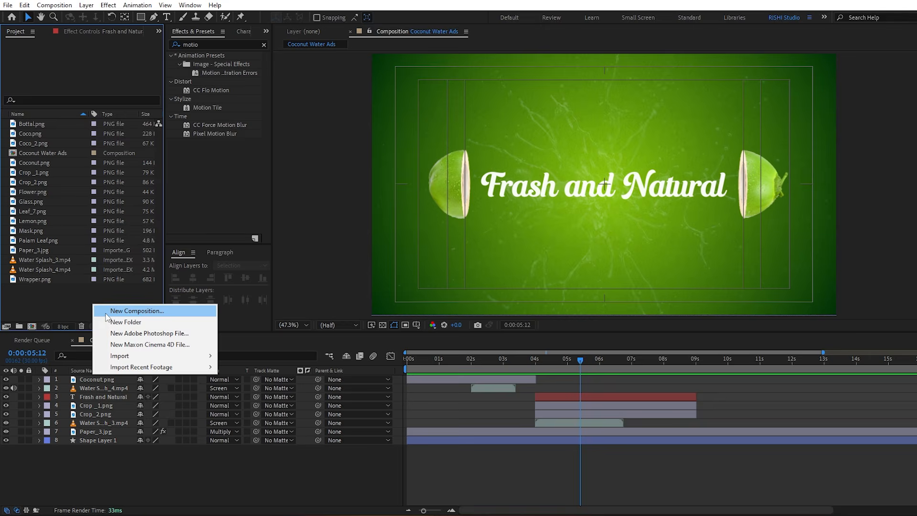
{"action": "left_click", "coordinate": [125, 311]}
{"action": "type", "text": "Polar"}
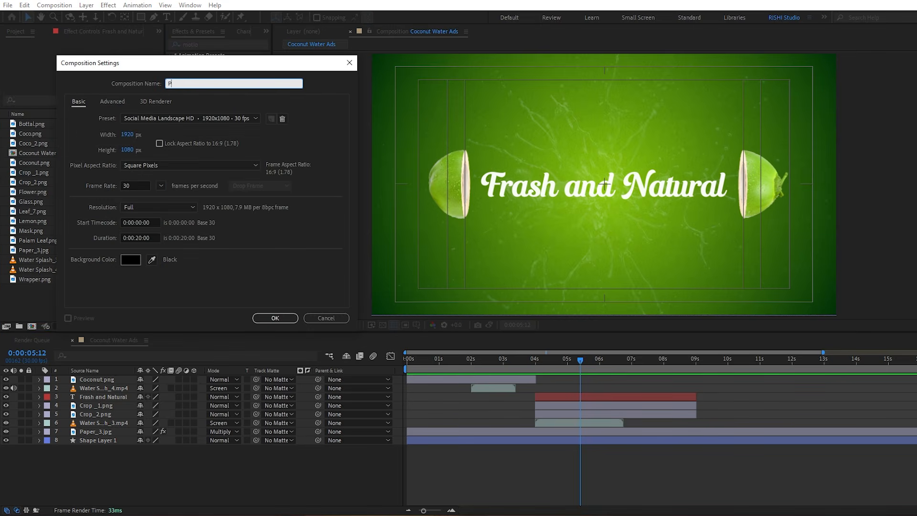
{"action": "left_click", "coordinate": [257, 317]}
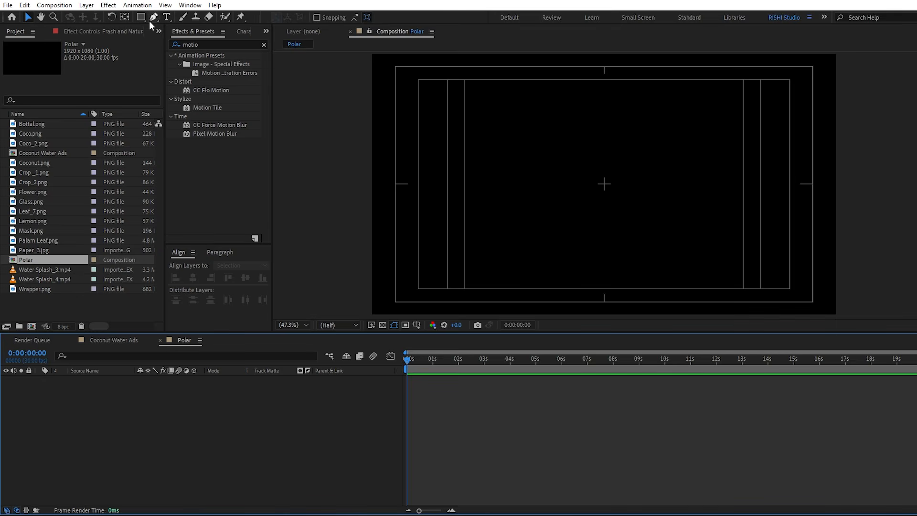
- Add a full-frame rectangle shape layer to Polar and copy the light green hex code 95D50C from its gradient fill
{"action": "double_click", "coordinate": [145, 18]}
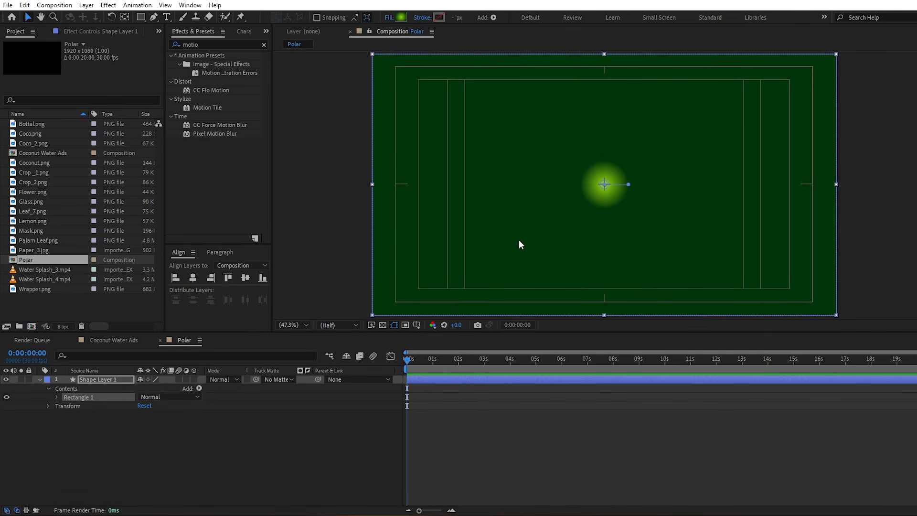
{"action": "left_click", "coordinate": [402, 17]}
{"action": "left_click", "coordinate": [124, 186]}
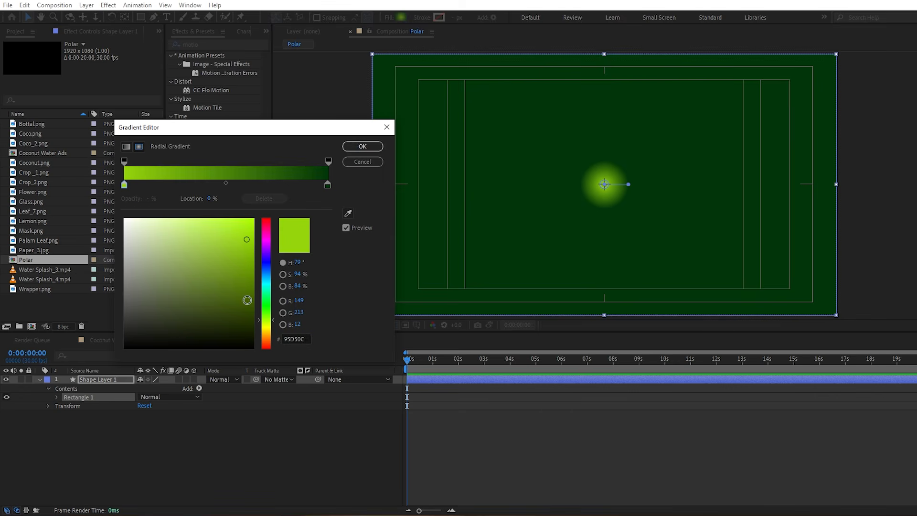
{"action": "left_click_drag", "start_coordinate": [303, 339], "coordinate": [268, 339]}
{"action": "left_click", "coordinate": [362, 146]}
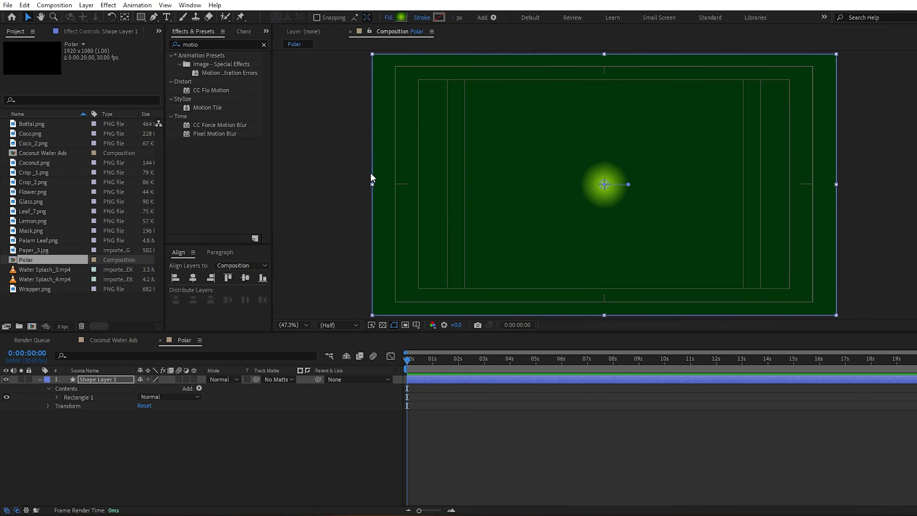
- Change the rectangle's gradient fill to a solid colour using the copied hex code 95D50C
{"action": "left_click", "coordinate": [388, 19]}
{"action": "left_click", "coordinate": [425, 228]}
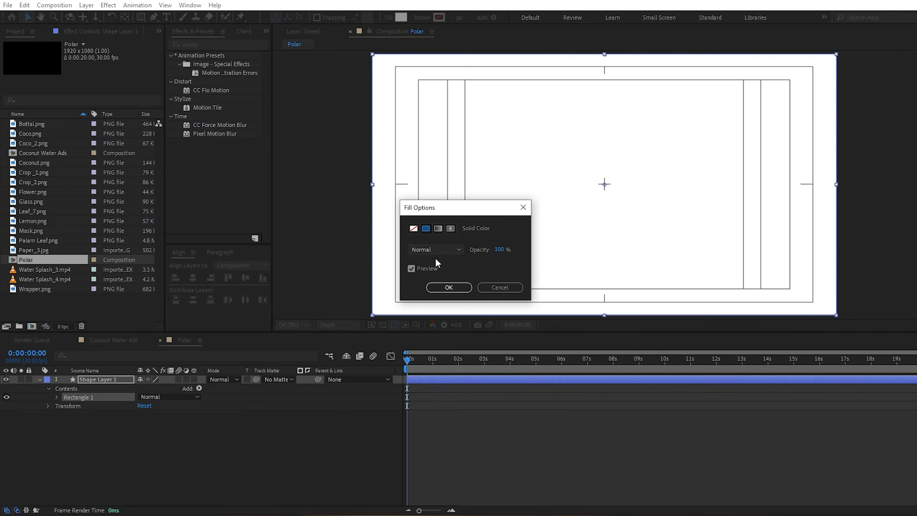
{"action": "left_click", "coordinate": [448, 287]}
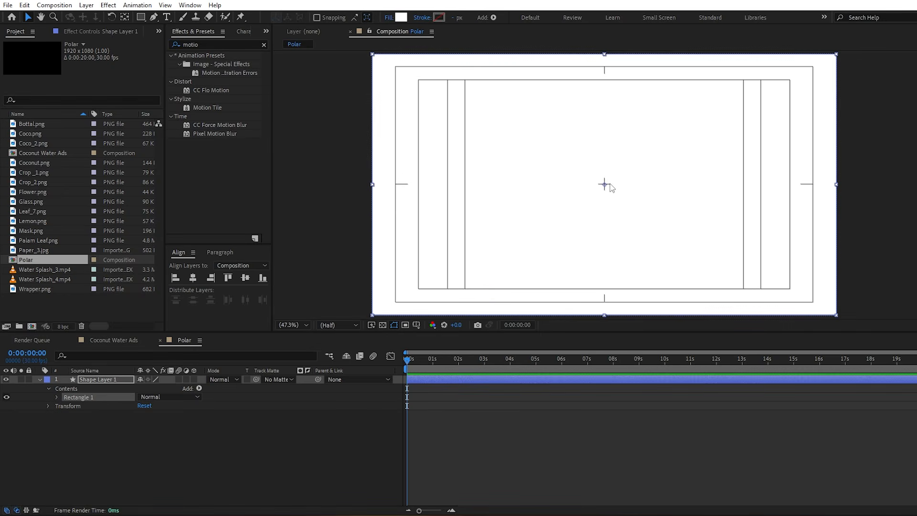
{"action": "left_click", "coordinate": [400, 18]}
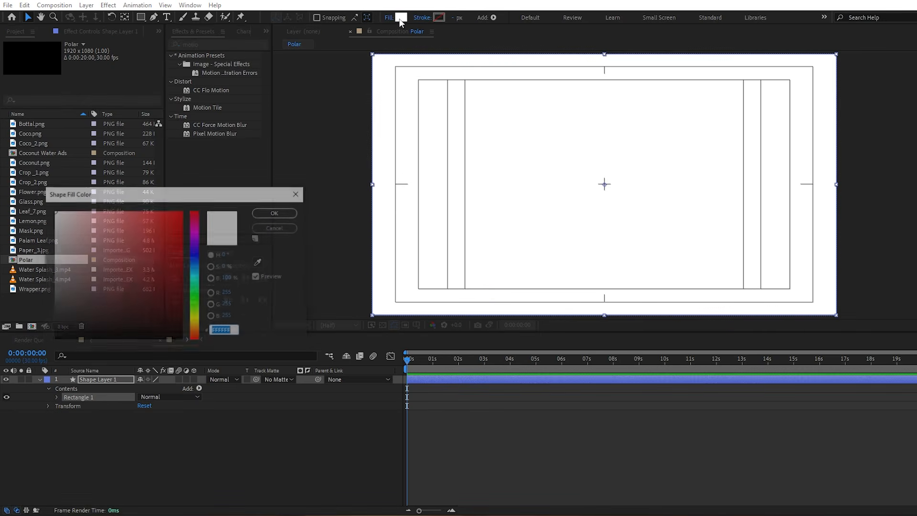
{"action": "key", "text": "ctrl+v"}
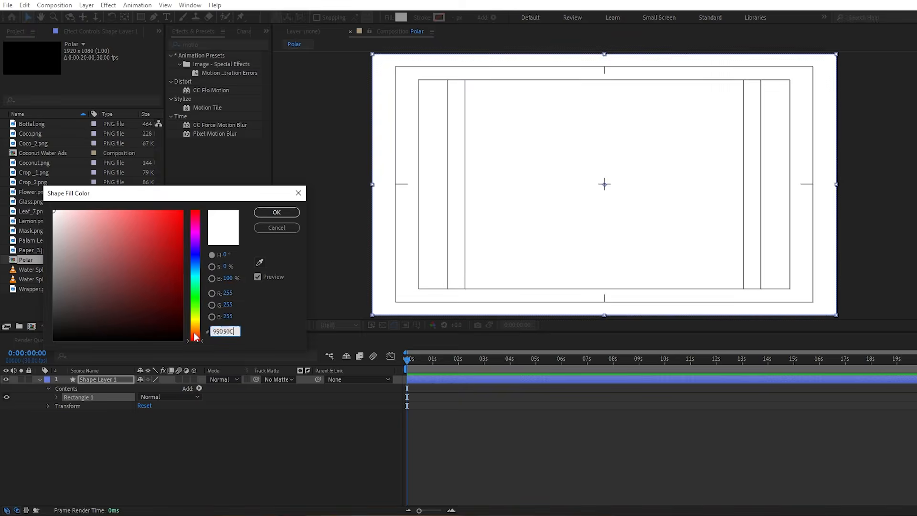
{"action": "left_click", "coordinate": [277, 212]}
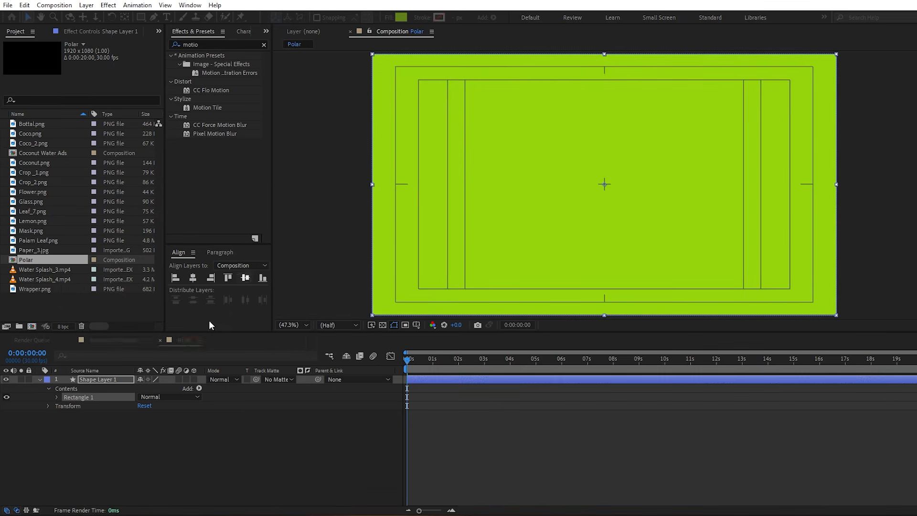
- Set the rectangle's width to 20, keeping the height at 1080, and align the bar to the composition's left edge
{"action": "left_click", "coordinate": [116, 381]}
{"action": "key", "text": "u"}
{"action": "key", "text": "u"}
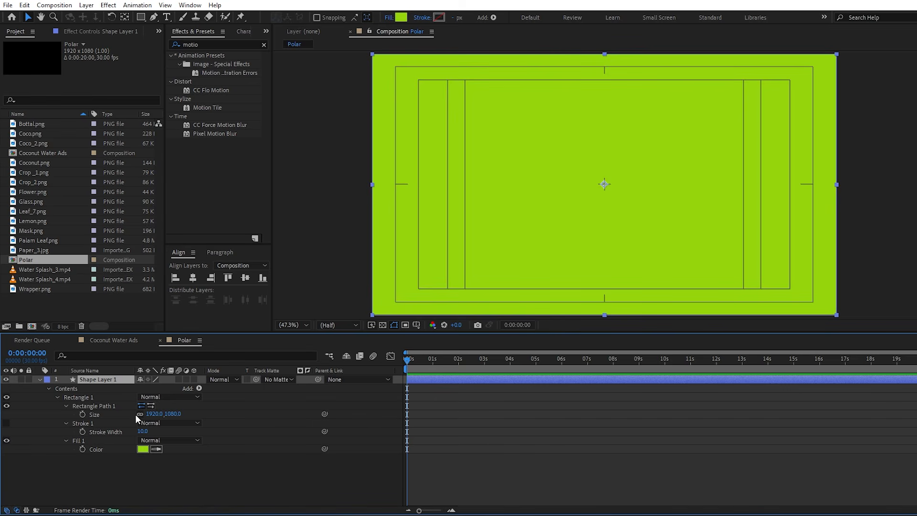
{"action": "left_click", "coordinate": [153, 414]}
{"action": "type", "text": "20"}
{"action": "key", "text": "Return"}
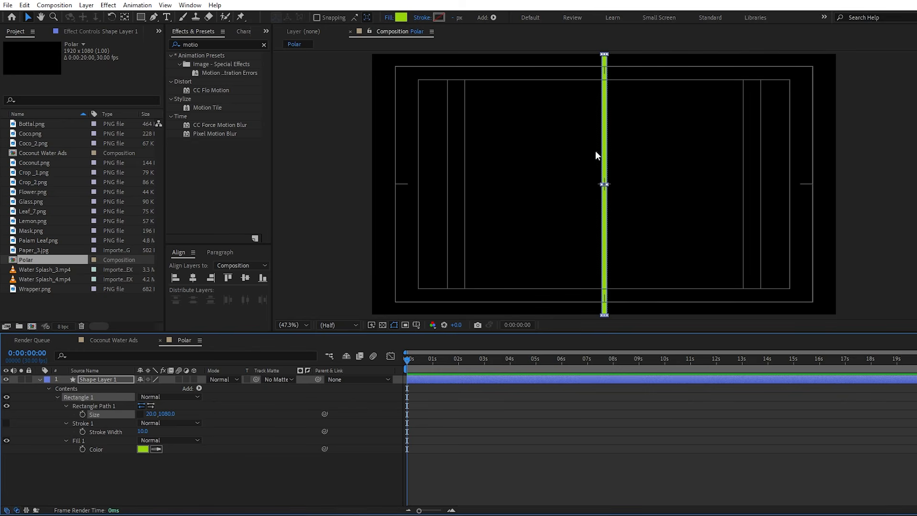
{"action": "left_click", "coordinate": [175, 277]}
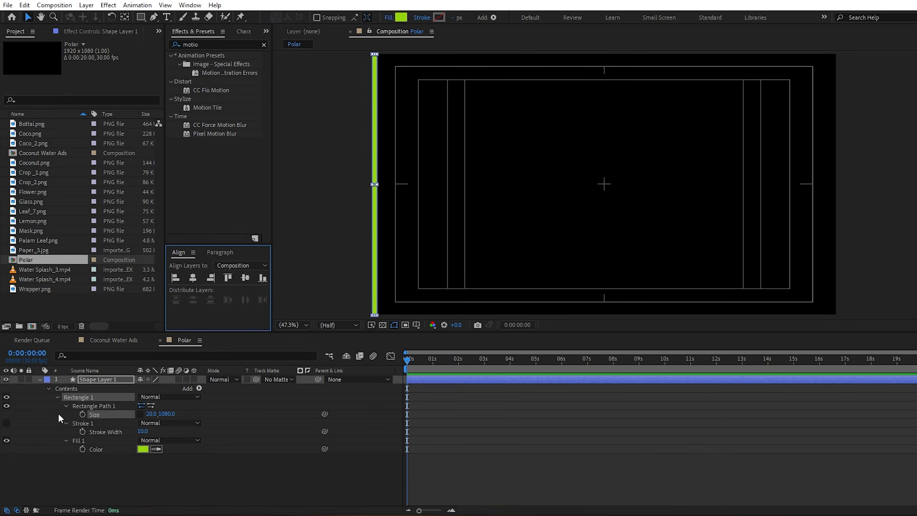
- Add a Repeater to the contents of the bar's shape layer and show its settings
{"action": "left_click", "coordinate": [58, 398]}
{"action": "left_click", "coordinate": [74, 431]}
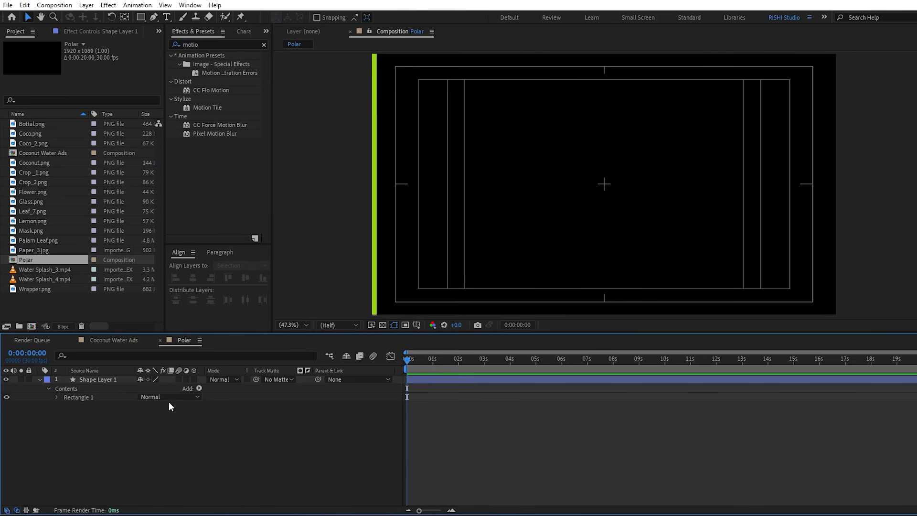
{"action": "left_click", "coordinate": [199, 389]}
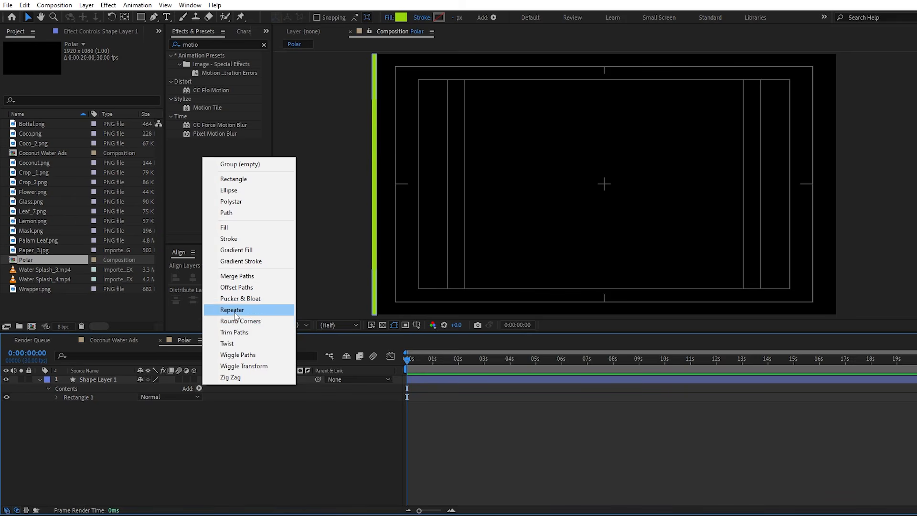
{"action": "left_click", "coordinate": [253, 309]}
{"action": "left_click", "coordinate": [56, 406]}
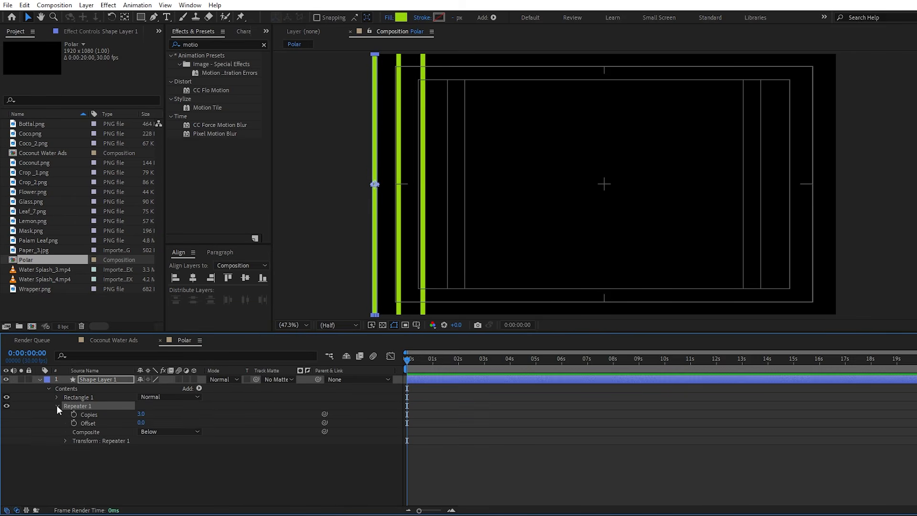
- Set the Repeater's horizontal position to 40 and raise its copies until the stripes fill the frame width
{"action": "left_click", "coordinate": [65, 440]}
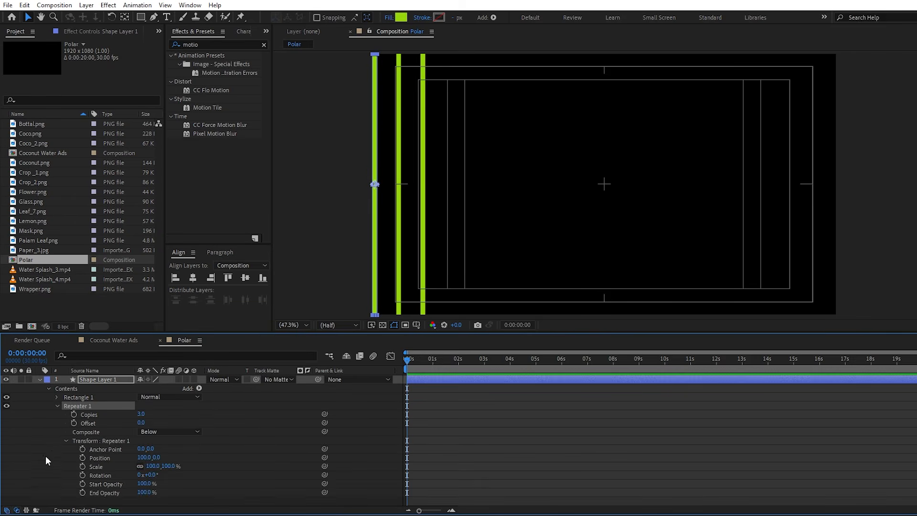
{"action": "left_click", "coordinate": [144, 456]}
{"action": "type", "text": "40"}
{"action": "key", "text": "Return"}
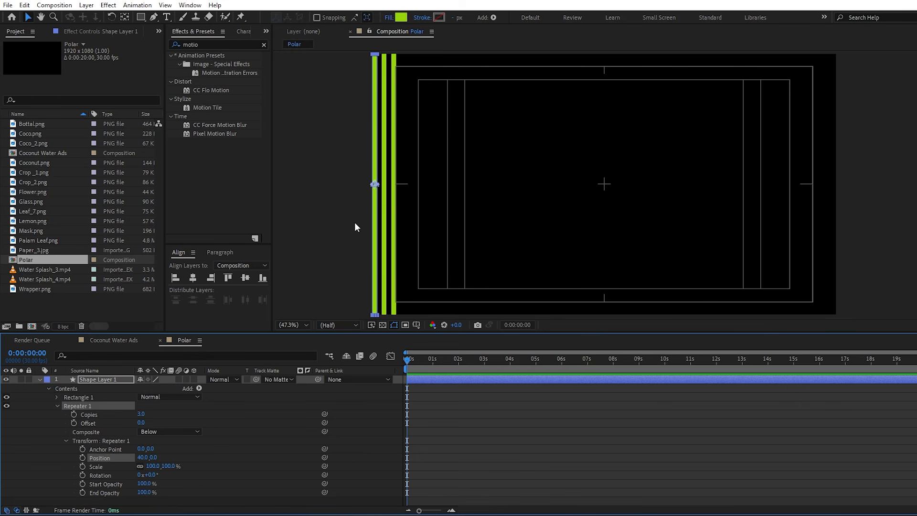
{"action": "left_click_drag", "start_coordinate": [138, 414], "coordinate": [160, 414]}
- Place the Polar composition above Paper_3.jpg in Coconut Water Ads and start its layer at 0:00:04:00
{"action": "left_click", "coordinate": [119, 339]}
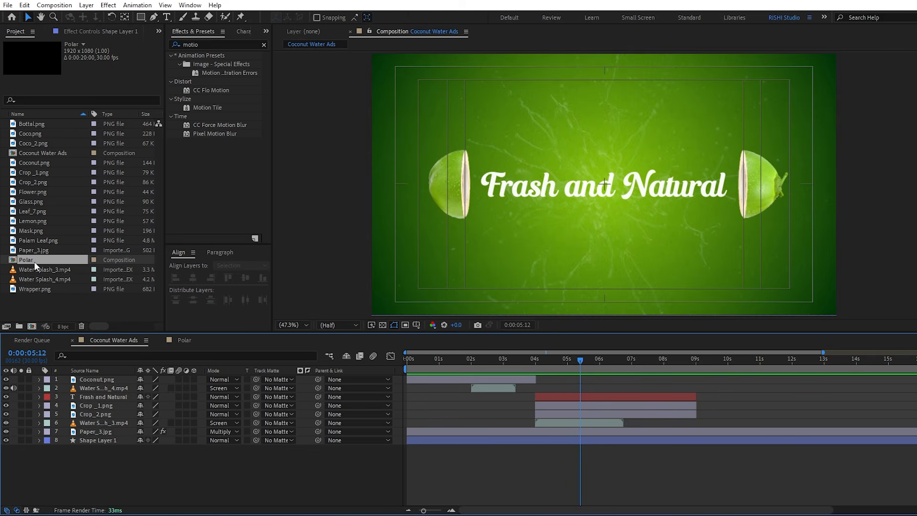
{"action": "left_click_drag", "start_coordinate": [34, 261], "coordinate": [75, 431]}
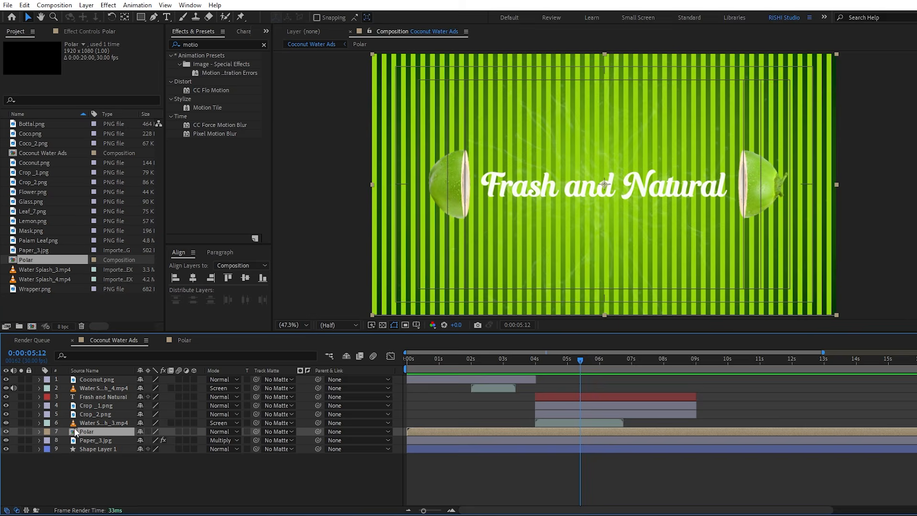
{"action": "left_click", "coordinate": [540, 423]}
{"action": "left_click", "coordinate": [541, 431]}
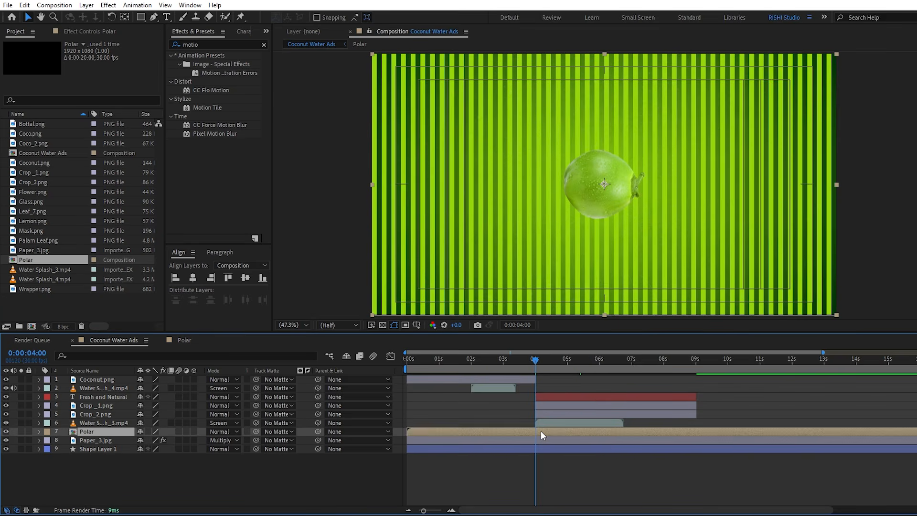
{"action": "key", "text": "bracketleft"}
- Apply Polar Coordinates to the Polar layer with Rect to Polar conversion and 100% interpolation
{"action": "left_click", "coordinate": [167, 44]}
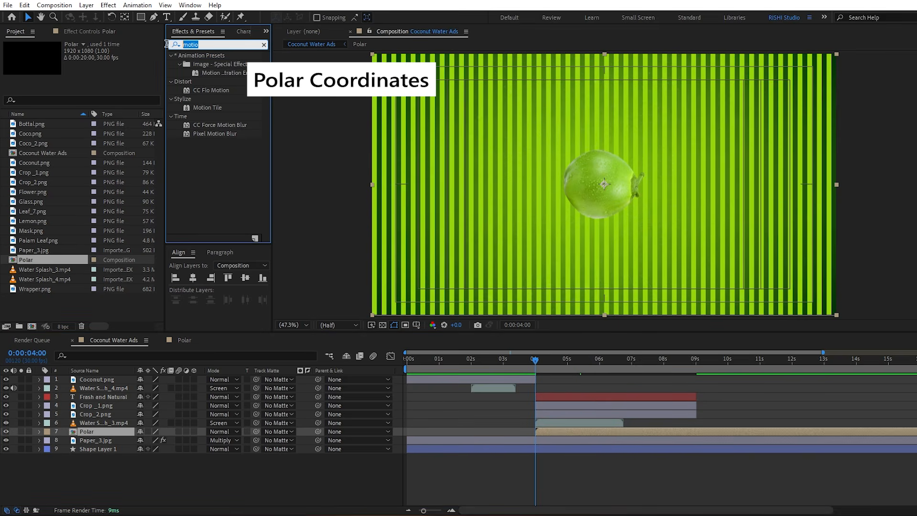
{"action": "type", "text": "polar"}
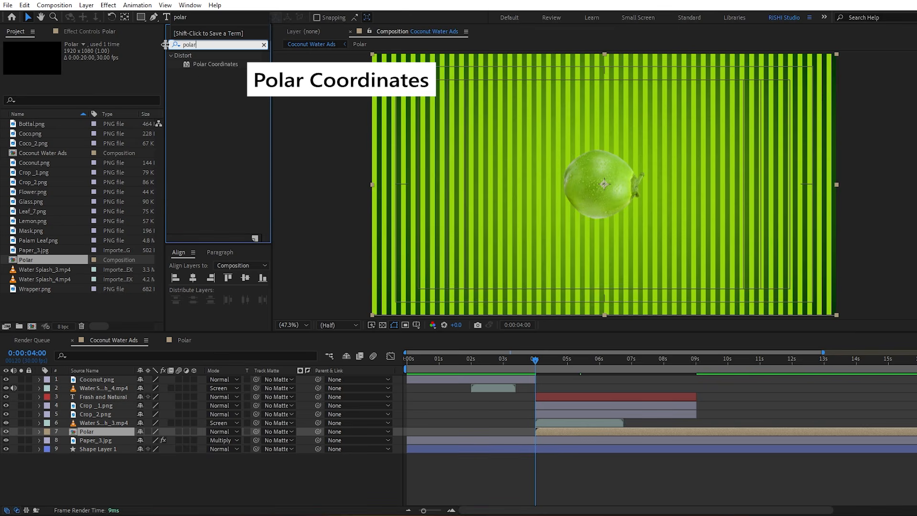
{"action": "left_click_drag", "start_coordinate": [197, 64], "coordinate": [542, 428]}
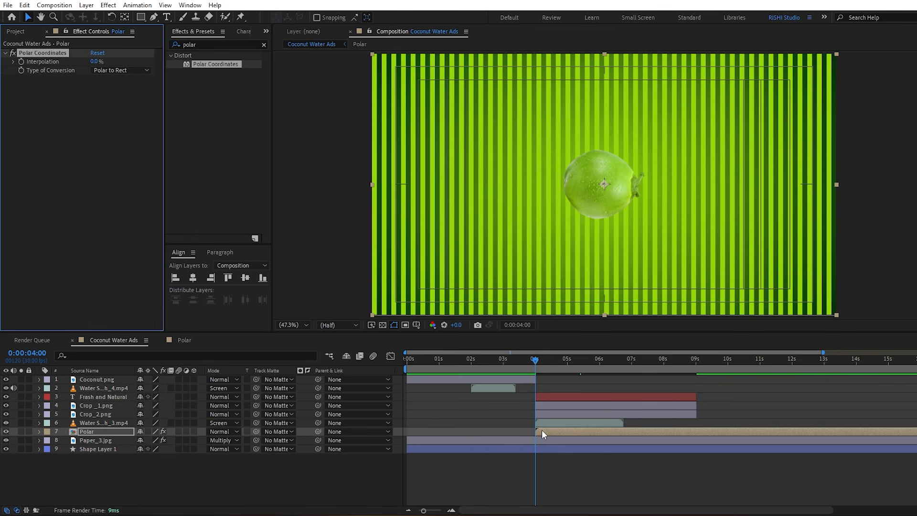
{"action": "left_click", "coordinate": [98, 70]}
{"action": "left_click", "coordinate": [102, 78]}
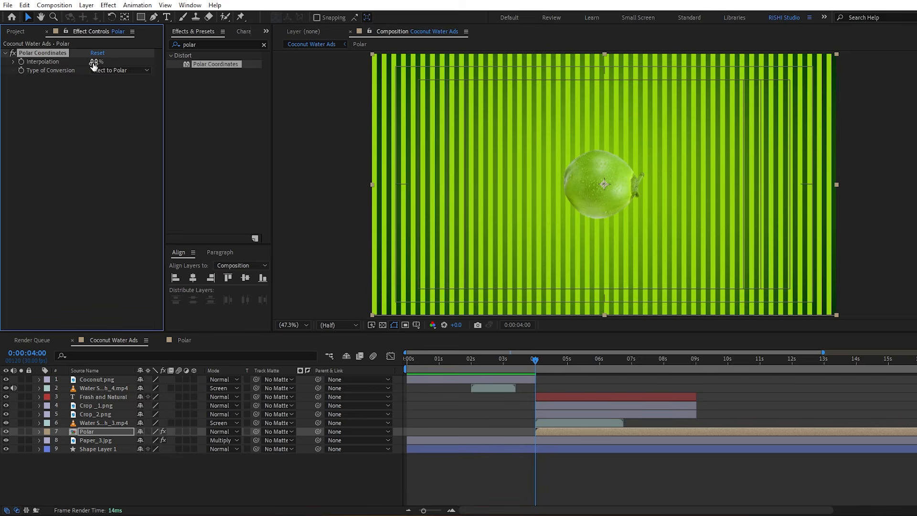
{"action": "left_click_drag", "start_coordinate": [94, 62], "coordinate": [173, 63]}
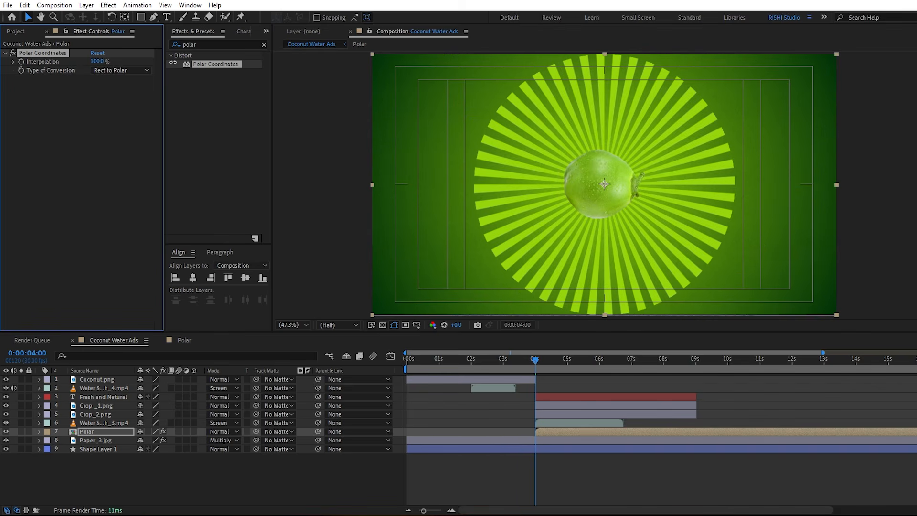
- Apply CC Radial Fast Blur to the Polar layer and set its amount to 92
{"action": "left_click", "coordinate": [177, 44]}
{"action": "type", "text": "cc"}
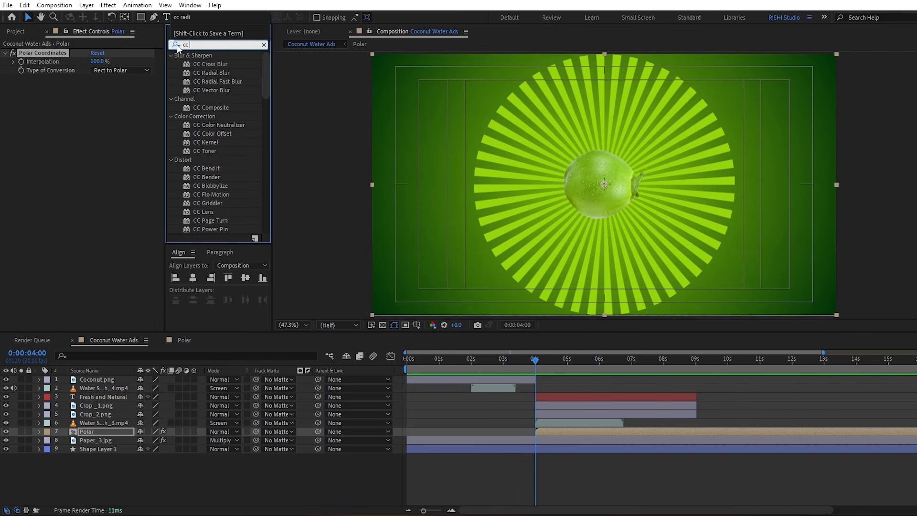
{"action": "type", "text": " radi"}
{"action": "left_click_drag", "start_coordinate": [210, 73], "coordinate": [545, 428]}
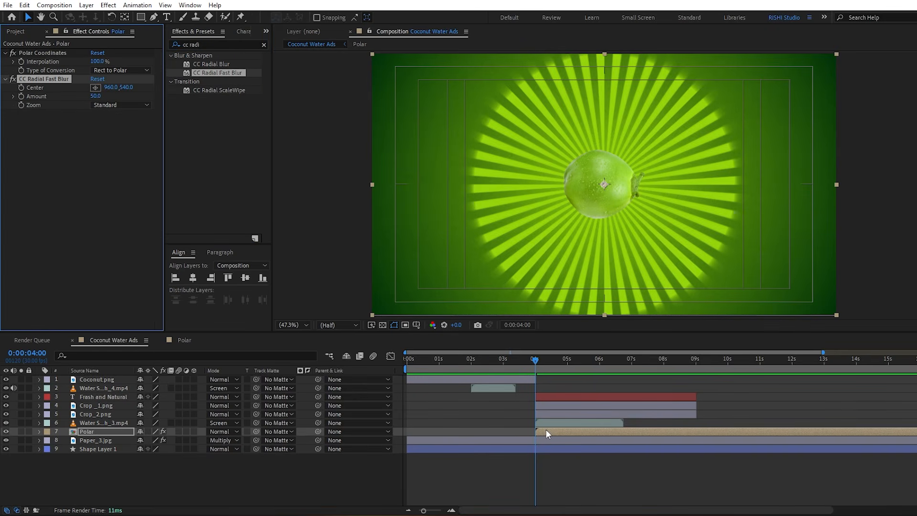
{"action": "left_click_drag", "start_coordinate": [97, 96], "coordinate": [118, 95]}
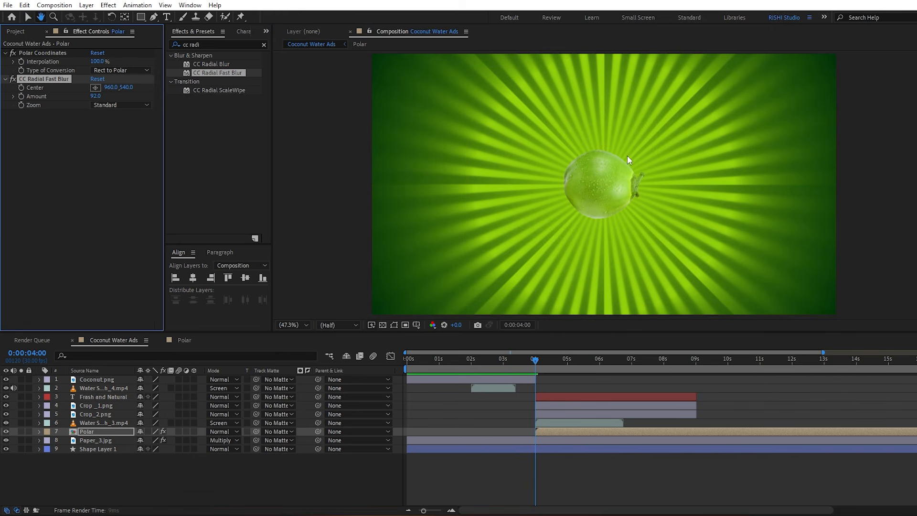
- Add the expression time*10 to the Polar layer's rotation and preview the spinning rays
{"action": "key", "text": "r"}
{"action": "key", "text": "r"}
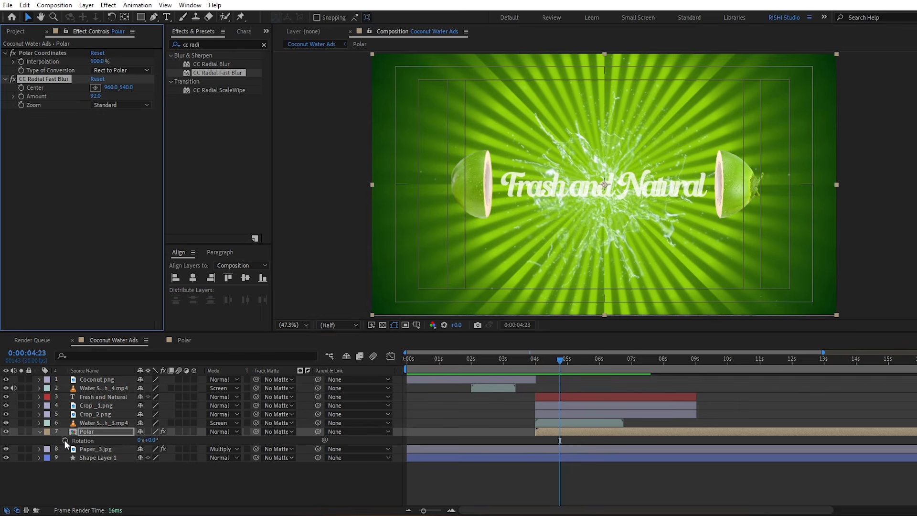
{"action": "left_click", "coordinate": [64, 440], "text": "alt"}
{"action": "type", "text": "time"}
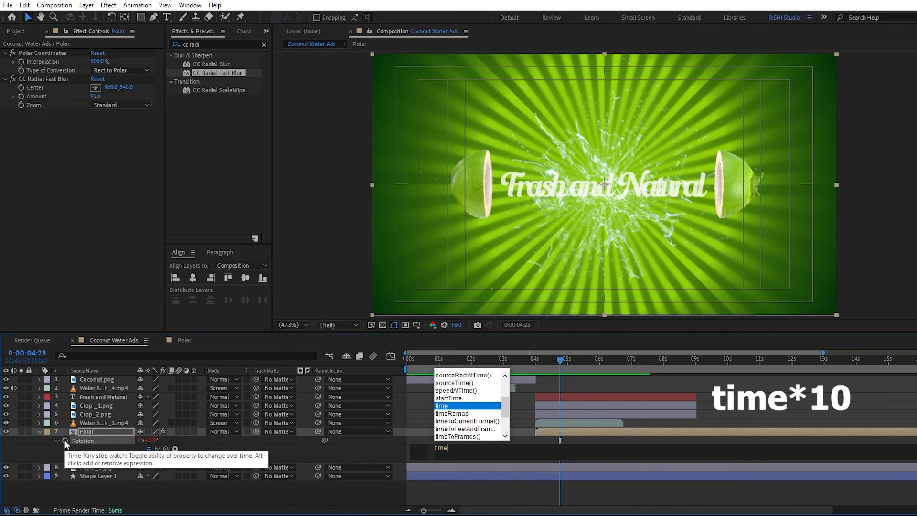
{"action": "type", "text": "*10"}
{"action": "key", "text": "KP_Enter"}
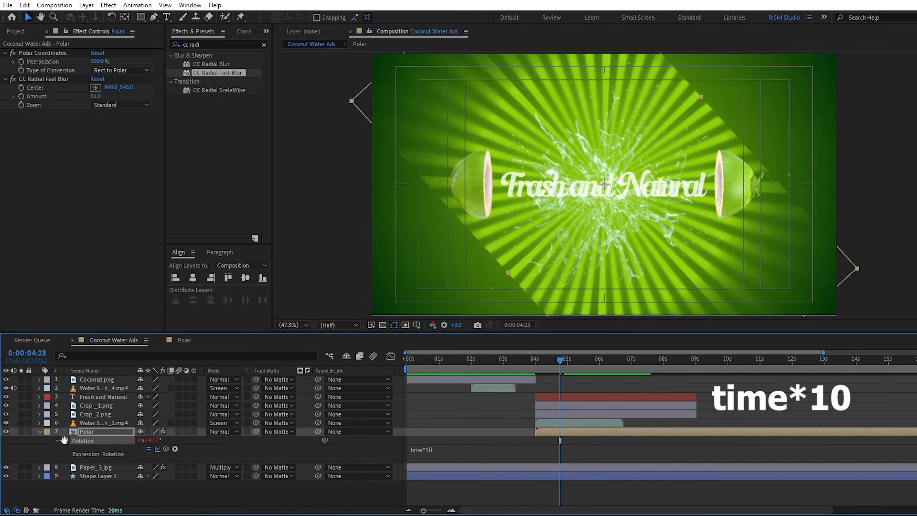
{"action": "key", "text": "space"}
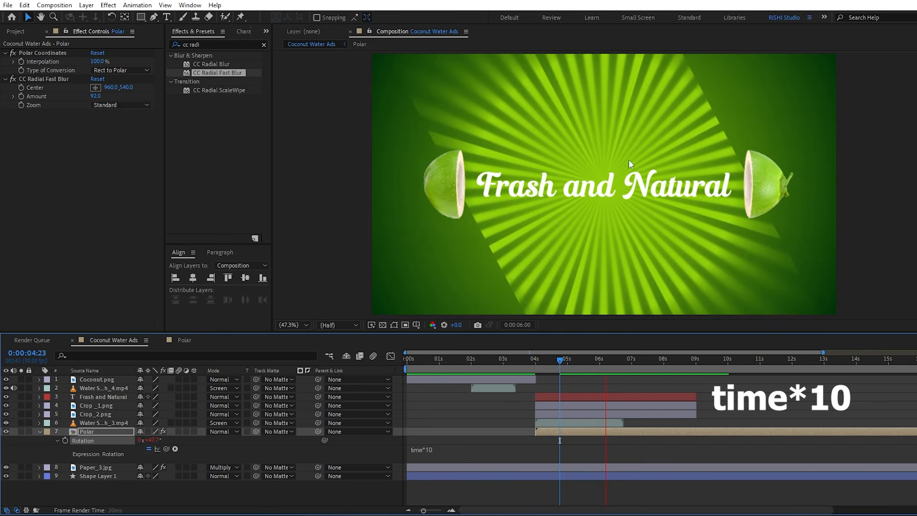
{"action": "key", "text": "space"}
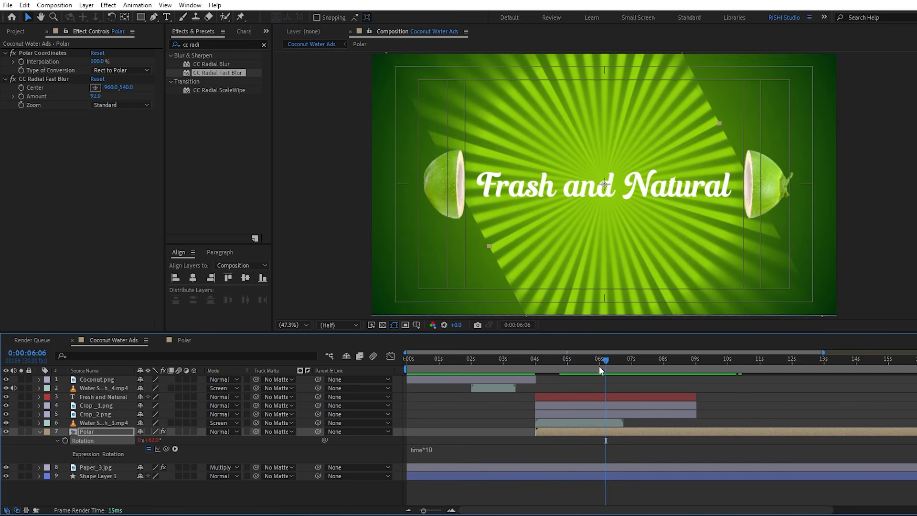
- Go to 0:00:06:00 and set the Polar layer's scale to 200%
{"action": "left_click", "coordinate": [600, 365]}
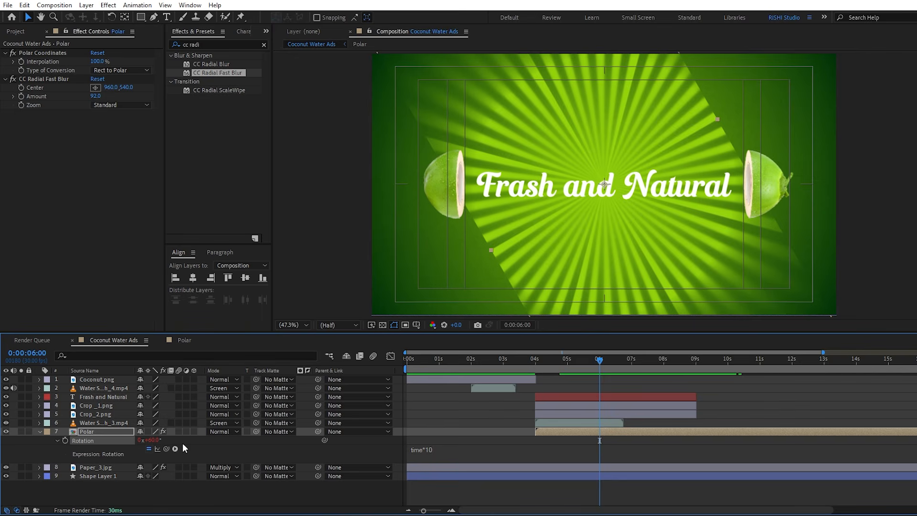
{"action": "key", "text": "s"}
{"action": "left_click", "coordinate": [153, 440]}
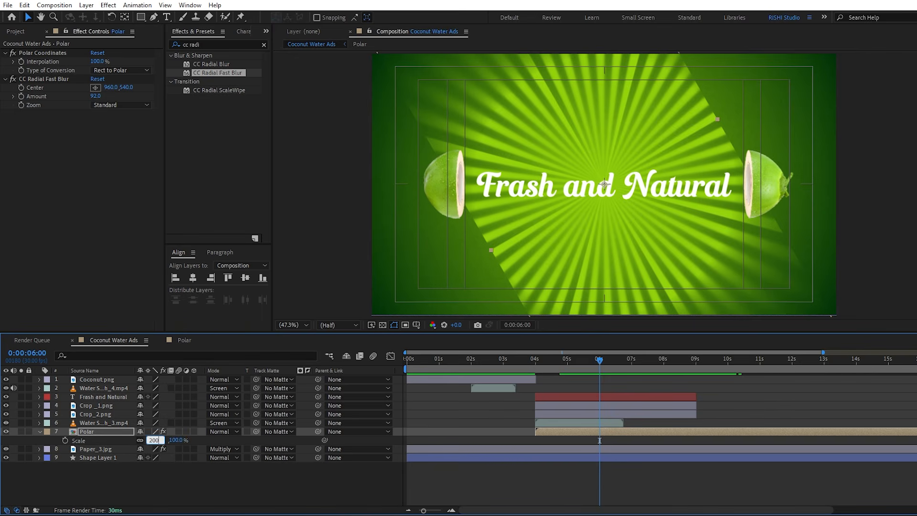
{"action": "type", "text": "200"}
{"action": "key", "text": "Return"}
- Set the Polar layer's opacity to 10% and its blending mode to Overlay
{"action": "key", "text": "shift+t"}
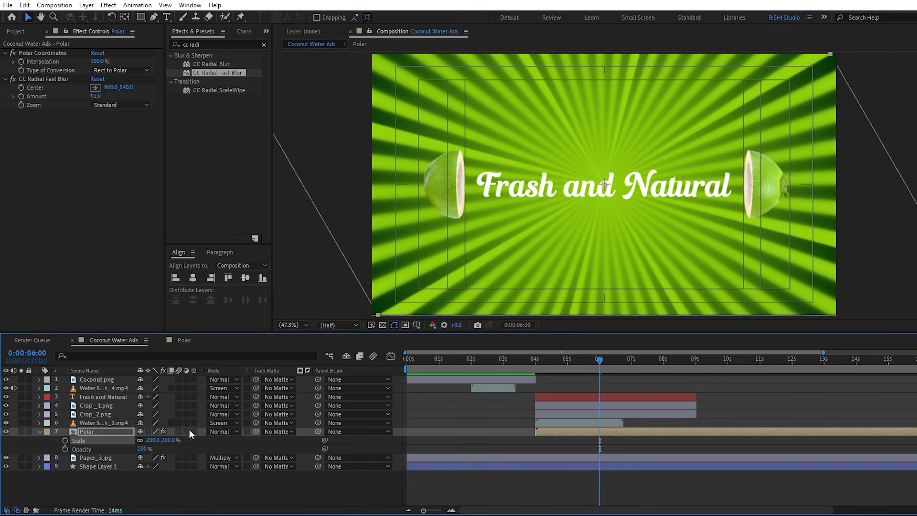
{"action": "left_click", "coordinate": [141, 449]}
{"action": "type", "text": "10"}
{"action": "key", "text": "Return"}
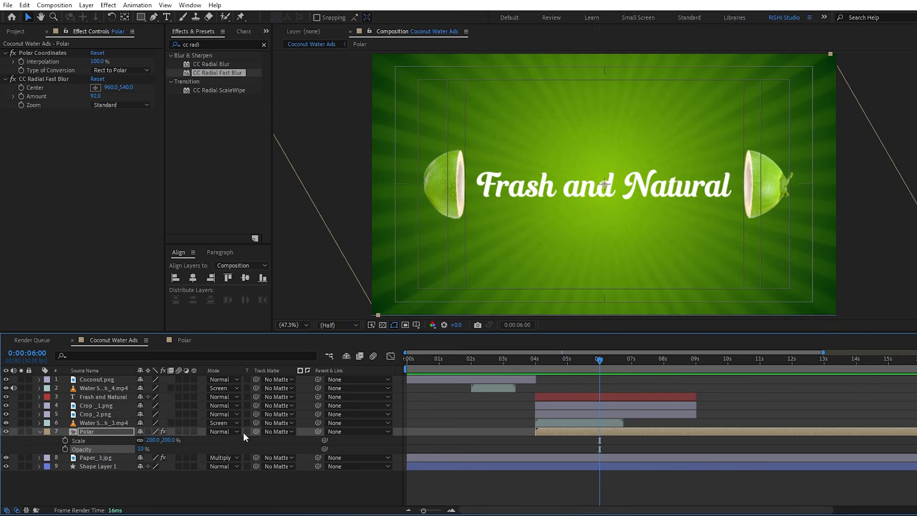
{"action": "left_click", "coordinate": [229, 431]}
{"action": "left_click", "coordinate": [261, 258]}
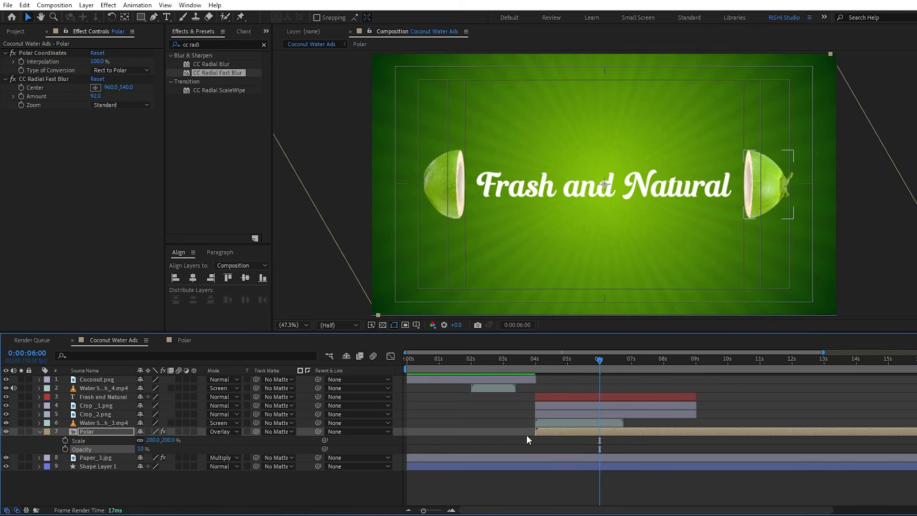
- Keyframe the Polar layer's scale and opacity at their current values, and set both to 0% at its start, 0:00:04:00
{"action": "left_click", "coordinate": [65, 440]}
{"action": "left_click", "coordinate": [63, 447]}
{"action": "key", "text": "i"}
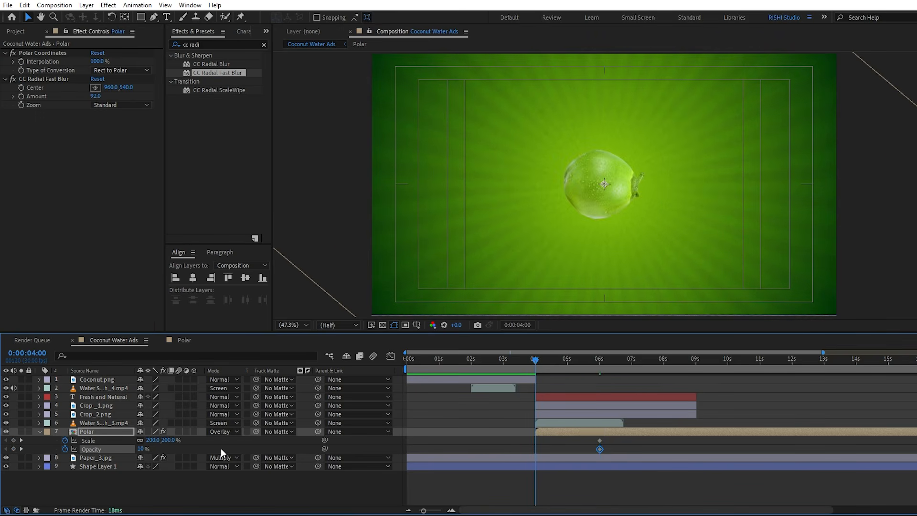
{"action": "left_click", "coordinate": [142, 449]}
{"action": "type", "text": "0"}
{"action": "left_click", "coordinate": [150, 441]}
{"action": "type", "text": "0"}
{"action": "key", "text": "Return"}
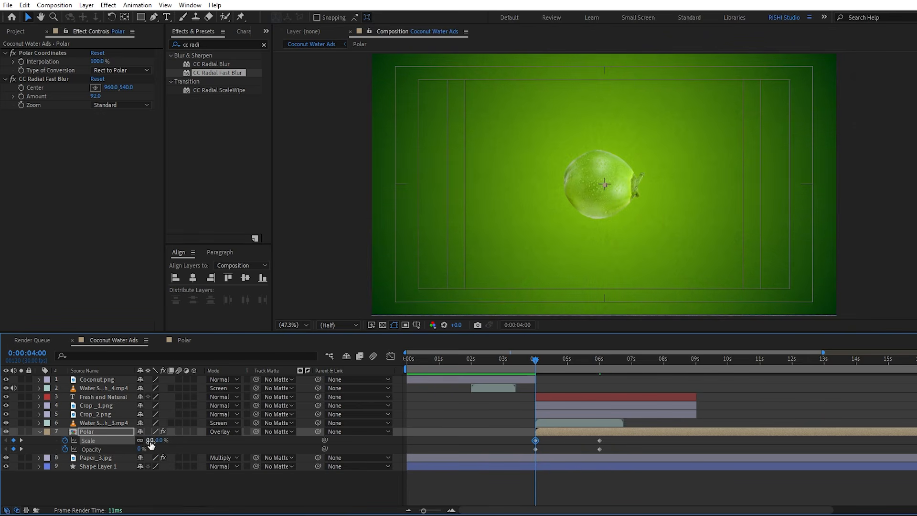
- Easy-ease the Polar layer's scale and opacity keyframes, set the ending influence to 100% in the speed graph, and preview the rays
{"action": "left_click_drag", "start_coordinate": [611, 444], "coordinate": [534, 454]}
{"action": "key", "text": "F9"}
{"action": "key", "text": "shift+F3"}
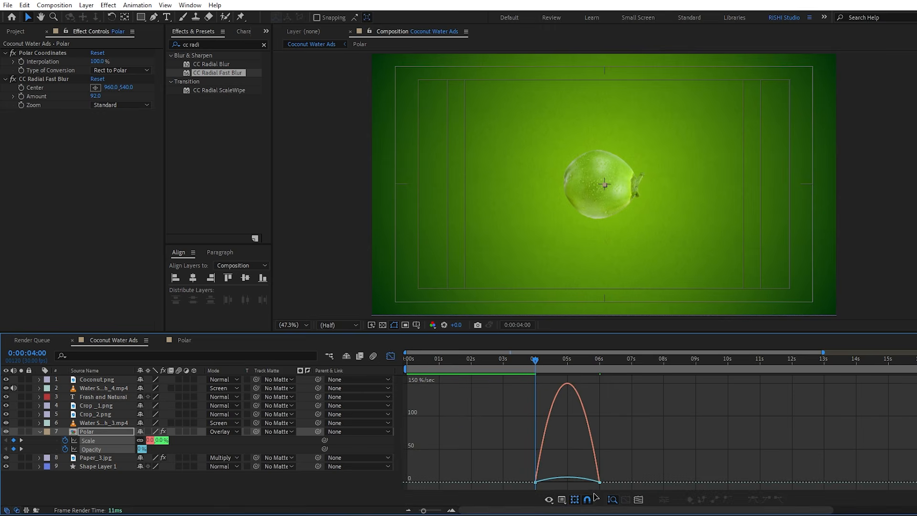
{"action": "left_click_drag", "start_coordinate": [592, 485], "coordinate": [454, 483]}
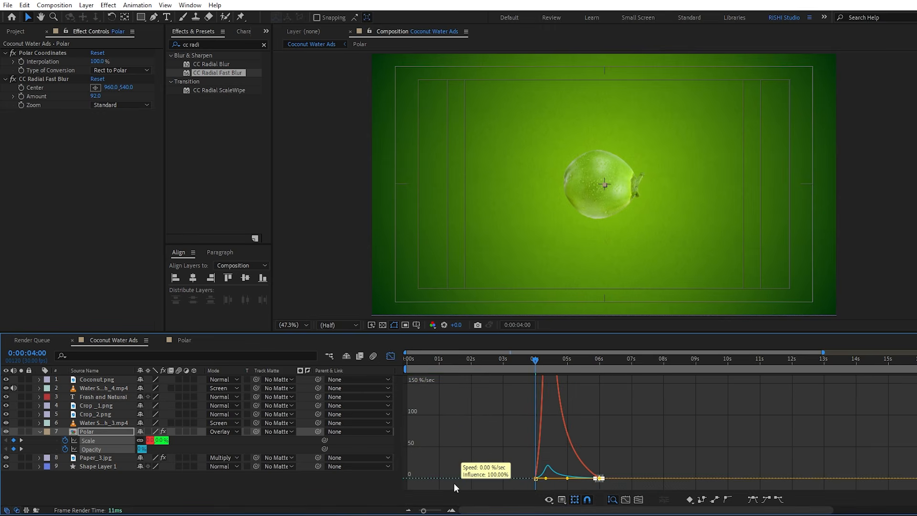
{"action": "left_click", "coordinate": [390, 355]}
{"action": "key", "text": "space"}
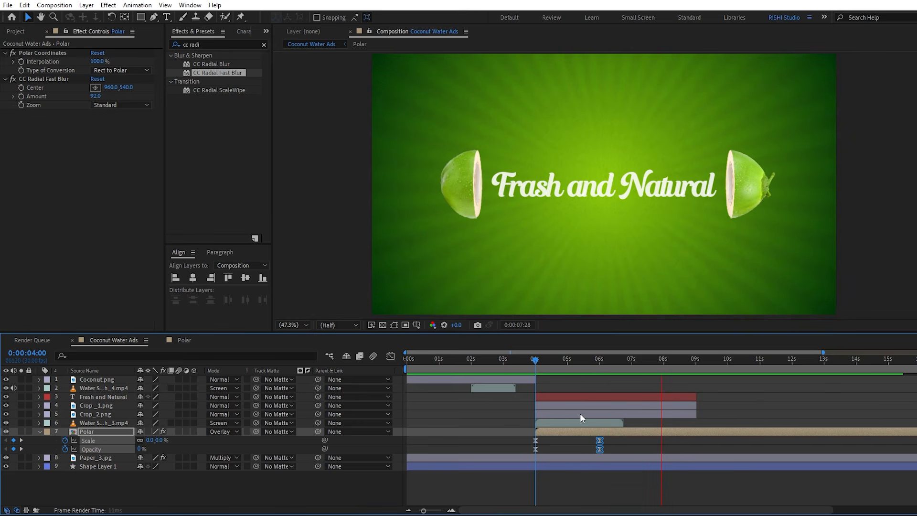
{"action": "key", "text": "u"}
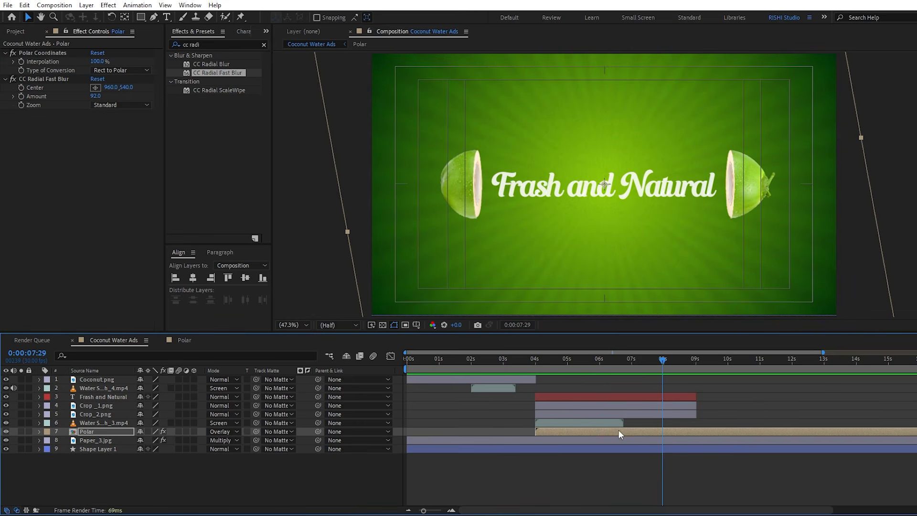
- Keyframe the opacity of Crop_1.png and Crop_2.png at 0% at the layers' end, 0:00:09:00
{"action": "left_click", "coordinate": [678, 406]}
{"action": "key", "text": "o"}
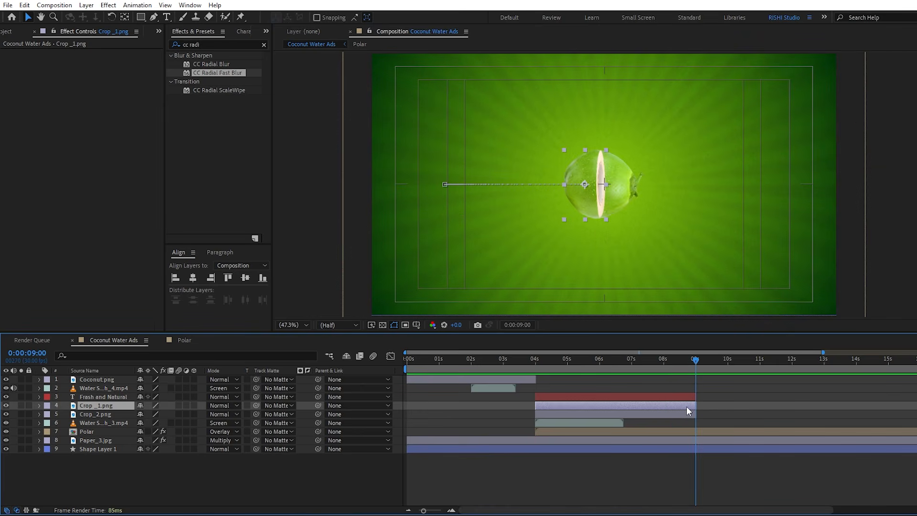
{"action": "left_click", "coordinate": [686, 414], "text": "shift"}
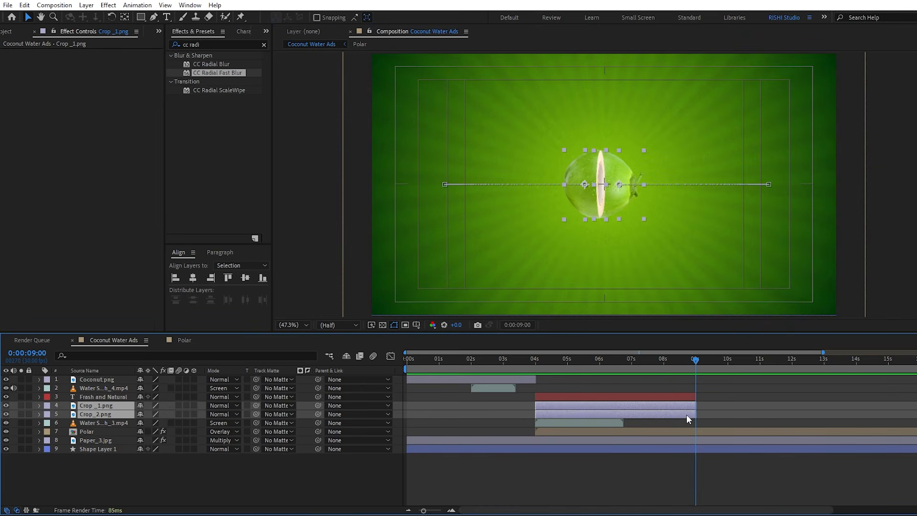
{"action": "key", "text": "t"}
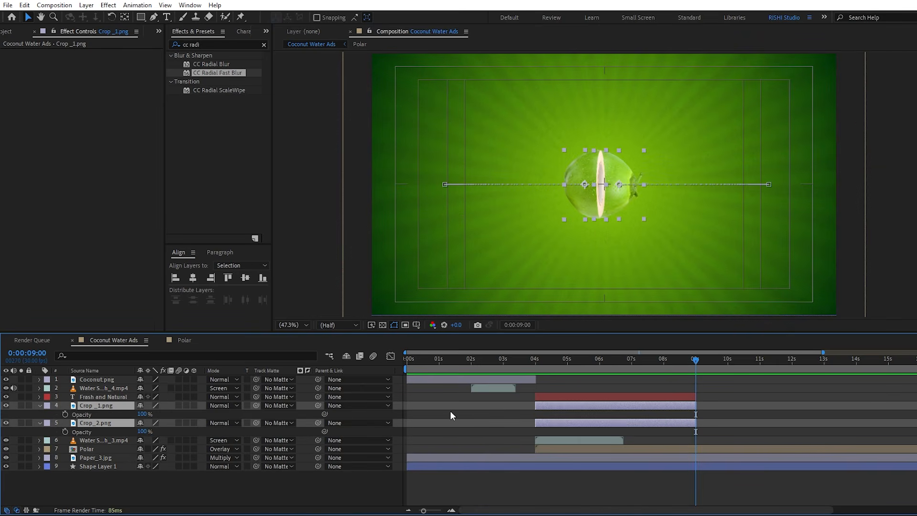
{"action": "left_click", "coordinate": [65, 413]}
{"action": "left_click", "coordinate": [142, 431]}
{"action": "type", "text": "0"}
{"action": "key", "text": "Return"}
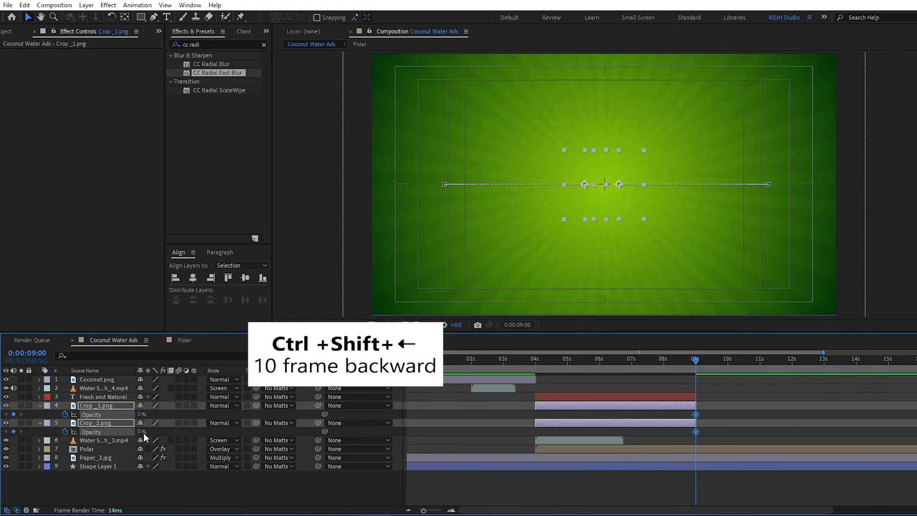
- Set the opacity of both coconut halves to 100% ten frames earlier, at 0:00:08:20
{"action": "key", "text": "ctrl+shift+Left"}
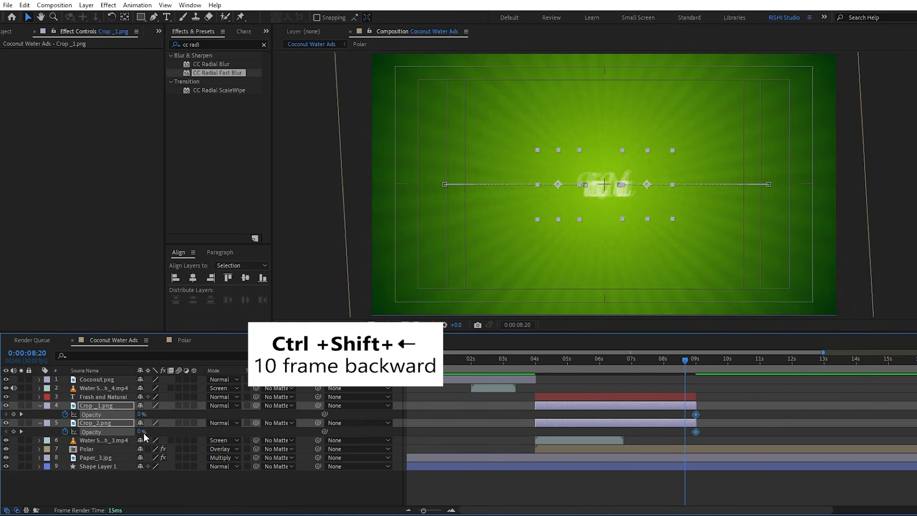
{"action": "left_click", "coordinate": [142, 431]}
{"action": "type", "text": "100"}
{"action": "key", "text": "Return"}
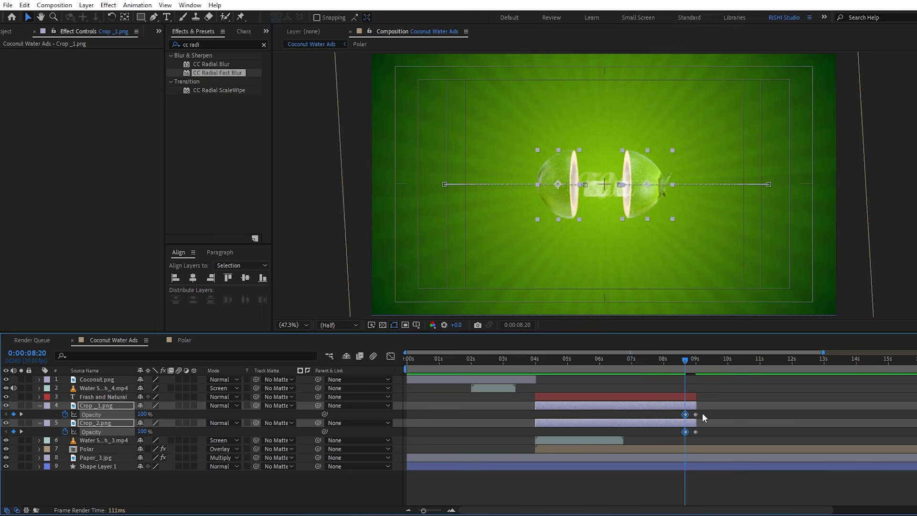
- Easy-ease the coconut halves' opacity keyframes, adjust the ending influence in the speed graph, and preview the fade-out
{"action": "left_click_drag", "start_coordinate": [702, 412], "coordinate": [683, 428]}
{"action": "key", "text": "F9"}
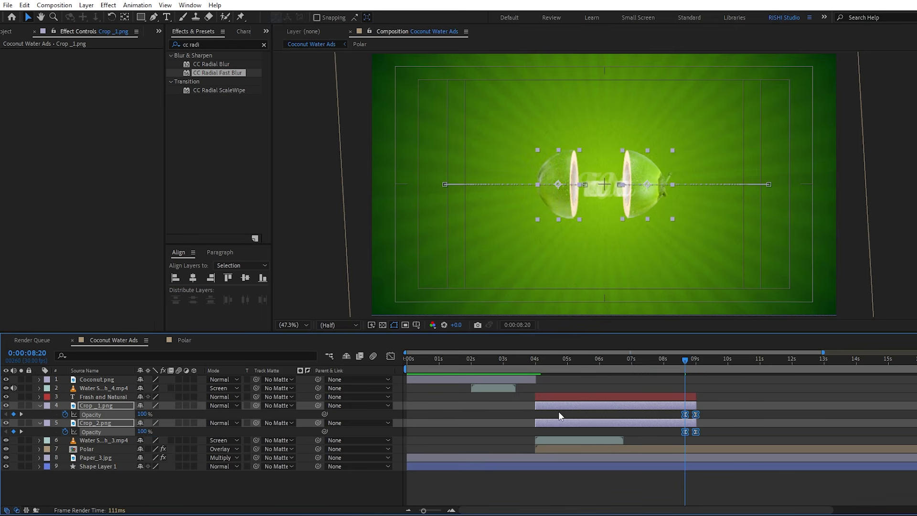
{"action": "left_click", "coordinate": [390, 356]}
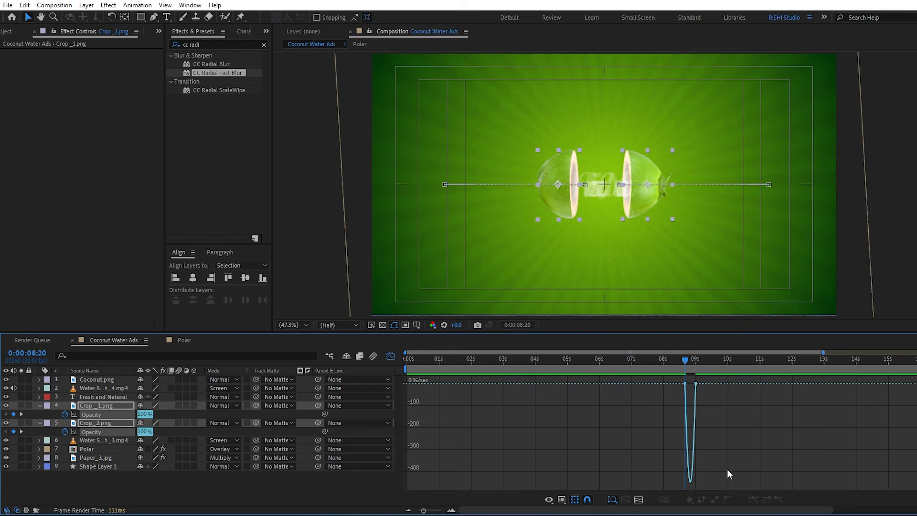
{"action": "key", "text": "equal"}
{"action": "key", "text": "equal"}
{"action": "key", "text": "equal"}
{"action": "left_click_drag", "start_coordinate": [784, 400], "coordinate": [421, 361]}
{"action": "left_click", "coordinate": [390, 356]}
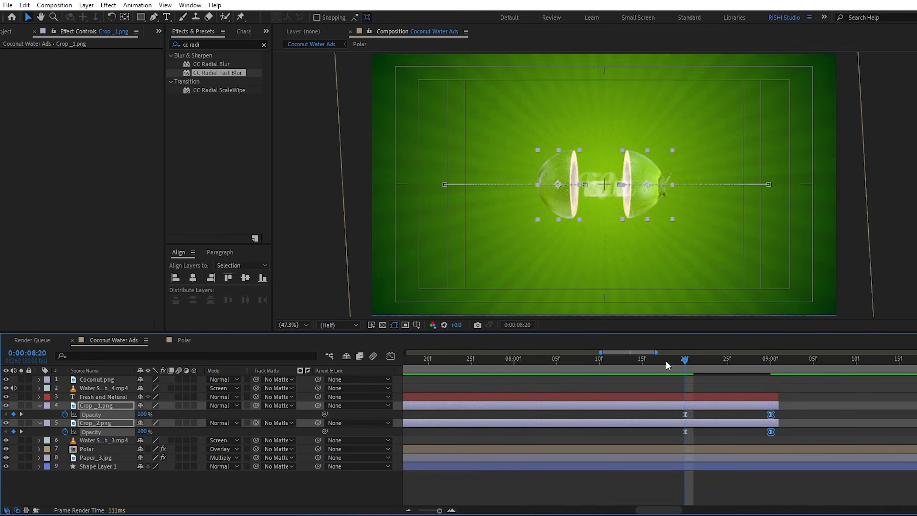
{"action": "key", "text": "space"}
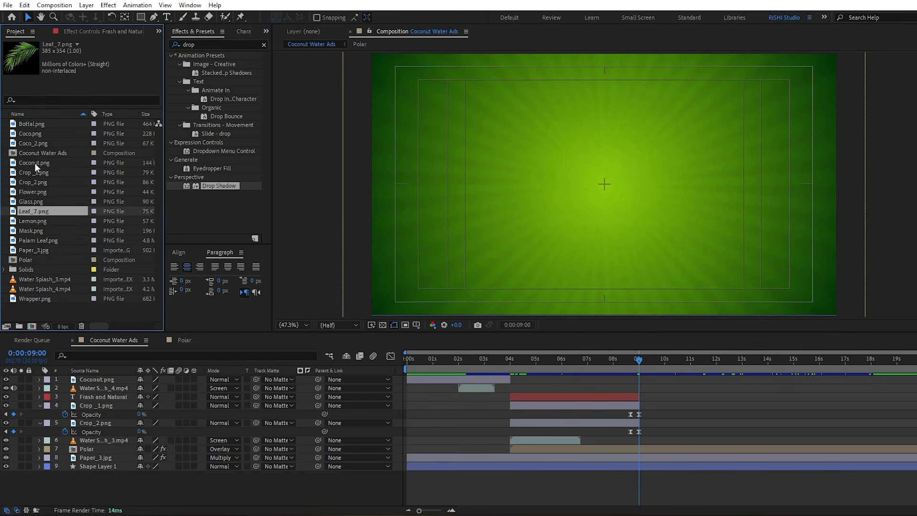
- Add Coconut.png as the top layer of the Coconut Water Ads composition and trim its start to 0:00:09:00
{"action": "left_click", "coordinate": [35, 162]}
{"action": "left_click_drag", "start_coordinate": [34, 162], "coordinate": [94, 379]}
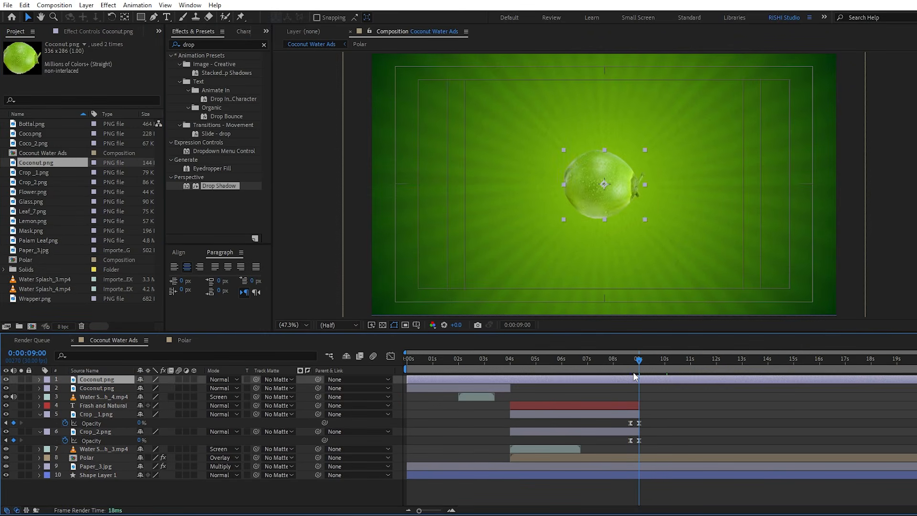
{"action": "key", "text": "alt+bracketleft"}
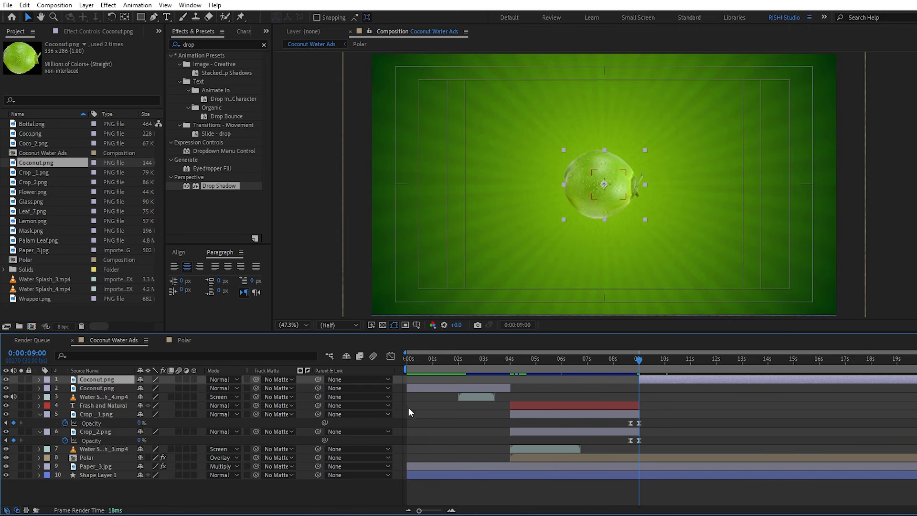
- Set the new Coconut.png layer's scale to 50% and its rotation to 90°
{"action": "key", "text": "s"}
{"action": "left_click", "coordinate": [172, 388]}
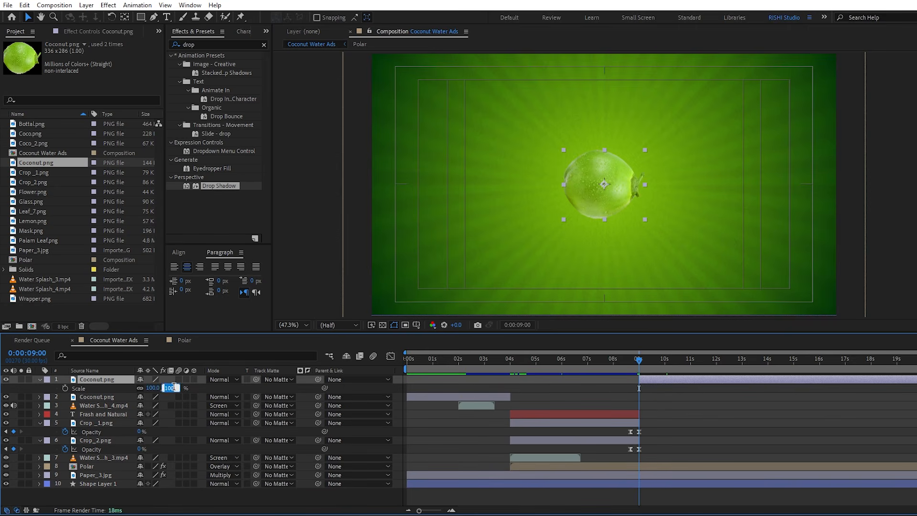
{"action": "type", "text": "50"}
{"action": "key", "text": "Return"}
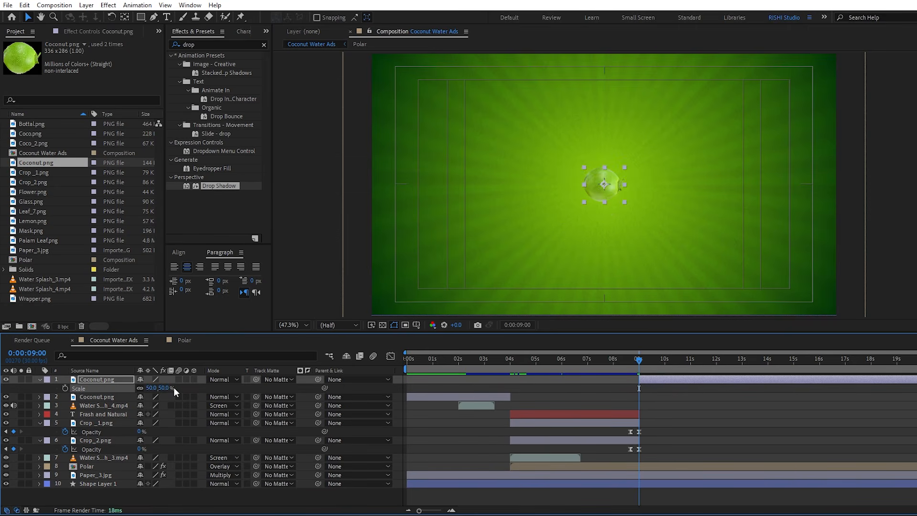
{"action": "key", "text": "r"}
{"action": "left_click", "coordinate": [153, 388]}
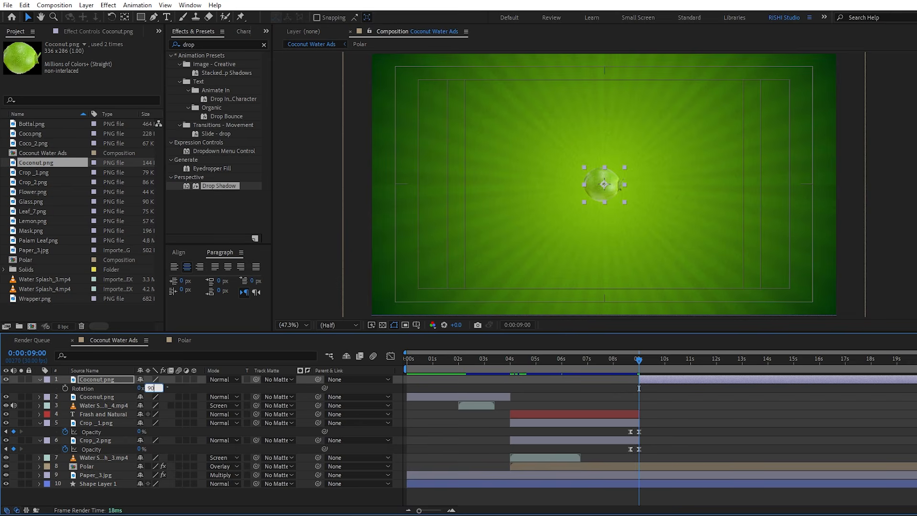
{"action": "key", "text": "Return"}
- Move the small coconut straight up near the frame's upper edge and place its anchor point at the composition's centre
{"action": "left_click_drag", "start_coordinate": [608, 175], "coordinate": [608, 80]}
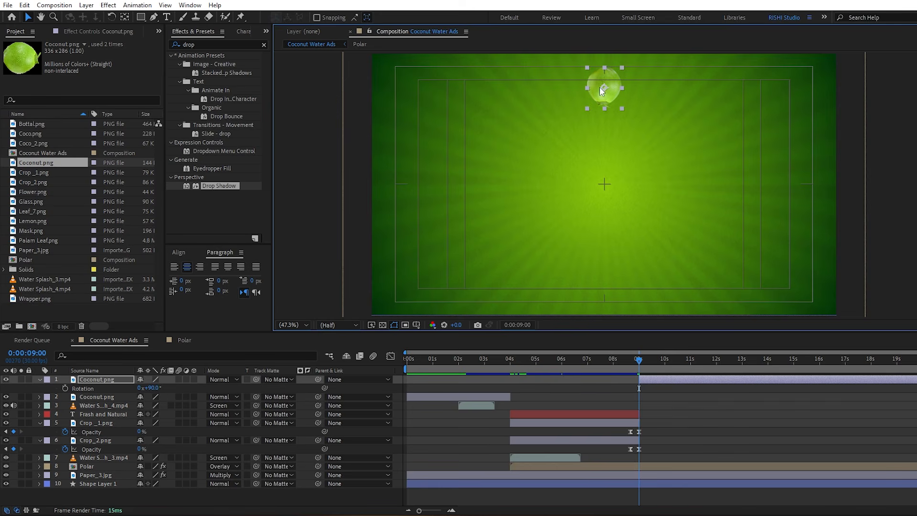
{"action": "left_click", "coordinate": [125, 17]}
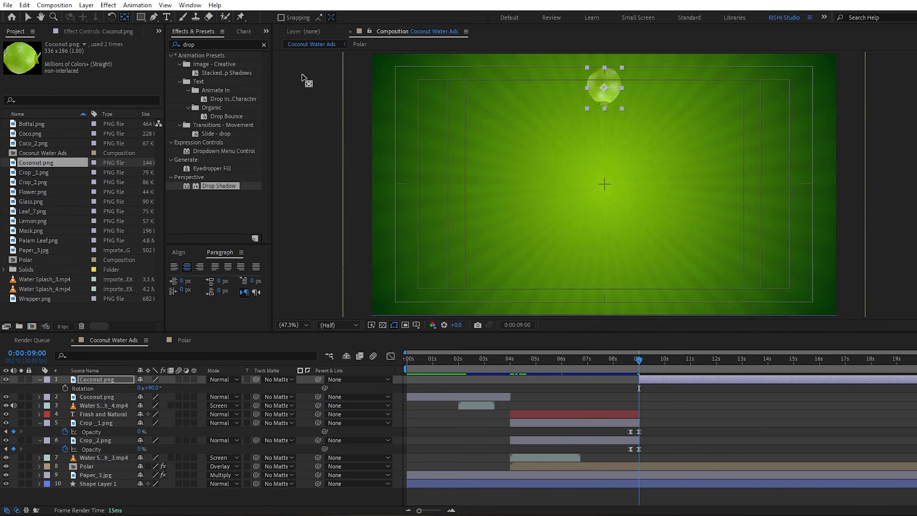
{"action": "left_click_drag", "start_coordinate": [604, 89], "coordinate": [603, 184]}
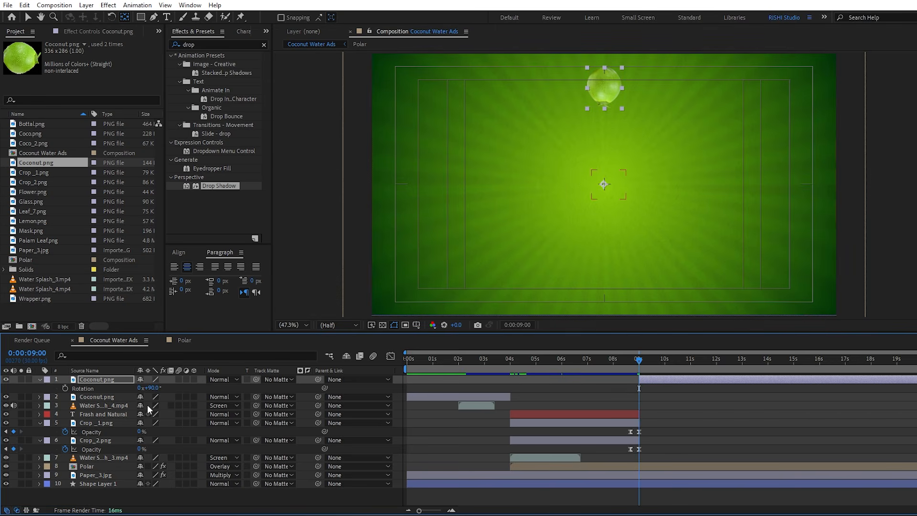
- Set the small coconut's rotation around the composition centre to 0° and return to the Selection tool
{"action": "left_click", "coordinate": [150, 388]}
{"action": "type", "text": "0"}
{"action": "key", "text": "Return"}
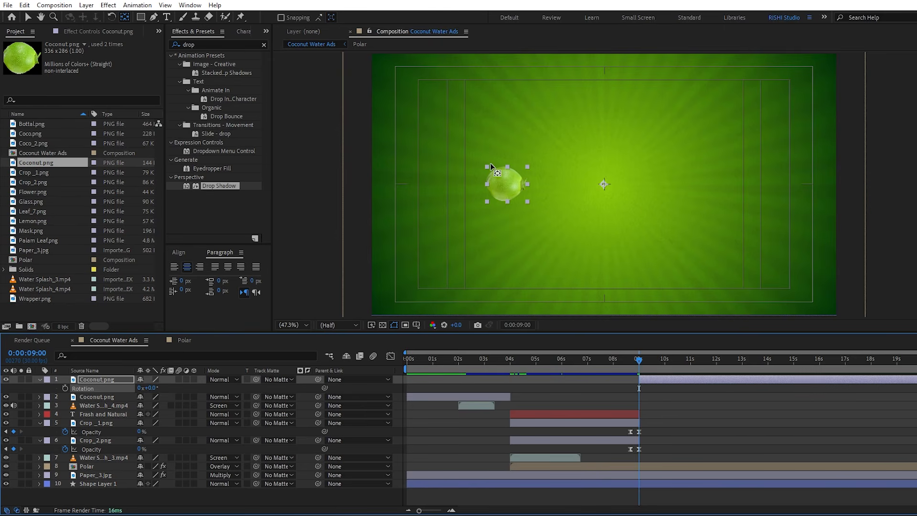
{"action": "key", "text": "v"}
- Duplicate the small Coconut.png layer and set the copy's rotation to 40°
{"action": "left_click", "coordinate": [654, 378]}
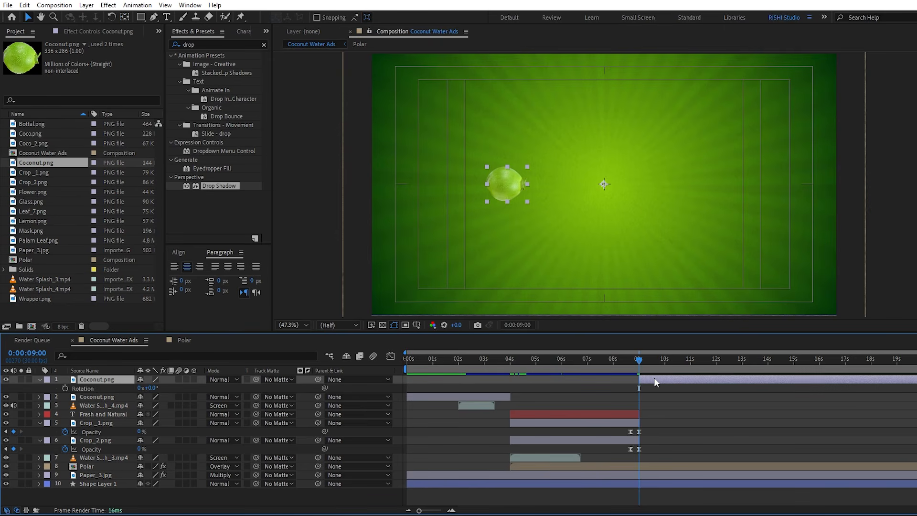
{"action": "key", "text": "ctrl+d"}
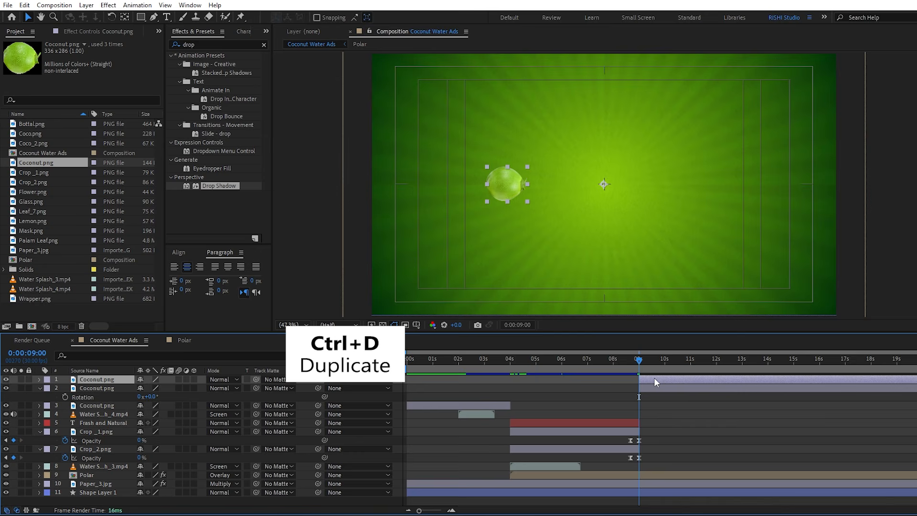
{"action": "left_click", "coordinate": [150, 388]}
{"action": "type", "text": "4"}
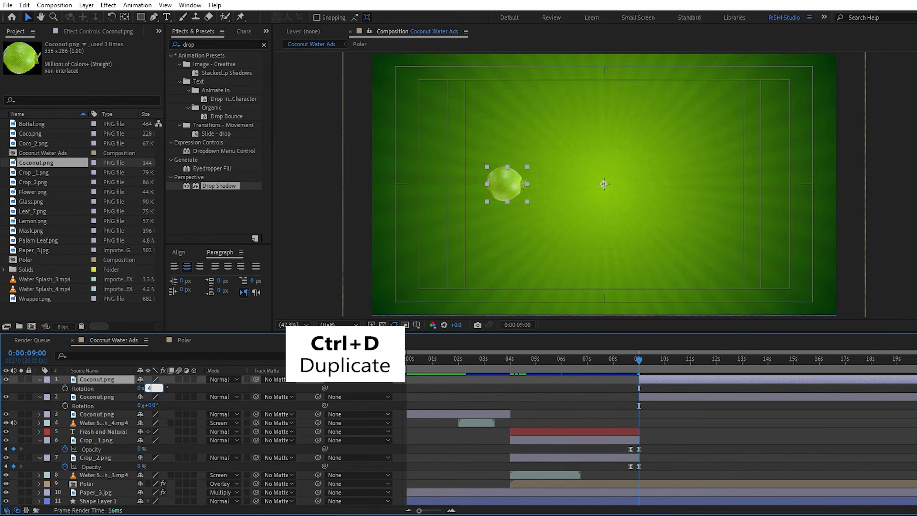
{"action": "type", "text": "0"}
{"action": "key", "text": "Return"}
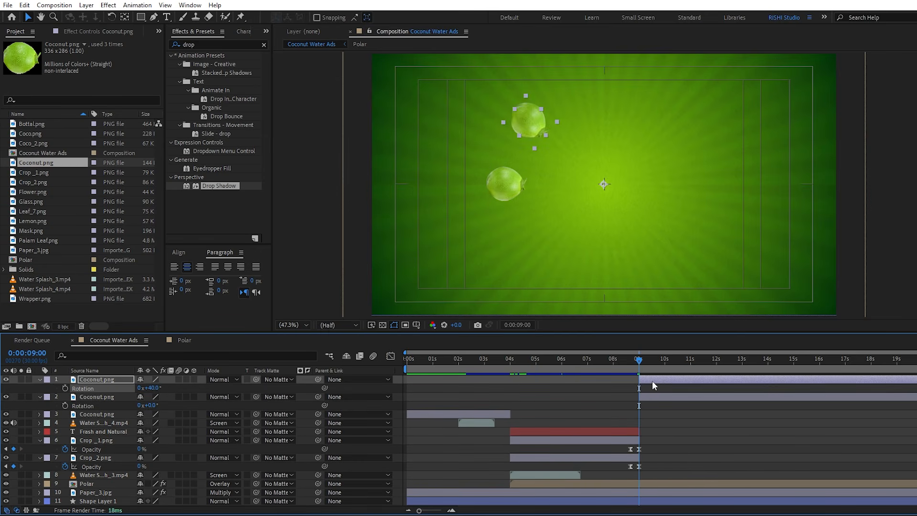
- Duplicate the 40° coconut layer and set the new copy's rotation to 40*2, or 80°
{"action": "key", "text": "ctrl+d"}
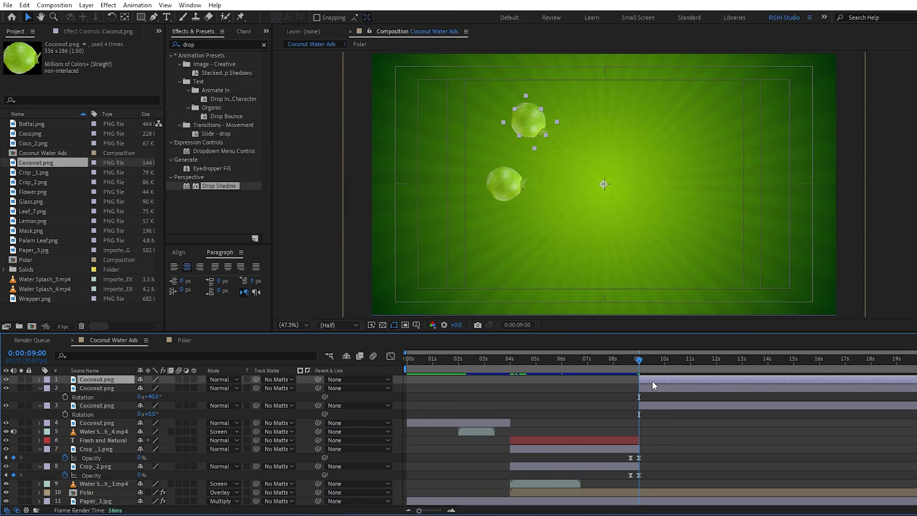
{"action": "key", "text": "r"}
{"action": "left_click", "coordinate": [155, 388]}
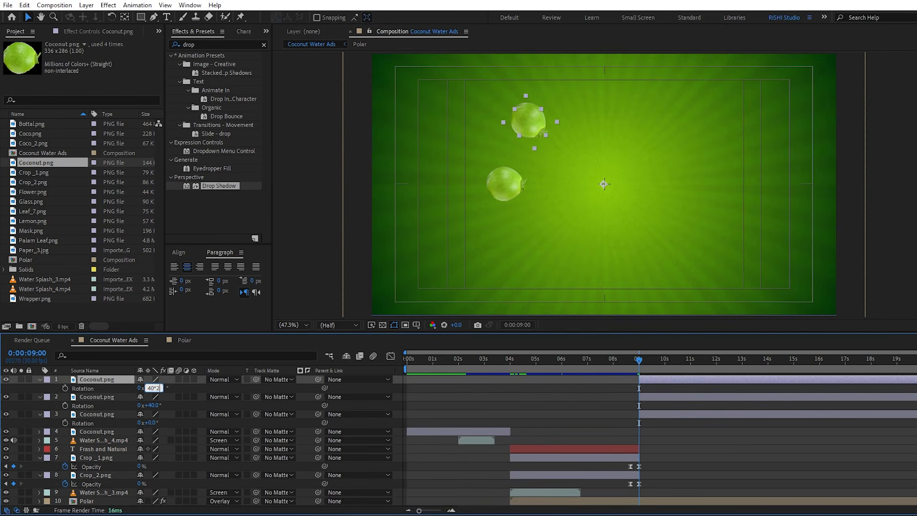
{"action": "type", "text": "*2"}
{"action": "key", "text": "Return"}
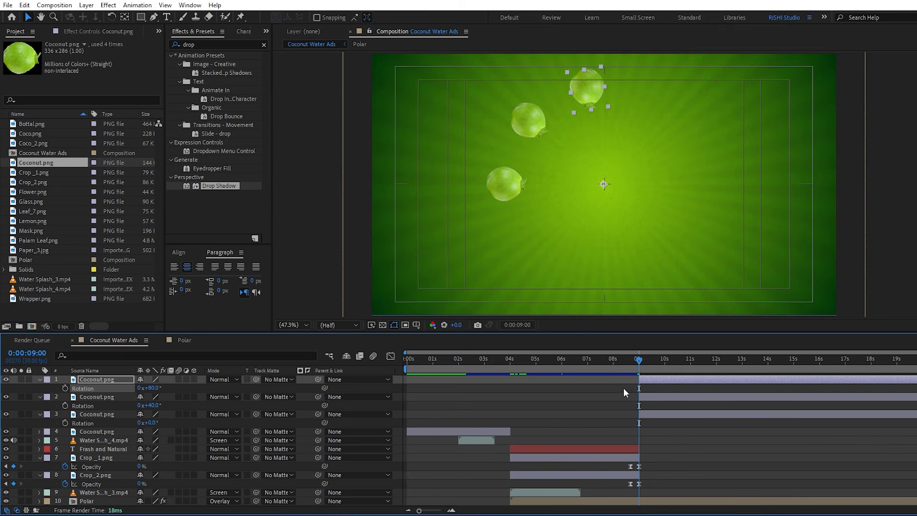
- Duplicate the 80° coconut layer and set the new copy's rotation to 120°
{"action": "key", "text": "ctrl+d"}
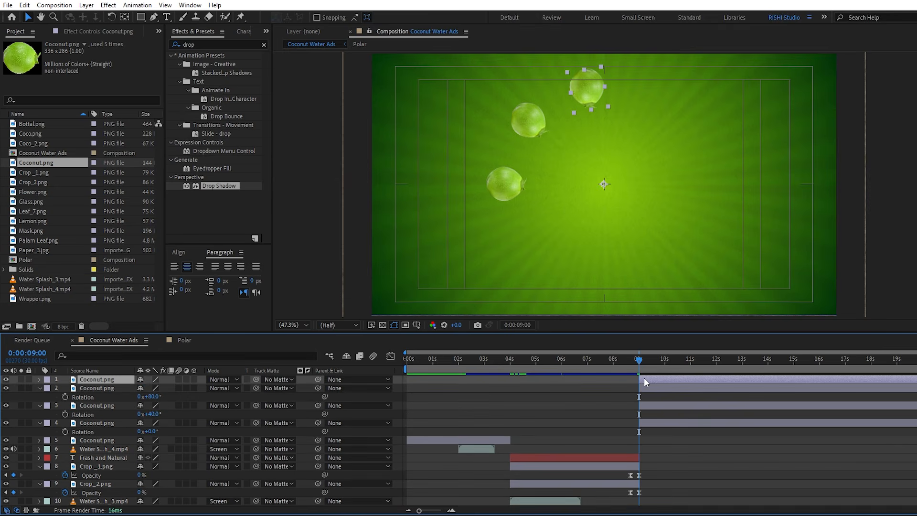
{"action": "key", "text": "r"}
{"action": "left_click", "coordinate": [152, 388]}
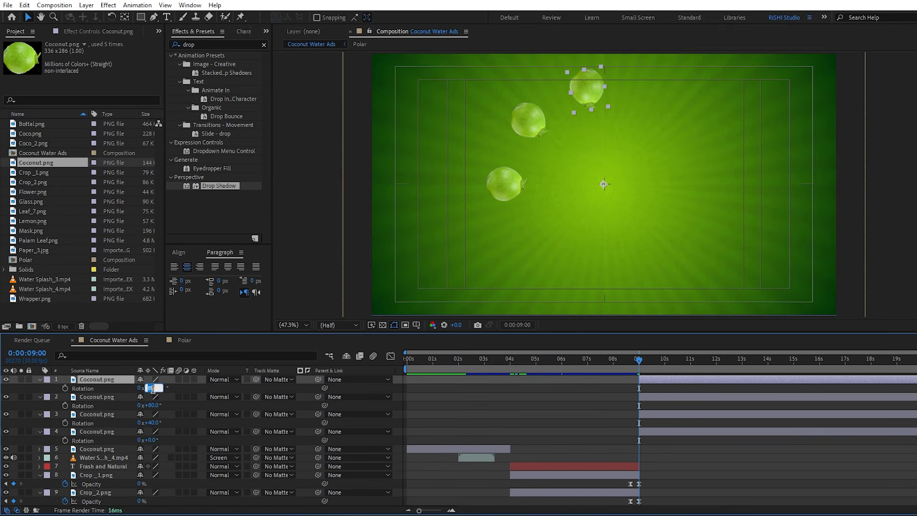
{"action": "key", "text": "Return"}
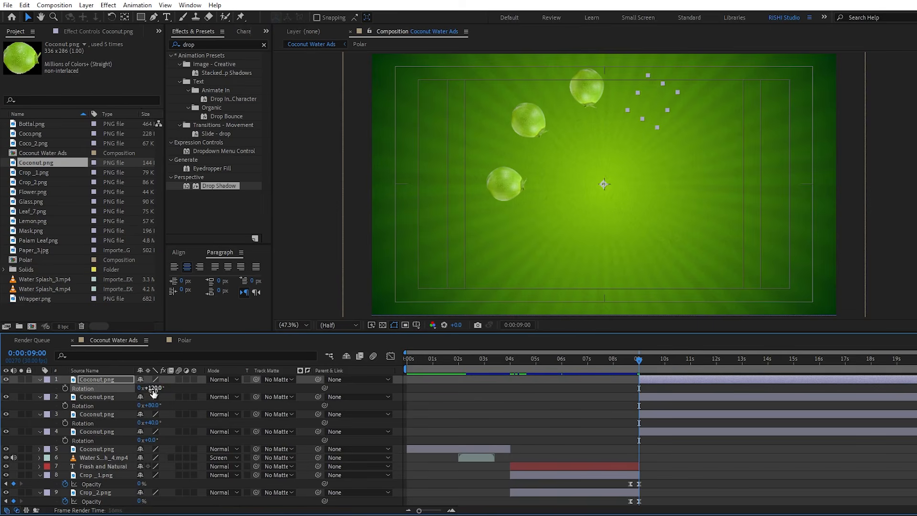
- Duplicate the 120° coconut layer and set the new copy's rotation to 40*4, or 160°
{"action": "key", "text": "ctrl+d"}
{"action": "key", "text": "r"}
{"action": "left_click", "coordinate": [152, 388]}
{"action": "type", "text": "40*4"}
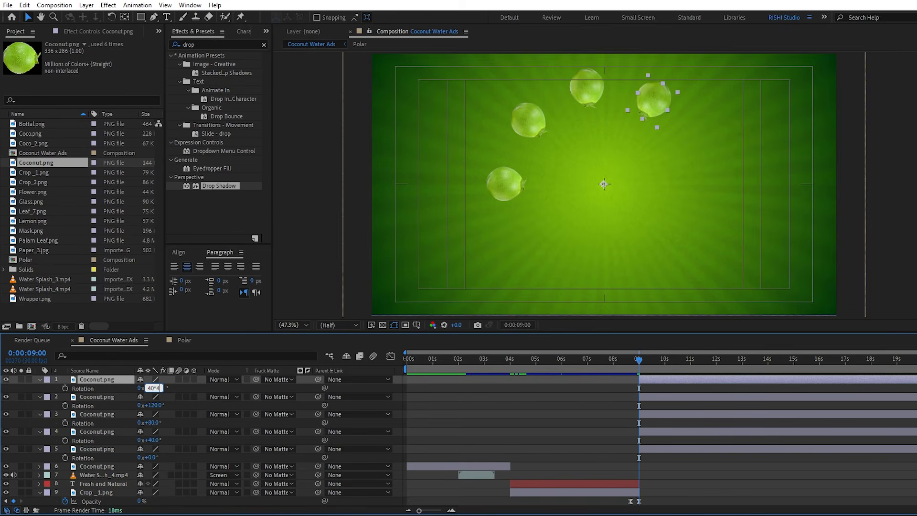
{"action": "key", "text": "Return"}
- Duplicate the 160° coconut layer and set the new copy's rotation to 40*5, or 200°
{"action": "key", "text": "ctrl+d"}
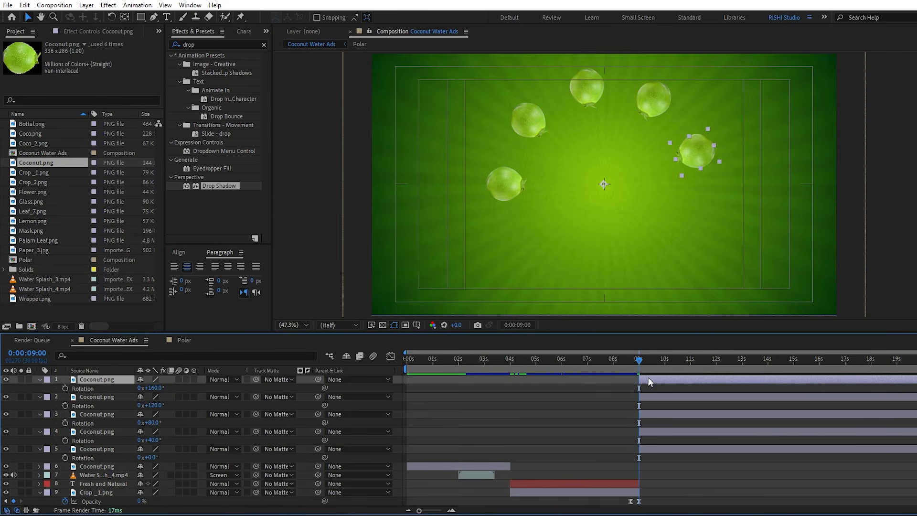
{"action": "key", "text": "r"}
{"action": "left_click", "coordinate": [152, 388]}
{"action": "type", "text": "40*5"}
{"action": "key", "text": "Return"}
- Duplicate the 200° coconut layer and set the new copy's rotation to 40*6, or 240°
{"action": "key", "text": "ctrl+d"}
{"action": "key", "text": "r"}
{"action": "left_click", "coordinate": [153, 388]}
{"action": "type", "text": "40*6"}
{"action": "key", "text": "Return"}
- Duplicate the 240° coconut layer and set the new copy's rotation to 40*7, or 280°
{"action": "key", "text": "ctrl+d"}
{"action": "key", "text": "r"}
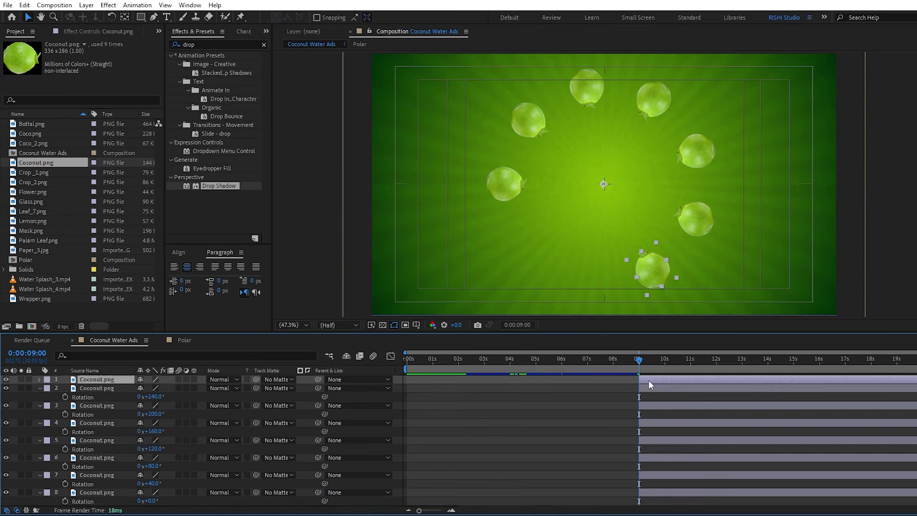
{"action": "left_click", "coordinate": [153, 388]}
{"action": "type", "text": "40*7"}
{"action": "key", "text": "Return"}
- Duplicate the 280° coconut layer and set the new copy's rotation to 40*8, or 320°
{"action": "key", "text": "ctrl+d"}
{"action": "key", "text": "r"}
{"action": "left_click", "coordinate": [154, 388]}
{"action": "type", "text": "40*8"}
{"action": "key", "text": "Return"}
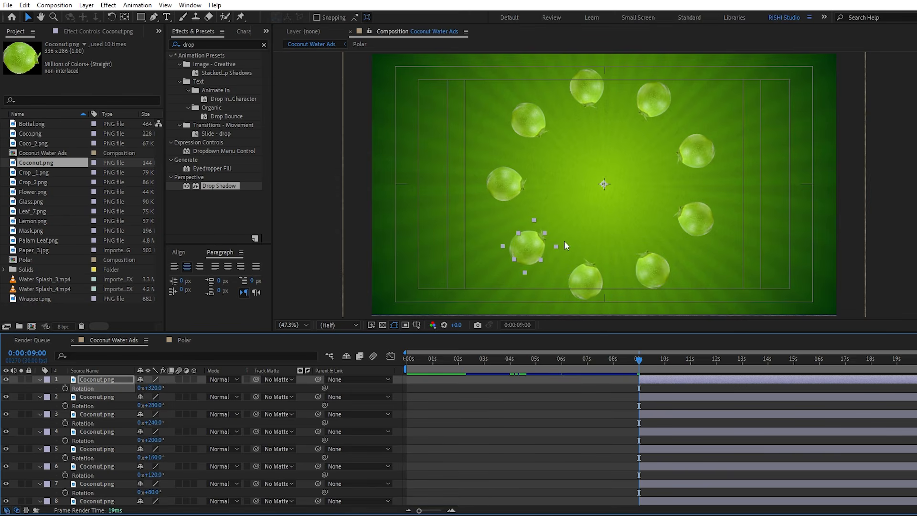
- Select all nine small coconut layers and add starting Position keyframes to them at 0:00:09:00
{"action": "left_click", "coordinate": [690, 365]}
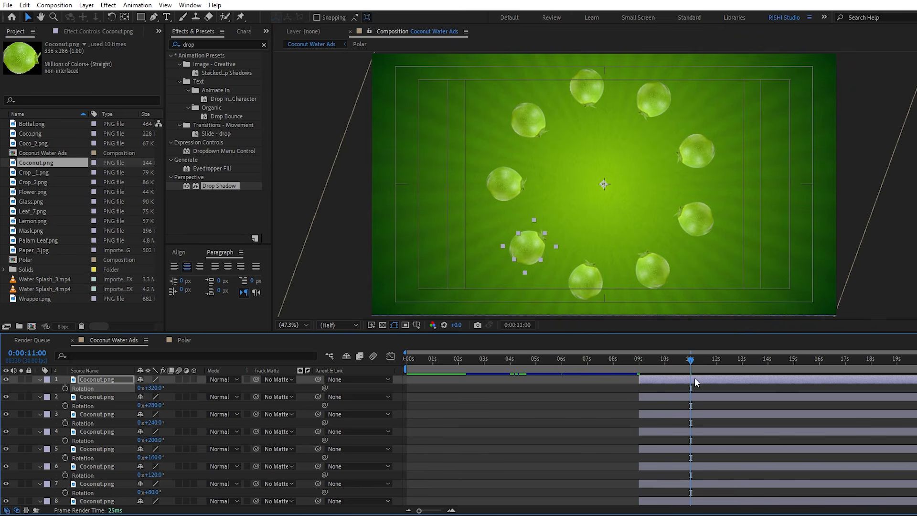
{"action": "scroll", "coordinate": [701, 437], "scroll_direction": "down", "scroll_amount": 3}
{"action": "left_click", "coordinate": [700, 440], "text": "shift"}
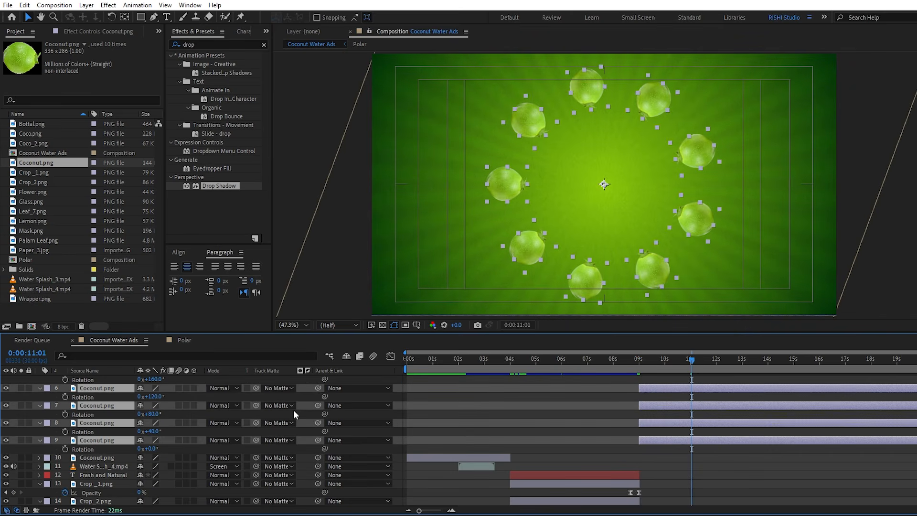
{"action": "scroll", "coordinate": [293, 409], "scroll_direction": "up", "scroll_amount": 3}
{"action": "key", "text": "p"}
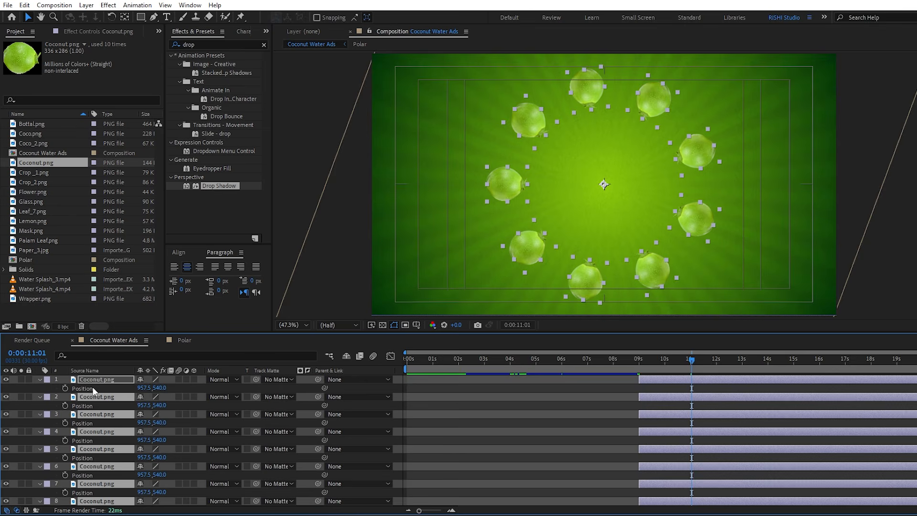
{"action": "key", "text": "i"}
{"action": "left_click", "coordinate": [65, 406]}
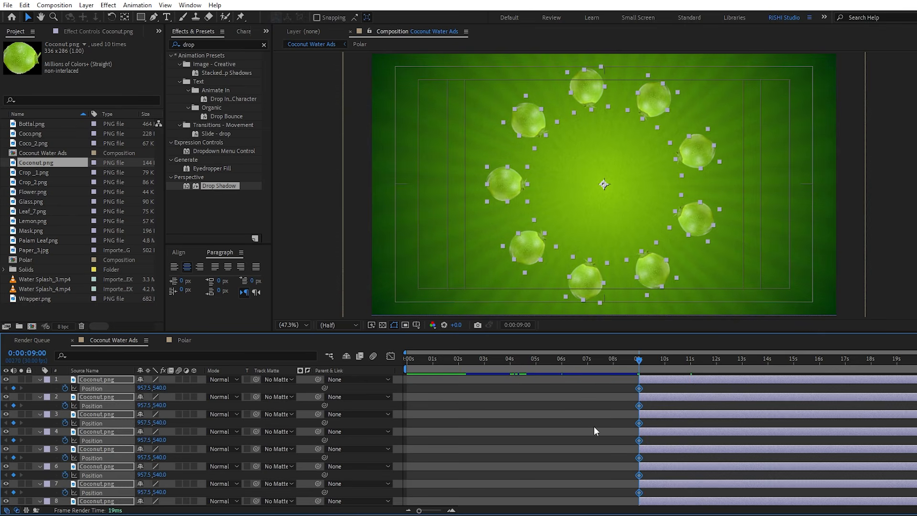
- Keyframe the coconuts' positions at 0:00:11:00 so they spread from the composition centre out to the ring, and preview the motion
{"action": "left_click", "coordinate": [689, 365]}
{"action": "key", "text": "Right"}
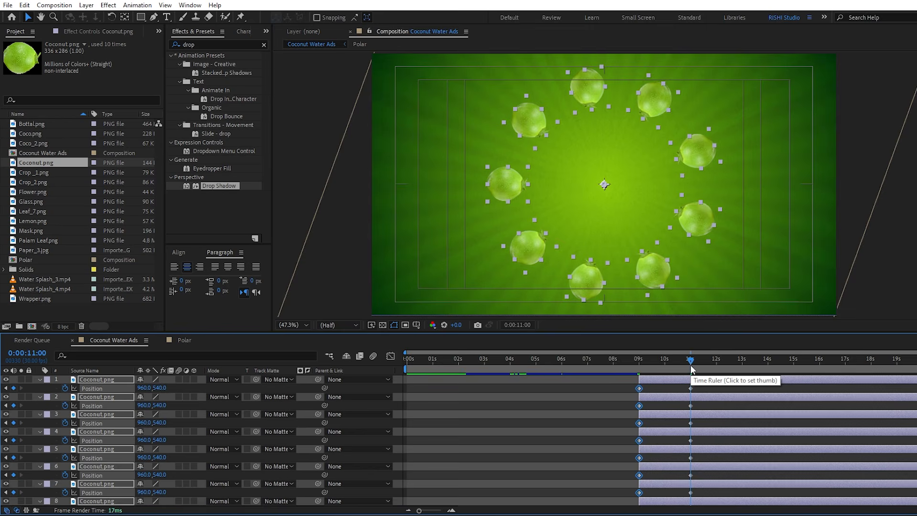
{"action": "left_click_drag", "start_coordinate": [690, 368], "coordinate": [639, 368]}
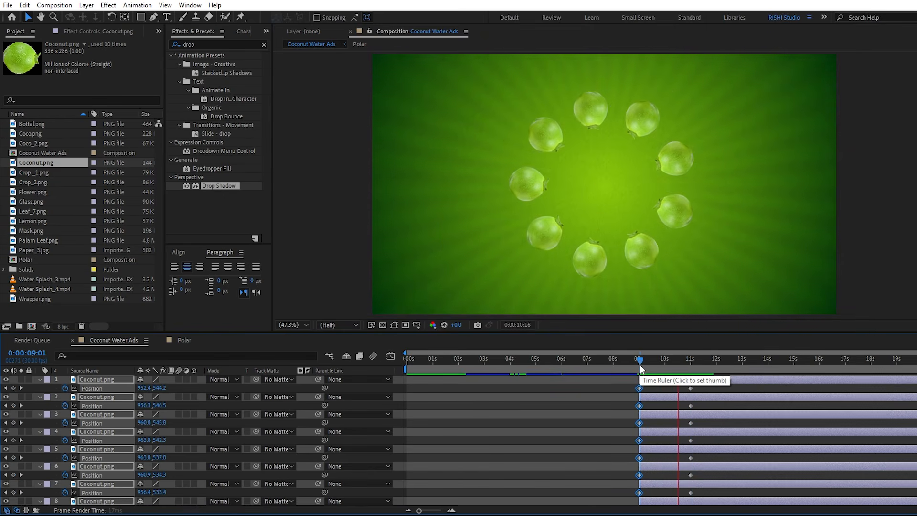
{"action": "key", "text": "space"}
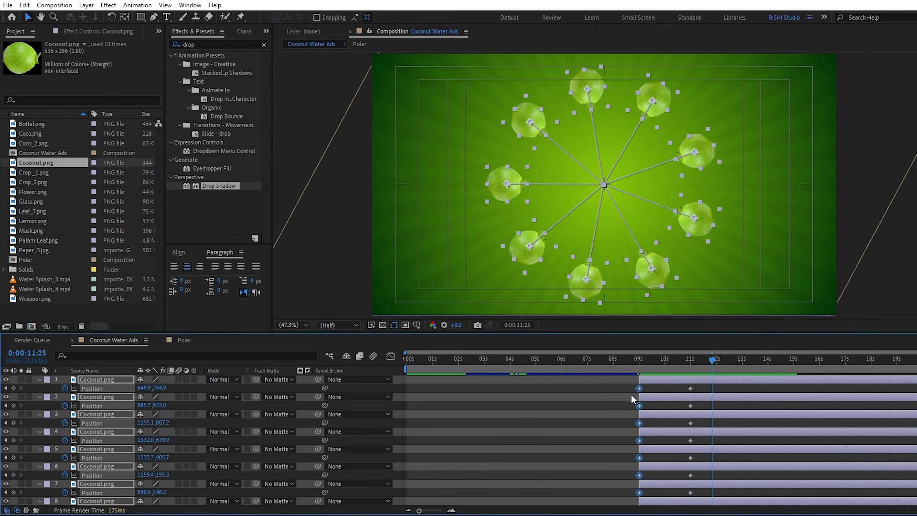
- Easy-ease all the coconuts' Position keyframes, lengthen the ease into 0:00:11:00 in the speed graph, and return to about 0:00:08:21
{"action": "left_click_drag", "start_coordinate": [631, 386], "coordinate": [698, 441]}
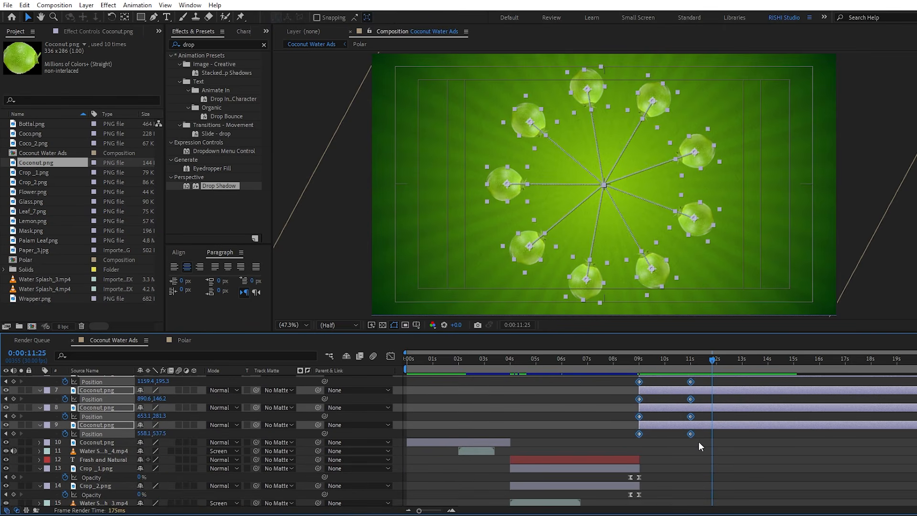
{"action": "left_click", "coordinate": [390, 356]}
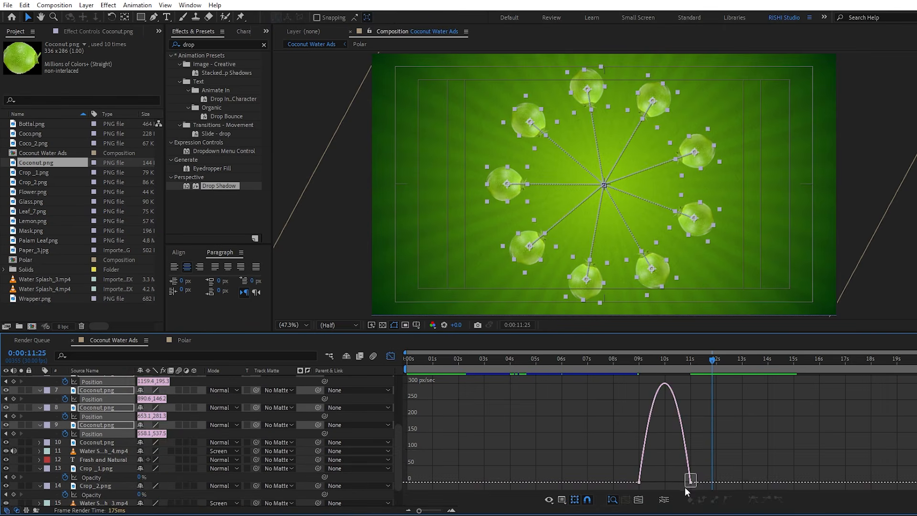
{"action": "left_click_drag", "start_coordinate": [684, 488], "coordinate": [595, 480]}
{"action": "left_click", "coordinate": [390, 355]}
{"action": "left_click", "coordinate": [632, 364]}
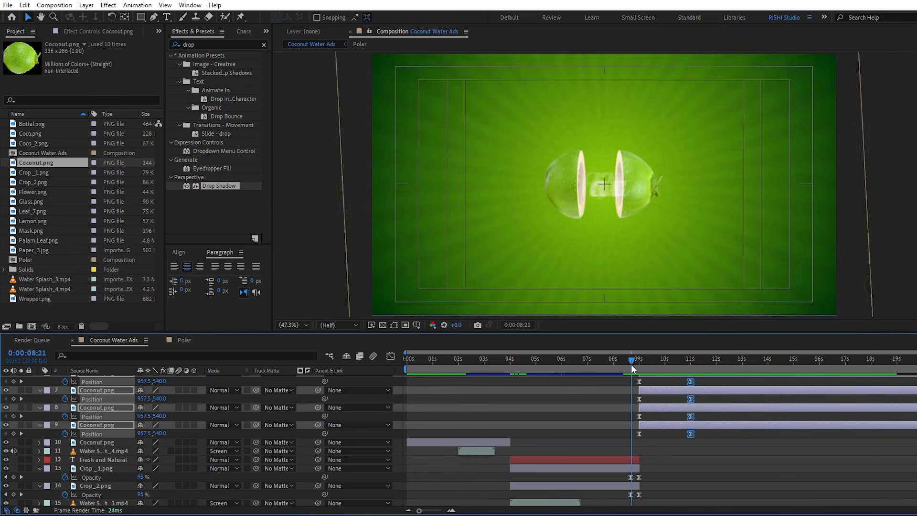
- Adjust the easing of the coconuts' starting Position keyframes in the speed graph and preview the spreading animation
{"action": "key", "text": "space"}
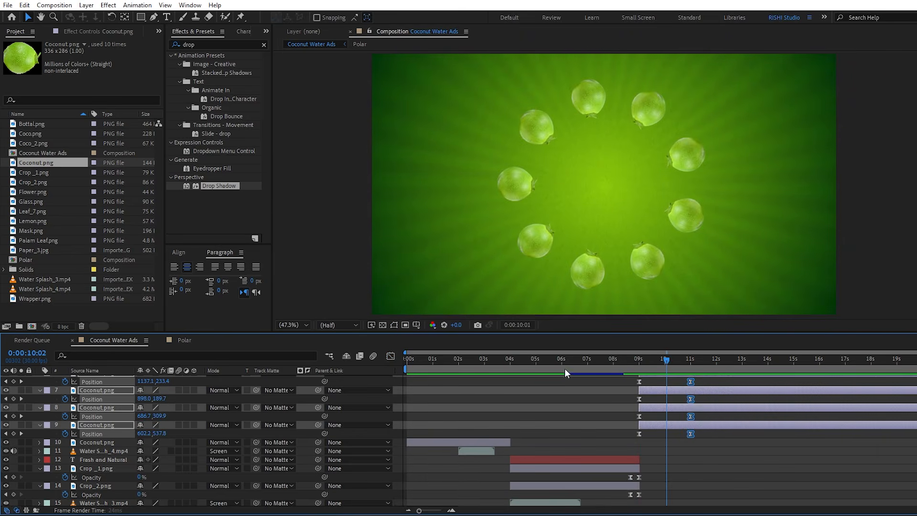
{"action": "key", "text": "space"}
{"action": "left_click", "coordinate": [390, 356]}
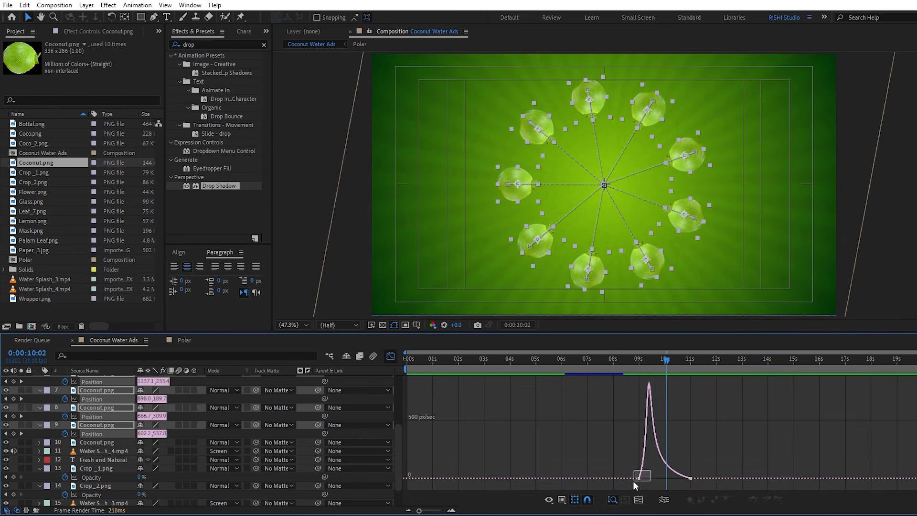
{"action": "left_click_drag", "start_coordinate": [632, 480], "coordinate": [642, 479]}
{"action": "left_click", "coordinate": [390, 356]}
{"action": "left_click", "coordinate": [612, 358]}
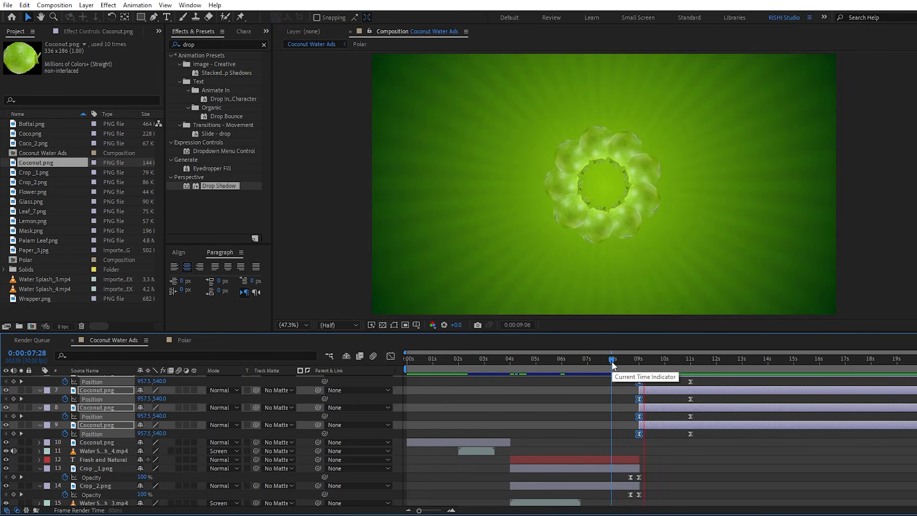
{"action": "key", "text": "space"}
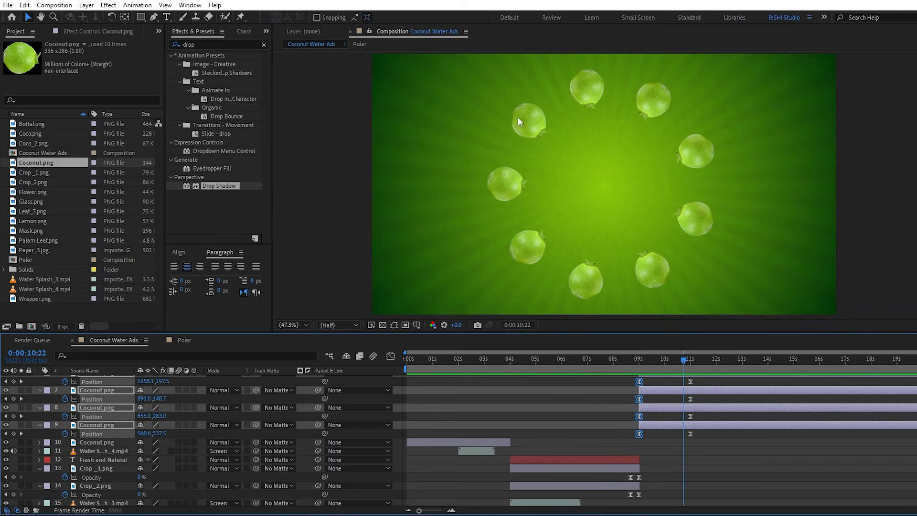
{"action": "left_click", "coordinate": [583, 401]}
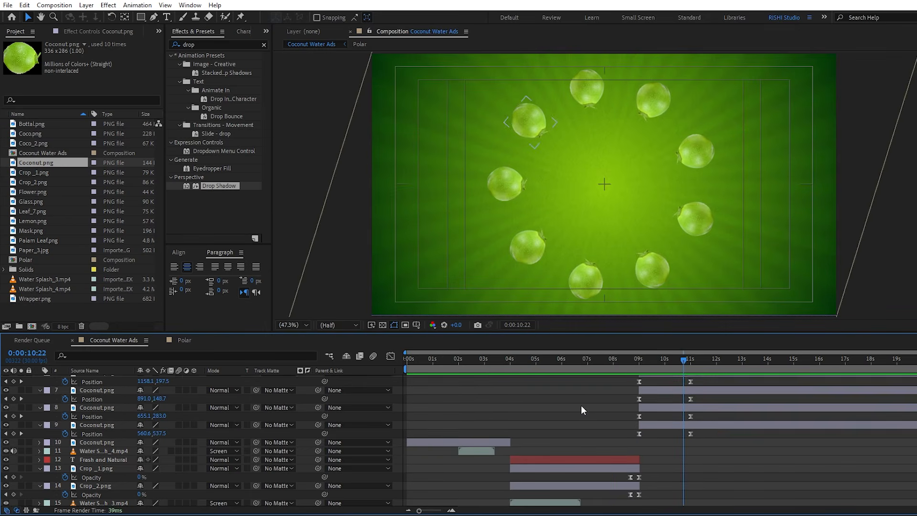
- Add a null object to the Coconut Water Ads composition
{"action": "scroll", "coordinate": [581, 405], "scroll_direction": "up", "scroll_amount": 4}
{"action": "right_click", "coordinate": [359, 389]}
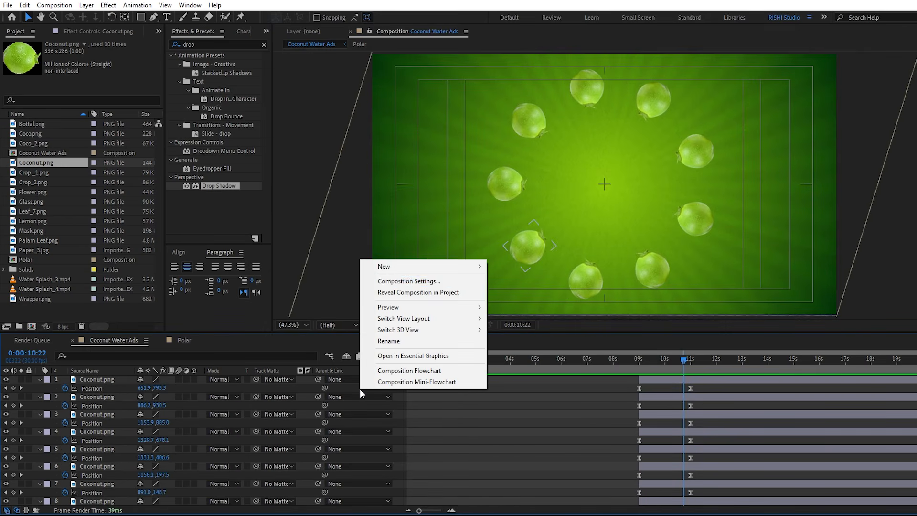
{"action": "mouse_move", "coordinate": [396, 268]}
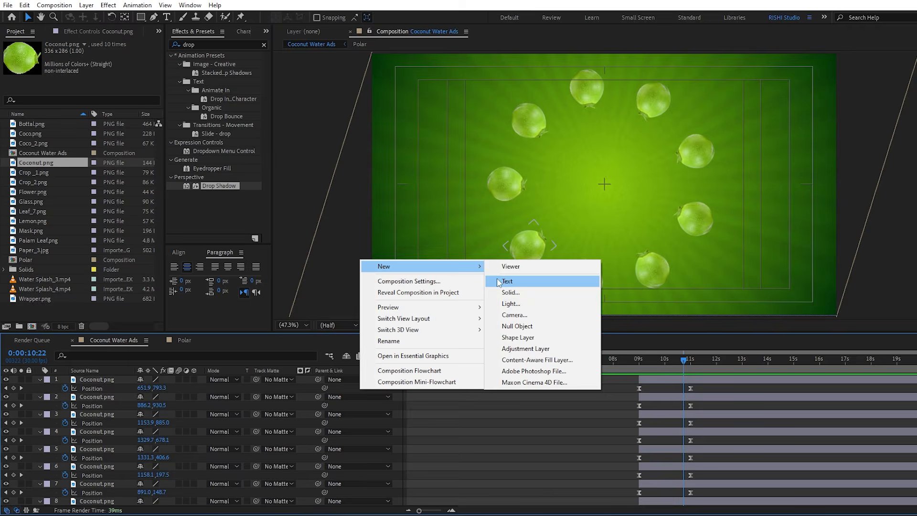
{"action": "left_click", "coordinate": [523, 322]}
- Trim the null's start to 0:00:09:00, where the coconut layers begin, and center its anchor point at the middle of the composition
{"action": "left_click", "coordinate": [660, 388]}
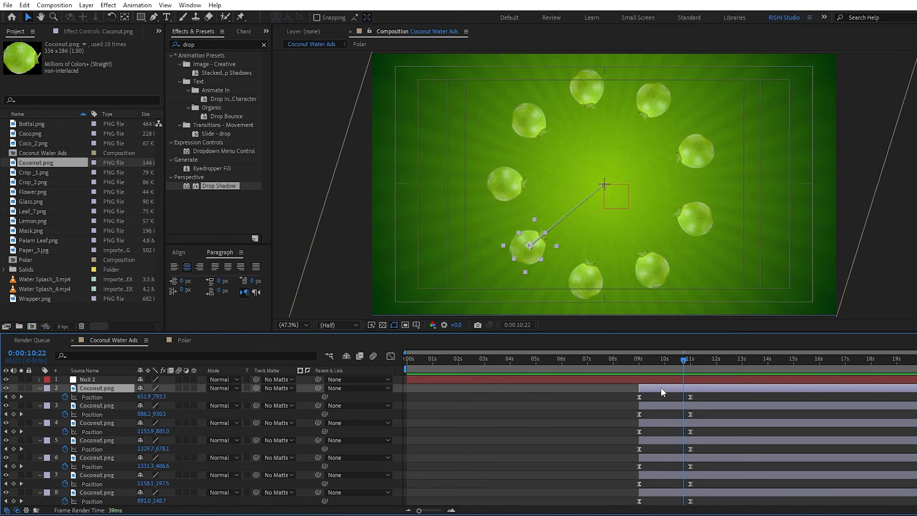
{"action": "key", "text": "j"}
{"action": "left_click", "coordinate": [660, 378]}
{"action": "key", "text": "alt+bracketleft"}
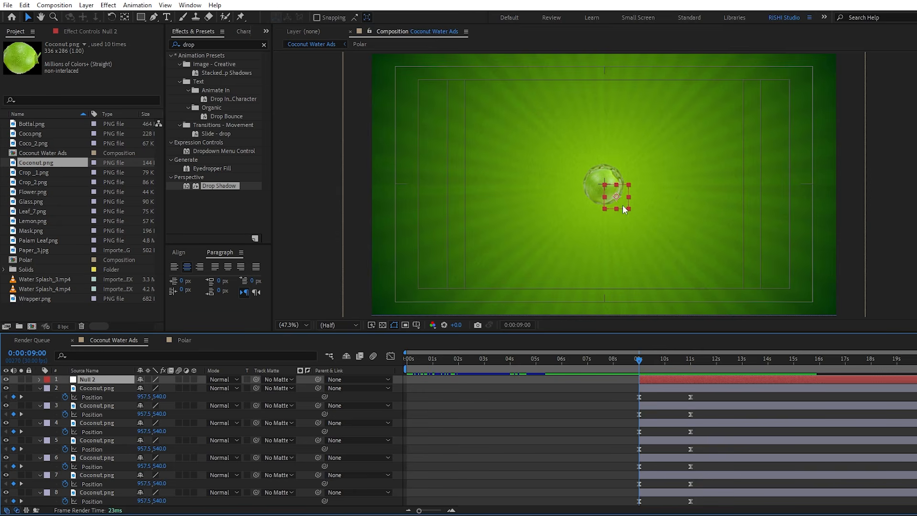
{"action": "key", "text": "ctrl+alt+Home"}
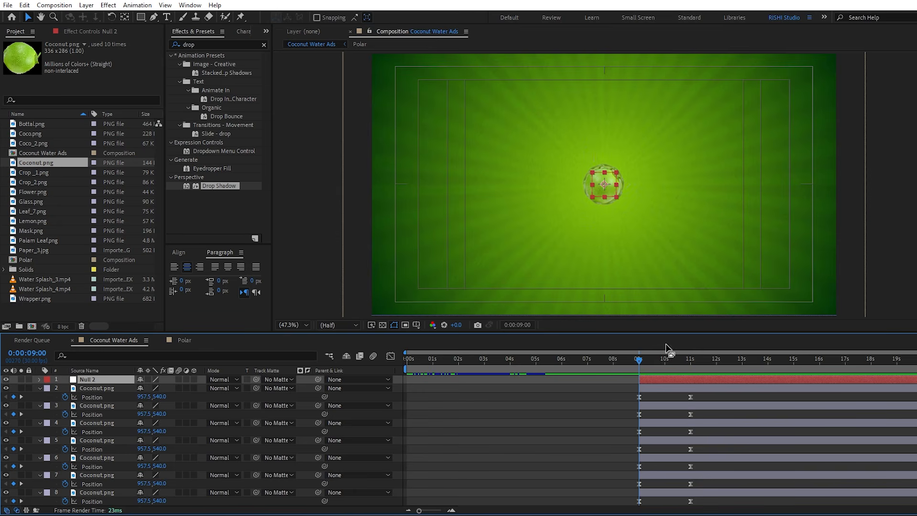
- Parent the nine circling coconut layers, 2 through 10, to the Null 2 layer
{"action": "left_click", "coordinate": [666, 387]}
{"action": "scroll", "coordinate": [666, 387], "scroll_direction": "down", "scroll_amount": 3}
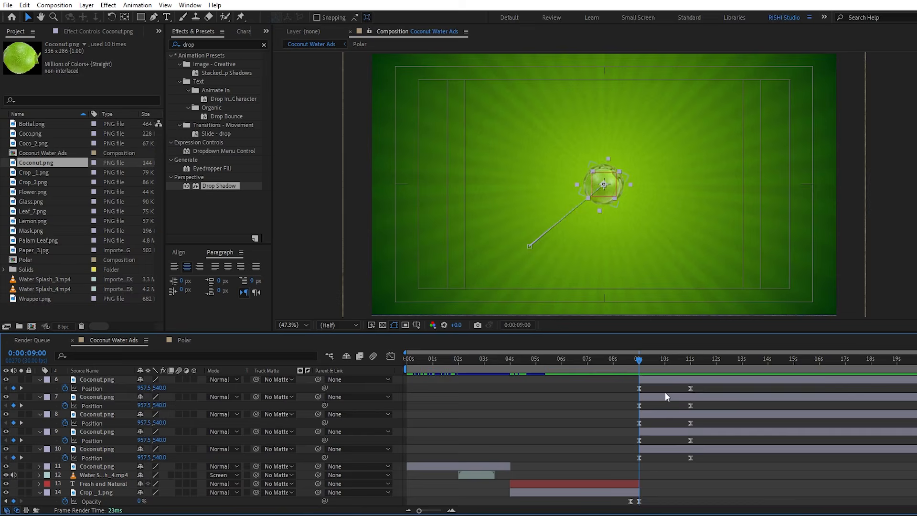
{"action": "left_click", "coordinate": [665, 448], "text": "shift"}
{"action": "scroll", "coordinate": [667, 439], "scroll_direction": "up", "scroll_amount": 3}
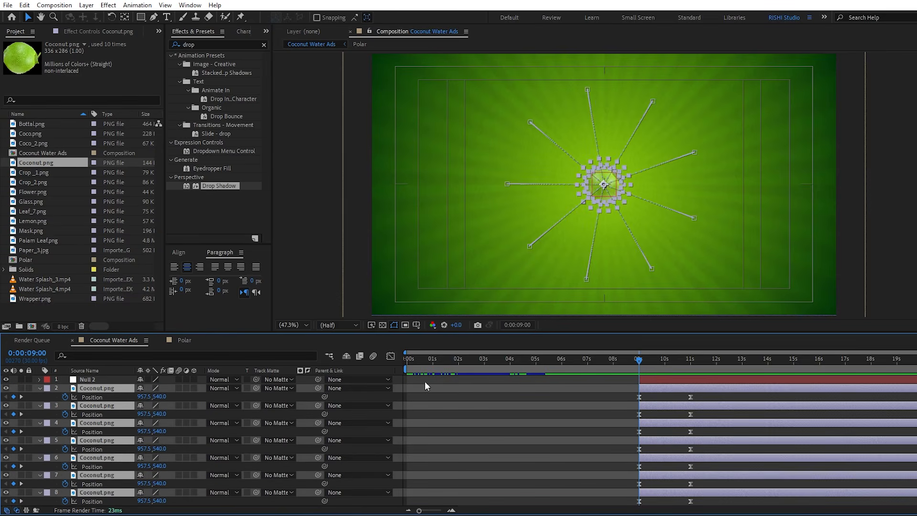
{"action": "left_click_drag", "start_coordinate": [318, 387], "coordinate": [106, 379]}
- Add the expression time*10 to the Rotation of Null 2 and preview the spinning coconuts
{"action": "left_click", "coordinate": [106, 379]}
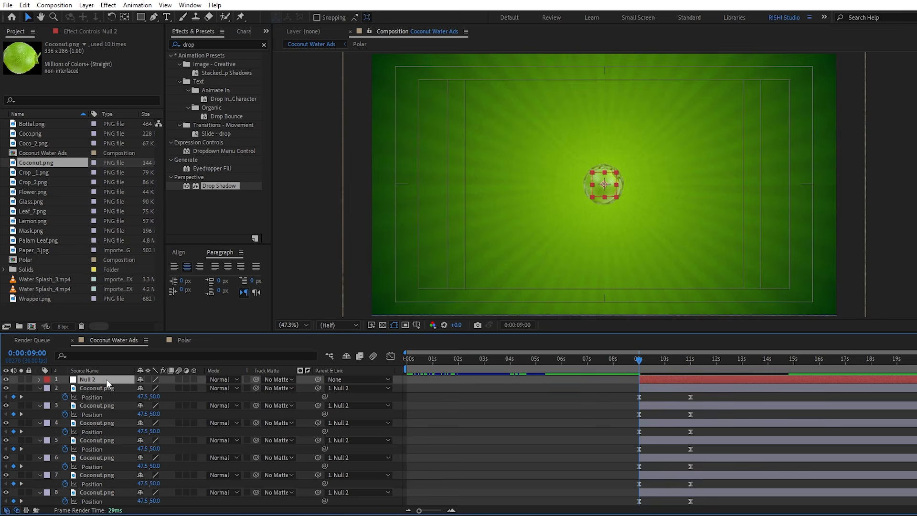
{"action": "key", "text": "r"}
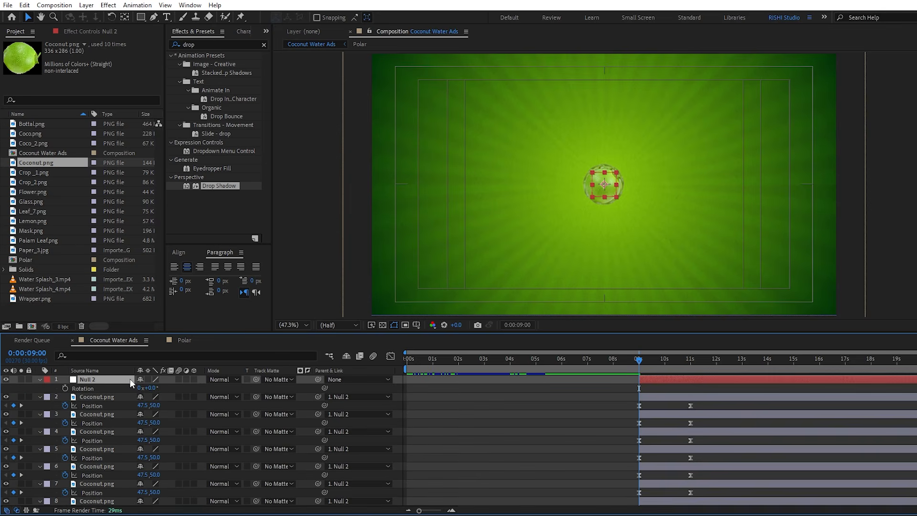
{"action": "left_click", "coordinate": [65, 388], "text": "alt"}
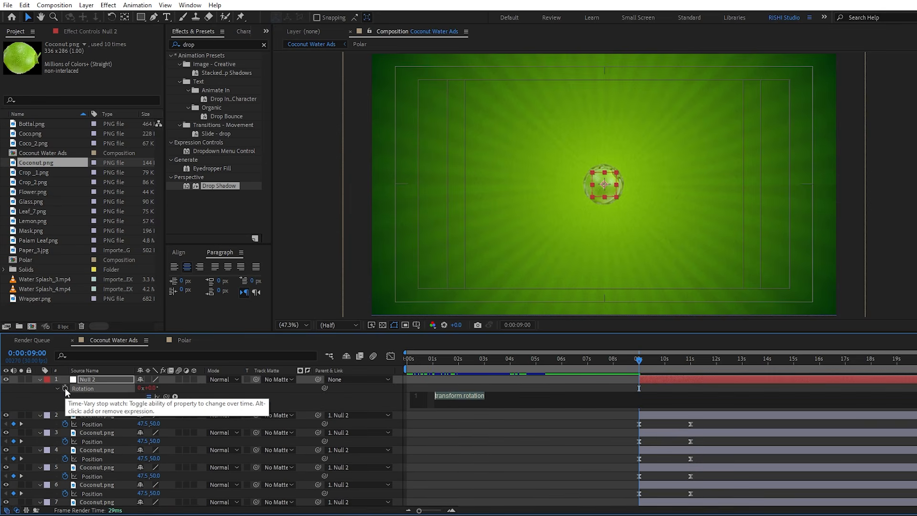
{"action": "type", "text": "time*10"}
{"action": "key", "text": "KP_Enter"}
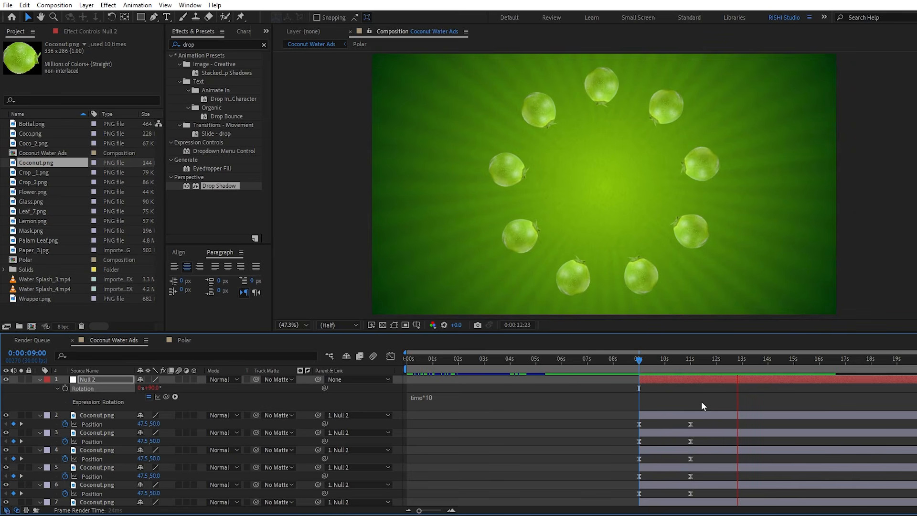
{"action": "key", "text": "space"}
- Pre-compose Null 2 and its nine coconut layers as "Circle", moving all attributes, and preview the result from just before 9 seconds
{"action": "scroll", "coordinate": [686, 435], "scroll_direction": "down", "scroll_amount": 4}
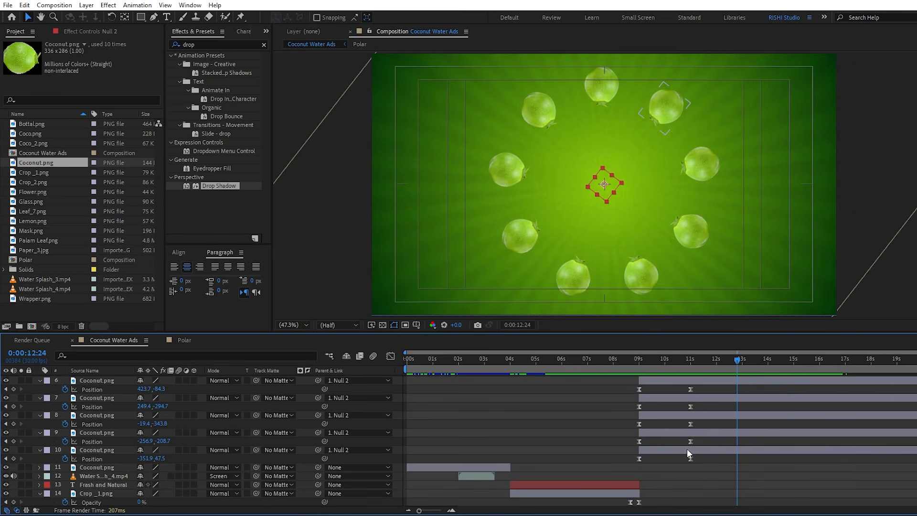
{"action": "left_click", "coordinate": [686, 448], "text": "shift"}
{"action": "scroll", "coordinate": [675, 438], "scroll_direction": "up", "scroll_amount": 4}
{"action": "right_click", "coordinate": [669, 380]}
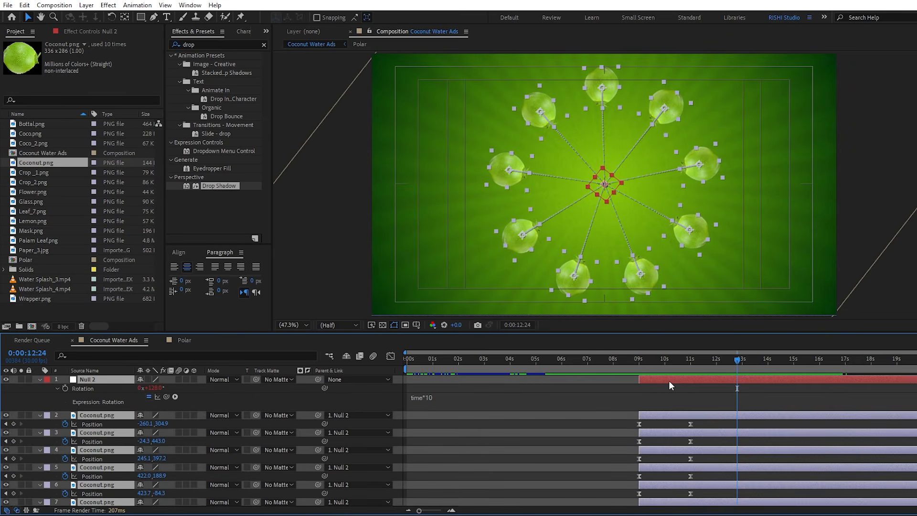
{"action": "left_click", "coordinate": [706, 314]}
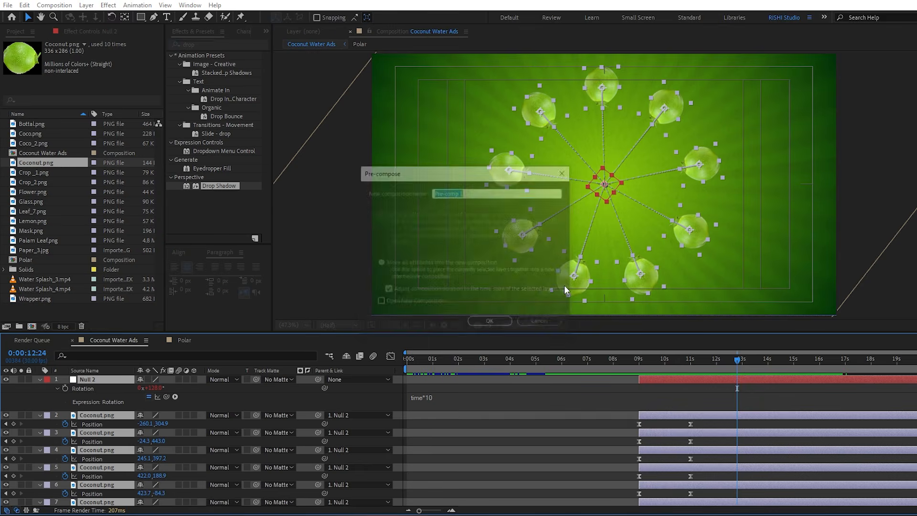
{"action": "type", "text": "Circle"}
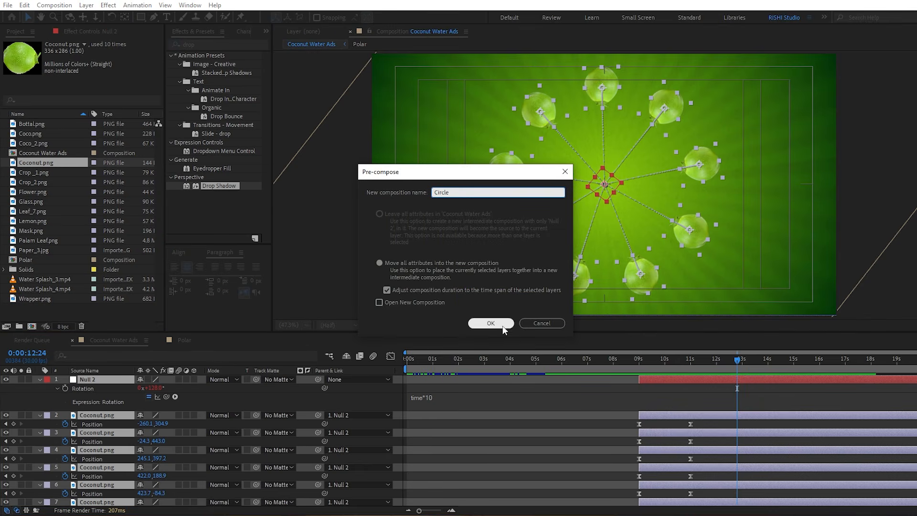
{"action": "left_click", "coordinate": [491, 323]}
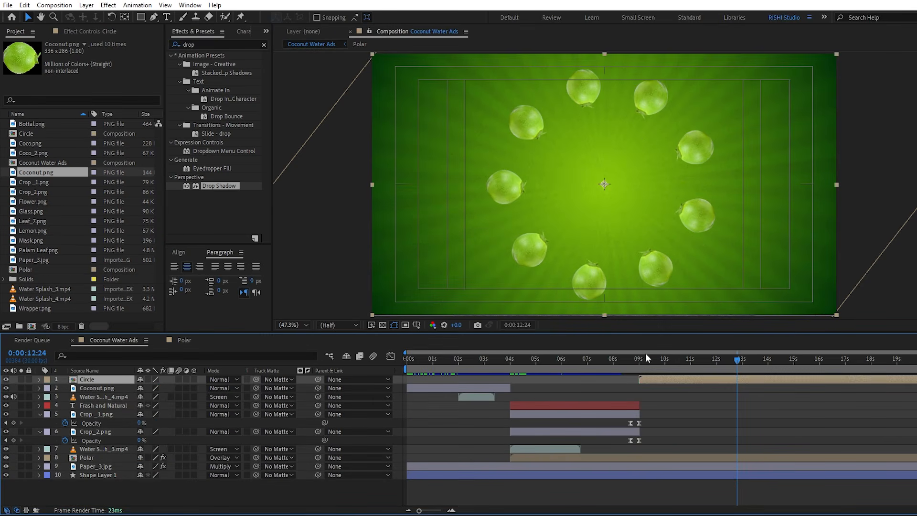
{"action": "left_click_drag", "start_coordinate": [643, 361], "coordinate": [635, 360]}
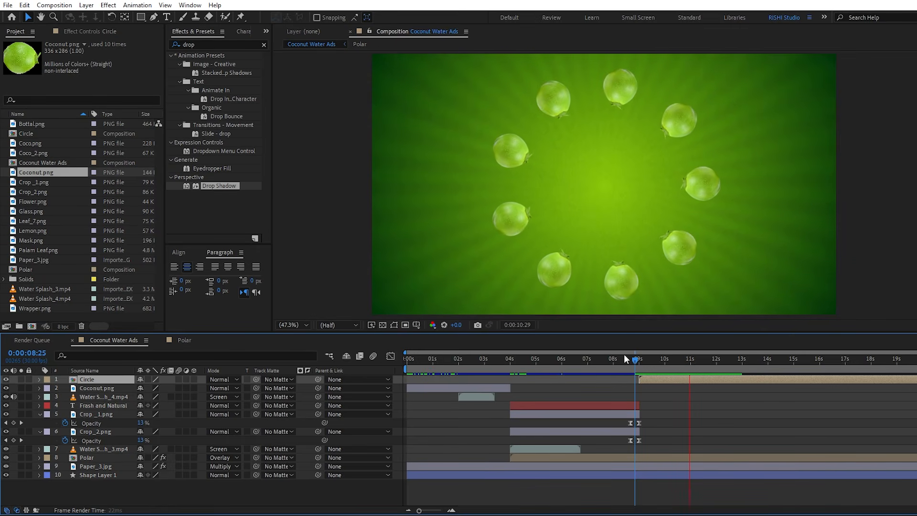
{"action": "key", "text": "space"}
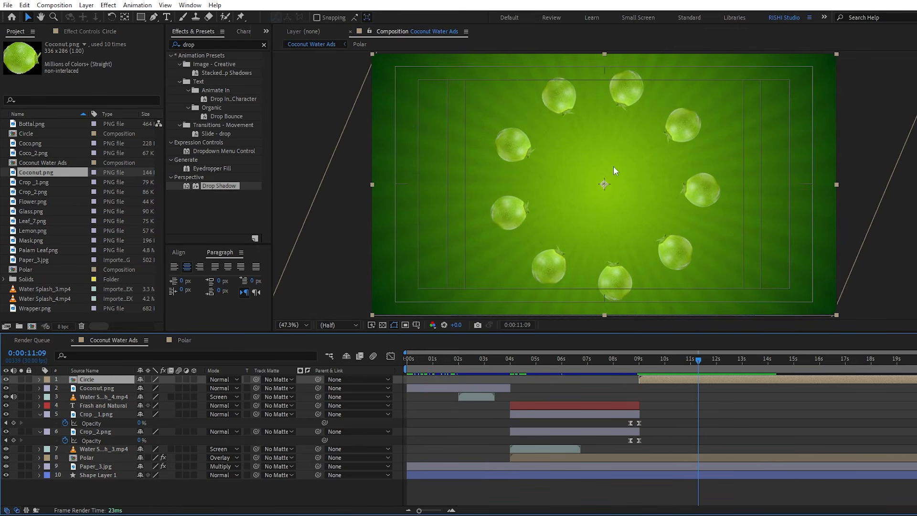
- Duplicate the "Frash and Natural" text layer, place the copy above all other layers and start it at 0:00:09:00
{"action": "left_click", "coordinate": [585, 405]}
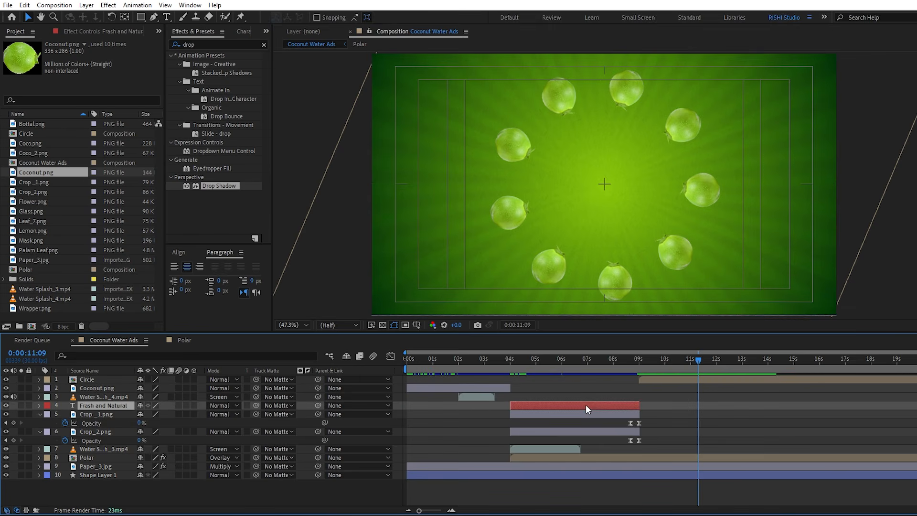
{"action": "key", "text": "ctrl+d"}
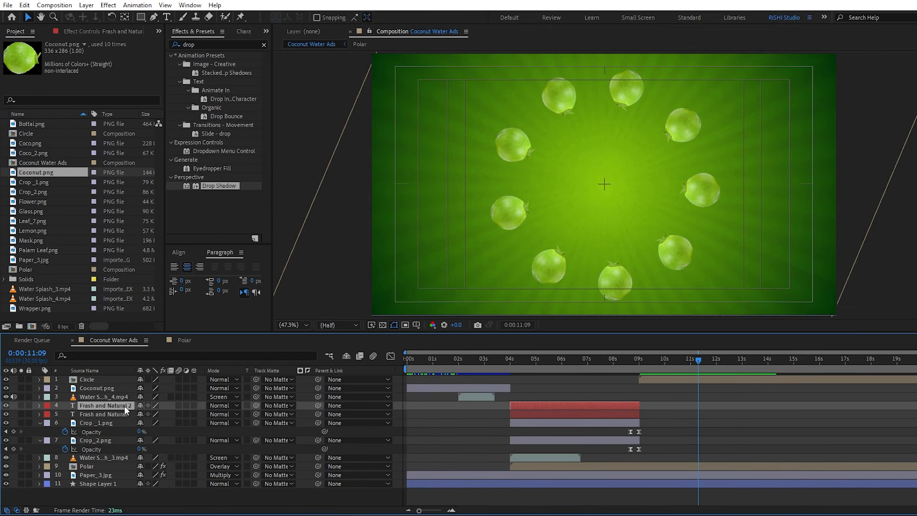
{"action": "left_click_drag", "start_coordinate": [124, 405], "coordinate": [125, 376]}
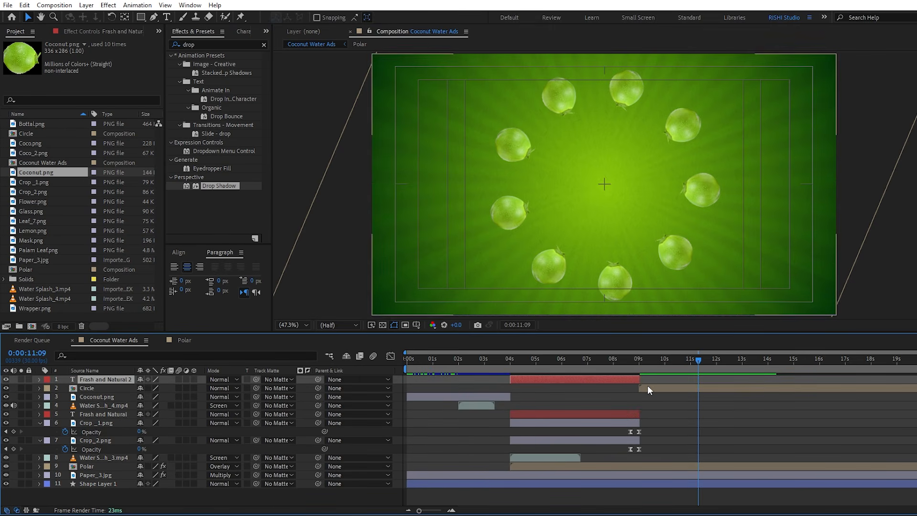
{"action": "left_click", "coordinate": [646, 385]}
{"action": "key", "text": "i"}
{"action": "left_click", "coordinate": [632, 379]}
{"action": "key", "text": "bracketleft"}
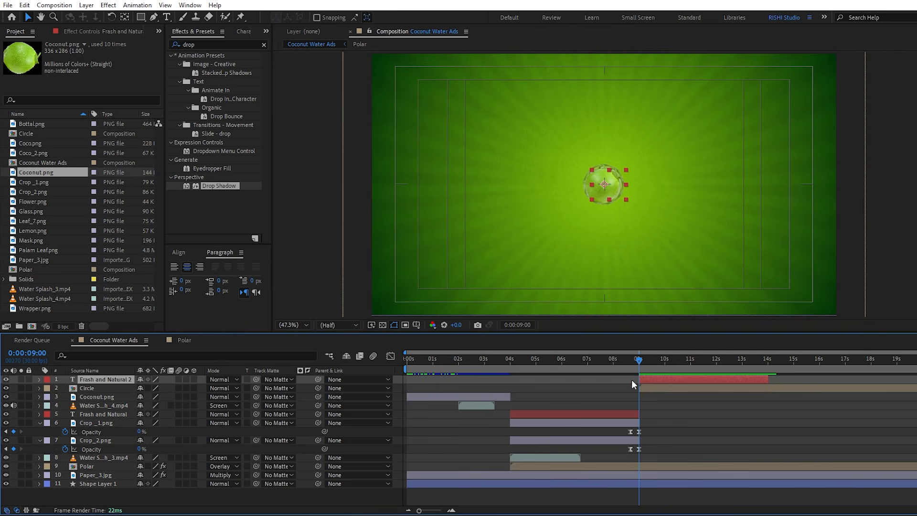
- At 0:00:11:01, replace the duplicated layer's text with "COCONUT" on the first line and "Water" on the second
{"action": "left_click_drag", "start_coordinate": [652, 361], "coordinate": [692, 360]}
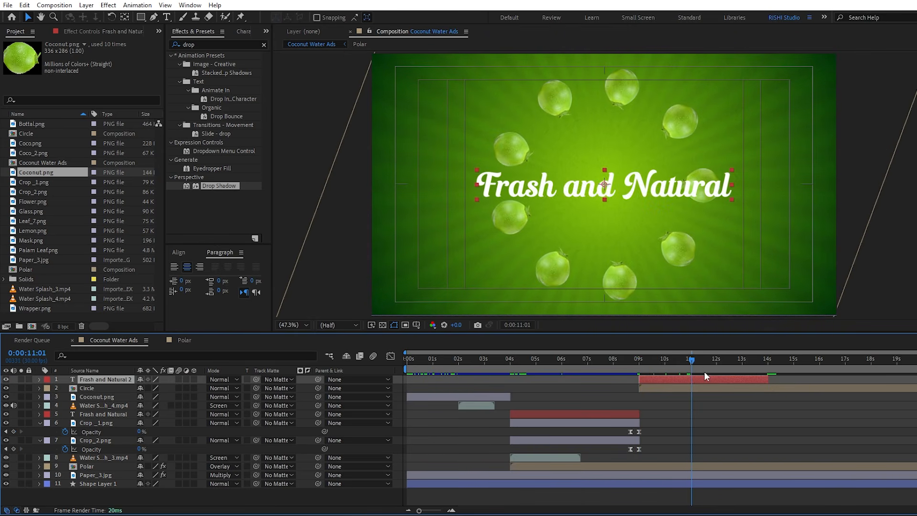
{"action": "double_click", "coordinate": [706, 376]}
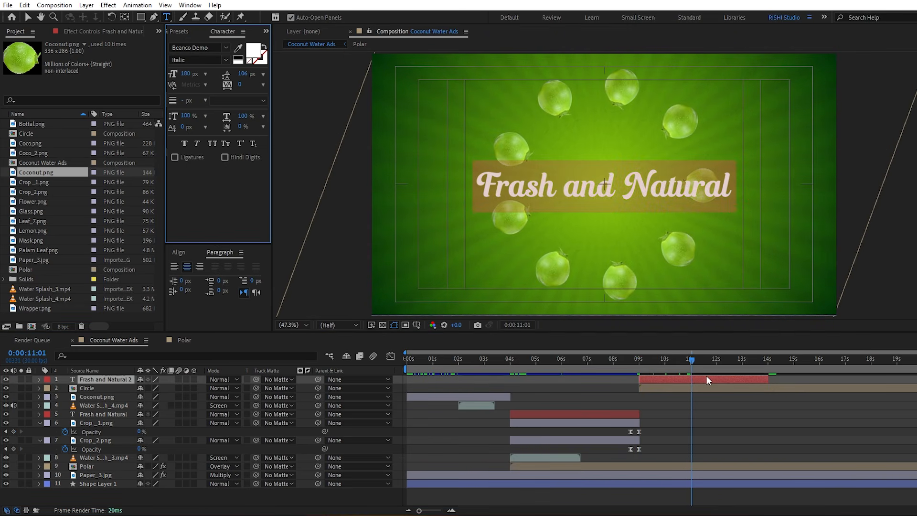
{"action": "type", "text": "COCONUT"}
{"action": "key", "text": "Return"}
{"action": "type", "text": "Water"}
- Set the word "COCONUT" in the Black Marker font and reduce its font size
{"action": "left_click_drag", "start_coordinate": [520, 185], "coordinate": [682, 181]}
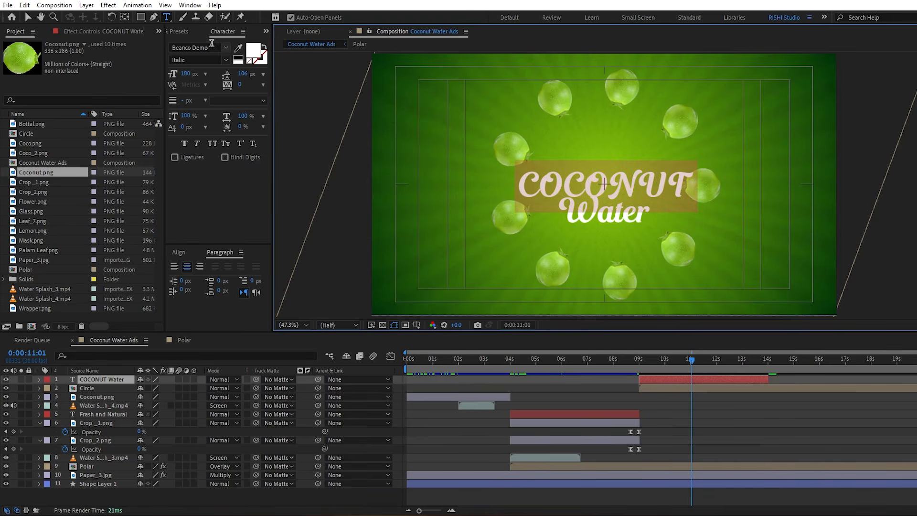
{"action": "left_click", "coordinate": [213, 48]}
{"action": "type", "text": "black"}
{"action": "left_click", "coordinate": [232, 87]}
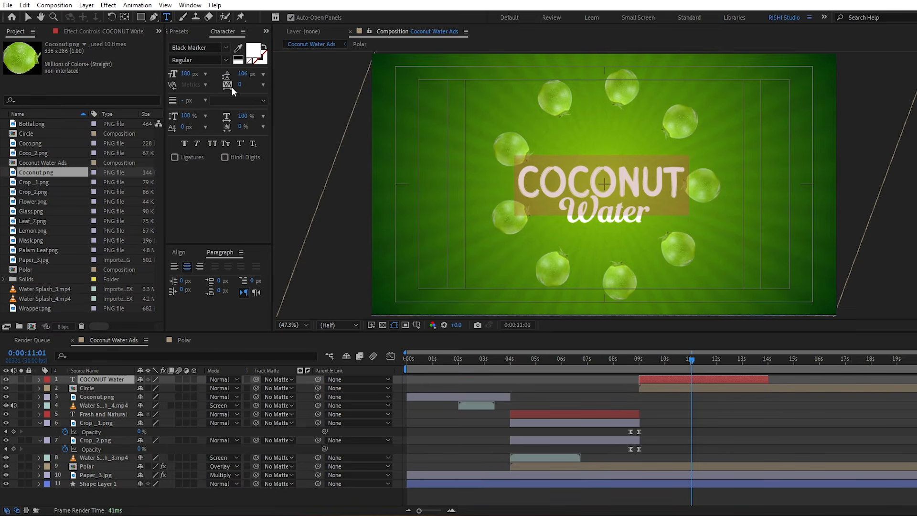
{"action": "left_click", "coordinate": [186, 73]}
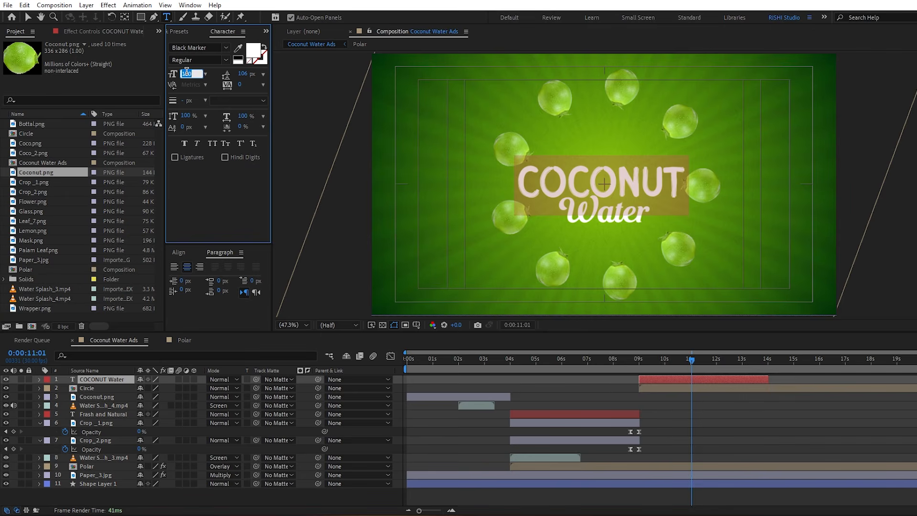
{"action": "type", "text": "1"}
{"action": "left_click", "coordinate": [331, 168]}
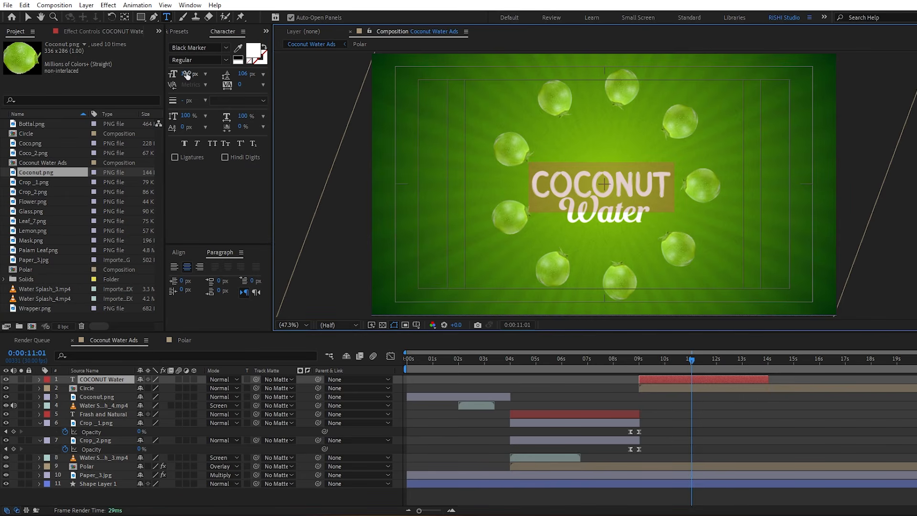
- Set the word "Water" in the Ocean Drive Demo font, Regular style, at 100 px
{"action": "left_click_drag", "start_coordinate": [562, 219], "coordinate": [653, 219]}
{"action": "left_click", "coordinate": [205, 48]}
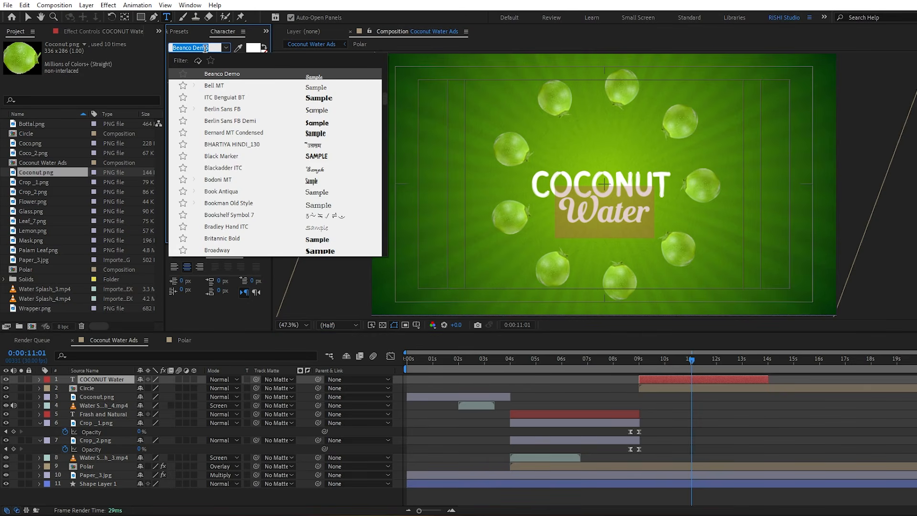
{"action": "type", "text": "oc"}
{"action": "left_click", "coordinate": [223, 109]}
{"action": "left_click", "coordinate": [187, 75]}
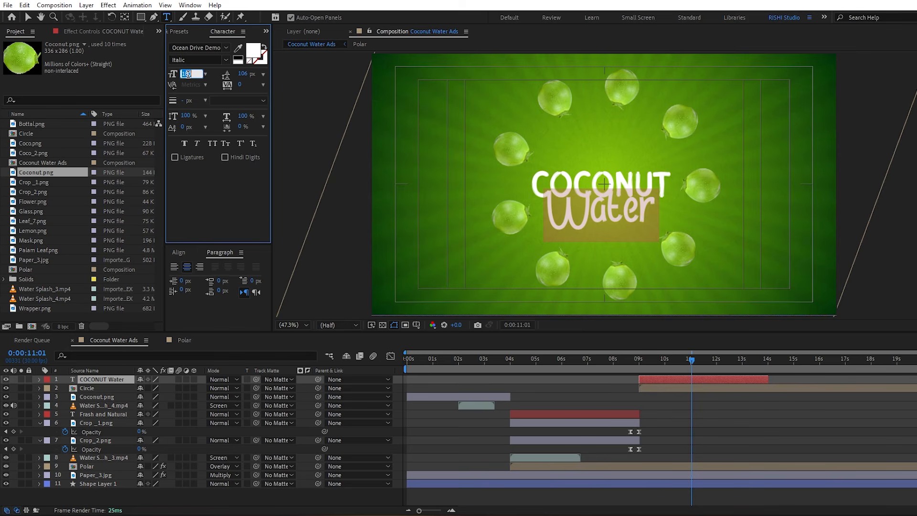
{"action": "type", "text": "100"}
{"action": "key", "text": "Return"}
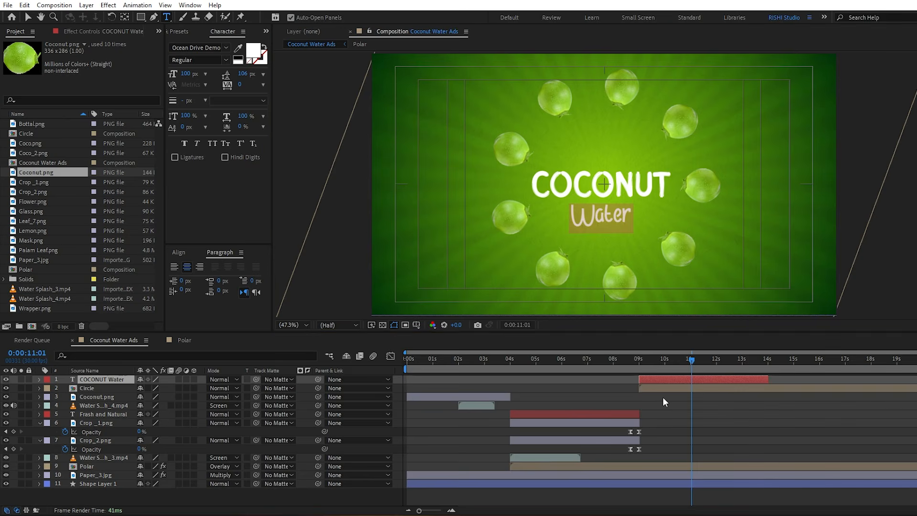
- Centre the "COCONUT Water" layer's anchor point on its text and centre the layer in the composition
{"action": "left_click", "coordinate": [663, 376]}
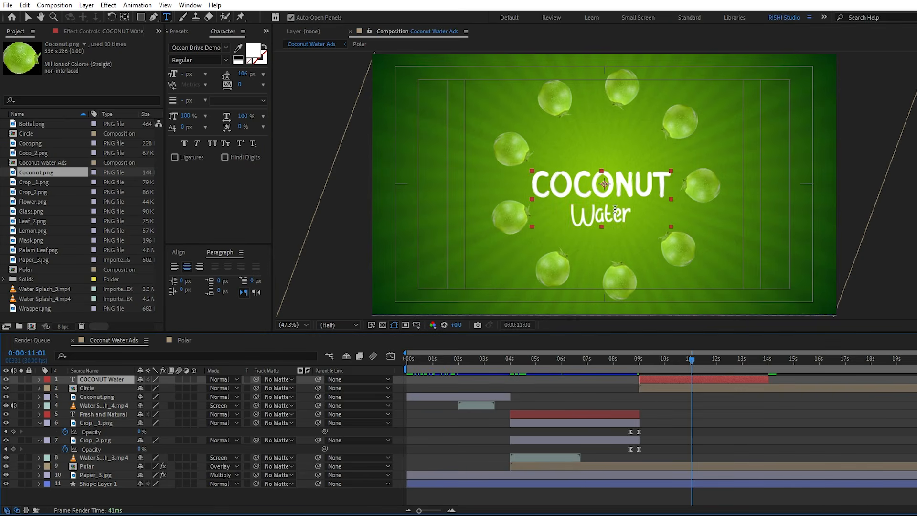
{"action": "key", "text": "ctrl+alt+Home"}
{"action": "key", "text": "ctrl+Home"}
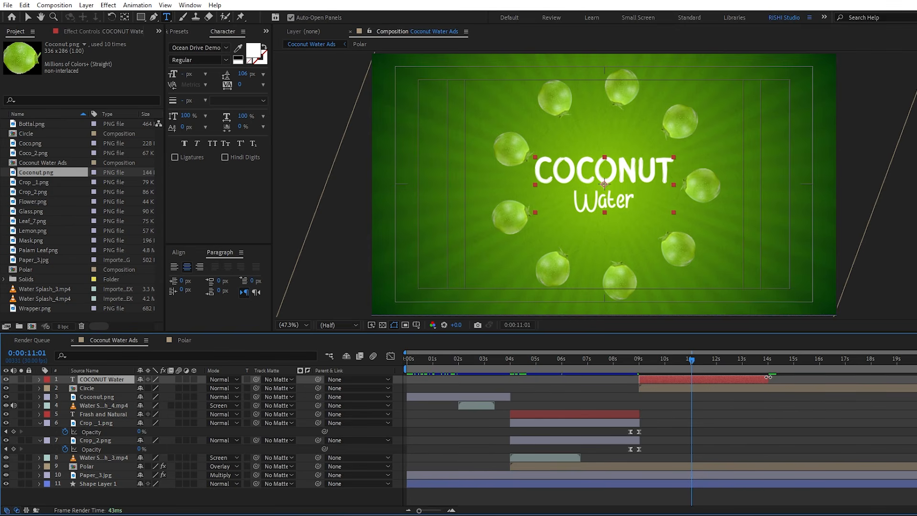
- Extend the end of the "COCONUT Water" layer to about 15 seconds and preview the animation from about 9 seconds
{"action": "left_click_drag", "start_coordinate": [768, 379], "coordinate": [795, 377]}
{"action": "left_click_drag", "start_coordinate": [648, 365], "coordinate": [640, 365]}
{"action": "key", "text": "space"}
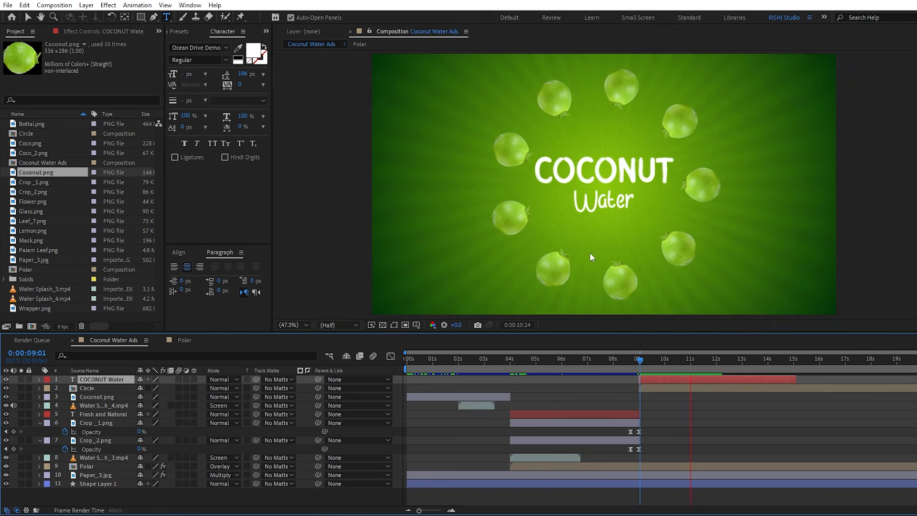
- In the "Circle" composition, add a Position keyframe to every coconut layer at 0:00:12:00
{"action": "left_click", "coordinate": [715, 365]}
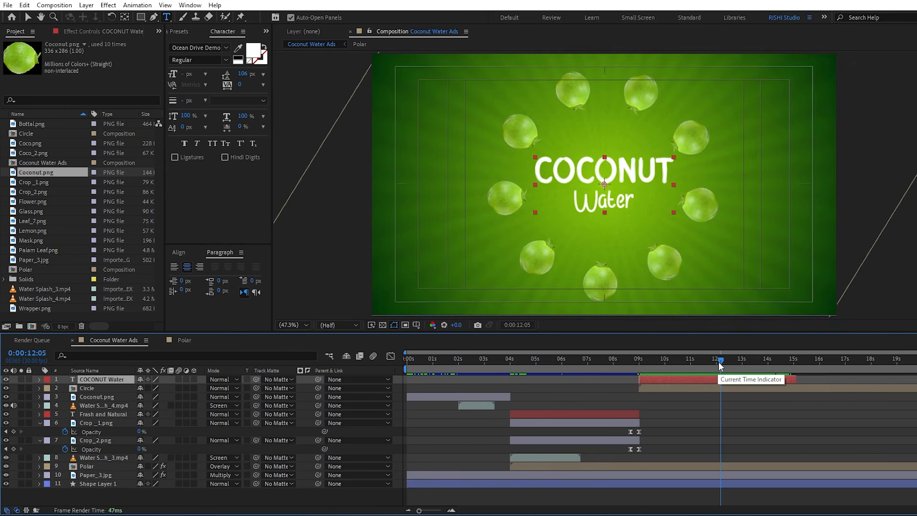
{"action": "left_click_drag", "start_coordinate": [718, 362], "coordinate": [715, 362]}
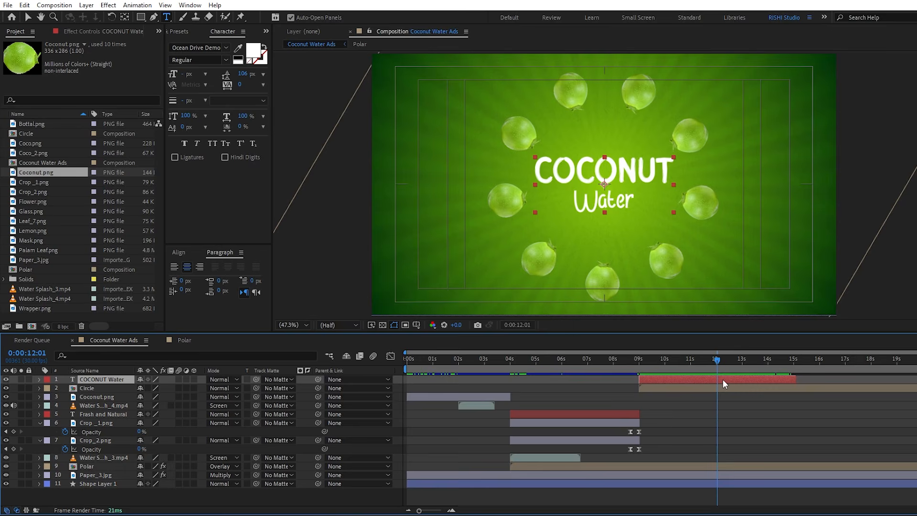
{"action": "key", "text": "u"}
{"action": "double_click", "coordinate": [720, 405]}
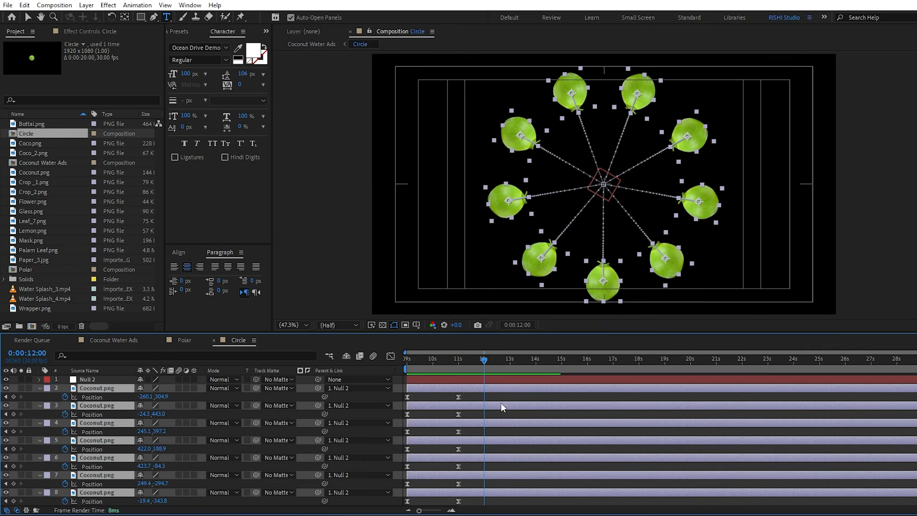
{"action": "left_click", "coordinate": [14, 396]}
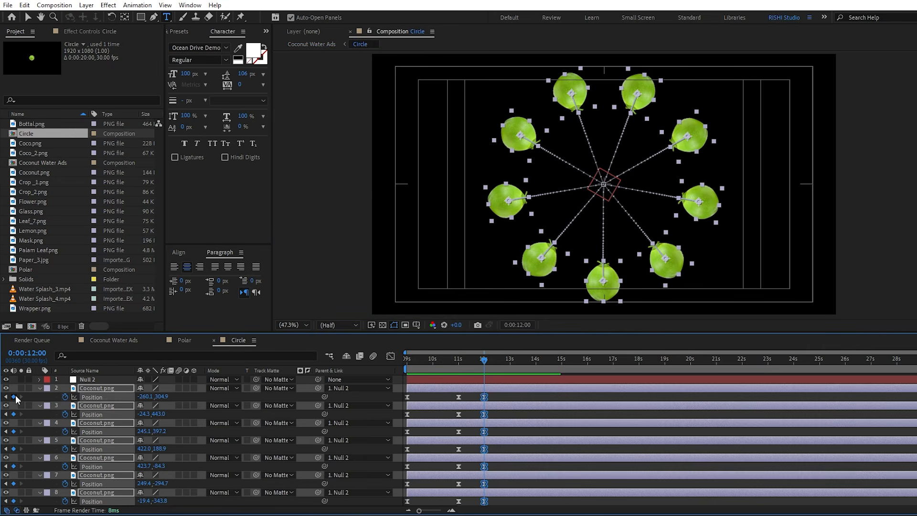
- At 0:00:14:00, paste each coconut layer's first Position keyframe, from 9 seconds, so the coconuts return to the centre
{"action": "left_click", "coordinate": [535, 364]}
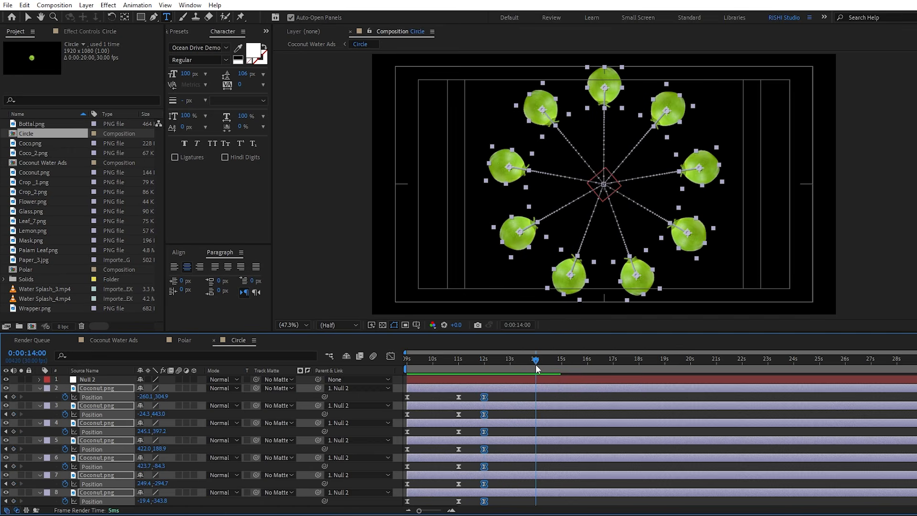
{"action": "left_click", "coordinate": [408, 397]}
{"action": "key", "text": "ctrl+c"}
{"action": "key", "text": "ctrl+v"}
{"action": "left_click", "coordinate": [407, 414]}
{"action": "key", "text": "ctrl+c"}
{"action": "key", "text": "ctrl+v"}
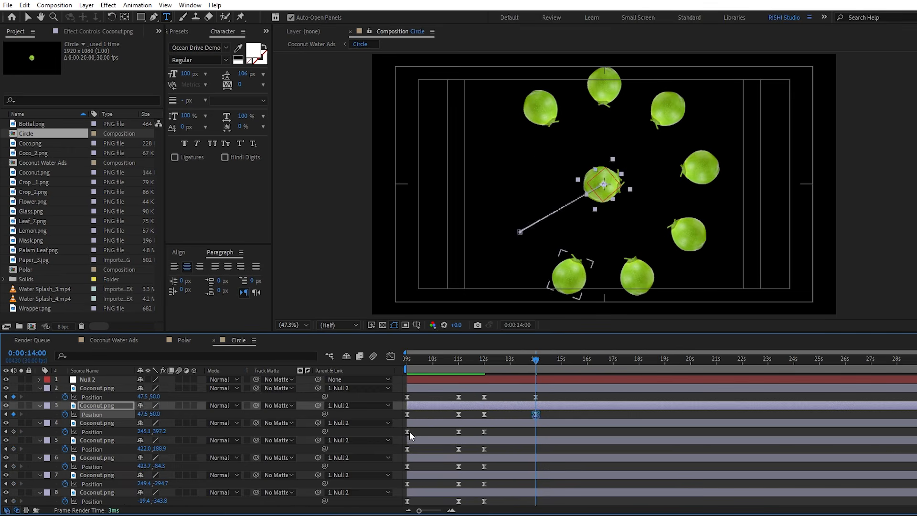
{"action": "left_click", "coordinate": [407, 432]}
{"action": "key", "text": "ctrl+c"}
{"action": "key", "text": "ctrl+v"}
{"action": "left_click", "coordinate": [407, 449]}
{"action": "key", "text": "ctrl+c"}
{"action": "key", "text": "ctrl+v"}
{"action": "left_click", "coordinate": [407, 466]}
{"action": "left_click", "coordinate": [407, 484]}
{"action": "key", "text": "ctrl+c"}
{"action": "key", "text": "ctrl+v"}
{"action": "scroll", "coordinate": [409, 480], "scroll_direction": "down", "scroll_amount": 1}
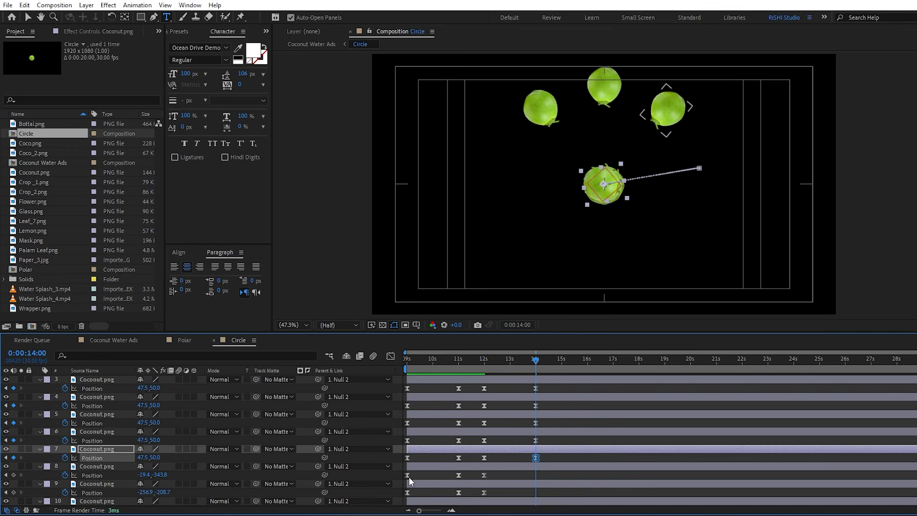
{"action": "left_click", "coordinate": [408, 475]}
{"action": "key", "text": "ctrl+c"}
{"action": "key", "text": "ctrl+v"}
{"action": "left_click", "coordinate": [407, 493]}
{"action": "key", "text": "ctrl+c"}
{"action": "key", "text": "ctrl+v"}
- Reshape the speed curve of all coconut Position keyframes between 12 and 14 seconds for a fast start and a long ease into the end
{"action": "scroll", "coordinate": [409, 497], "scroll_direction": "down", "scroll_amount": 1}
{"action": "left_click_drag", "start_coordinate": [550, 505], "coordinate": [479, 346]}
{"action": "left_click", "coordinate": [390, 356]}
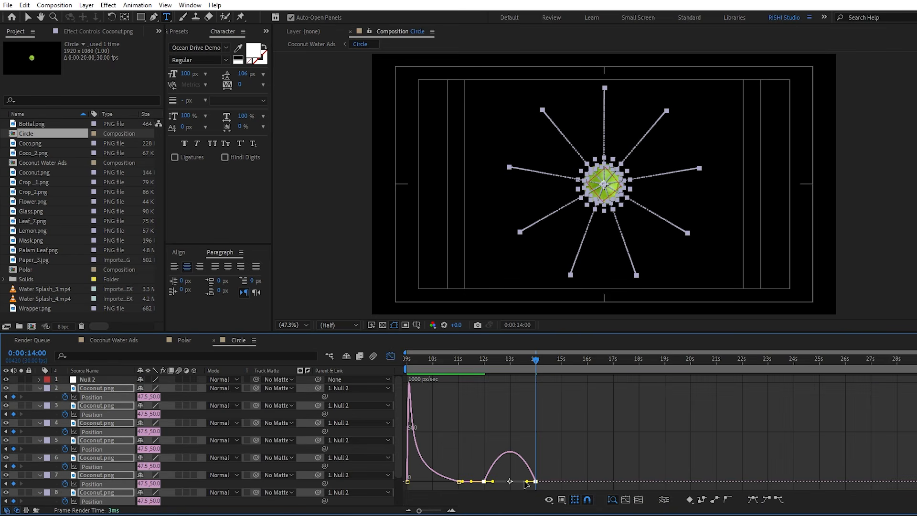
{"action": "left_click_drag", "start_coordinate": [527, 481], "coordinate": [484, 477]}
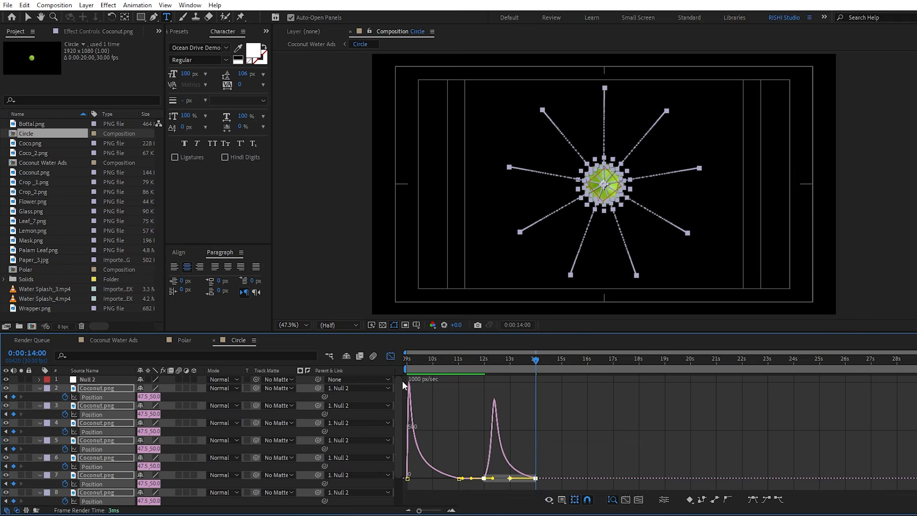
{"action": "left_click", "coordinate": [394, 358]}
- Return to the "Coconut Water Ads" composition and preview the animation from 0:00:09:00
{"action": "left_click", "coordinate": [405, 359]}
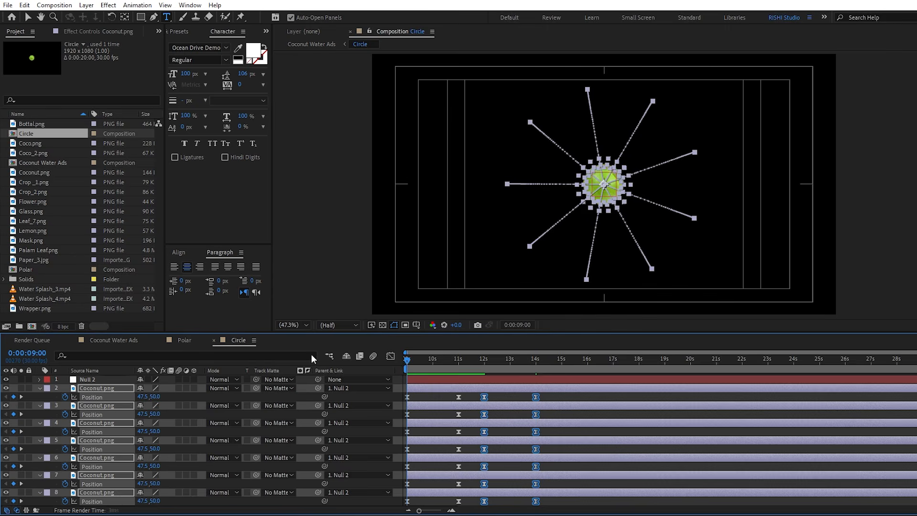
{"action": "left_click", "coordinate": [124, 335]}
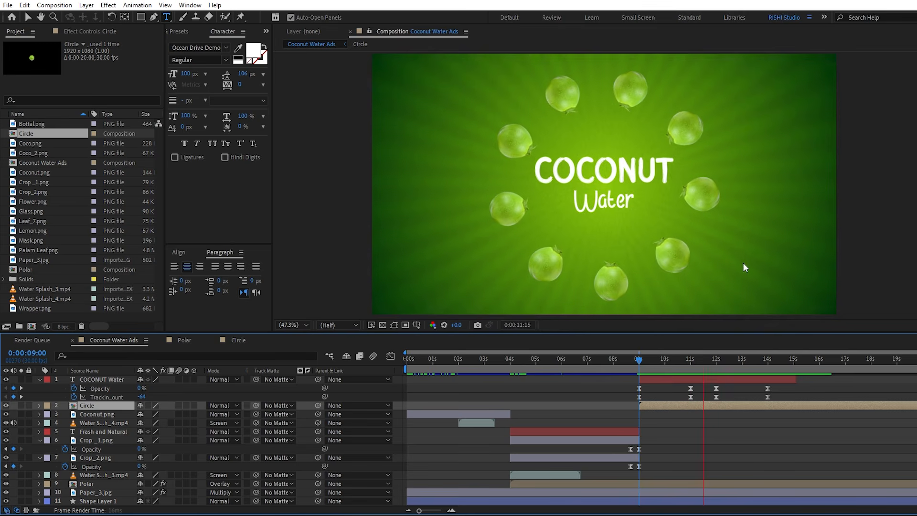
{"action": "key", "text": "space"}
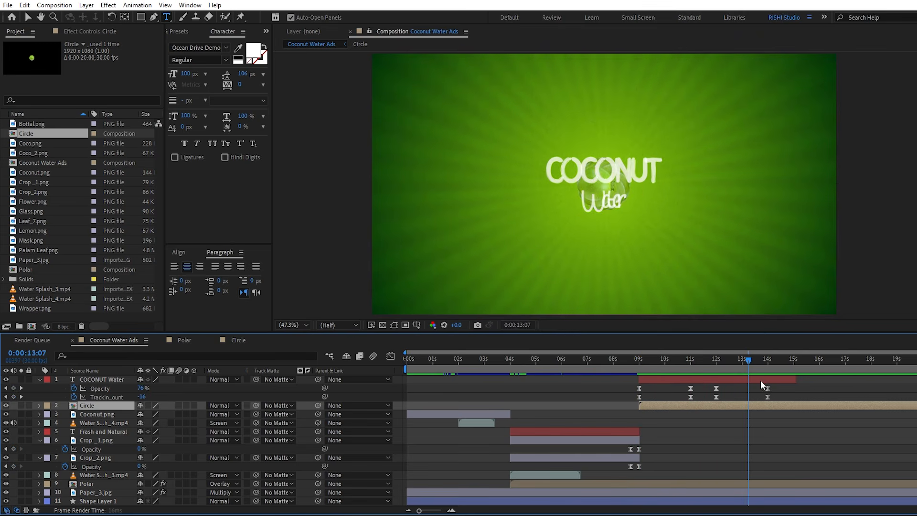
- Reshape the speed curves of the "COCONUT Water" Opacity and Tracking Amount keyframes between 12 and 14 seconds for a fast start and slow finish
{"action": "left_click", "coordinate": [761, 374]}
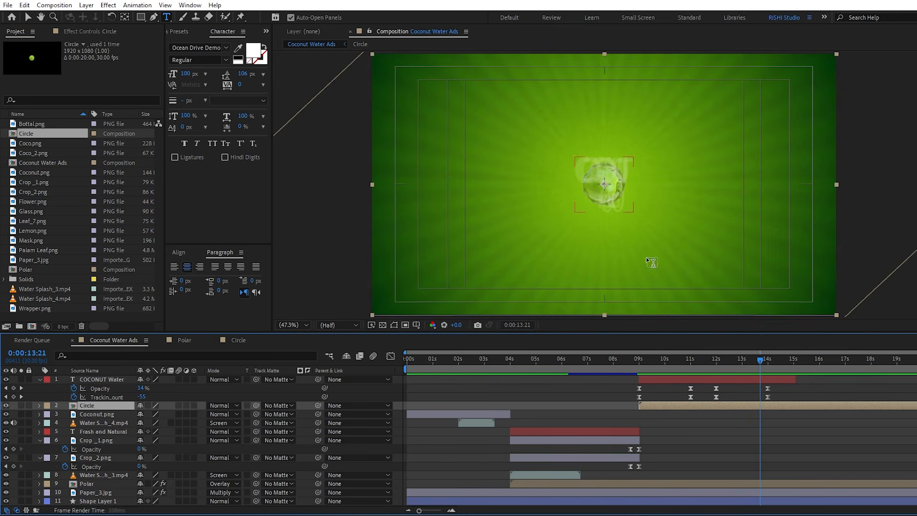
{"action": "left_click_drag", "start_coordinate": [773, 388], "coordinate": [712, 396]}
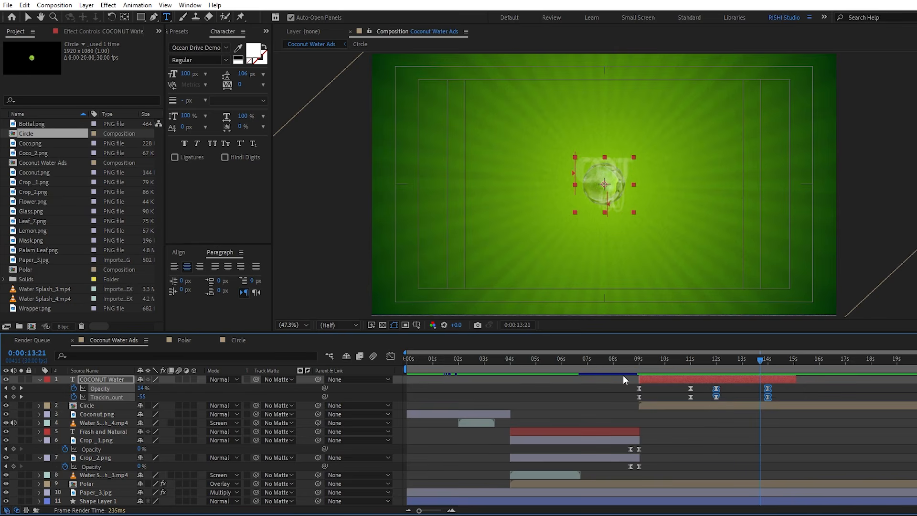
{"action": "left_click", "coordinate": [390, 355]}
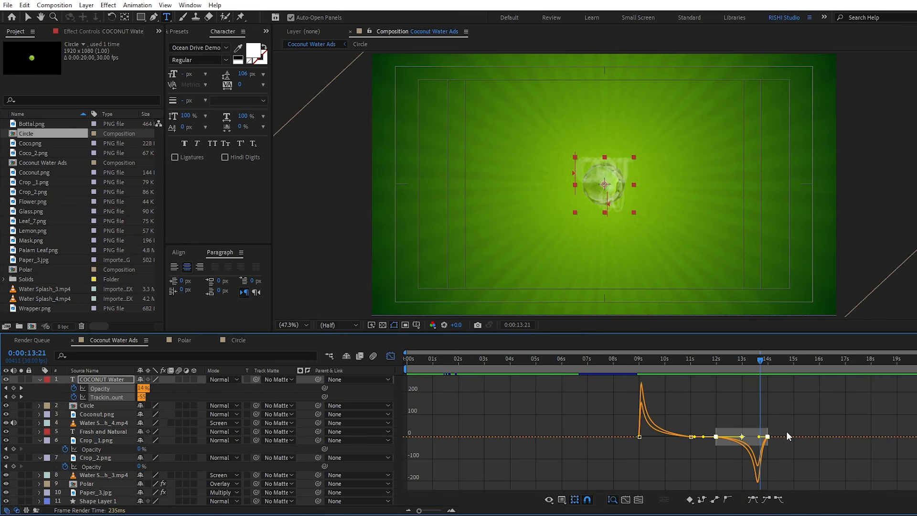
{"action": "left_click_drag", "start_coordinate": [786, 431], "coordinate": [707, 445]}
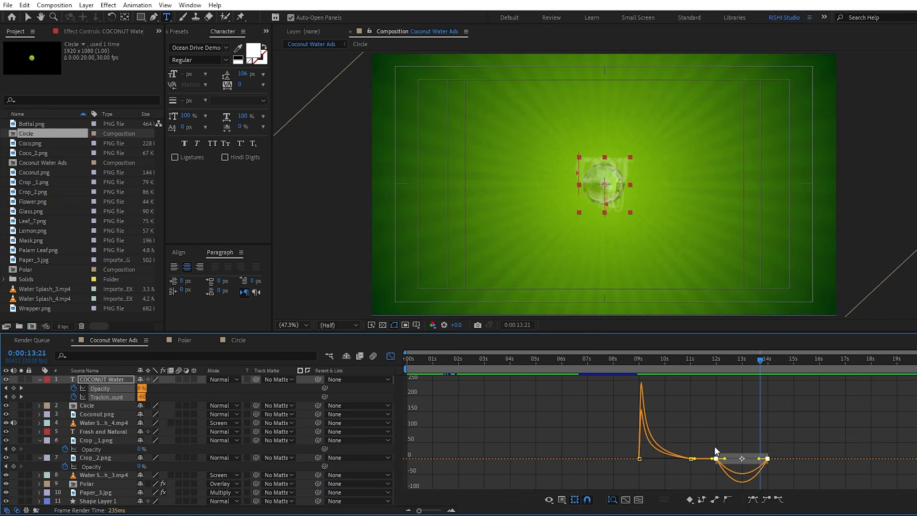
{"action": "left_click_drag", "start_coordinate": [759, 458], "coordinate": [711, 460]}
{"action": "left_click", "coordinate": [394, 355]}
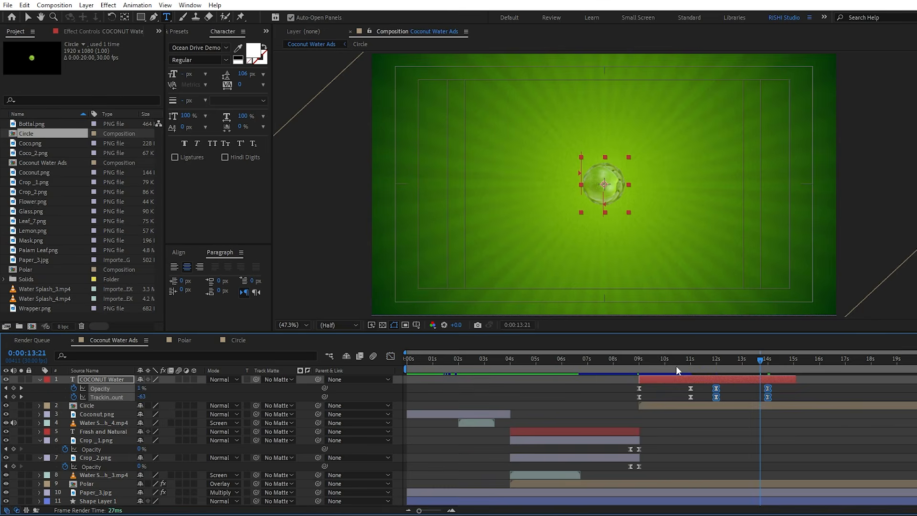
- Preview the title and coconuts' closing animation from just before 12 seconds
{"action": "left_click", "coordinate": [712, 365]}
{"action": "key", "text": "space"}
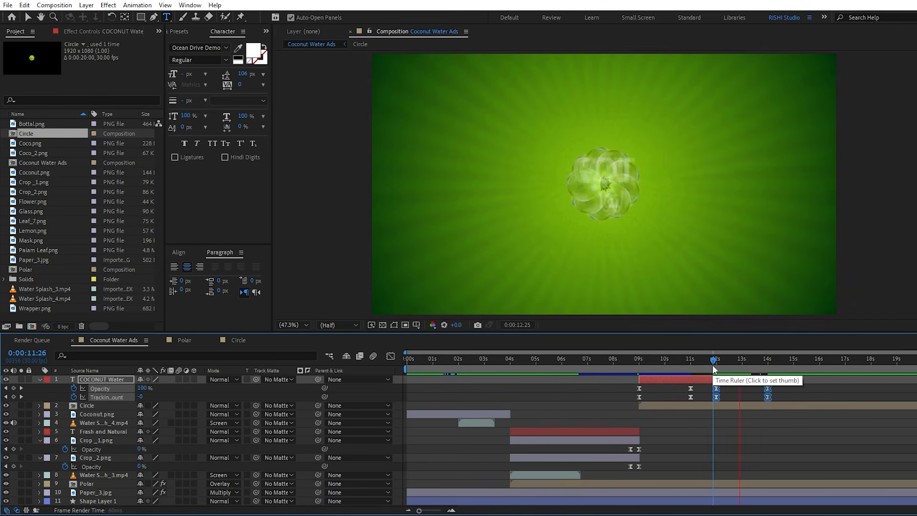
{"action": "key", "text": "space"}
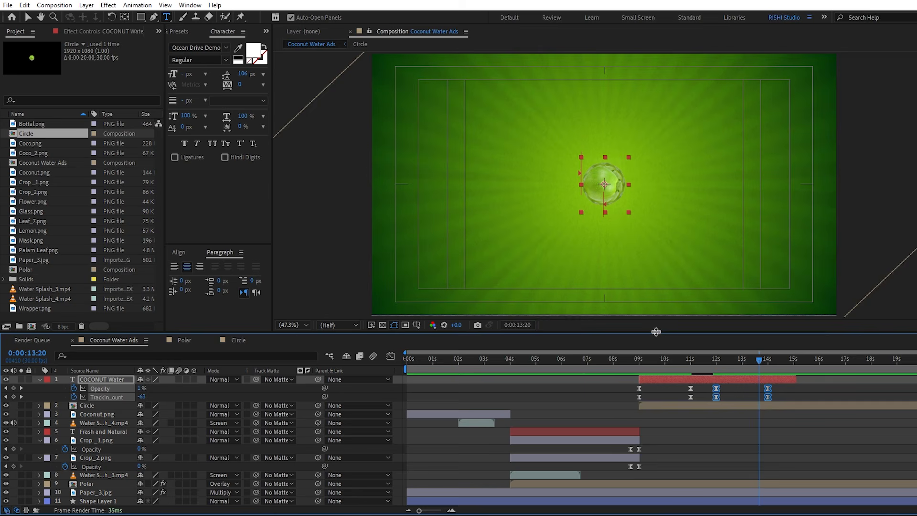
- Duplicate the "Circle" composition in the project and place the copy between the "COCONUT Water" and "Circle" layers
{"action": "left_click", "coordinate": [700, 365]}
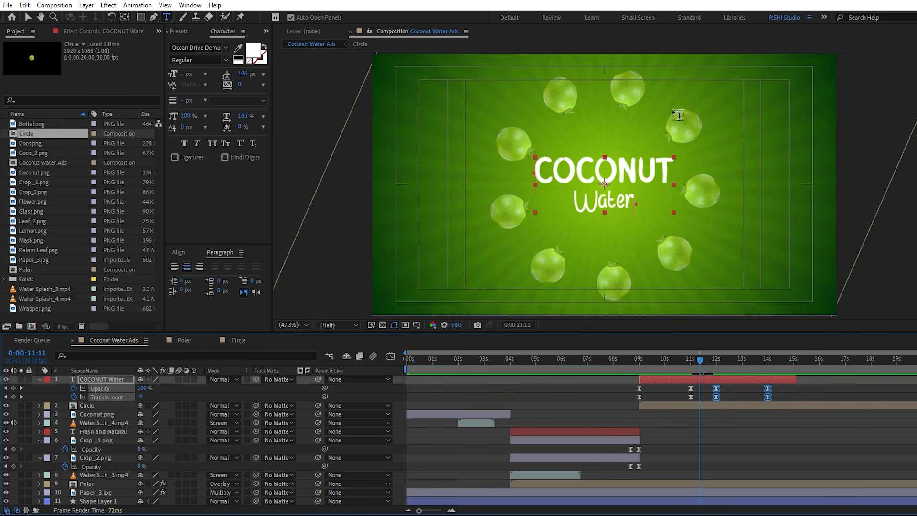
{"action": "key", "text": "v"}
{"action": "left_click", "coordinate": [684, 409]}
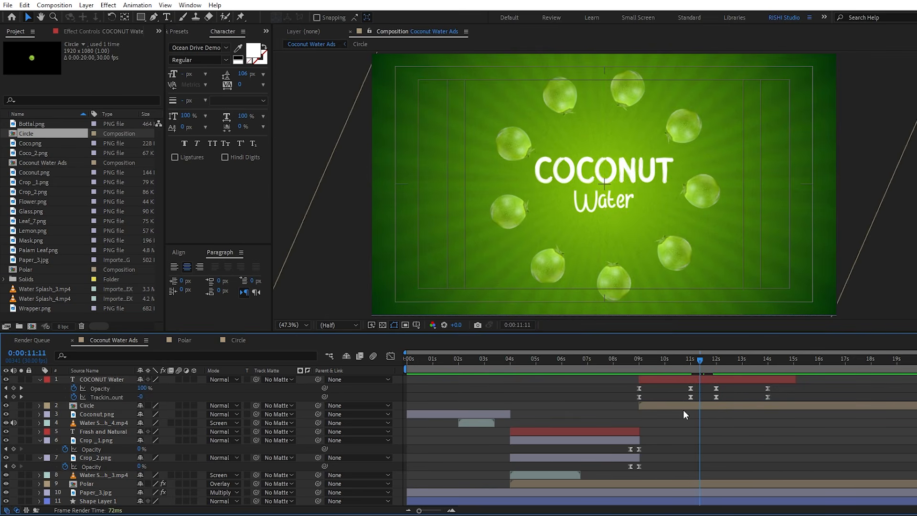
{"action": "left_click", "coordinate": [682, 406]}
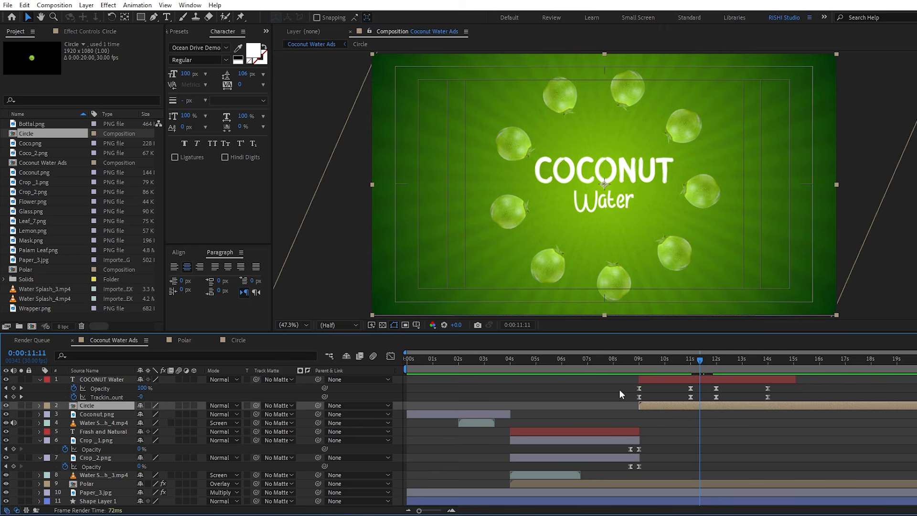
{"action": "left_click", "coordinate": [44, 141]}
{"action": "left_click", "coordinate": [29, 133]}
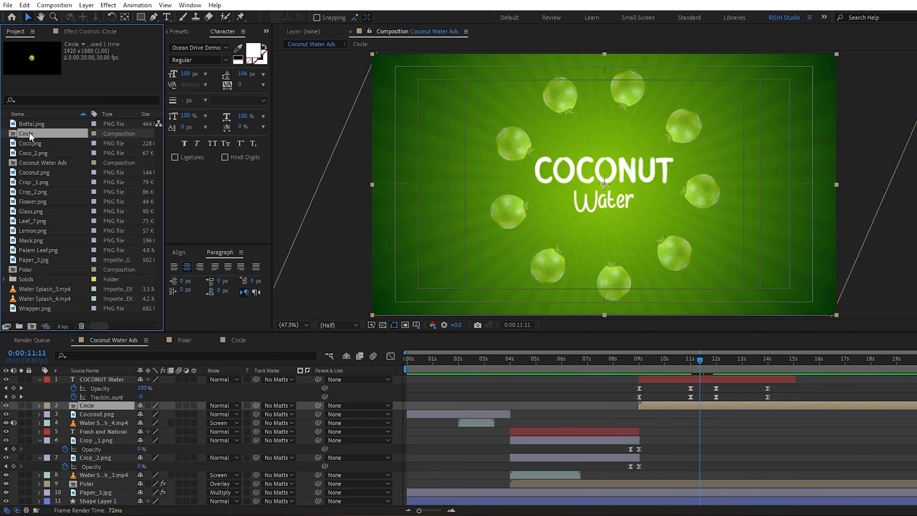
{"action": "key", "text": "ctrl+d"}
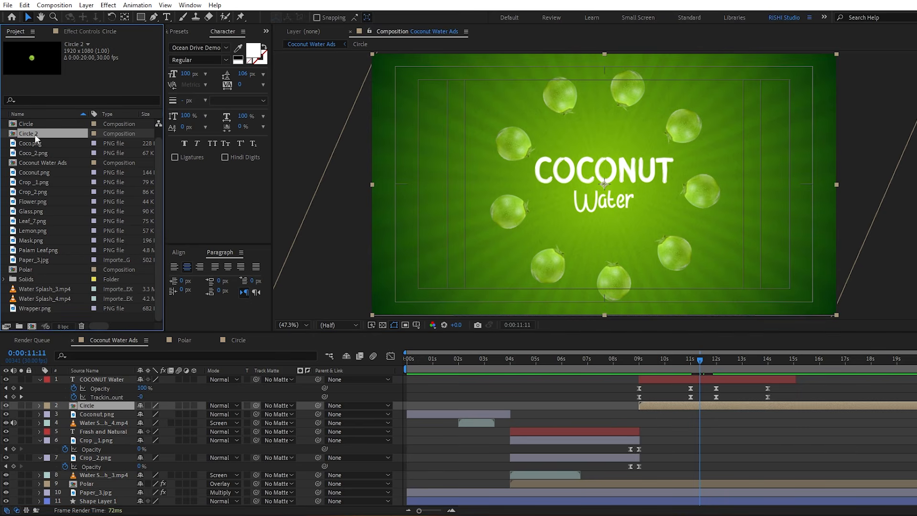
{"action": "left_click_drag", "start_coordinate": [35, 136], "coordinate": [104, 388]}
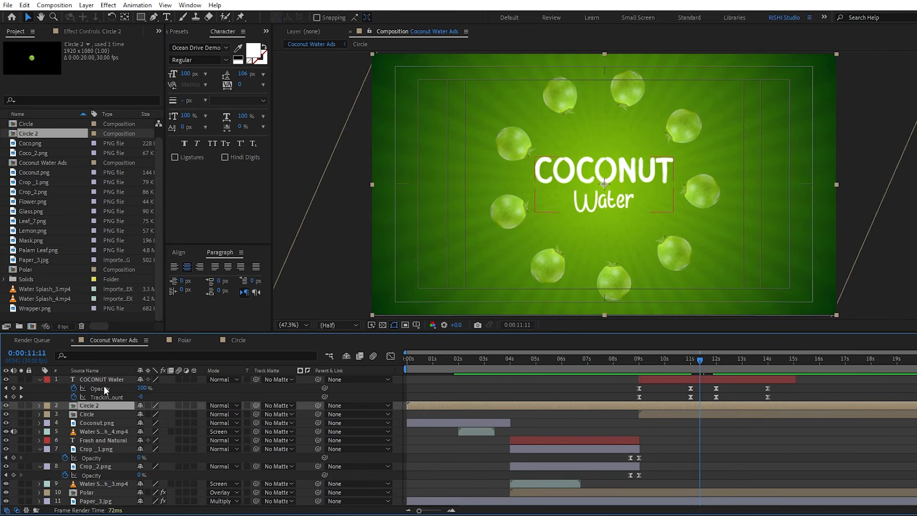
- Start the "Circle 2" layer at 0:00:09:00, aligned with the start of the "Circle" layer
{"action": "left_click", "coordinate": [642, 414]}
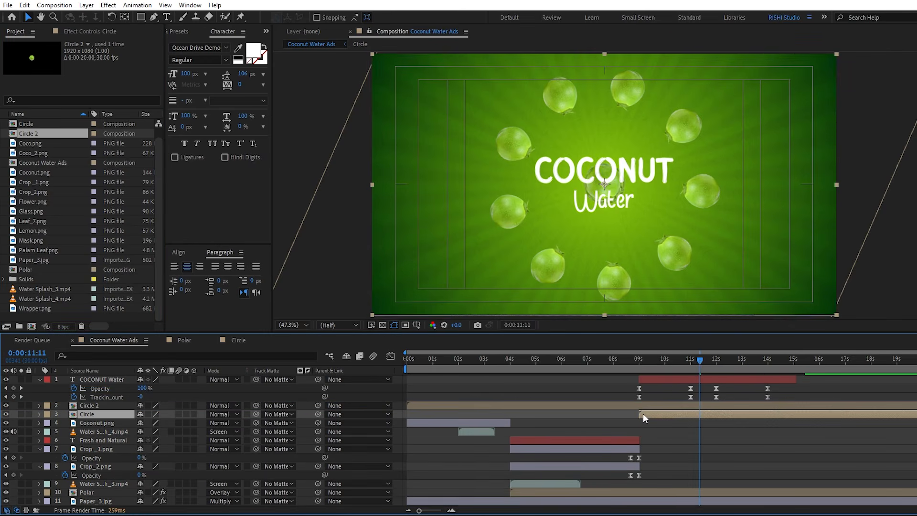
{"action": "key", "text": "i"}
{"action": "left_click", "coordinate": [642, 406]}
{"action": "key", "text": "bracketleft"}
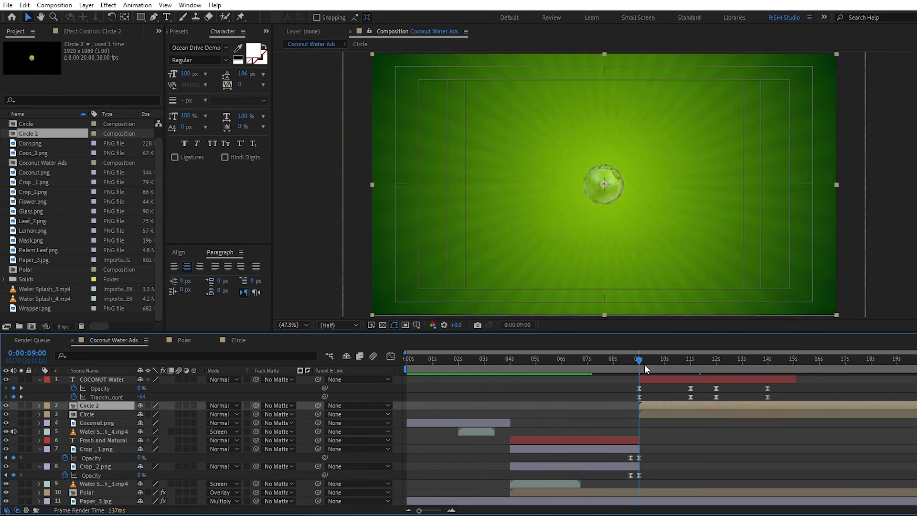
- Scale the "Circle 2" layer to 160% so its ring of coconuts surrounds the inner ring
{"action": "left_click_drag", "start_coordinate": [643, 364], "coordinate": [720, 359]}
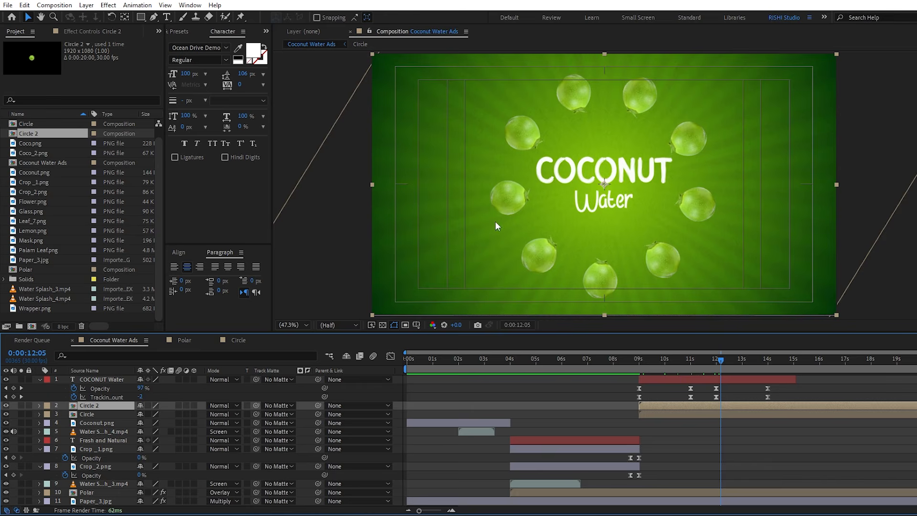
{"action": "key", "text": "s"}
{"action": "left_click", "coordinate": [153, 414]}
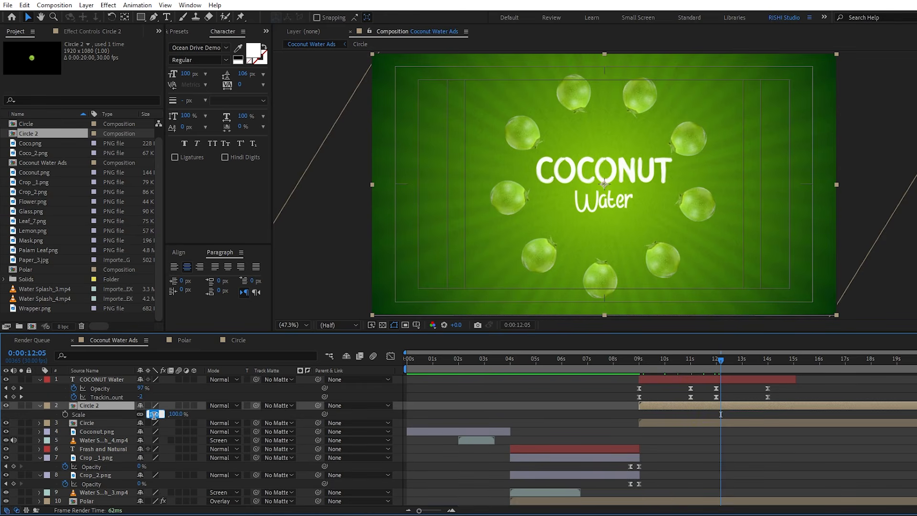
{"action": "key", "text": "Return"}
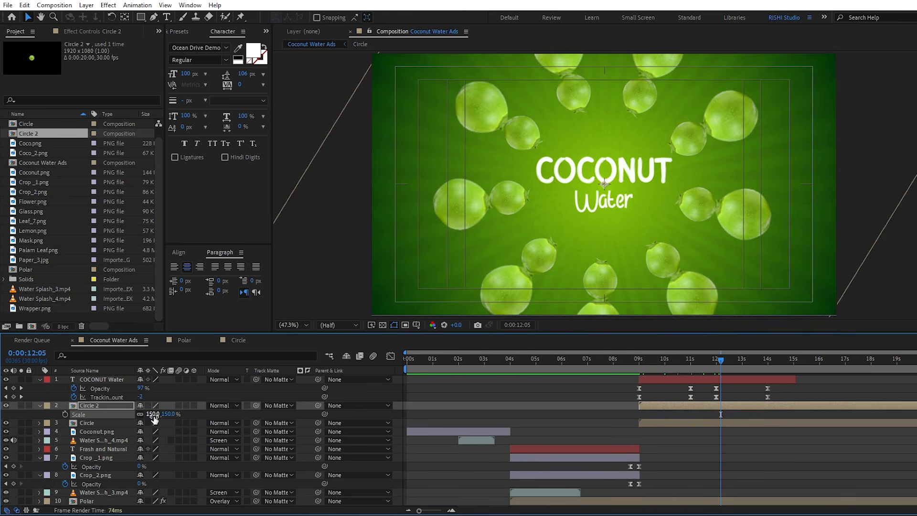
{"action": "left_click", "coordinate": [155, 413]}
{"action": "key", "text": "Return"}
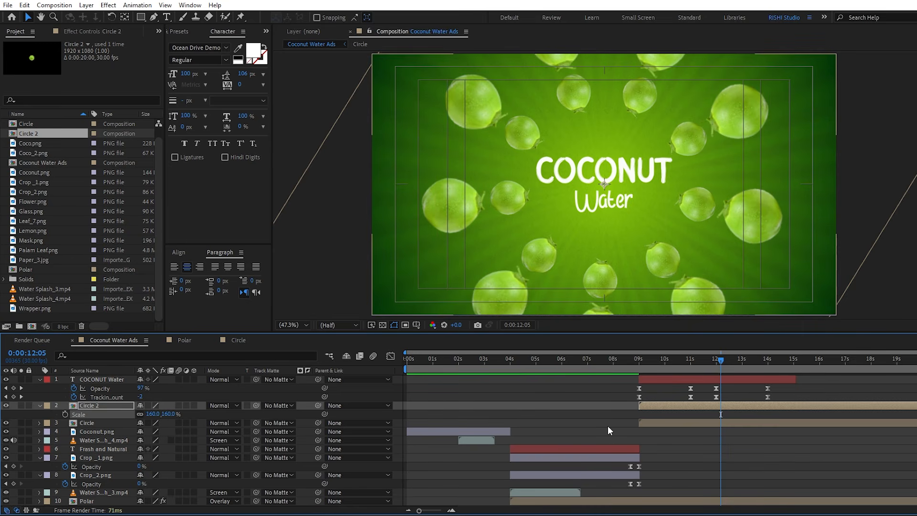
- In the "Circle 2" composition, change the Rotation expression of Null 2 to time*-10 for a reversed spin
{"action": "double_click", "coordinate": [645, 406]}
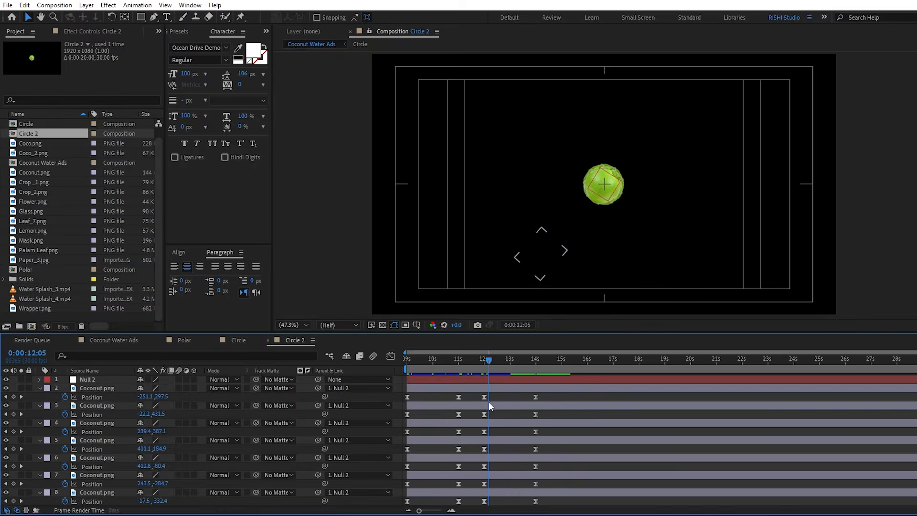
{"action": "left_click", "coordinate": [39, 379]}
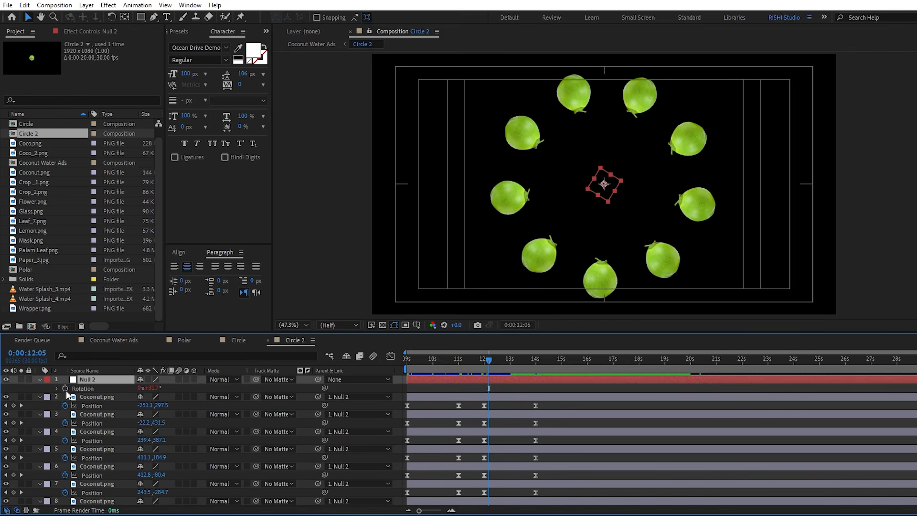
{"action": "key", "text": "r"}
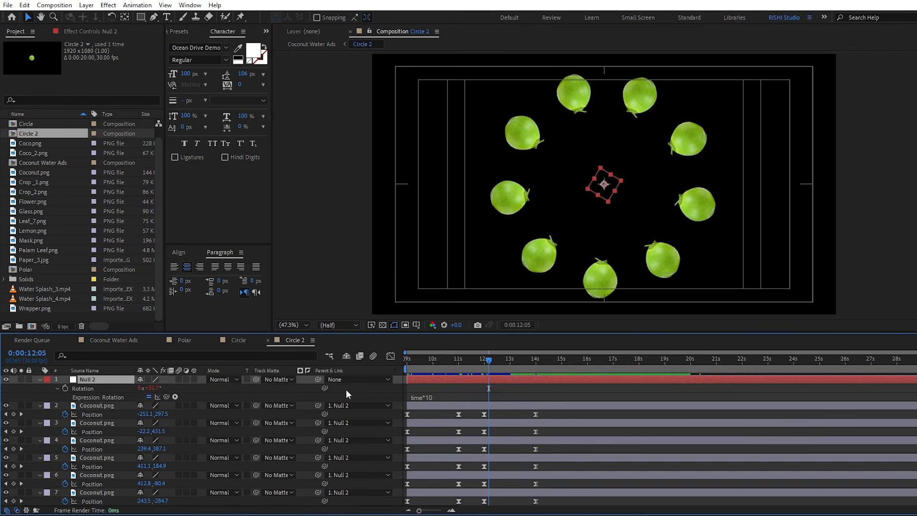
{"action": "left_click", "coordinate": [428, 399]}
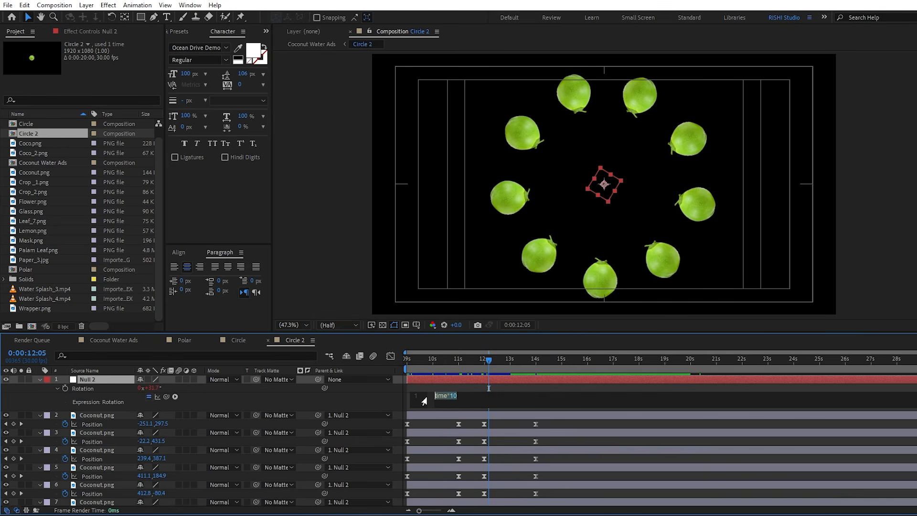
{"action": "left_click", "coordinate": [450, 398]}
{"action": "type", "text": "-"}
{"action": "key", "text": "KP_Enter"}
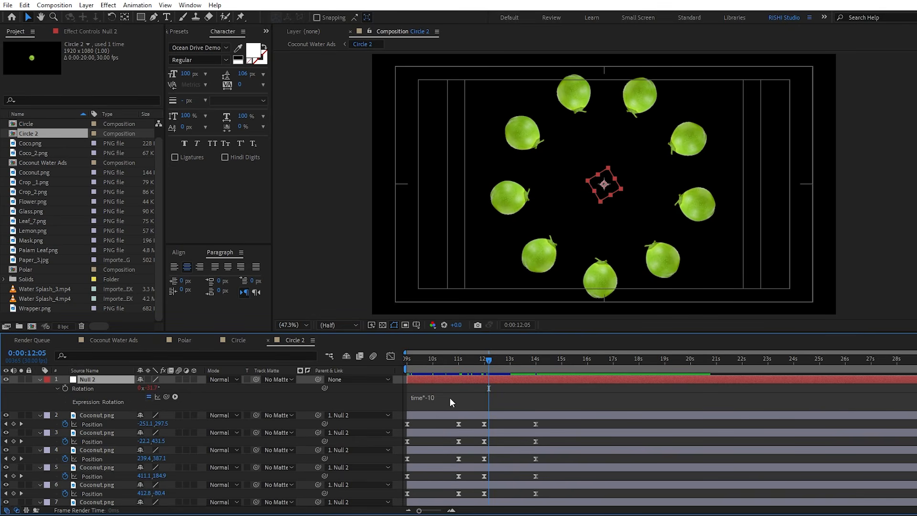
- Preview both coconut rings in the "Coconut Water Ads" composition from about 10 seconds
{"action": "left_click", "coordinate": [110, 340]}
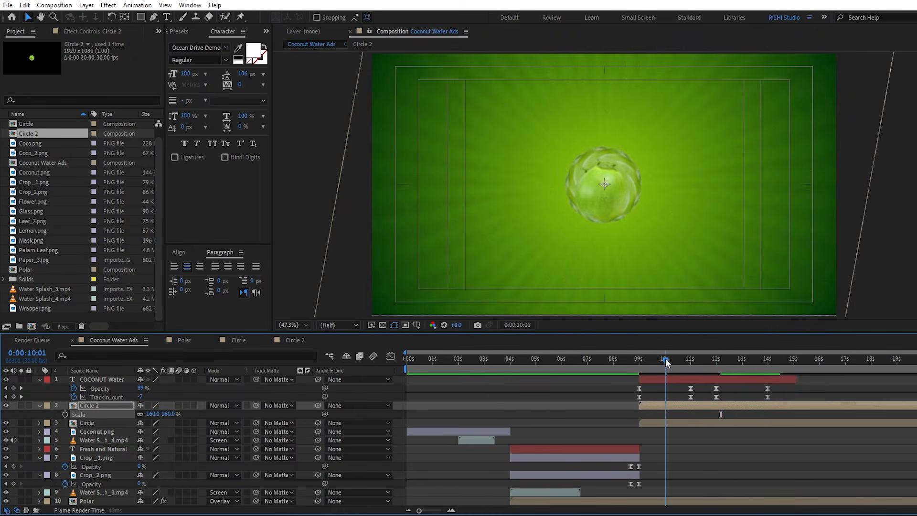
{"action": "left_click", "coordinate": [666, 359]}
{"action": "key", "text": "space"}
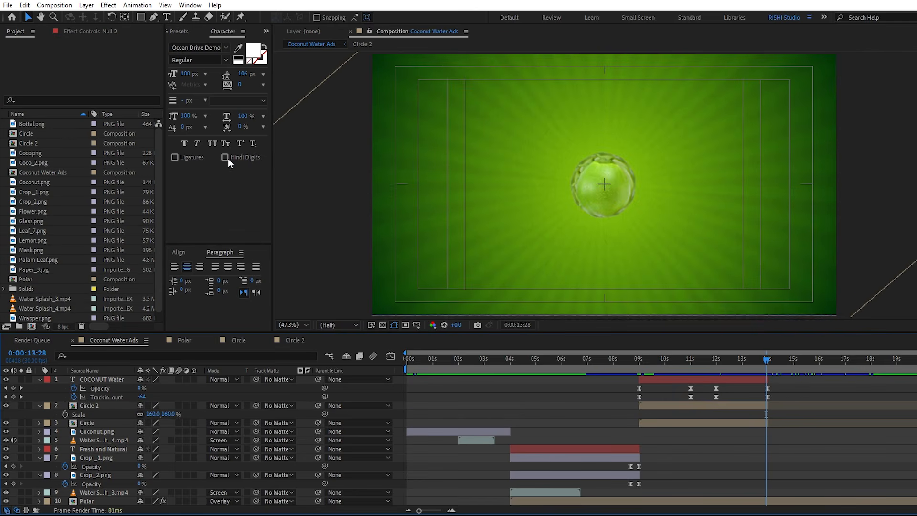
- Create a new composition from Bottal.png and stack Wrapper.png and Mask.png above the bottle layer
{"action": "left_click", "coordinate": [41, 124]}
{"action": "left_click_drag", "start_coordinate": [36, 124], "coordinate": [33, 328]}
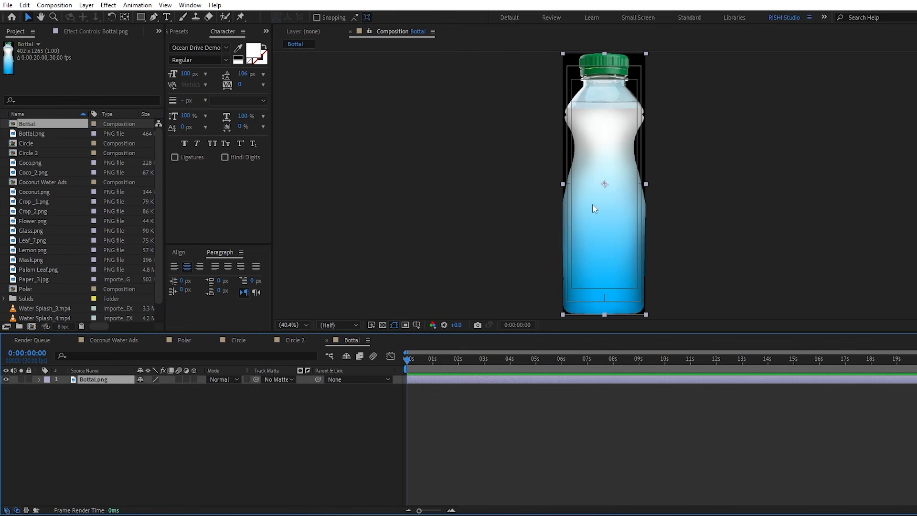
{"action": "scroll", "coordinate": [21, 262], "scroll_direction": "down", "scroll_amount": 2}
{"action": "left_click_drag", "start_coordinate": [40, 309], "coordinate": [68, 378]}
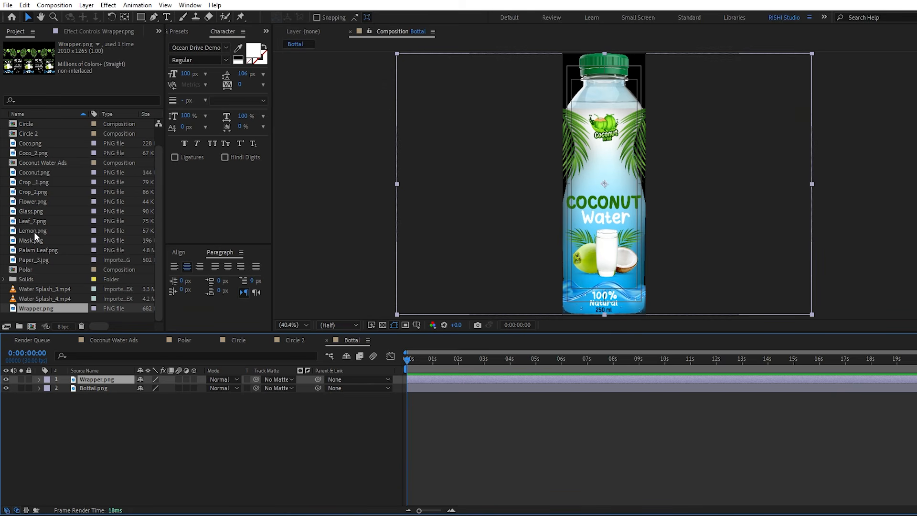
{"action": "left_click_drag", "start_coordinate": [30, 241], "coordinate": [79, 377]}
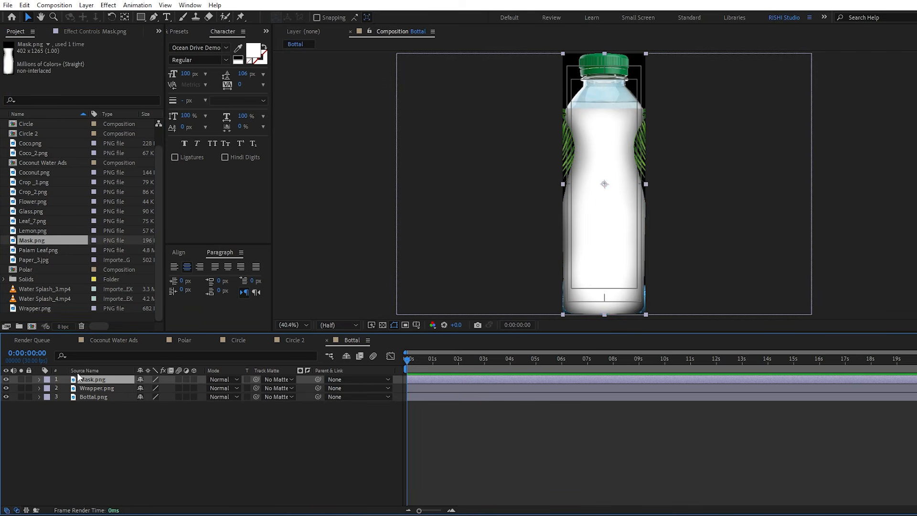
- Set Mask.png as the track matte of the Wrapper.png layer so the label fits the bottle
{"action": "left_click", "coordinate": [100, 389]}
{"action": "left_click", "coordinate": [281, 387]}
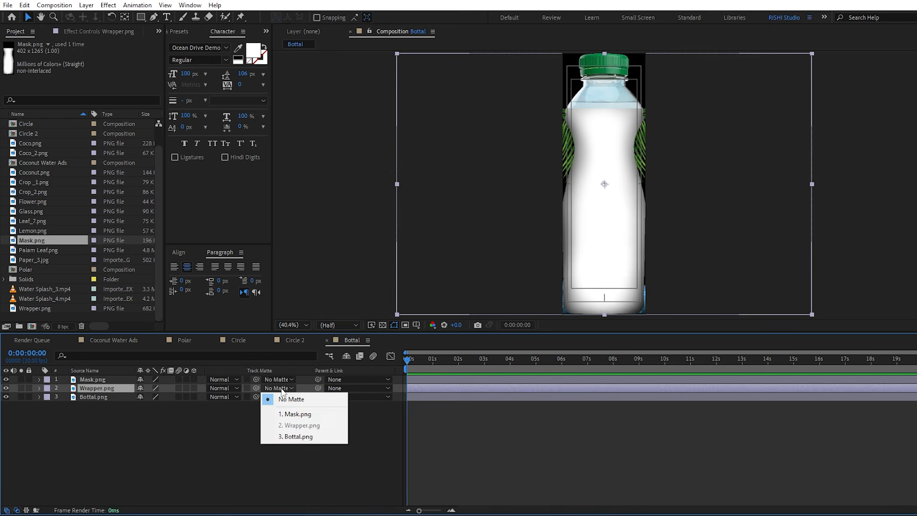
{"action": "left_click", "coordinate": [285, 412]}
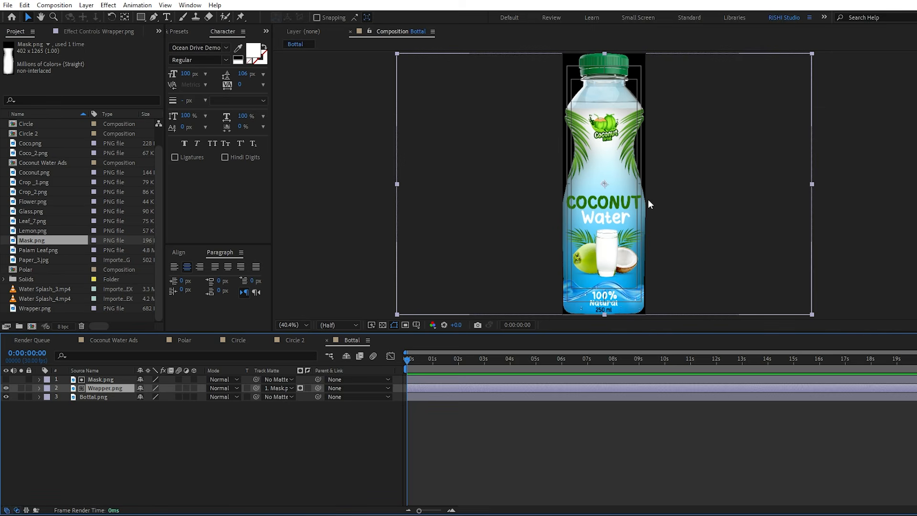
- Animate the Wrapper.png layer's Position from 1005.5, 632.5 at 0:00:00:00 to 203.5, 632.5 at 0:00:02:00
{"action": "left_click_drag", "start_coordinate": [607, 227], "coordinate": [762, 237]}
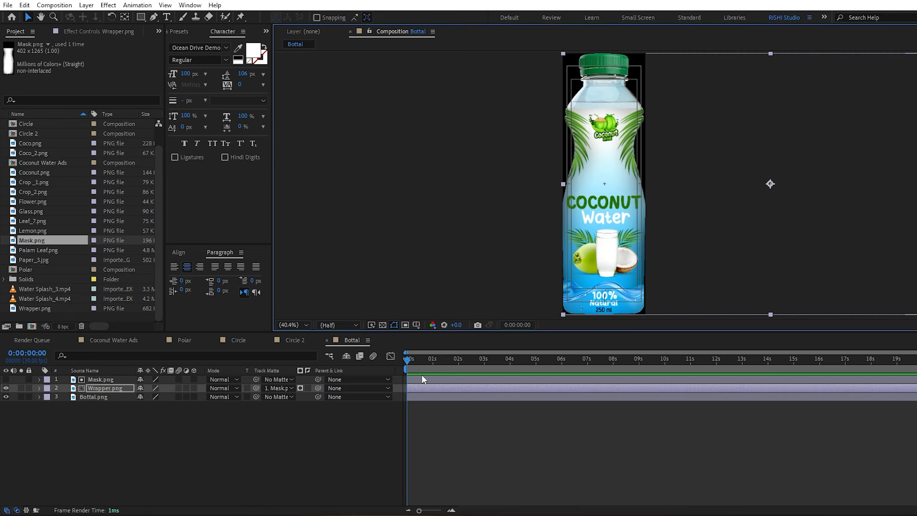
{"action": "key", "text": "p"}
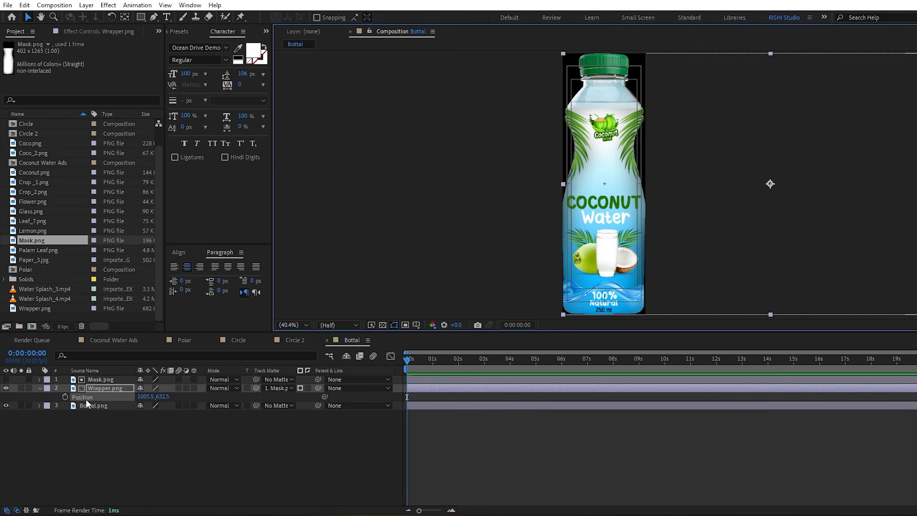
{"action": "left_click", "coordinate": [66, 397]}
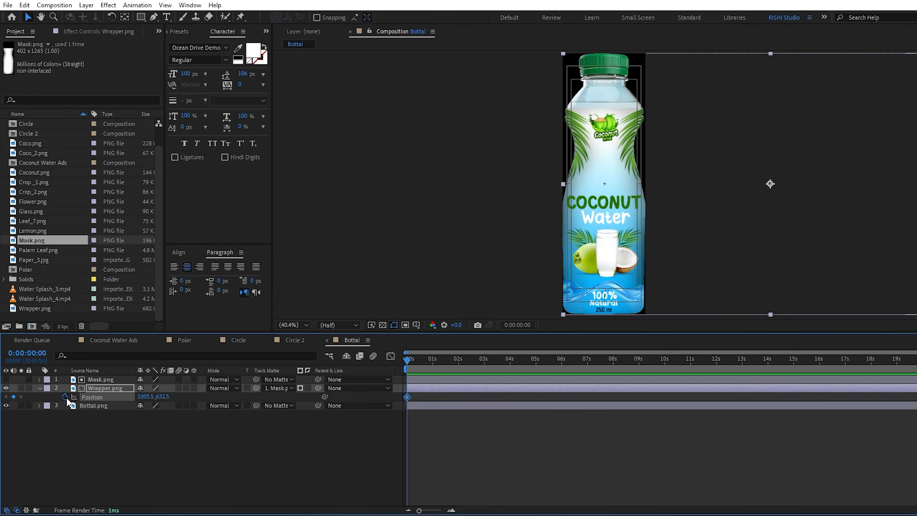
{"action": "left_click", "coordinate": [459, 363]}
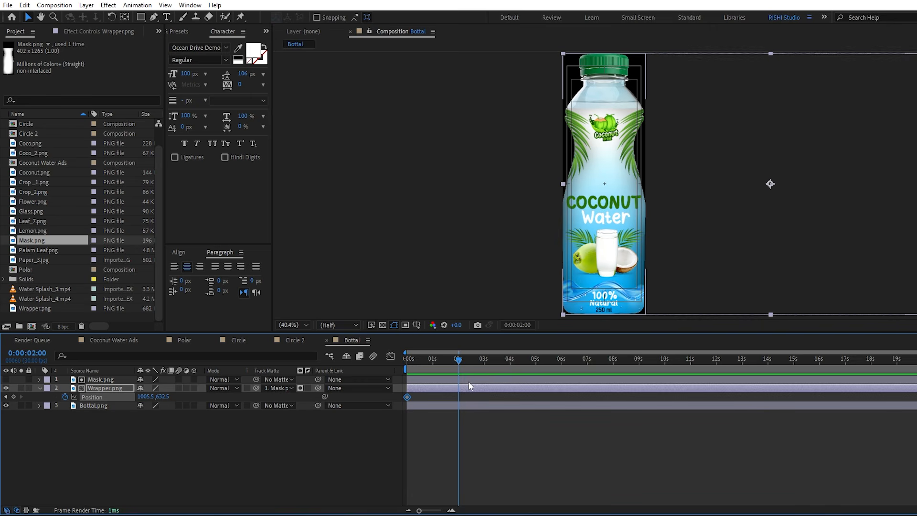
{"action": "left_click_drag", "start_coordinate": [732, 201], "coordinate": [567, 214]}
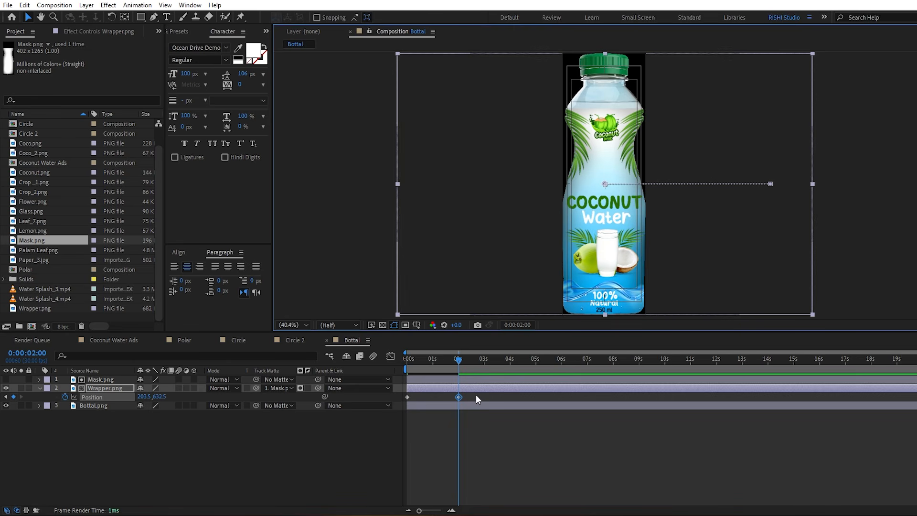
- Apply Easy Ease to both wrapper Position keyframes and reshape their speed curve for an early peak and slow finish
{"action": "left_click_drag", "start_coordinate": [475, 394], "coordinate": [404, 395]}
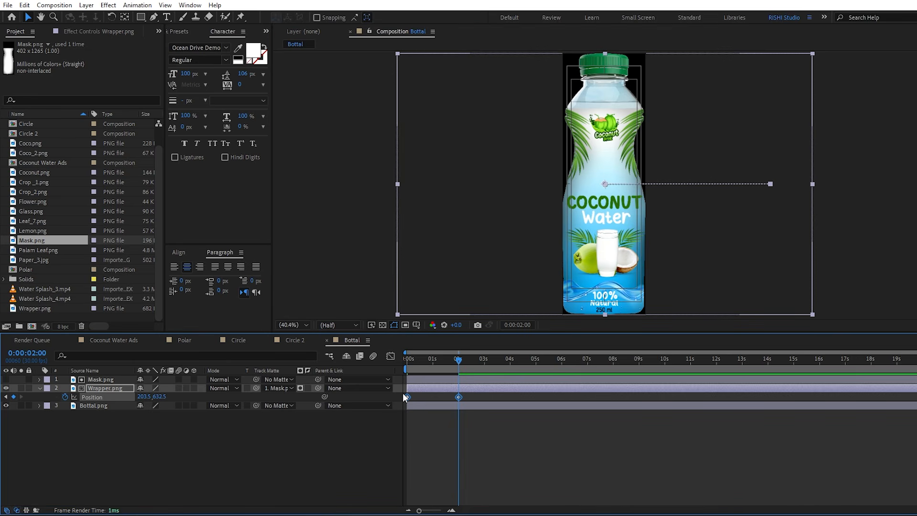
{"action": "key", "text": "F9"}
{"action": "left_click", "coordinate": [390, 356]}
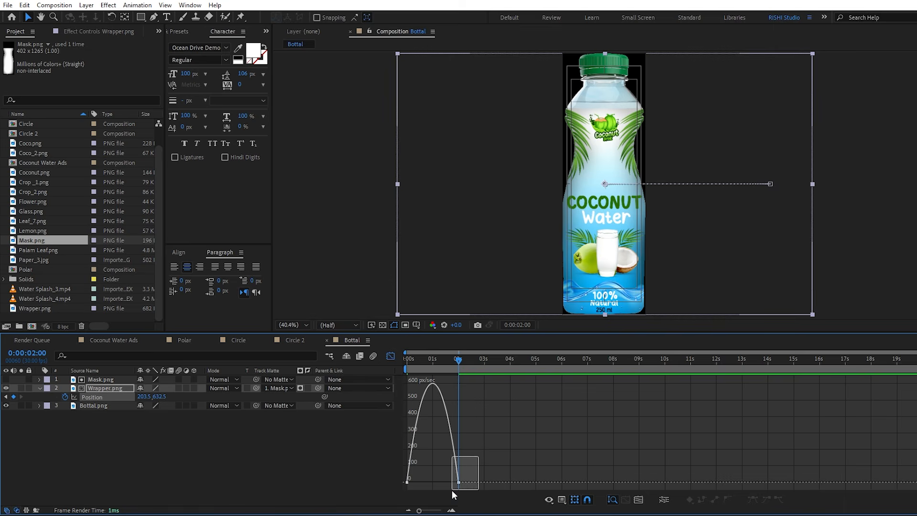
{"action": "left_click_drag", "start_coordinate": [452, 490], "coordinate": [394, 481]}
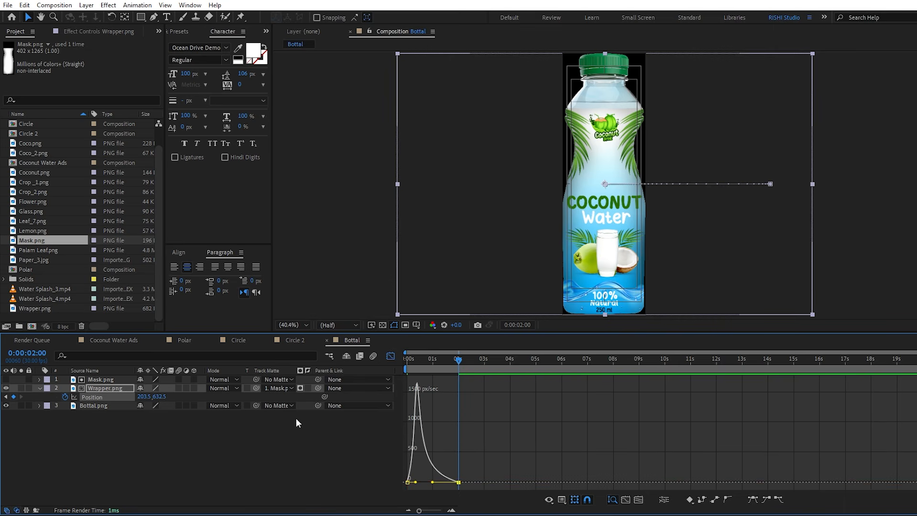
- Add the "Bottal" composition as the top layer of "Coconut Water Ads", starting at 0:00:12:00, and scale it to 68%
{"action": "left_click", "coordinate": [114, 340]}
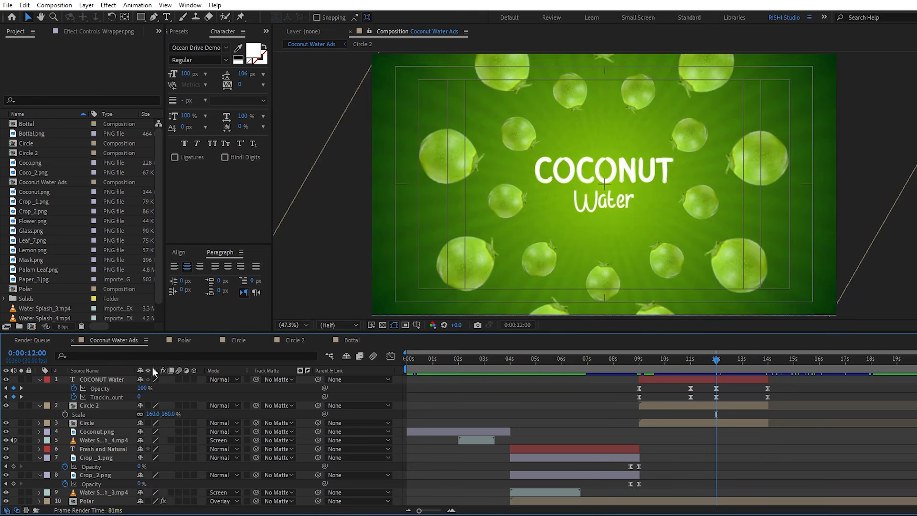
{"action": "left_click", "coordinate": [28, 125]}
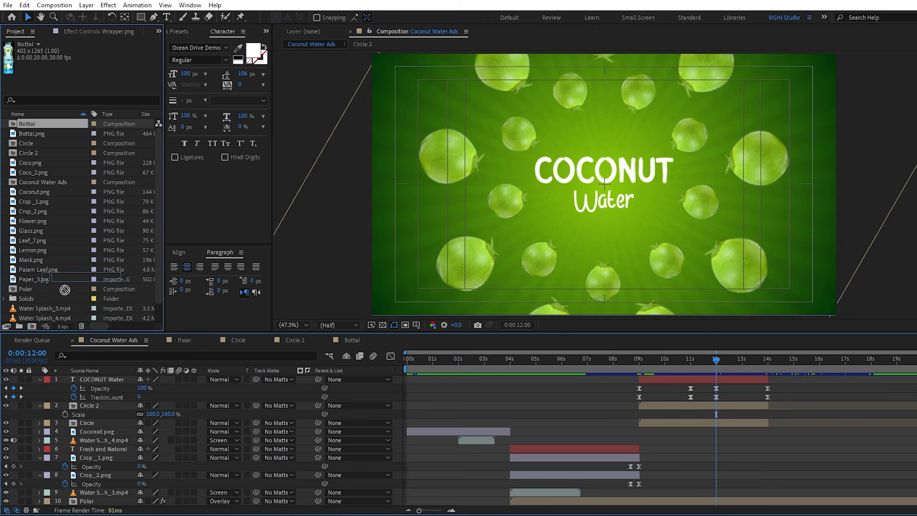
{"action": "left_click", "coordinate": [87, 379]}
{"action": "key", "text": "ctrl+slash"}
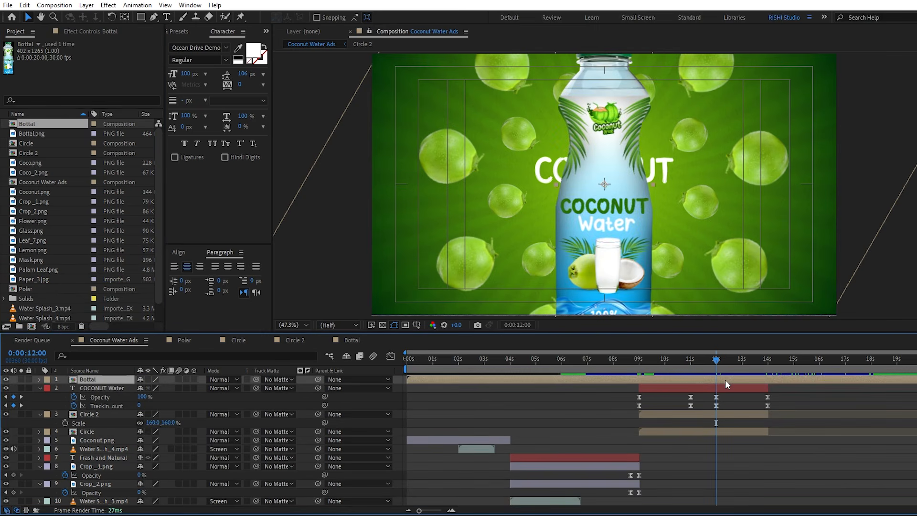
{"action": "key", "text": "bracketleft"}
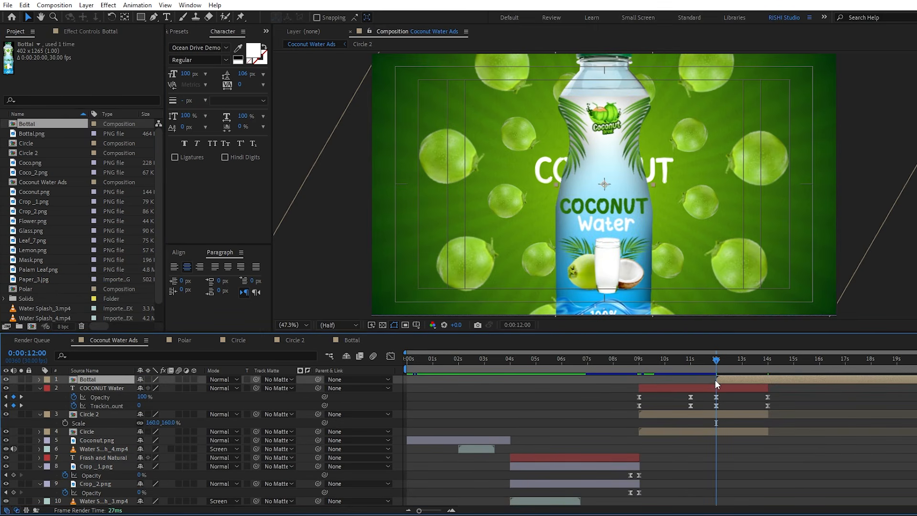
{"action": "key", "text": "alt+shift+s"}
{"action": "left_click_drag", "start_coordinate": [151, 387], "coordinate": [135, 387]}
- Animate the "Bottal" layer's Position from 960, -620 at 0:00:12:00 to 960, 540 at 0:00:14:01
{"action": "left_click", "coordinate": [768, 365]}
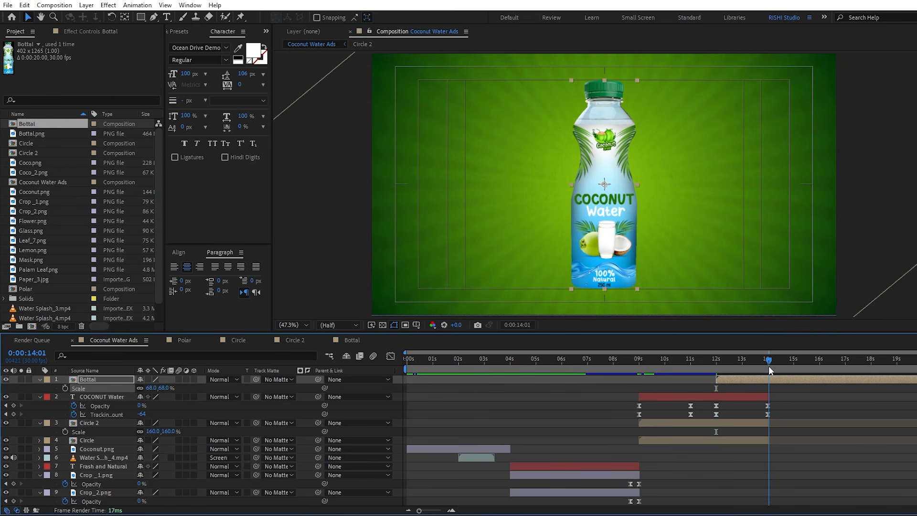
{"action": "key", "text": "alt+shift+p"}
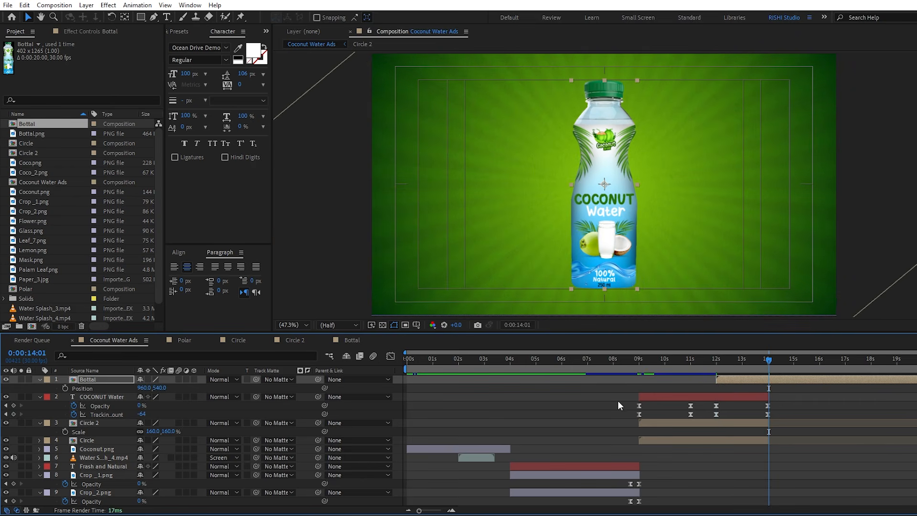
{"action": "left_click", "coordinate": [66, 387]}
{"action": "key", "text": "j"}
{"action": "key", "text": "shift+Up"}
{"action": "key", "text": "shift+Up"}
{"action": "key", "text": "shift+Up"}
{"action": "key", "text": "shift+Up"}
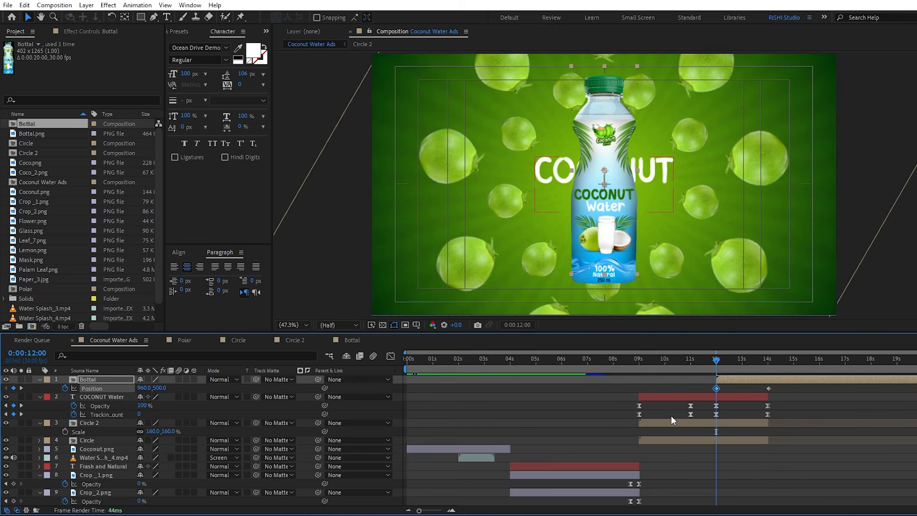
{"action": "key", "text": "shift+Up"}
{"action": "key", "text": "shift+Up"}
{"action": "key", "text": "shift+Up"}
{"action": "key", "text": "shift+Up"}
{"action": "key", "text": "shift+Up"}
{"action": "key", "text": "shift+Up"}
{"action": "key", "text": "shift+Up"}
{"action": "key", "text": "shift+Up"}
{"action": "key", "text": "shift+Up"}
{"action": "key", "text": "shift+Up"}
{"action": "key", "text": "shift+Up"}
{"action": "key", "text": "shift+Up"}
{"action": "key", "text": "shift+Up"}
{"action": "key", "text": "shift+Up"}
{"action": "key", "text": "shift+Up"}
{"action": "key", "text": "shift+Up"}
{"action": "key", "text": "shift+Up"}
{"action": "key", "text": "shift+Up"}
{"action": "key", "text": "shift+Up"}
{"action": "key", "text": "shift+Up"}
- Apply Easy Ease to the "Bottal" Position keyframes, reshape their speed curve, and preview the bottle's entrance from 12 seconds
{"action": "left_click_drag", "start_coordinate": [784, 385], "coordinate": [710, 389]}
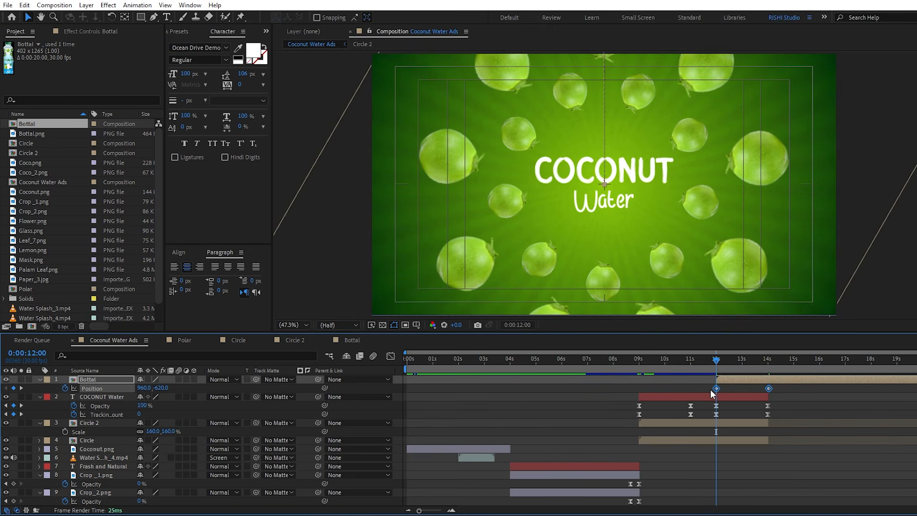
{"action": "key", "text": "F9"}
{"action": "left_click", "coordinate": [395, 355]}
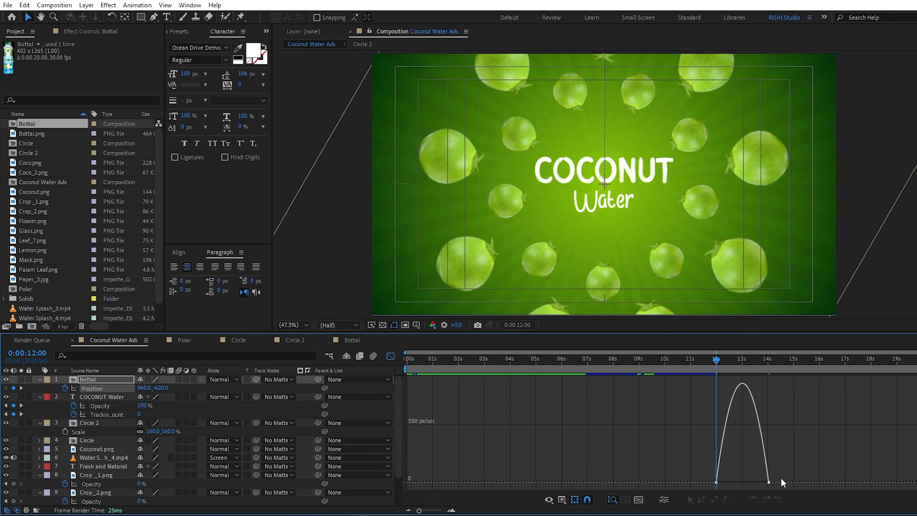
{"action": "left_click_drag", "start_coordinate": [689, 481], "coordinate": [706, 480]}
{"action": "left_click", "coordinate": [394, 354]}
{"action": "key", "text": "space"}
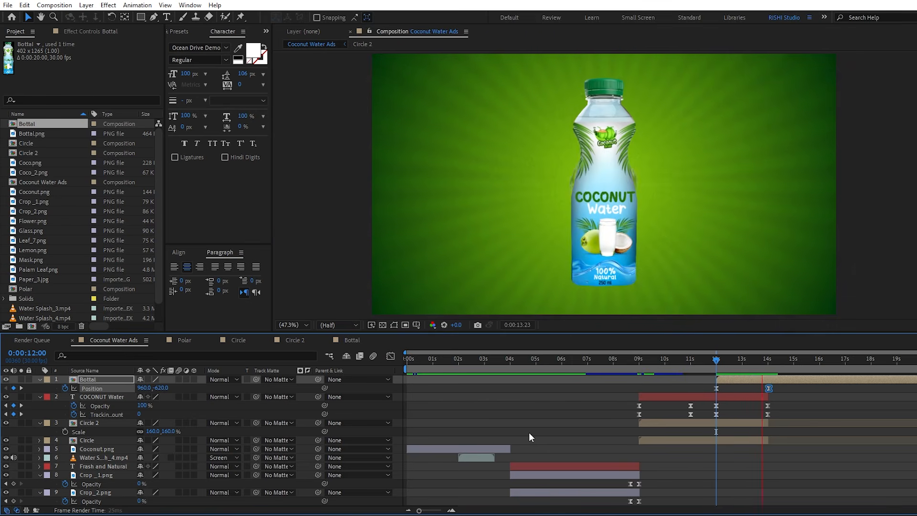
{"action": "key", "text": "space"}
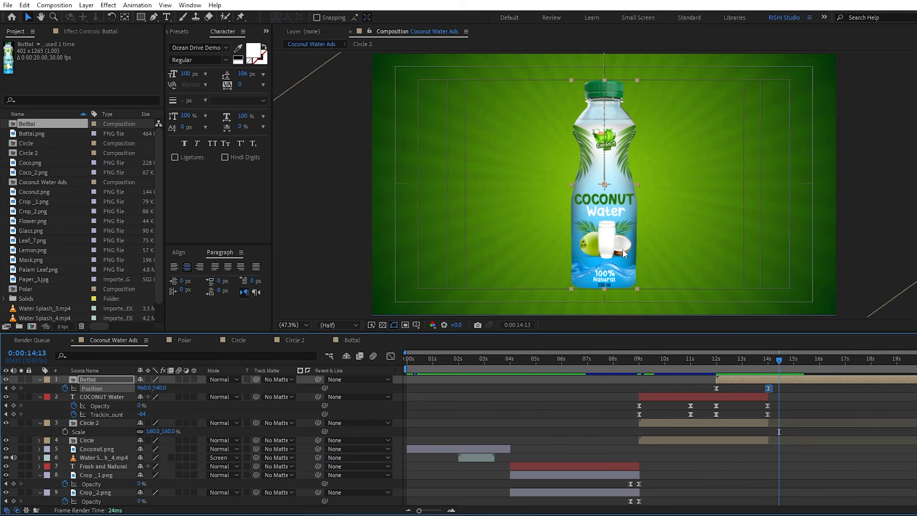
- Apply the VC Reflect effect to the "Bottal" layer with Reflection Distance 12% and Opacity 47%
{"action": "left_click", "coordinate": [180, 31]}
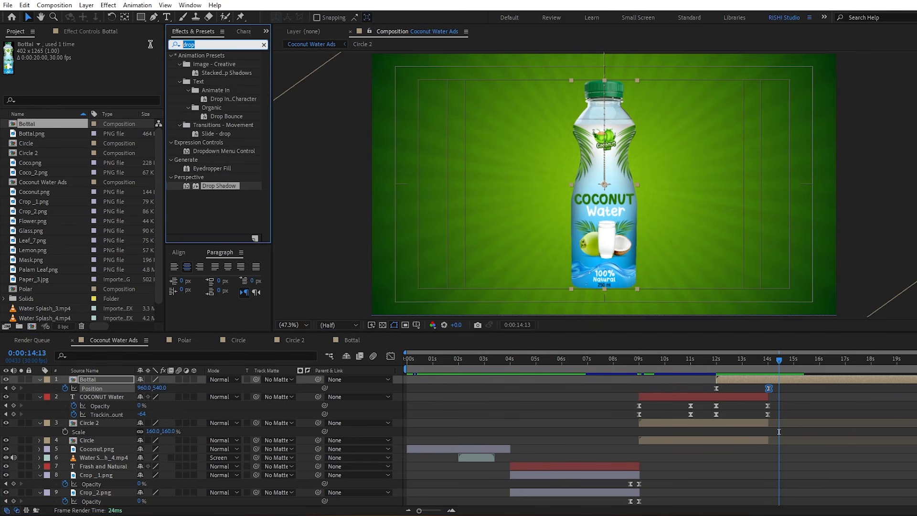
{"action": "type", "text": "vc"}
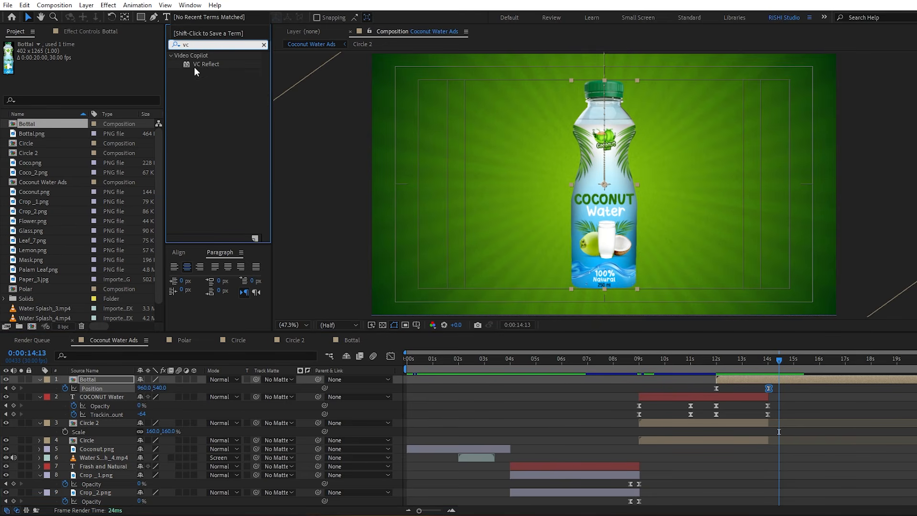
{"action": "left_click_drag", "start_coordinate": [194, 65], "coordinate": [589, 229]}
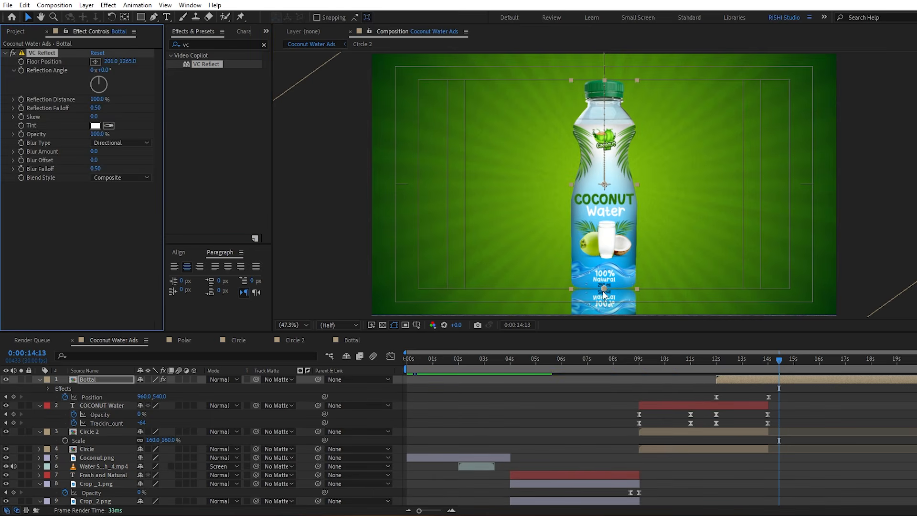
{"action": "left_click", "coordinate": [97, 99]}
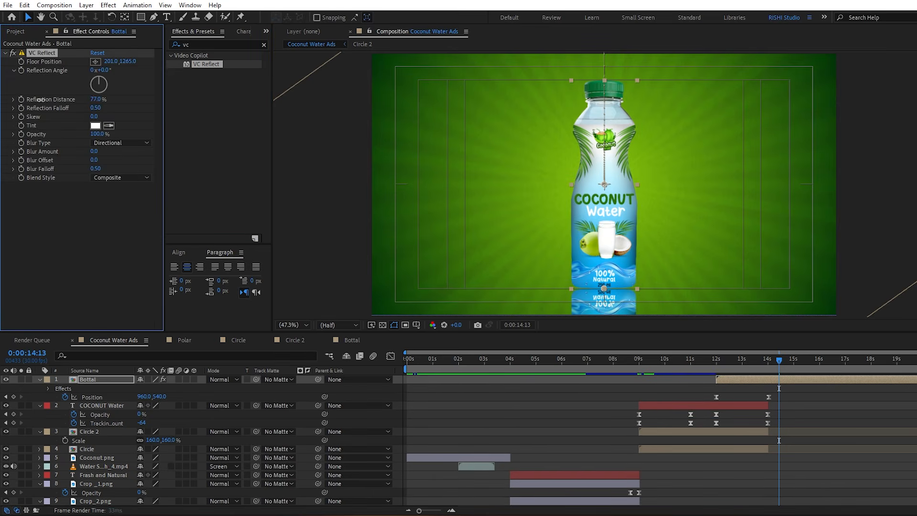
{"action": "type", "text": "12"}
{"action": "key", "text": "Return"}
{"action": "left_click_drag", "start_coordinate": [97, 134], "coordinate": [72, 134]}
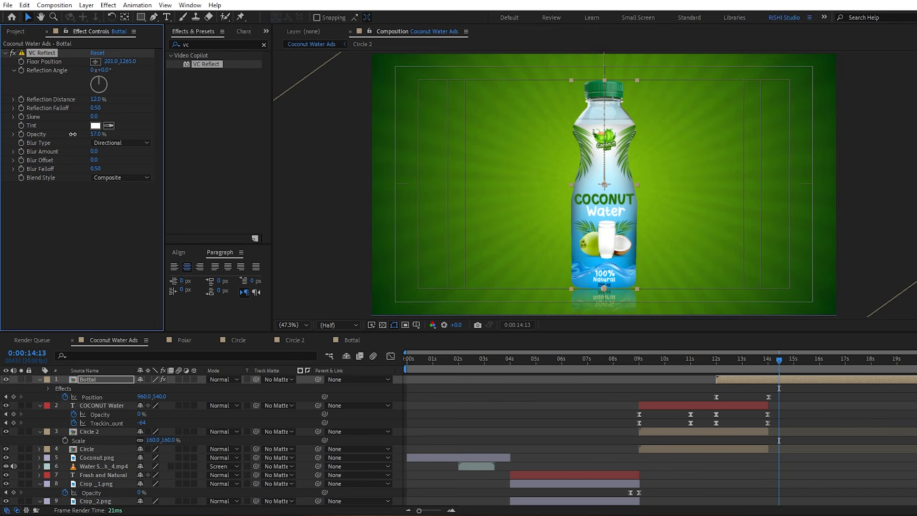
- Hide the title/action safe guides and move the reflection's Floor Position to about 185.5, 1255.7, checking it against the bottle's entrance
{"action": "left_click", "coordinate": [416, 325]}
{"action": "left_click", "coordinate": [428, 338]}
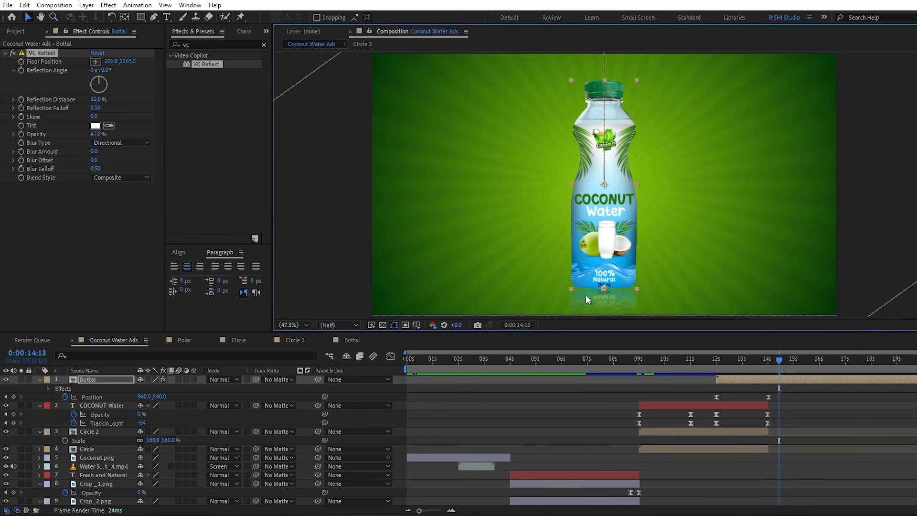
{"action": "left_click_drag", "start_coordinate": [604, 291], "coordinate": [602, 290]}
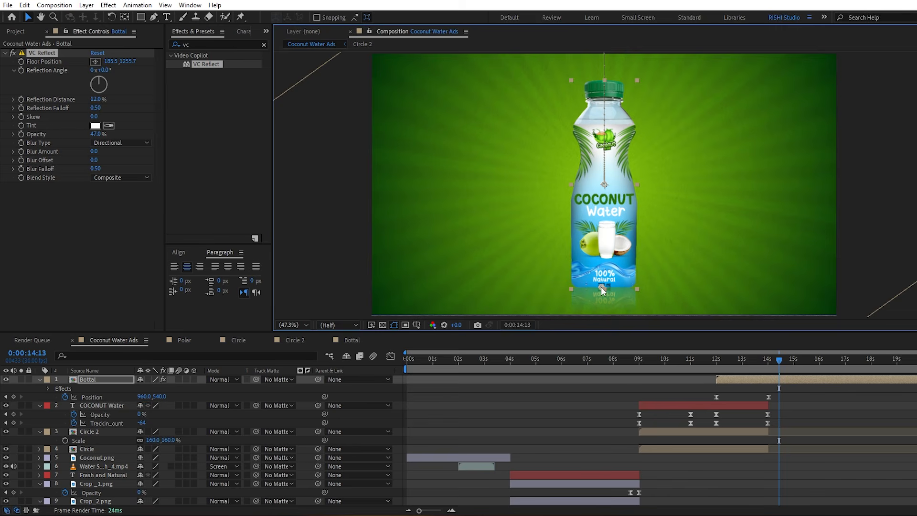
{"action": "left_click_drag", "start_coordinate": [712, 365], "coordinate": [763, 365]}
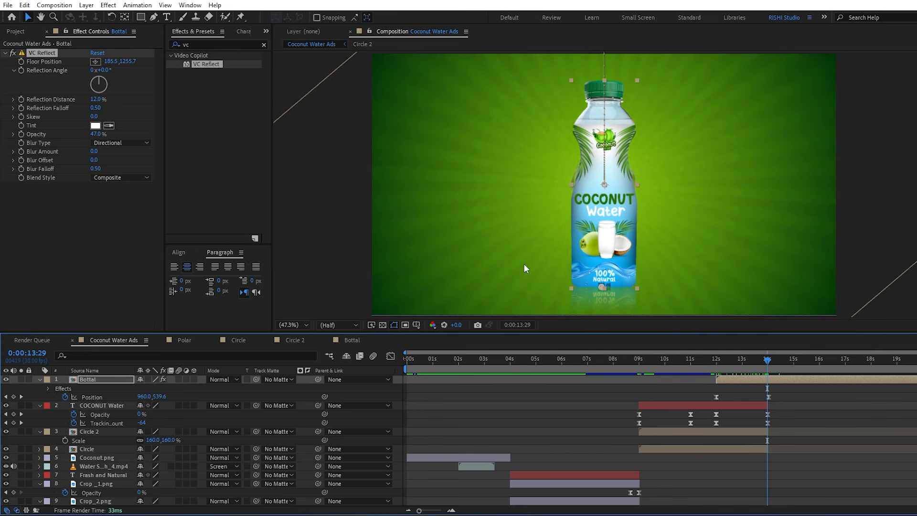
- Add Coco.png and Glass.png beneath the "Bottal" layer, placing the coconut drink left of the bottle and the glass right of it
{"action": "left_click", "coordinate": [18, 32]}
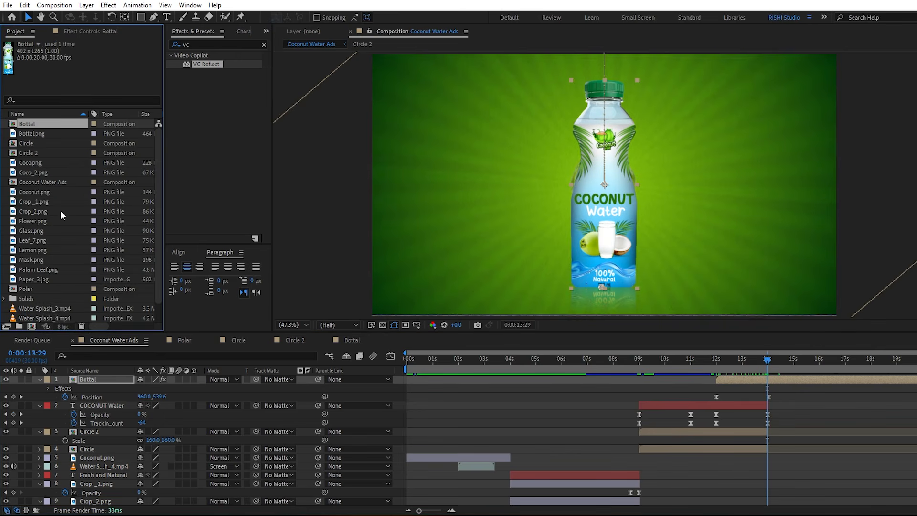
{"action": "left_click", "coordinate": [26, 163]}
{"action": "left_click_drag", "start_coordinate": [25, 163], "coordinate": [96, 373]}
{"action": "left_click_drag", "start_coordinate": [602, 188], "coordinate": [568, 234]}
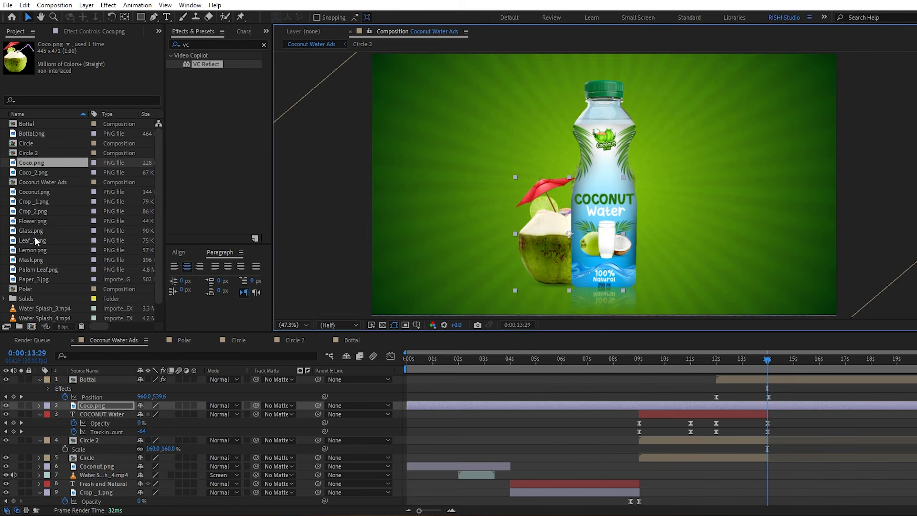
{"action": "left_click_drag", "start_coordinate": [36, 233], "coordinate": [91, 413]}
{"action": "left_click_drag", "start_coordinate": [612, 185], "coordinate": [660, 231]}
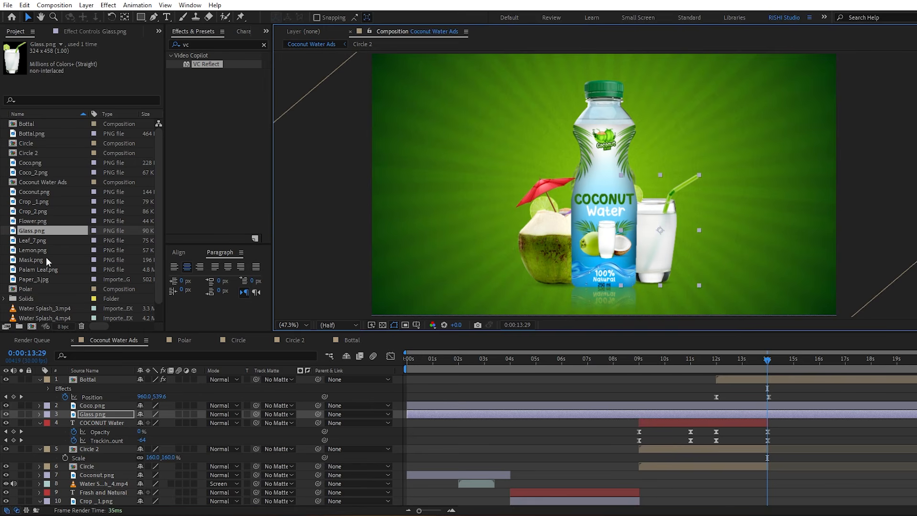
- Add Lemon.png and Coco_2.png above the "Bottal" layer, placing the lemon before the glass and the half coconut before the coconut drink
{"action": "left_click_drag", "start_coordinate": [34, 249], "coordinate": [102, 377]}
{"action": "left_click_drag", "start_coordinate": [609, 182], "coordinate": [649, 276]}
{"action": "key", "text": "Return"}
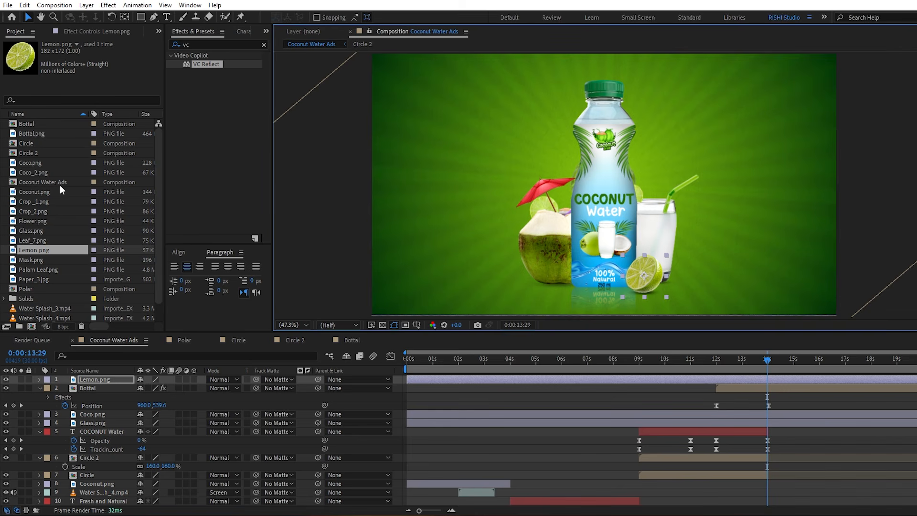
{"action": "left_click", "coordinate": [47, 192]}
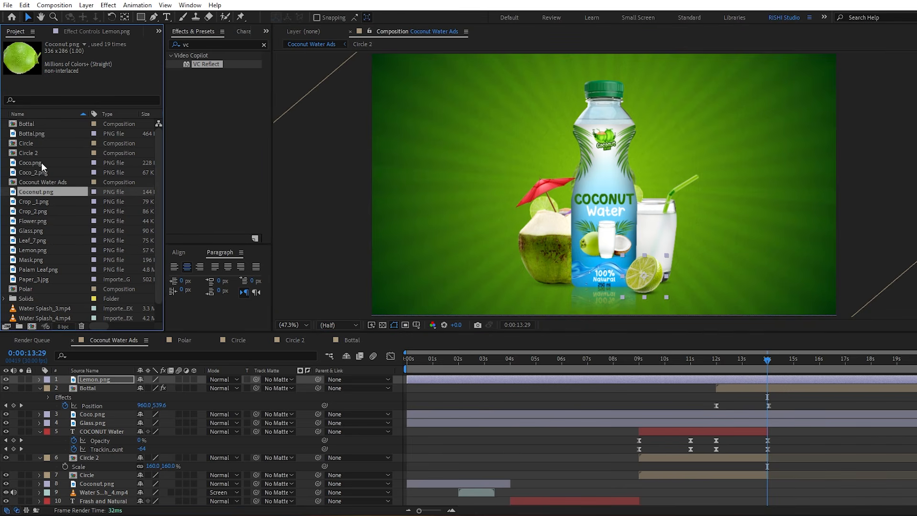
{"action": "left_click", "coordinate": [42, 172]}
{"action": "left_click_drag", "start_coordinate": [42, 171], "coordinate": [75, 388]}
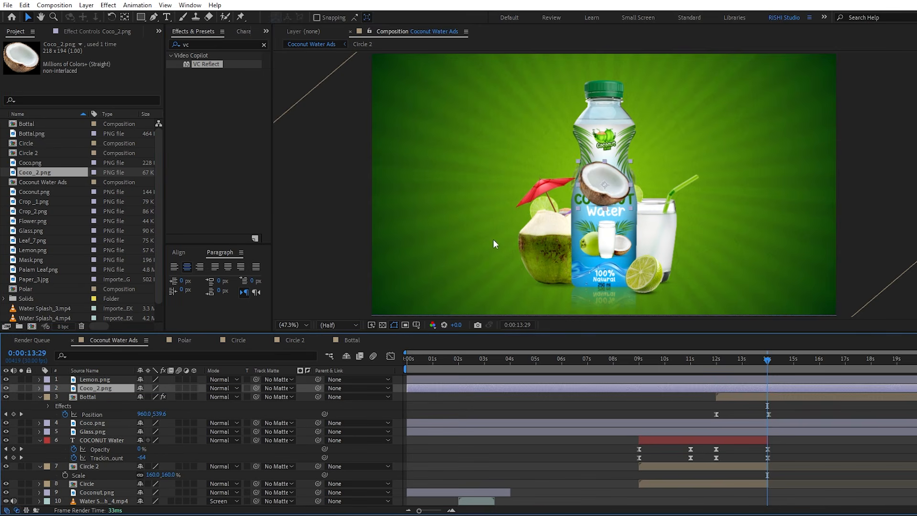
{"action": "left_click_drag", "start_coordinate": [604, 184], "coordinate": [569, 276]}
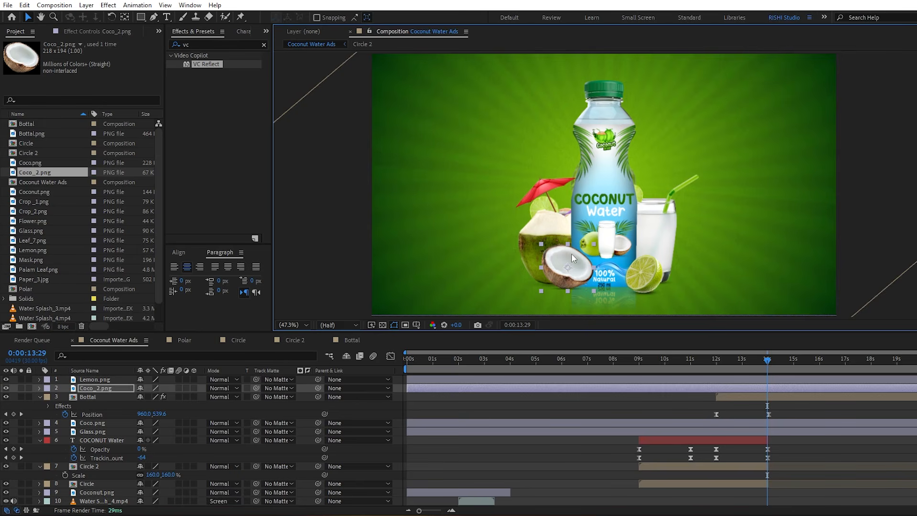
{"action": "key", "text": "shift+Left"}
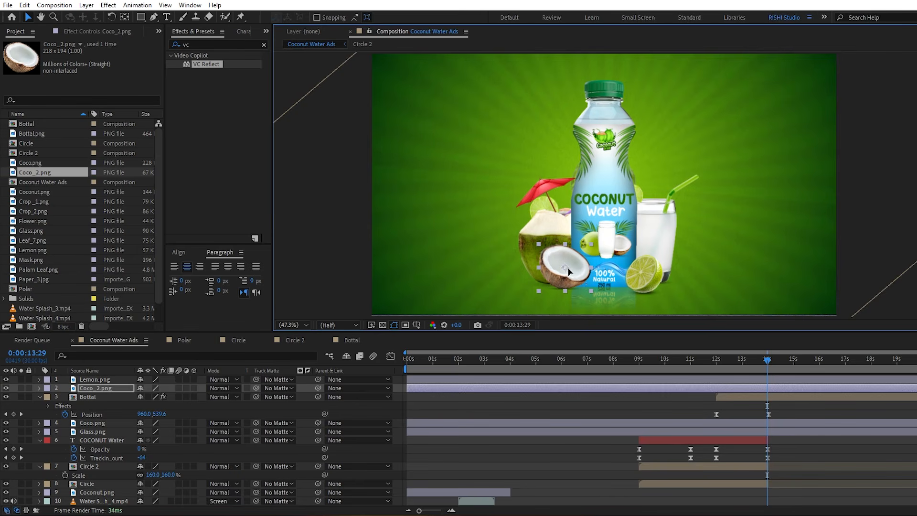
- Spread the drinks away from the bottle, moving Coco.png to about 736, 740.8 and Glass.png to about 1213.6, 723.9
{"action": "left_click_drag", "start_coordinate": [534, 233], "coordinate": [515, 232]}
{"action": "left_click", "coordinate": [670, 230]}
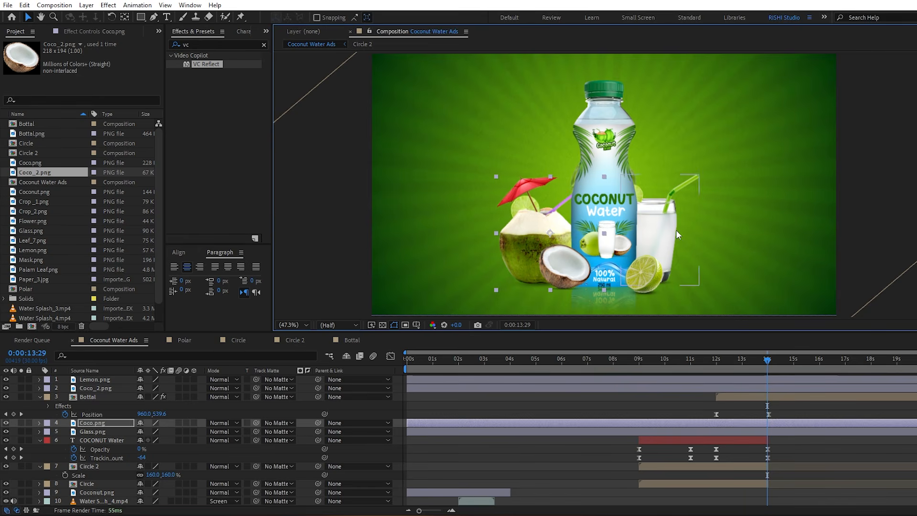
{"action": "left_click_drag", "start_coordinate": [660, 231], "coordinate": [666, 232]}
- Trim the starts of the Coco.png, Glass.png, Coco_2.png and Lemon.png layers to 0:00:12:00
{"action": "left_click", "coordinate": [735, 396]}
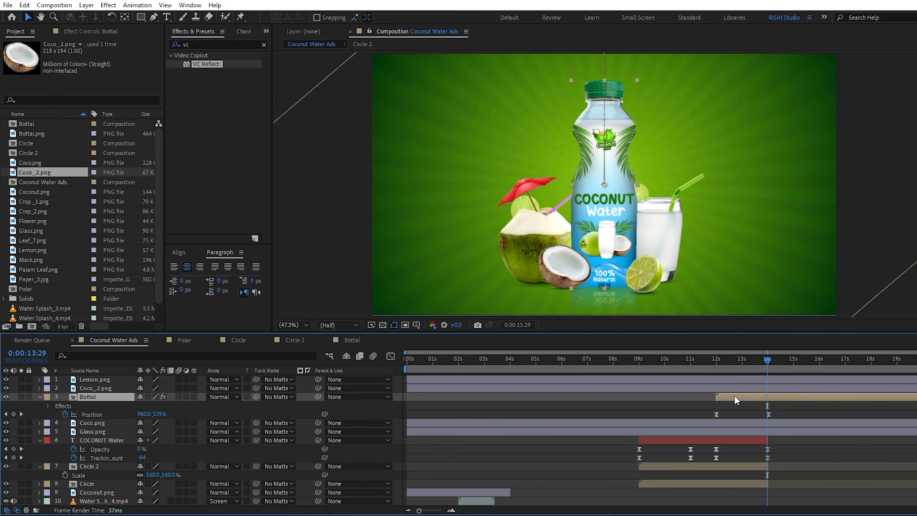
{"action": "key", "text": "j"}
{"action": "left_click", "coordinate": [729, 423]}
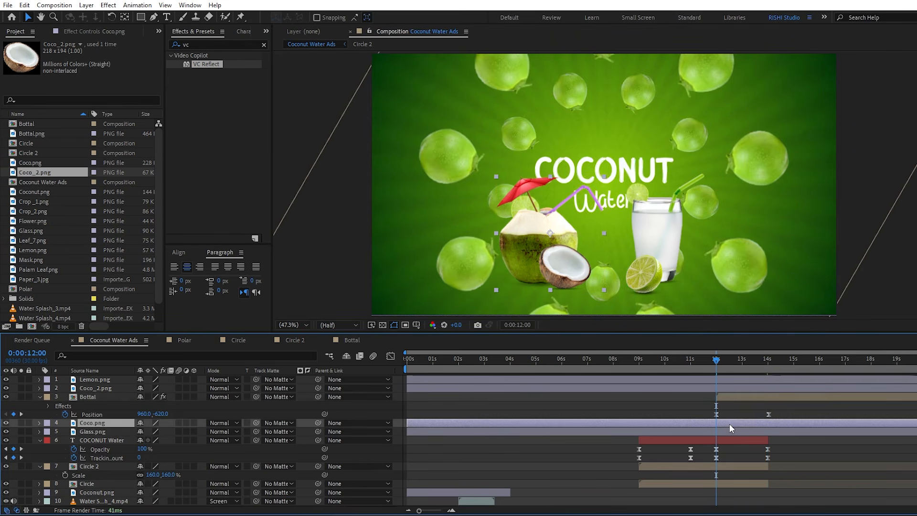
{"action": "left_click", "coordinate": [731, 427], "text": "ctrl"}
{"action": "key", "text": "alt+bracketleft"}
{"action": "left_click", "coordinate": [725, 387]}
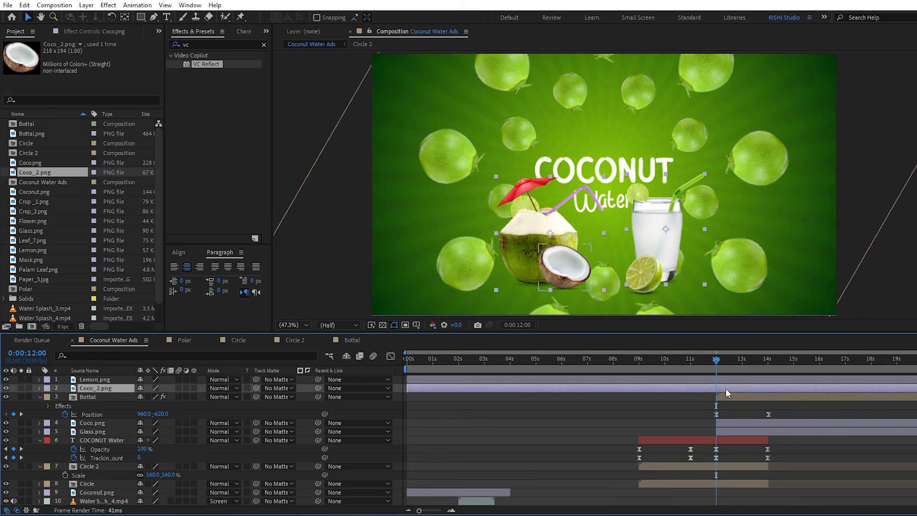
{"action": "left_click", "coordinate": [726, 378], "text": "ctrl"}
{"action": "key", "text": "alt+bracketleft"}
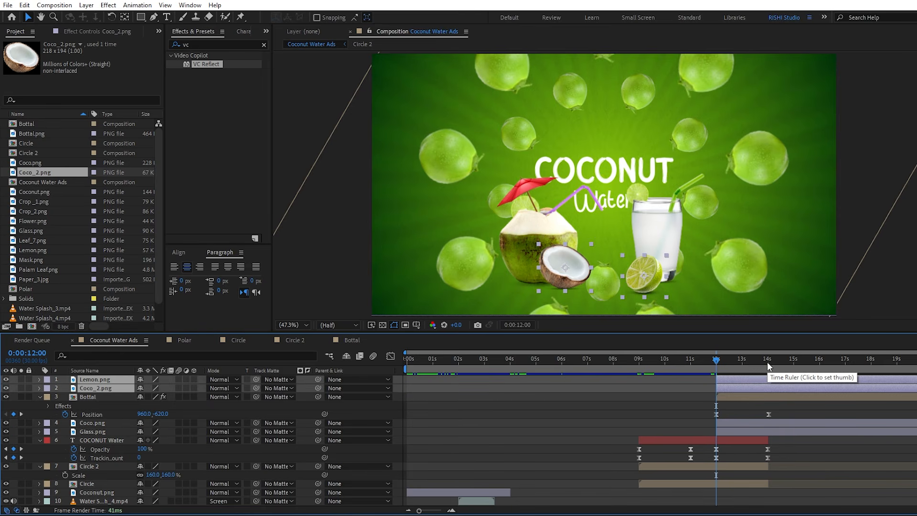
- Add Position keyframes at 0:00:14:00 to the Lemon.png, Coco_2.png, Coco.png and Glass.png layers
{"action": "left_click", "coordinate": [767, 362]}
{"action": "left_click", "coordinate": [783, 428]}
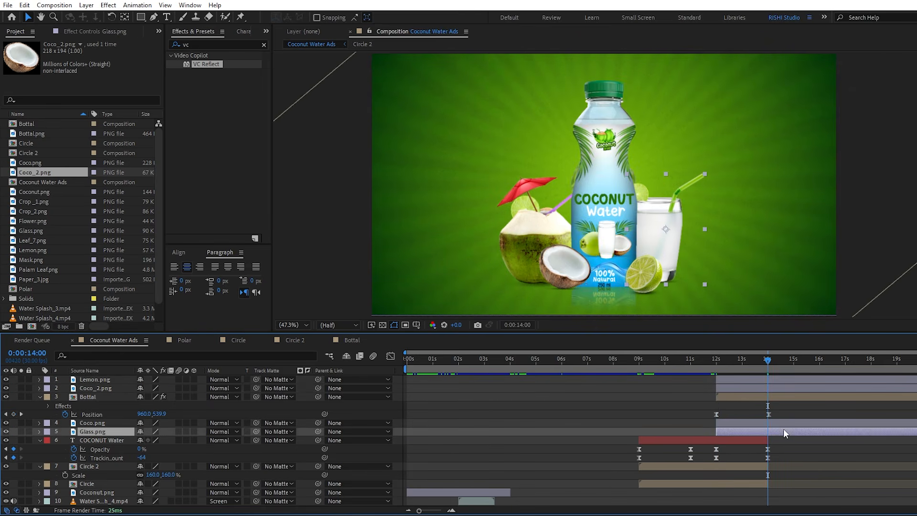
{"action": "left_click", "coordinate": [783, 424], "text": "ctrl"}
{"action": "key", "text": "p"}
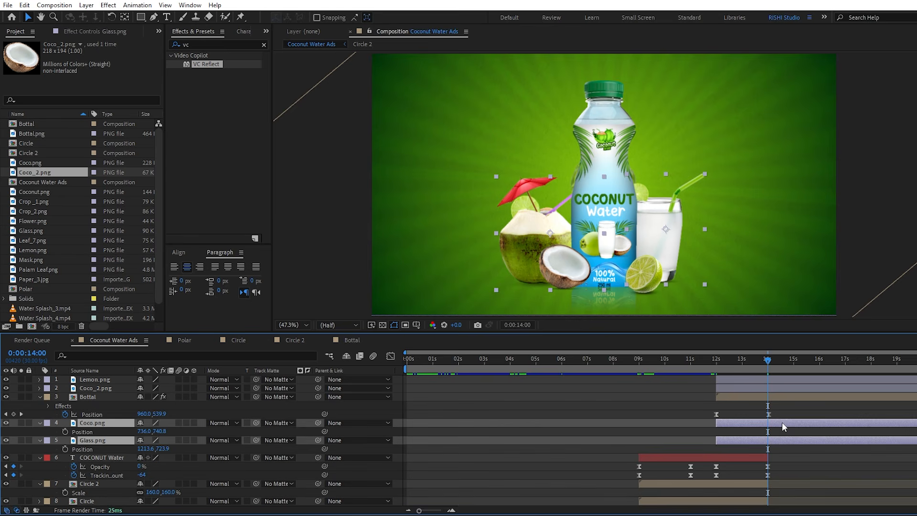
{"action": "left_click", "coordinate": [776, 388]}
{"action": "left_click", "coordinate": [776, 379], "text": "ctrl"}
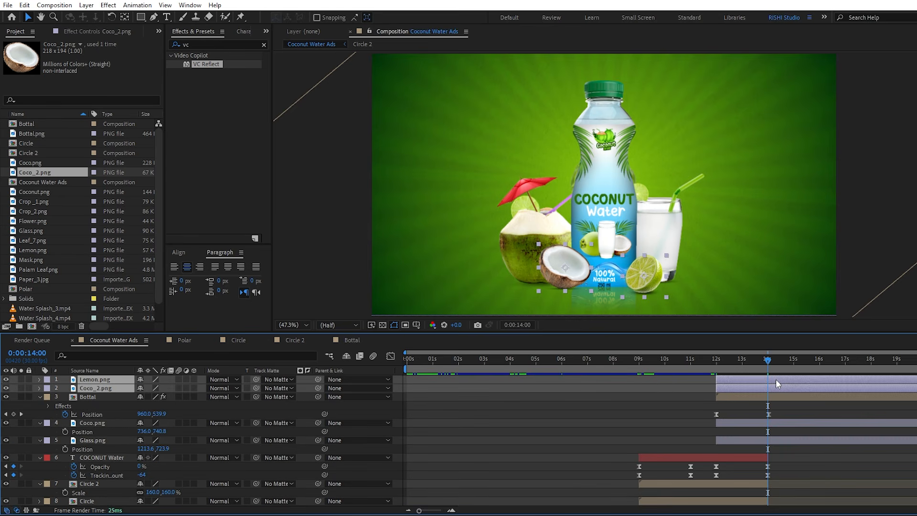
{"action": "key", "text": "p"}
{"action": "left_click", "coordinate": [780, 440], "text": "ctrl"}
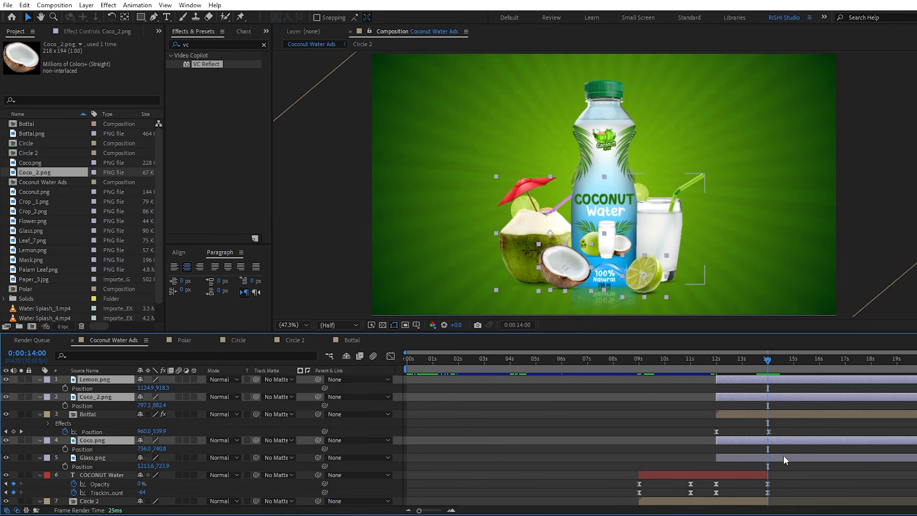
{"action": "left_click", "coordinate": [783, 455], "text": "ctrl"}
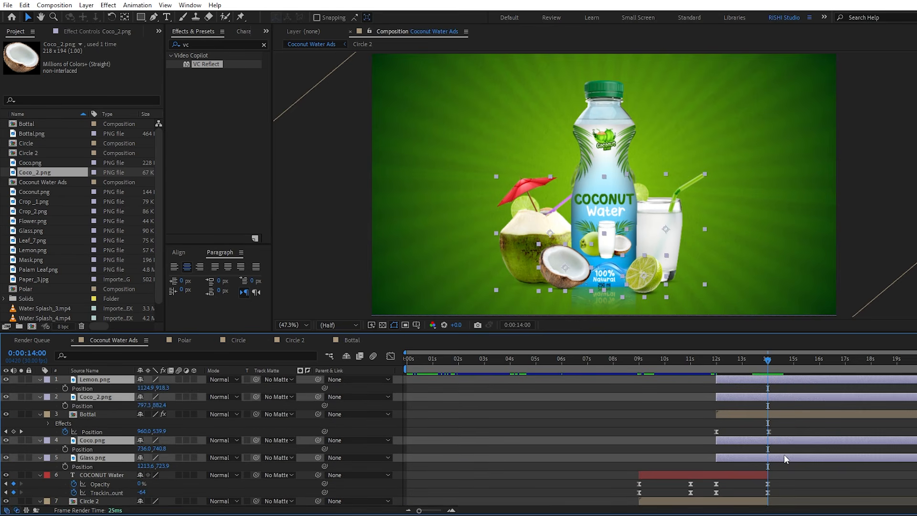
{"action": "left_click", "coordinate": [64, 388]}
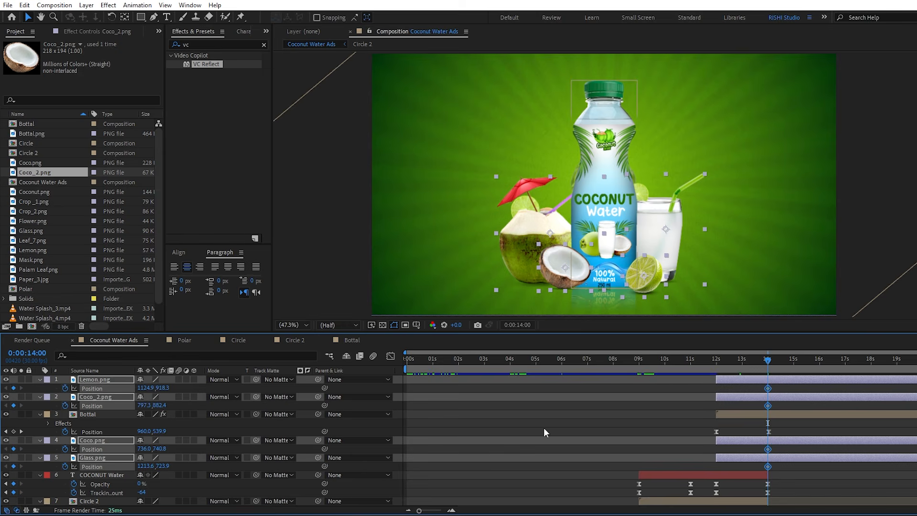
- At 0:00:12:00, move Coco.png off the left side of the frame to Position -244, 740.8
{"action": "key", "text": "j"}
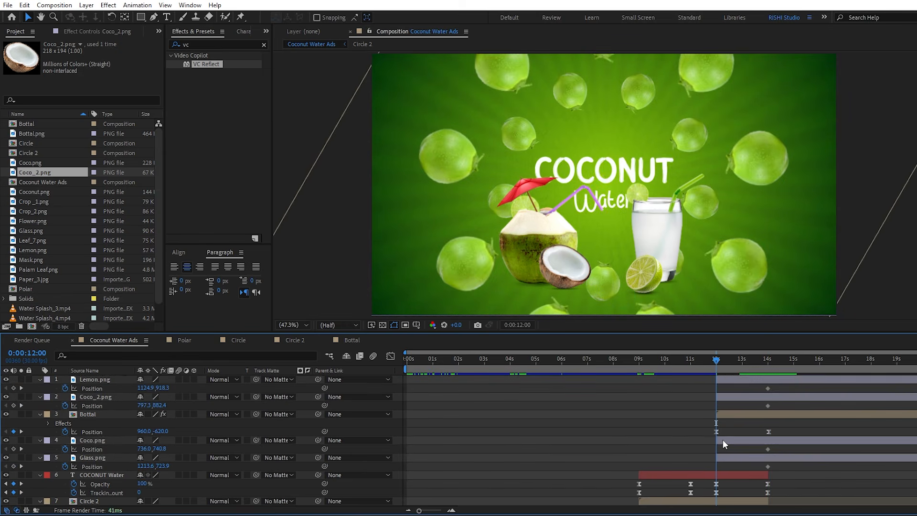
{"action": "left_click", "coordinate": [723, 440]}
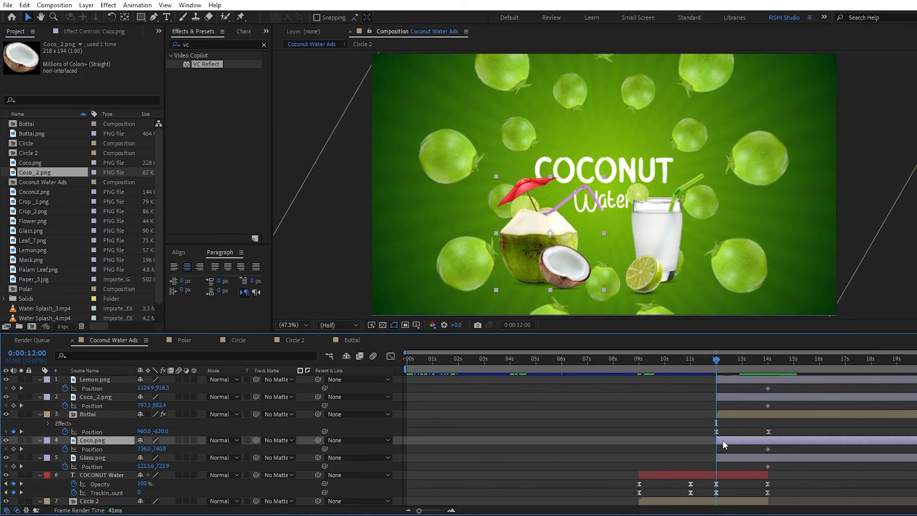
{"action": "key", "text": "shift+Left"}
{"action": "key", "text": "shift+Left"}
{"action": "key", "text": "shift+Left"}
{"action": "key", "text": "shift+Left"}
{"action": "key", "text": "shift+Left"}
{"action": "key", "text": "shift+Left"}
{"action": "key", "text": "shift+Left"}
{"action": "key", "text": "shift+Left"}
{"action": "key", "text": "shift+Left"}
{"action": "key", "text": "shift+Left"}
{"action": "key", "text": "shift+Left"}
{"action": "key", "text": "shift+Left"}
{"action": "key", "text": "shift+Left"}
{"action": "key", "text": "shift+Left"}
{"action": "key", "text": "shift+Left"}
{"action": "key", "text": "shift+Left"}
{"action": "key", "text": "shift+Left"}
{"action": "key", "text": "shift+Left"}
{"action": "key", "text": "shift+Left"}
{"action": "key", "text": "shift+Left"}
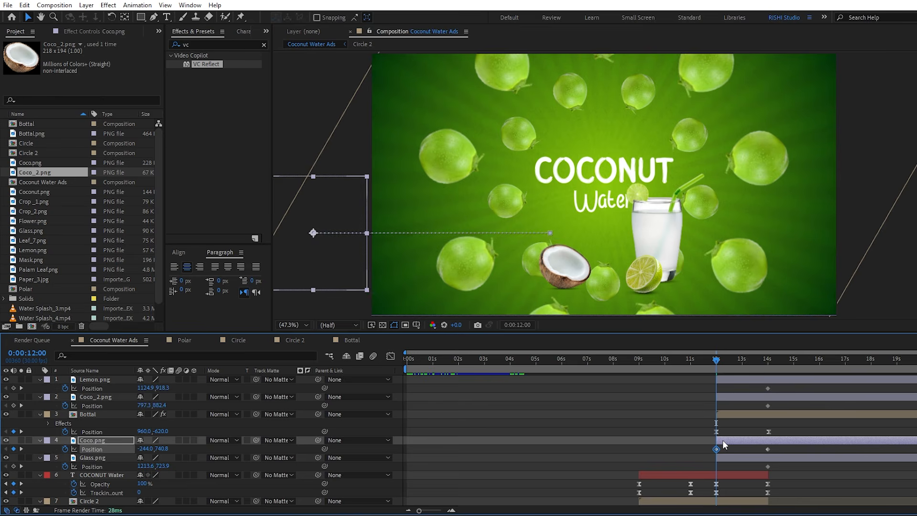
- Move Glass.png off the right side of the frame to Position 2113.6, 723.9 at 0:00:12:00
{"action": "left_click", "coordinate": [726, 457]}
{"action": "key", "text": "shift+Right"}
{"action": "key", "text": "shift+Right"}
{"action": "key", "text": "shift+Right"}
{"action": "key", "text": "shift+Right"}
{"action": "key", "text": "shift+Right"}
{"action": "key", "text": "shift+Right"}
{"action": "key", "text": "shift+Right"}
{"action": "key", "text": "shift+Right"}
{"action": "key", "text": "shift+Right"}
{"action": "key", "text": "shift+Right"}
{"action": "key", "text": "shift+Right"}
{"action": "key", "text": "shift+Right"}
{"action": "key", "text": "shift+Right"}
{"action": "key", "text": "shift+Right"}
{"action": "key", "text": "shift+Right"}
{"action": "key", "text": "shift+Right"}
{"action": "key", "text": "shift+Right"}
{"action": "key", "text": "shift+Right"}
{"action": "key", "text": "shift+Right"}
{"action": "key", "text": "shift+Right"}
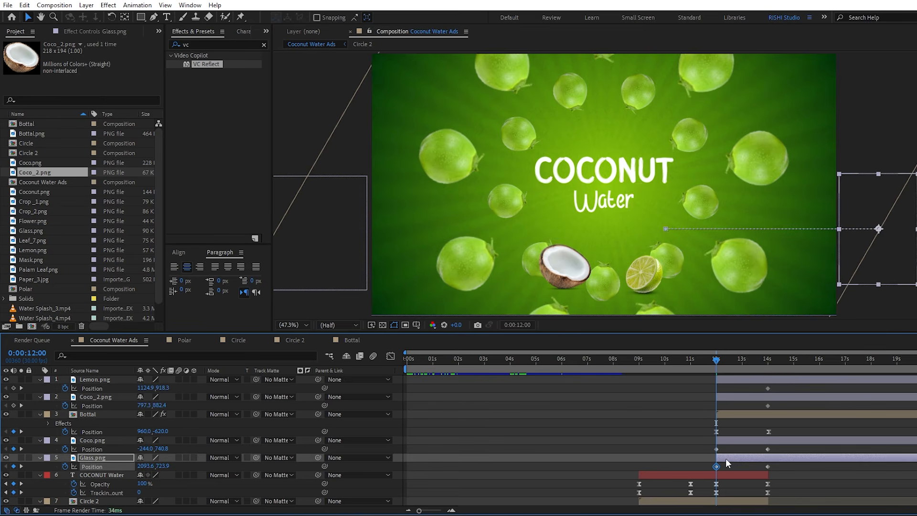
{"action": "key", "text": "shift+Right"}
{"action": "key", "text": "shift+Right"}
- Move Coco_2.png off the left side of the frame to Position -122.7, 882.4 at 0:00:12:00
{"action": "left_click", "coordinate": [726, 401]}
{"action": "key", "text": "shift+Left"}
{"action": "key", "text": "shift+Left"}
{"action": "key", "text": "shift+Left"}
{"action": "key", "text": "shift+Left"}
{"action": "key", "text": "shift+Left"}
{"action": "key", "text": "shift+Left"}
{"action": "key", "text": "shift+Left"}
{"action": "key", "text": "shift+Left"}
{"action": "key", "text": "shift+Left"}
{"action": "key", "text": "shift+Left"}
{"action": "key", "text": "shift+Left"}
{"action": "key", "text": "shift+Left"}
{"action": "key", "text": "shift+Left"}
{"action": "key", "text": "shift+Left"}
{"action": "key", "text": "shift+Left"}
{"action": "key", "text": "shift+Left"}
{"action": "key", "text": "shift+Left"}
{"action": "key", "text": "shift+Left"}
{"action": "key", "text": "shift+Left"}
{"action": "key", "text": "shift+Left"}
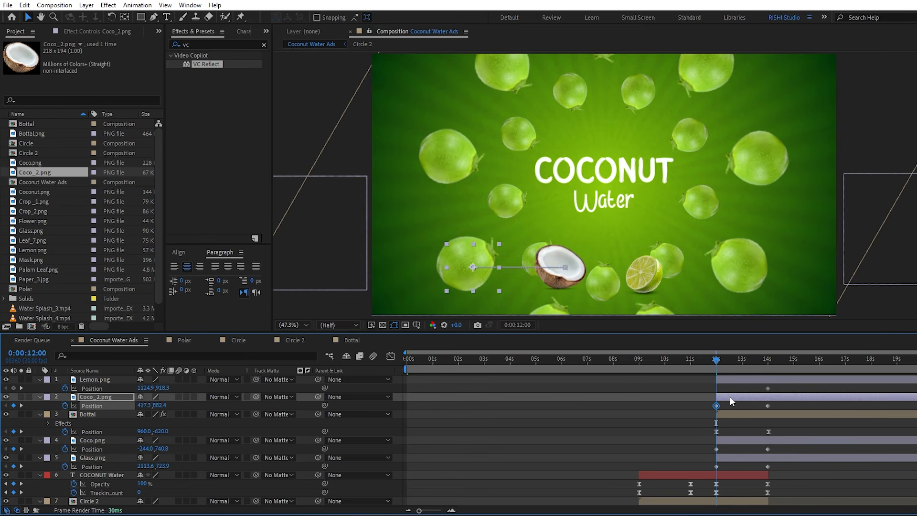
{"action": "key", "text": "shift+Left"}
{"action": "key", "text": "shift+Left"}
{"action": "key", "text": "shift+Left"}
{"action": "key", "text": "shift+Left"}
{"action": "key", "text": "shift+Left"}
{"action": "key", "text": "shift+Left"}
{"action": "key", "text": "shift+Left"}
{"action": "key", "text": "shift+Left"}
{"action": "key", "text": "shift+Left"}
{"action": "key", "text": "shift+Left"}
{"action": "key", "text": "shift+Left"}
{"action": "key", "text": "shift+Left"}
{"action": "key", "text": "shift+Left"}
{"action": "key", "text": "shift+Left"}
{"action": "key", "text": "shift+Left"}
{"action": "key", "text": "shift+Left"}
{"action": "key", "text": "shift+Left"}
{"action": "key", "text": "shift+Left"}
{"action": "key", "text": "shift+Left"}
{"action": "key", "text": "shift+Left"}
- Move Lemon.png off the right side of the frame to Position 2044.9, 918.3 at 0:00:12:00
{"action": "left_click", "coordinate": [730, 382]}
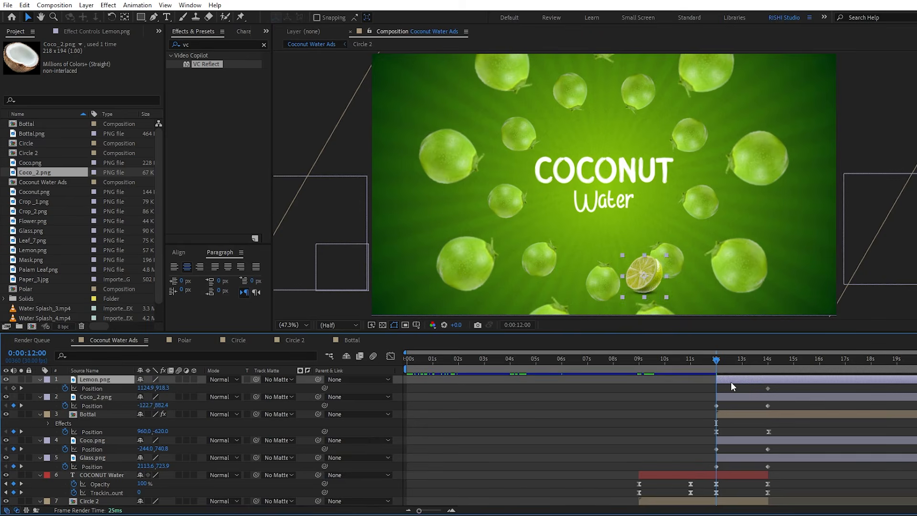
{"action": "key", "text": "shift+Right"}
{"action": "key", "text": "shift+Right"}
{"action": "key", "text": "shift+Right"}
{"action": "key", "text": "shift+Right"}
{"action": "key", "text": "shift+Right"}
{"action": "key", "text": "shift+Right"}
{"action": "key", "text": "shift+Right"}
{"action": "key", "text": "shift+Right"}
{"action": "key", "text": "shift+Right"}
{"action": "key", "text": "shift+Right"}
{"action": "key", "text": "shift+Right"}
{"action": "key", "text": "shift+Right"}
{"action": "key", "text": "shift+Right"}
{"action": "key", "text": "shift+Right"}
{"action": "key", "text": "shift+Right"}
{"action": "key", "text": "shift+Right"}
{"action": "key", "text": "shift+Right"}
{"action": "key", "text": "shift+Right"}
{"action": "key", "text": "shift+Right"}
{"action": "key", "text": "shift+Right"}
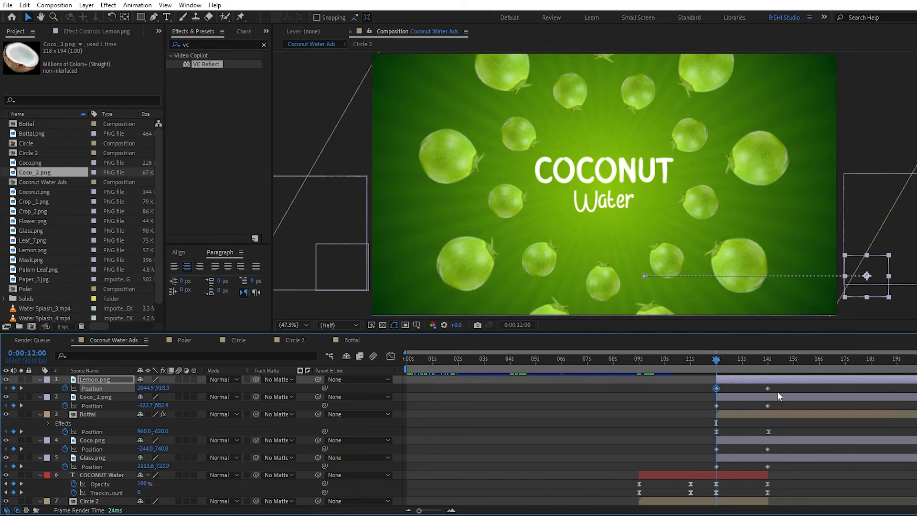
- Easy-ease the Position keyframes of Lemon.png, Coco_2.png, Coco.png and Glass.png, shape their speed curves to peak early, and preview the slide-in
{"action": "left_click_drag", "start_coordinate": [778, 388], "coordinate": [700, 408]}
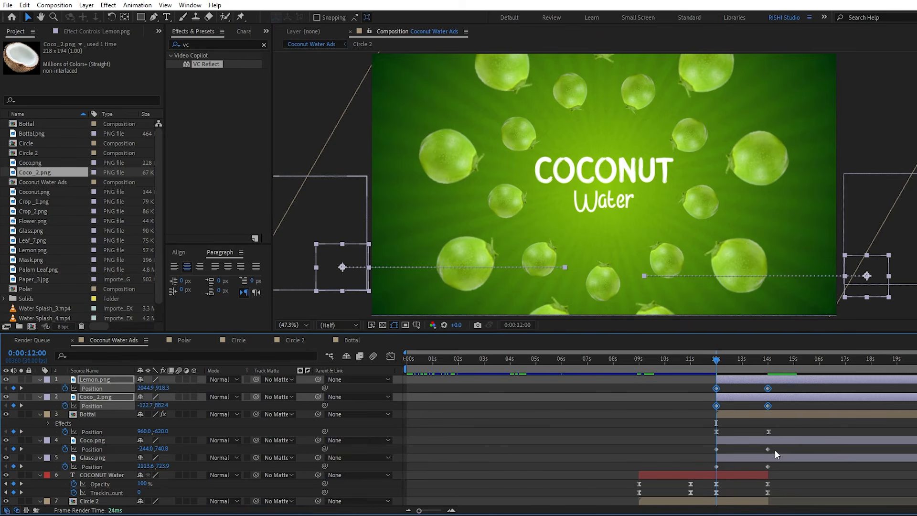
{"action": "left_click_drag", "start_coordinate": [775, 449], "coordinate": [710, 465]}
{"action": "key", "text": "shift+F3"}
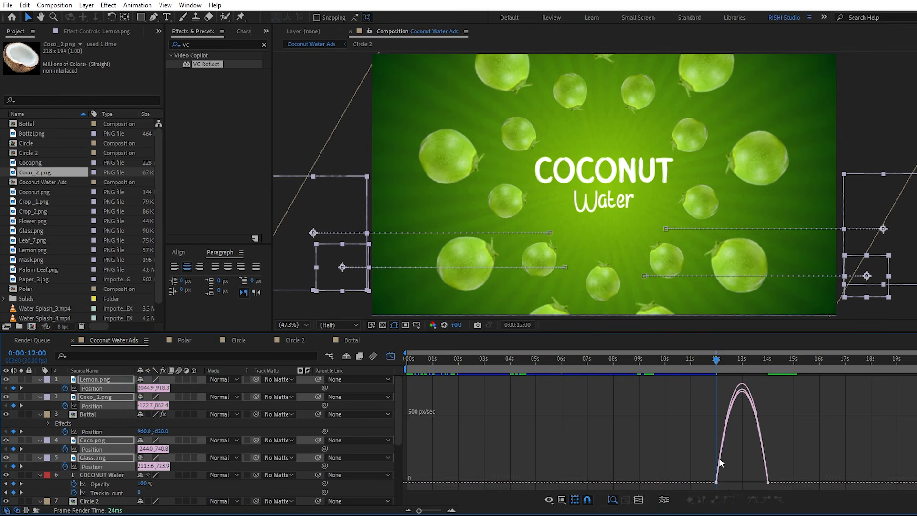
{"action": "left_click_drag", "start_coordinate": [782, 466], "coordinate": [654, 471]}
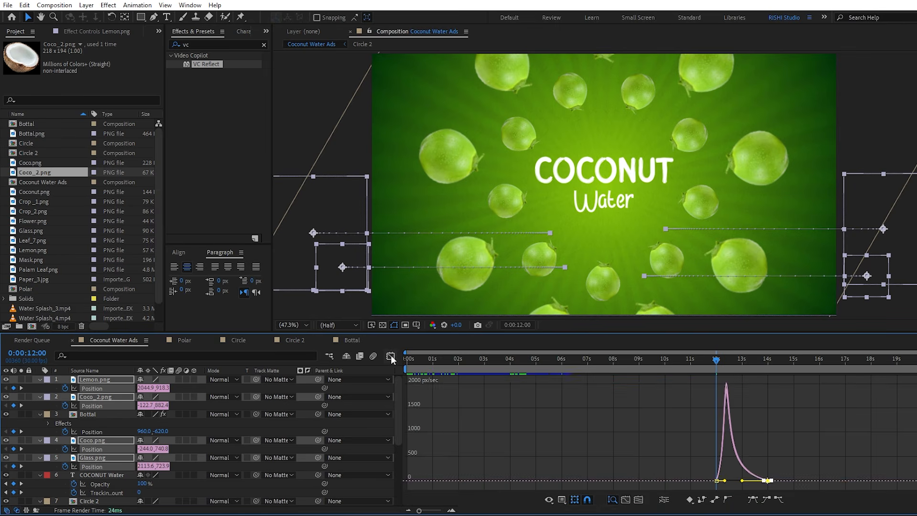
{"action": "left_click", "coordinate": [390, 357]}
{"action": "key", "text": "space"}
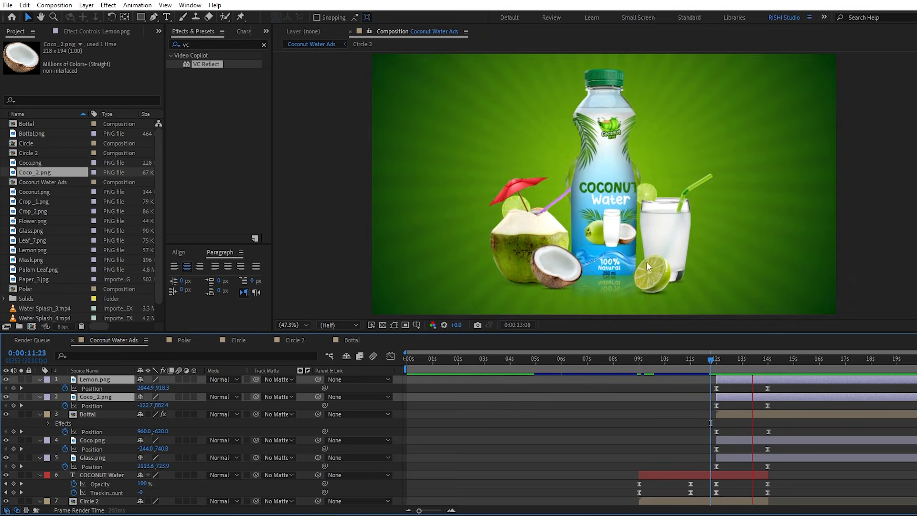
{"action": "key", "text": "space"}
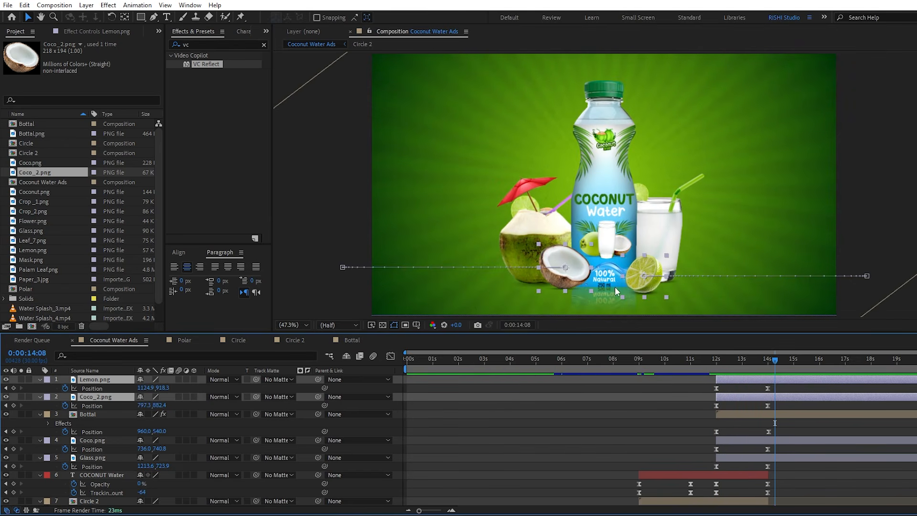
- Delay the Lemon.png and Coco_2.png layers to start at 0:00:12:10, keeping their final Position keyframes at about 14 seconds
{"action": "key", "text": "i"}
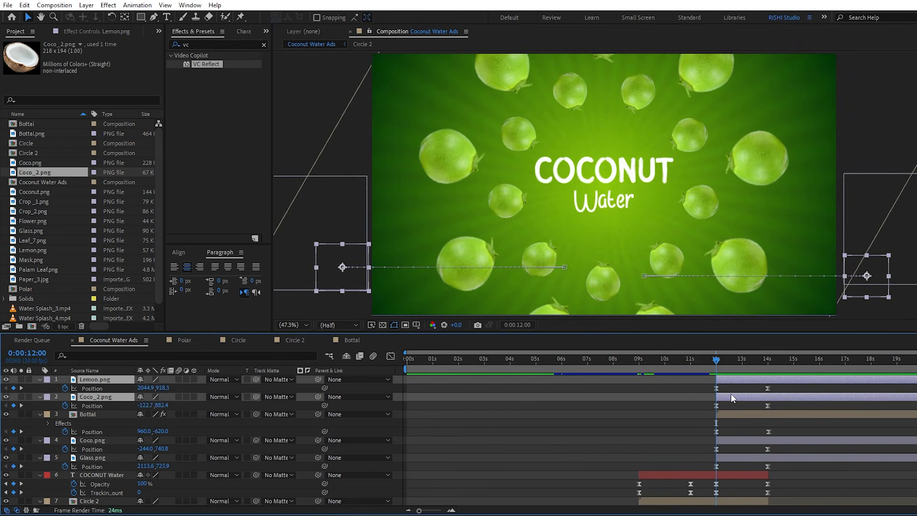
{"action": "key", "text": "shift+Page_Down"}
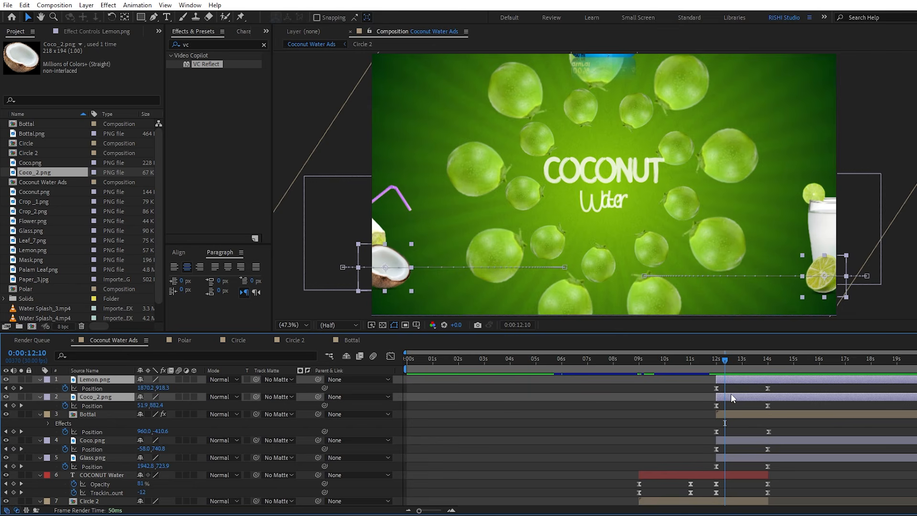
{"action": "key", "text": "["}
{"action": "left_click_drag", "start_coordinate": [801, 386], "coordinate": [769, 404]}
{"action": "left_click", "coordinate": [777, 388]}
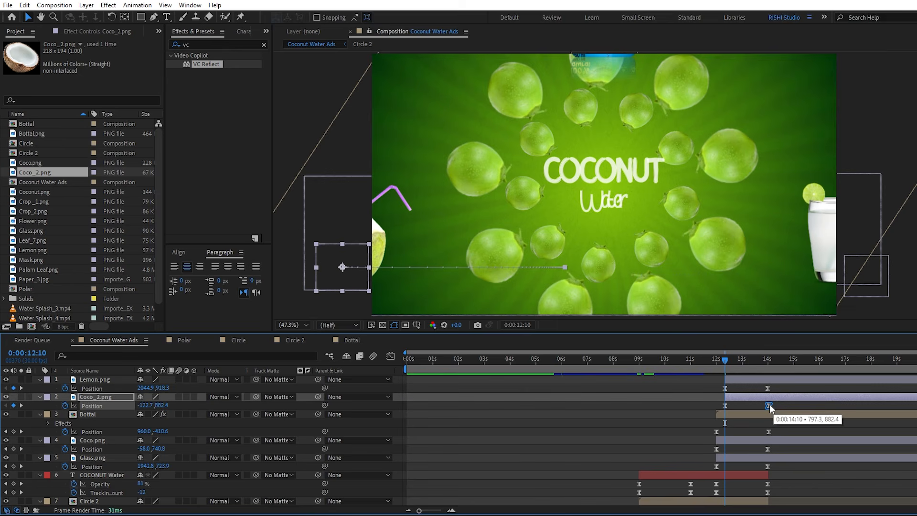
{"action": "left_click", "coordinate": [713, 361]}
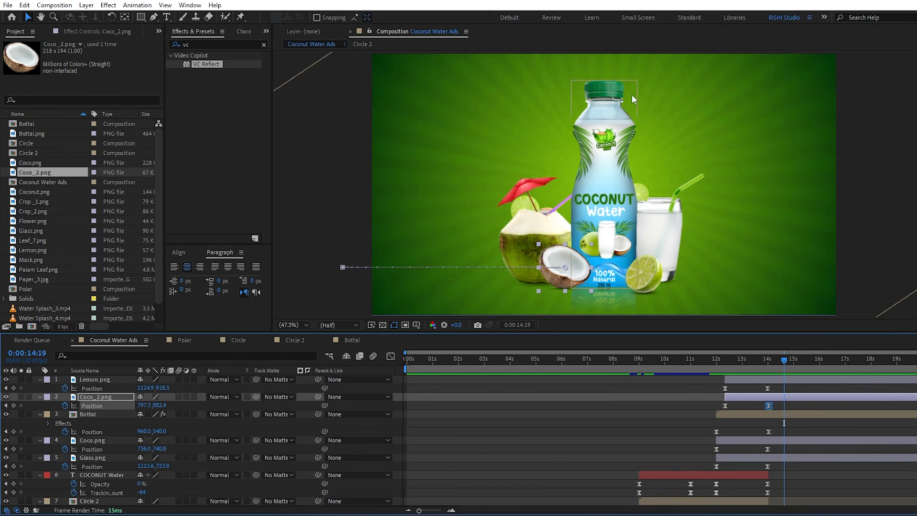
- Find the CC Light Sweep effect and apply it to the Bottal layer
{"action": "left_click", "coordinate": [769, 363]}
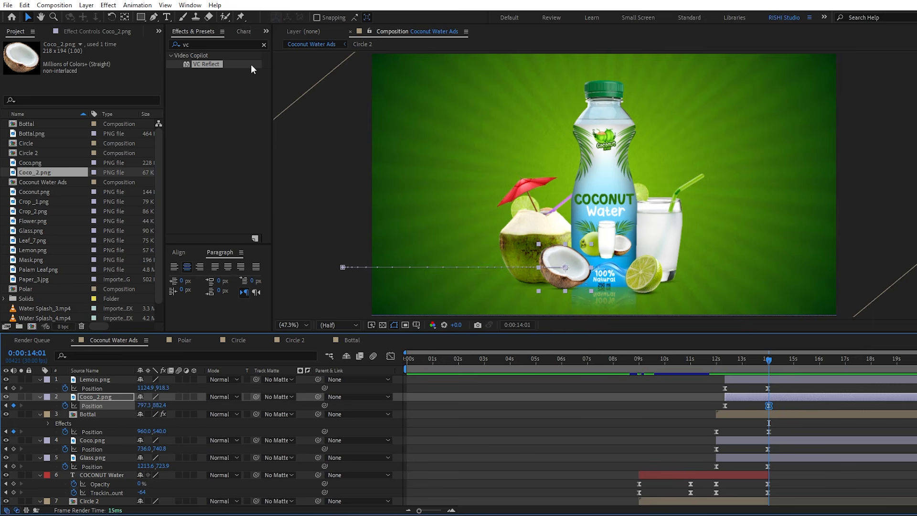
{"action": "left_click", "coordinate": [190, 44]}
{"action": "type", "text": "cc"}
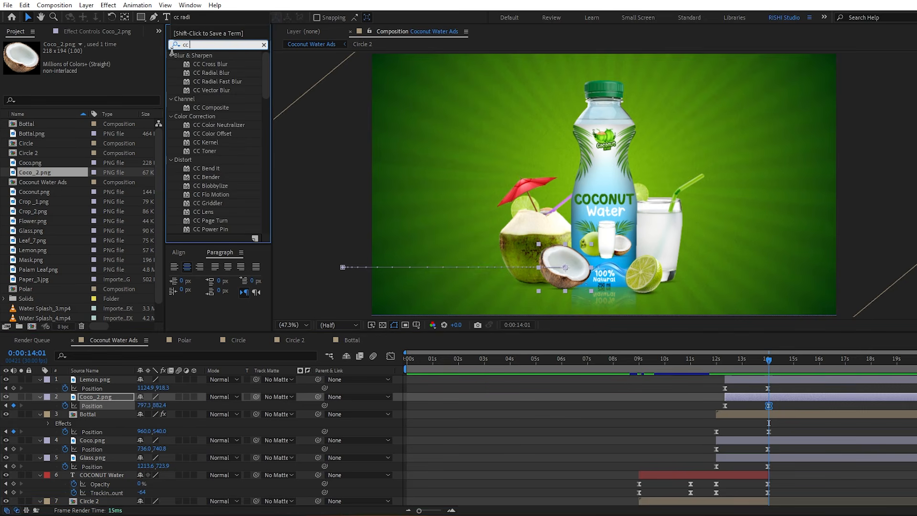
{"action": "type", "text": " lig"}
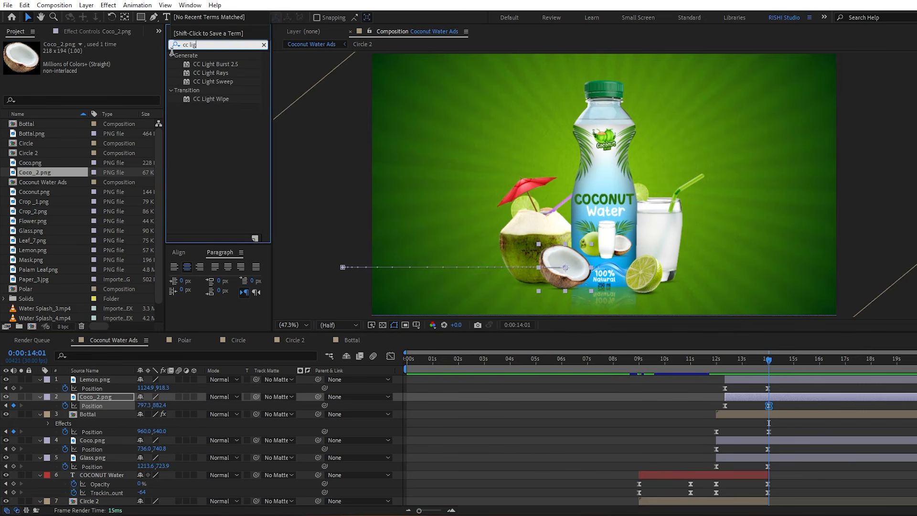
{"action": "left_click_drag", "start_coordinate": [207, 81], "coordinate": [752, 414]}
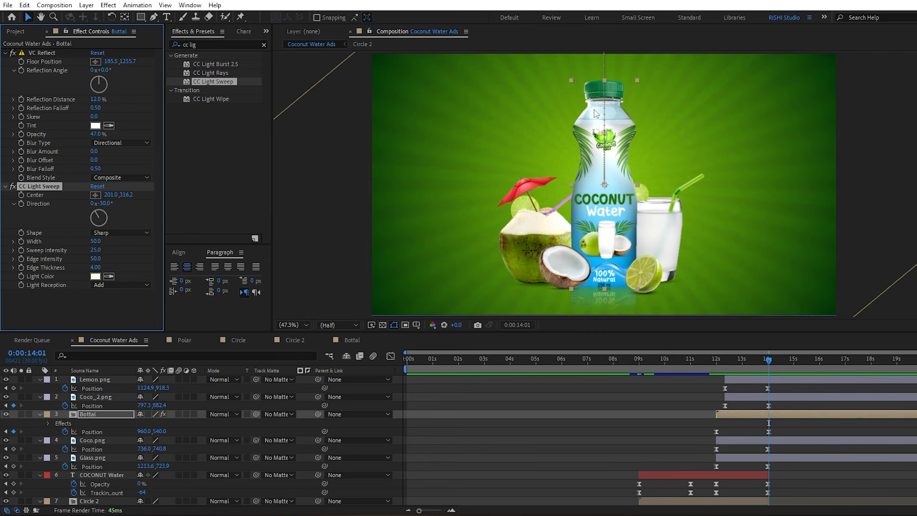
- Animate the Light Sweep Center from -147.1, 1354.4 at 0:00:14:01 to 549.1, -35.0 at 0:00:19:29, crossing the bottle diagonally
{"action": "left_click_drag", "start_coordinate": [603, 144], "coordinate": [558, 290]}
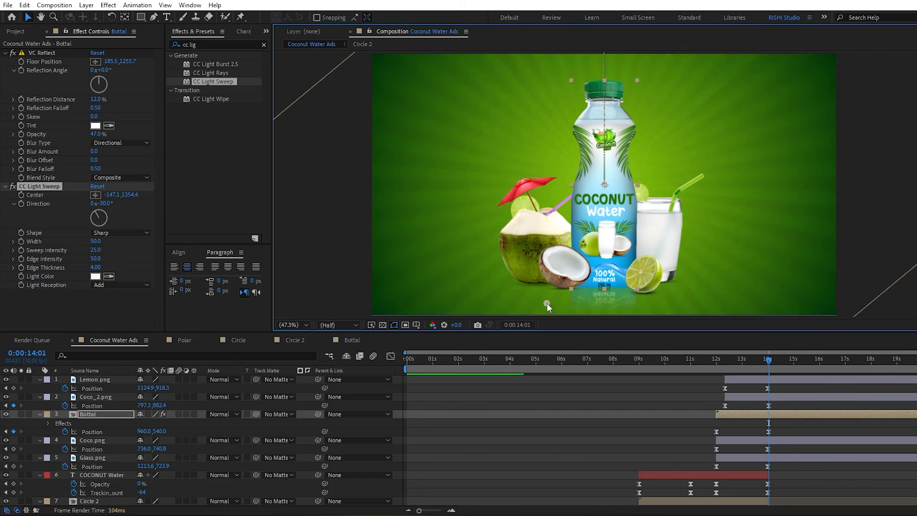
{"action": "left_click", "coordinate": [22, 200]}
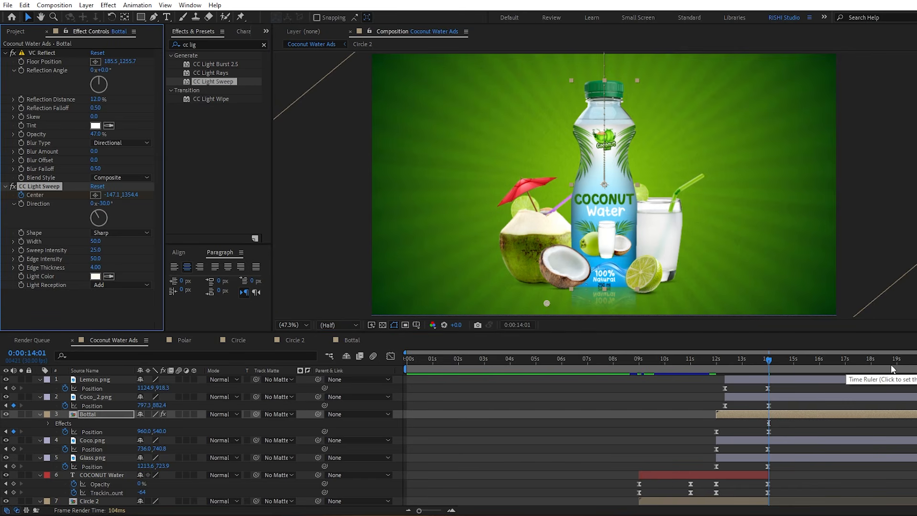
{"action": "left_click_drag", "start_coordinate": [890, 364], "coordinate": [916, 364]}
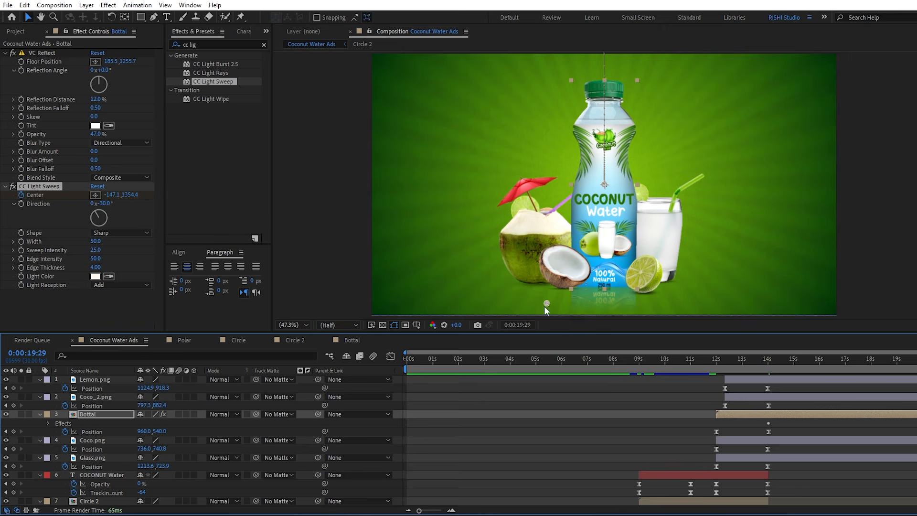
{"action": "left_click_drag", "start_coordinate": [546, 303], "coordinate": [665, 119]}
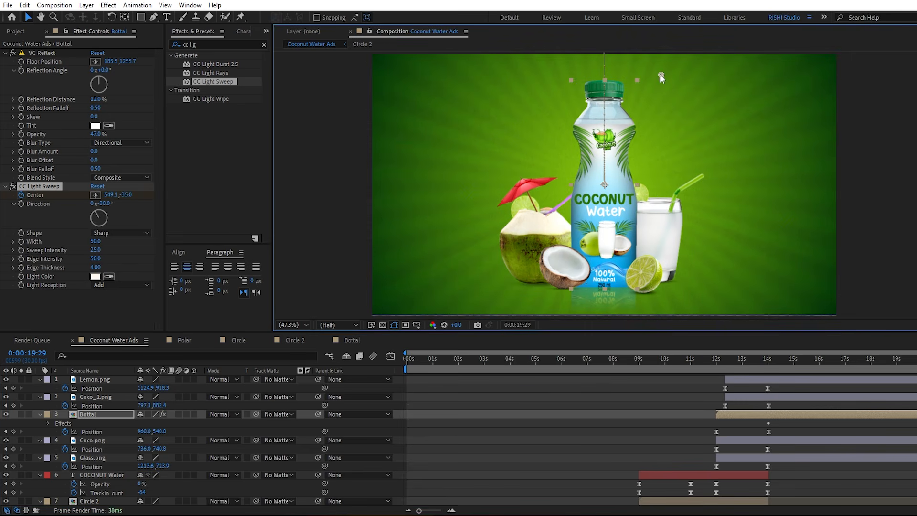
{"action": "left_click_drag", "start_coordinate": [864, 362], "coordinate": [914, 359]}
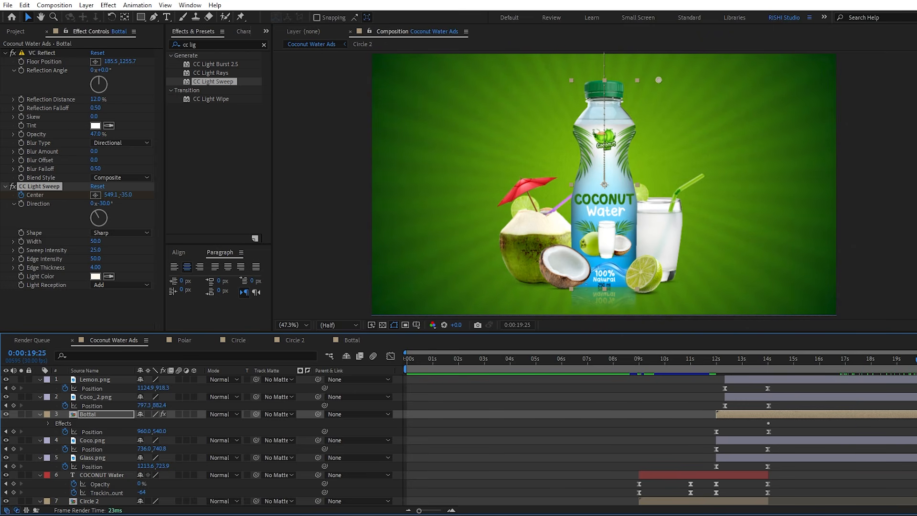
- Collapse the revealed properties of all layers in the Coconut Water Ads timeline
{"action": "left_click", "coordinate": [749, 380]}
{"action": "key", "text": "ctrl+a"}
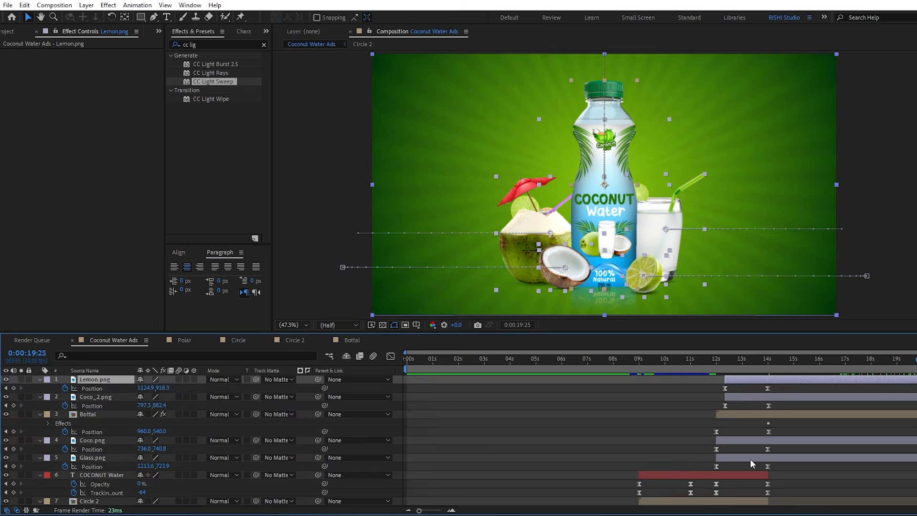
{"action": "key", "text": "u"}
{"action": "left_click", "coordinate": [670, 411]}
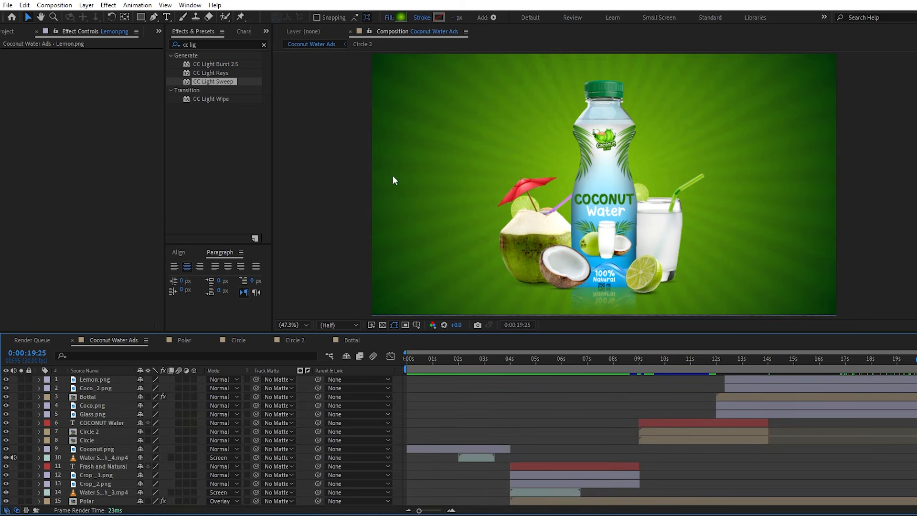
- Add Flower.png as the top layer, scale it to 63%, and place it just right of the lemon
{"action": "left_click", "coordinate": [15, 31]}
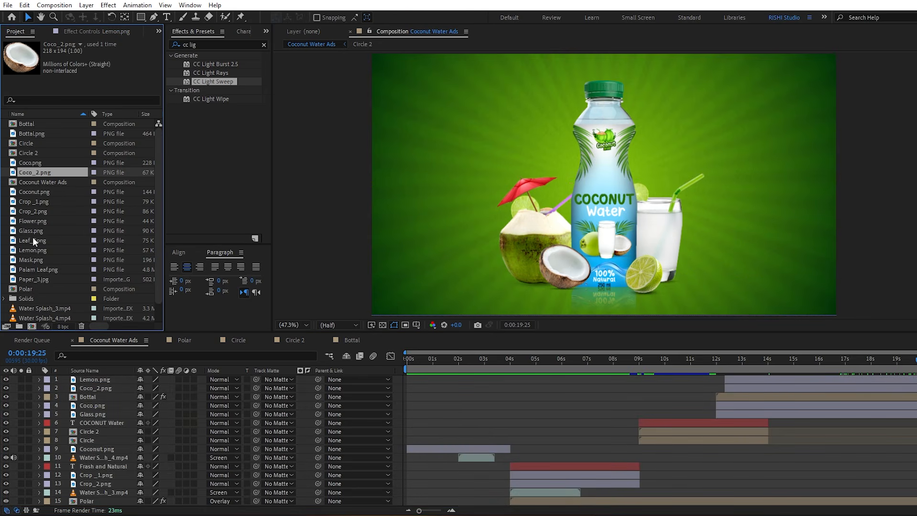
{"action": "left_click", "coordinate": [32, 221]}
{"action": "left_click_drag", "start_coordinate": [29, 224], "coordinate": [95, 378]}
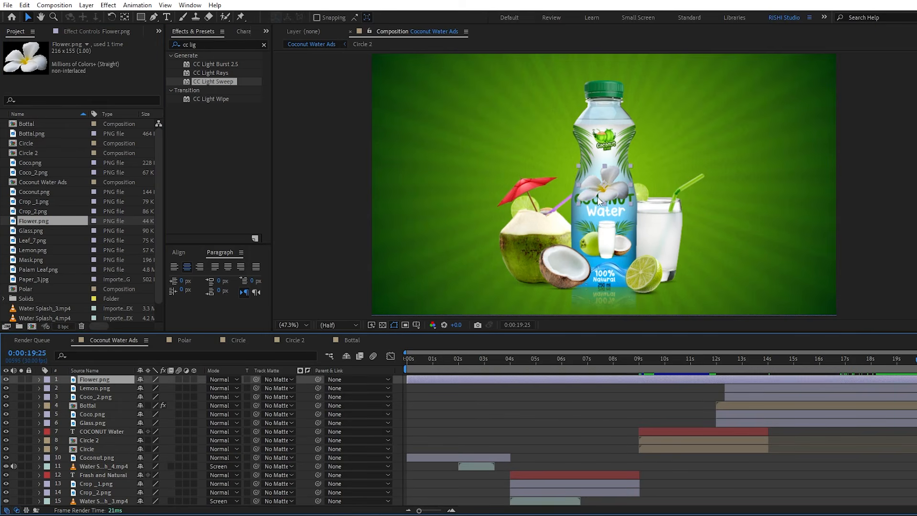
{"action": "left_click_drag", "start_coordinate": [604, 191], "coordinate": [710, 283]}
{"action": "key", "text": "s"}
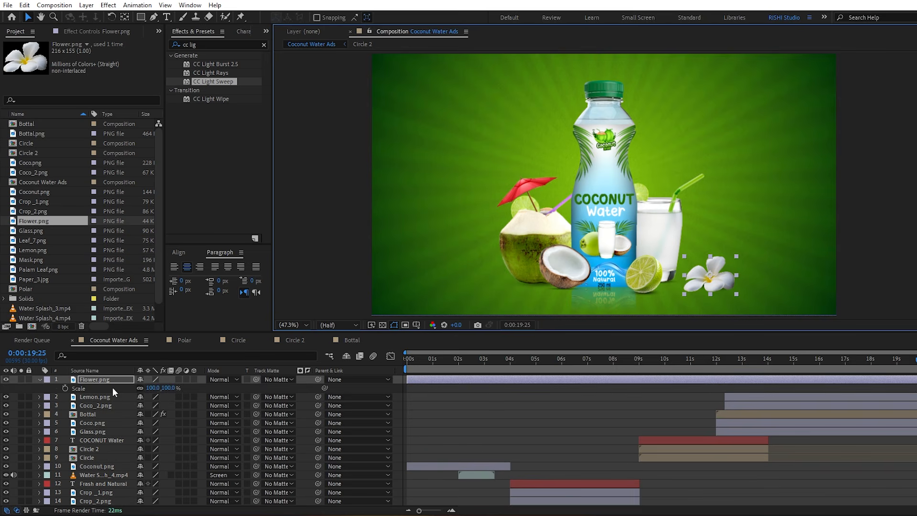
{"action": "left_click_drag", "start_coordinate": [149, 389], "coordinate": [133, 389]}
{"action": "left_click_drag", "start_coordinate": [709, 279], "coordinate": [694, 286]}
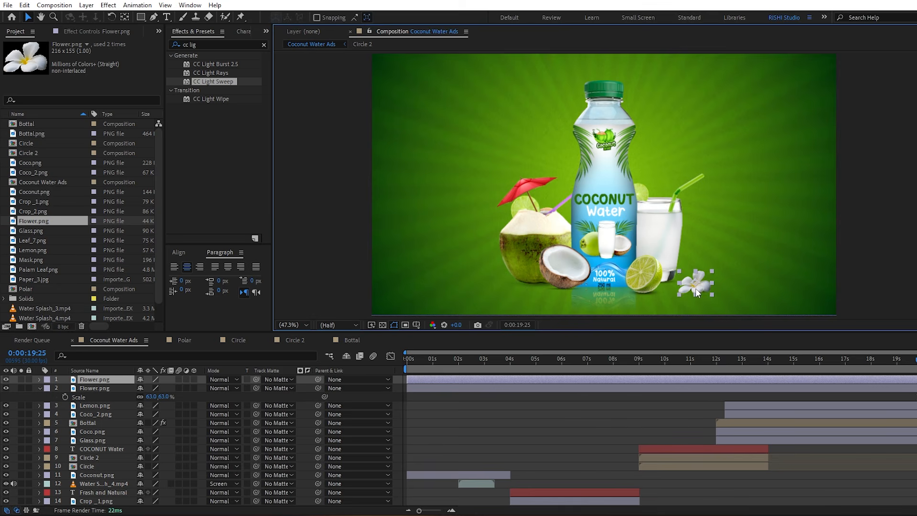
- Place a duplicate of the flower above and to the right of the first one, scaled to 100%
{"action": "left_click_drag", "start_coordinate": [695, 288], "coordinate": [729, 269]}
{"action": "key", "text": "s"}
{"action": "left_click", "coordinate": [152, 388]}
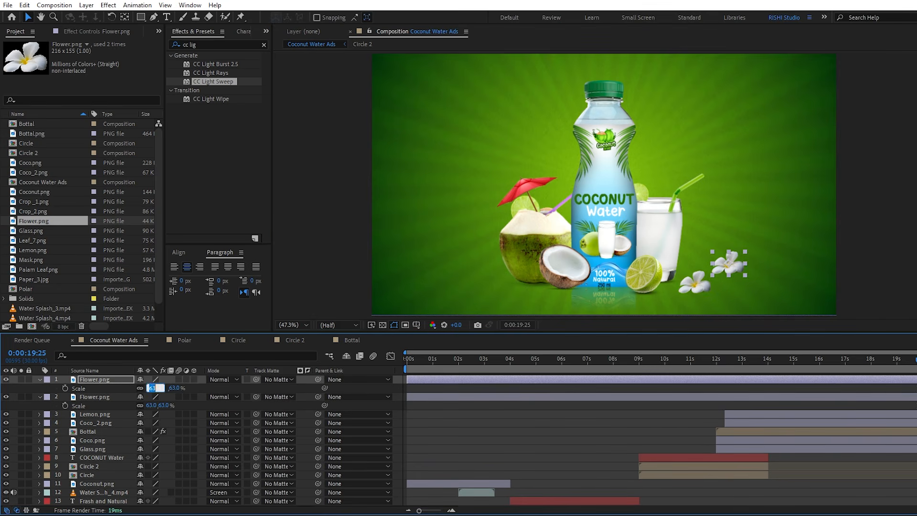
{"action": "key", "text": "Return"}
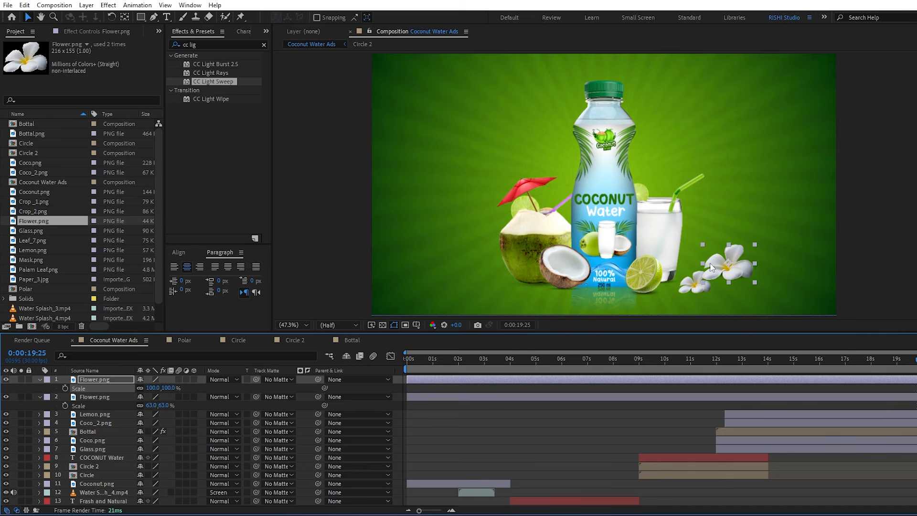
{"action": "left_click_drag", "start_coordinate": [732, 270], "coordinate": [730, 261]}
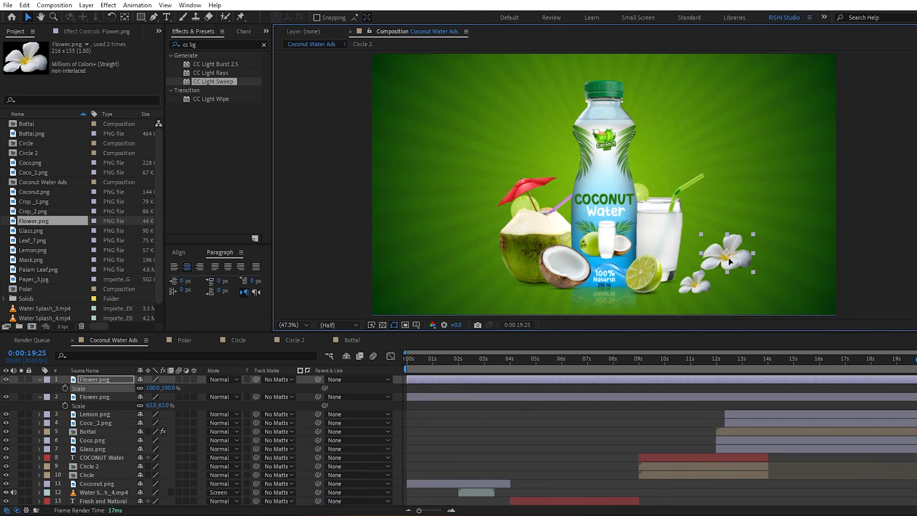
- Apply Gaussian Blur to the larger flower with Blurriness 20
{"action": "left_click", "coordinate": [213, 44]}
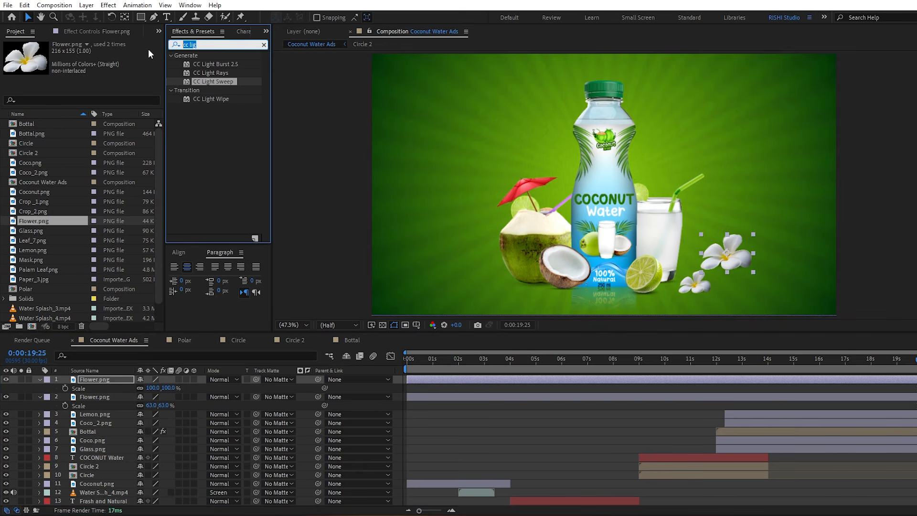
{"action": "type", "text": "gauss"}
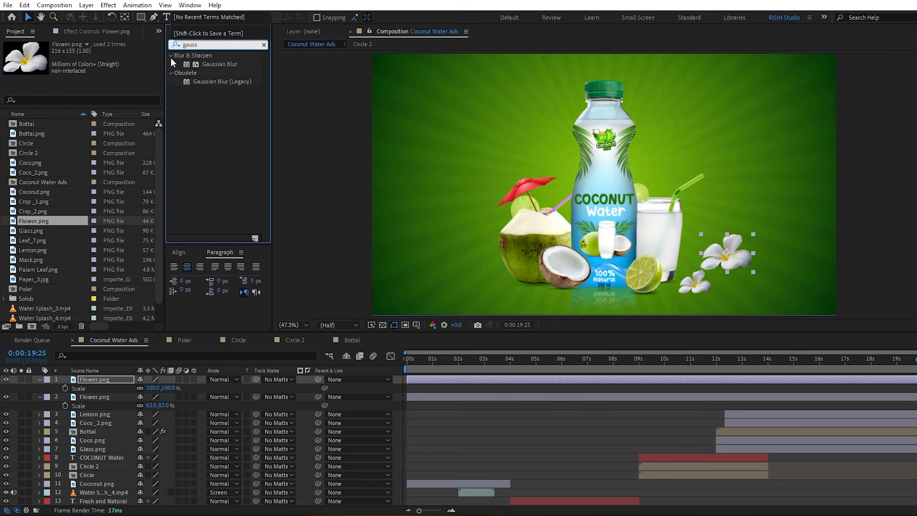
{"action": "left_click_drag", "start_coordinate": [219, 64], "coordinate": [729, 252]}
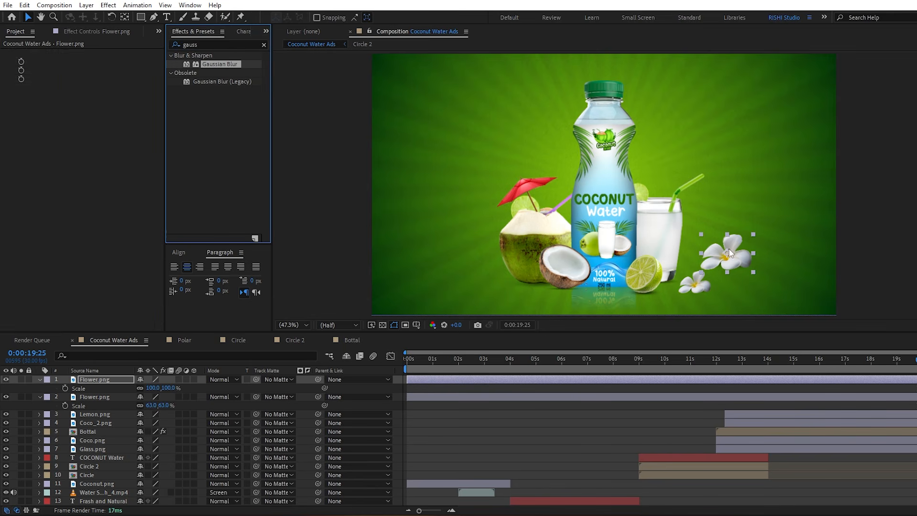
{"action": "left_click", "coordinate": [95, 61]}
{"action": "type", "text": "2"}
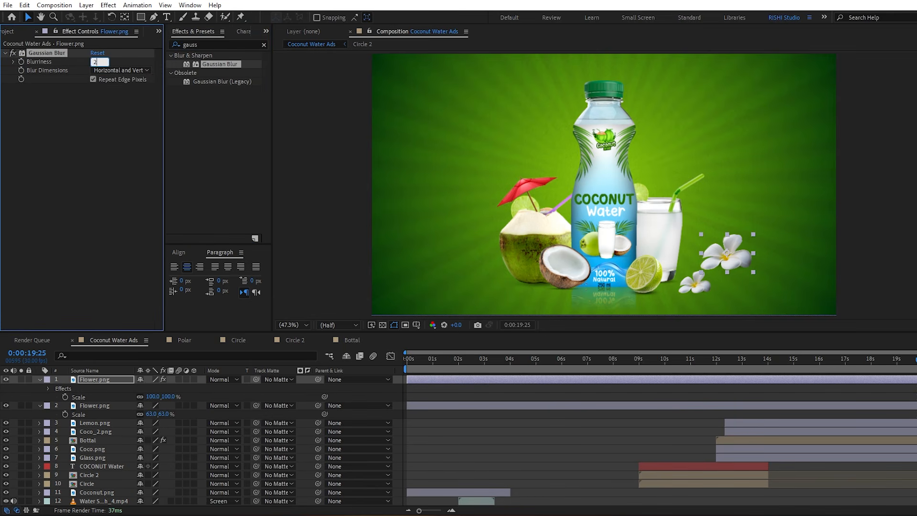
{"action": "type", "text": "00"}
{"action": "key", "text": "Return"}
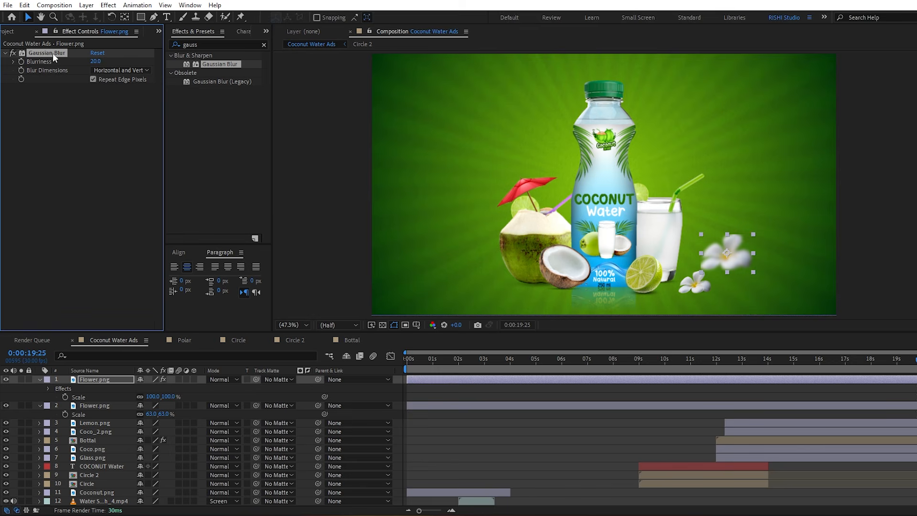
- Paste the Gaussian Blur onto the smaller flower and set its Blurriness to 10
{"action": "left_click", "coordinate": [709, 405]}
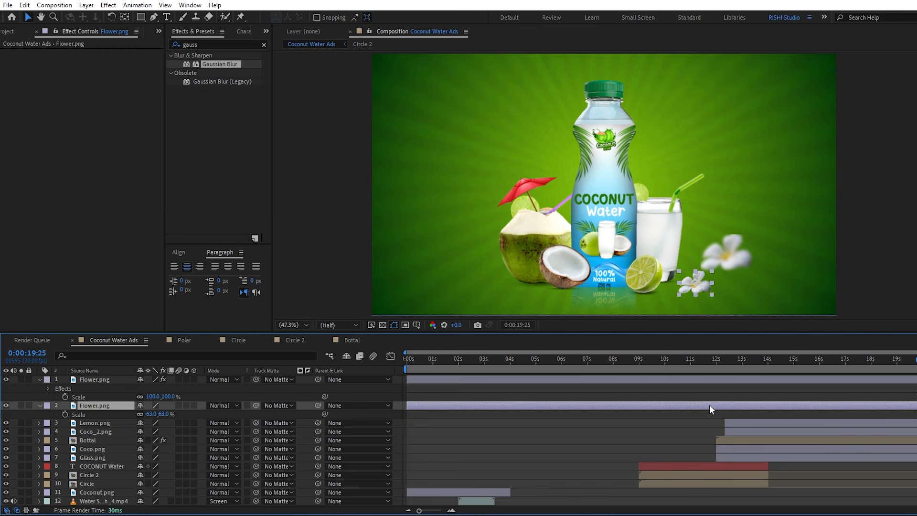
{"action": "key", "text": "ctrl+v"}
{"action": "left_click", "coordinate": [95, 61]}
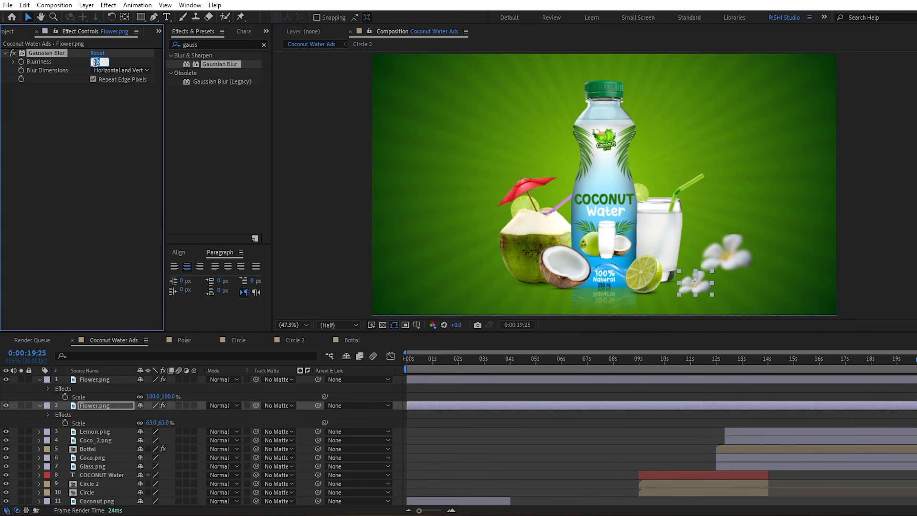
{"action": "key", "text": "Return"}
- Trim the start of both Flower.png layers to 0:00:13:00
{"action": "left_click_drag", "start_coordinate": [716, 363], "coordinate": [742, 368]}
{"action": "key", "text": "alt+bracketleft"}
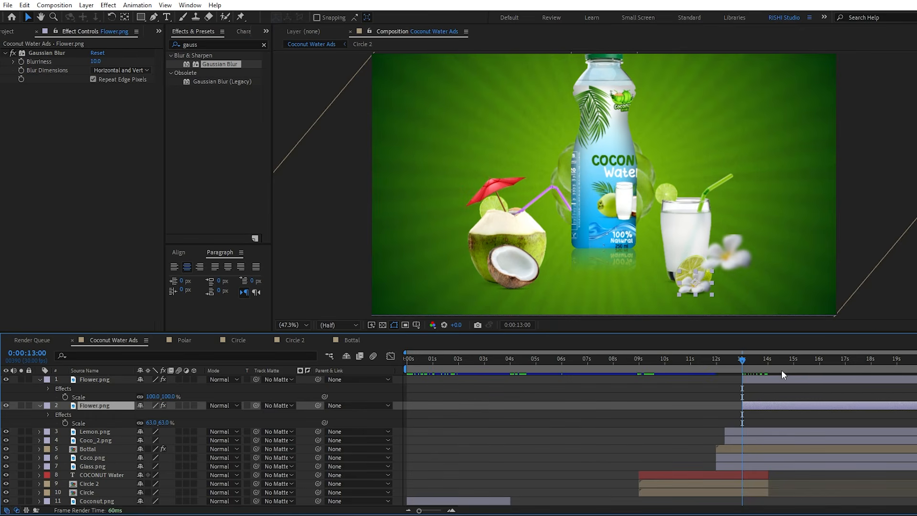
- Add Position keyframes to both Flower.png layers at 0:00:15:00
{"action": "left_click", "coordinate": [792, 364]}
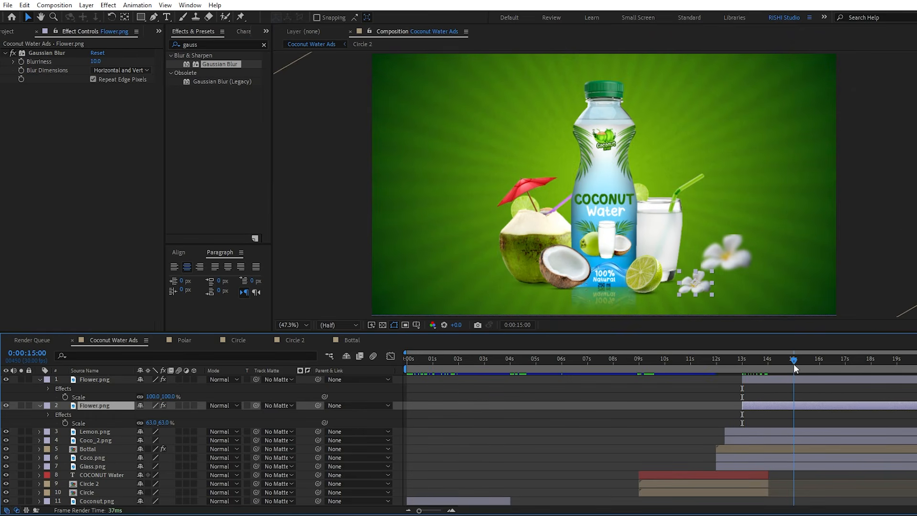
{"action": "left_click", "coordinate": [795, 380]}
{"action": "left_click", "coordinate": [797, 405], "text": "shift"}
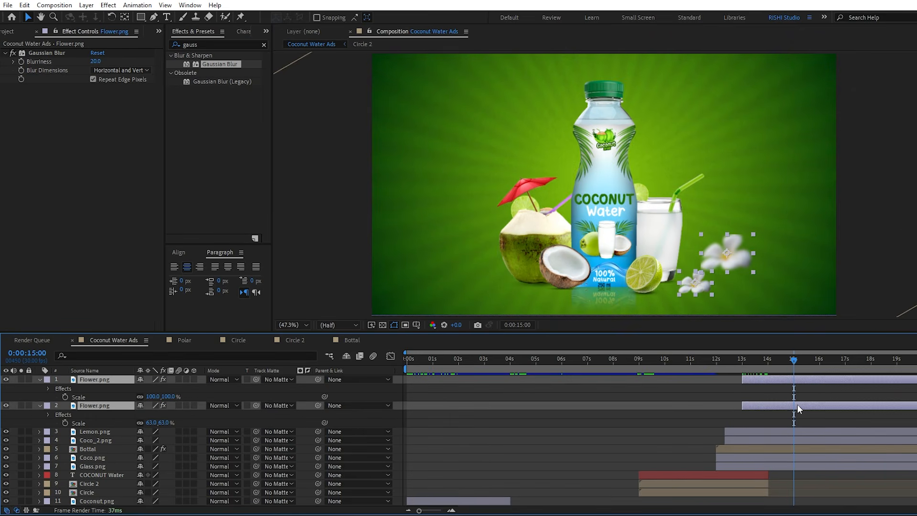
{"action": "key", "text": "alt+shift+p"}
- At 0:00:13:00, shift both flowers horizontally beyond the frame's right edge, to X positions 2147.2 and 2016.2
{"action": "key", "text": "i"}
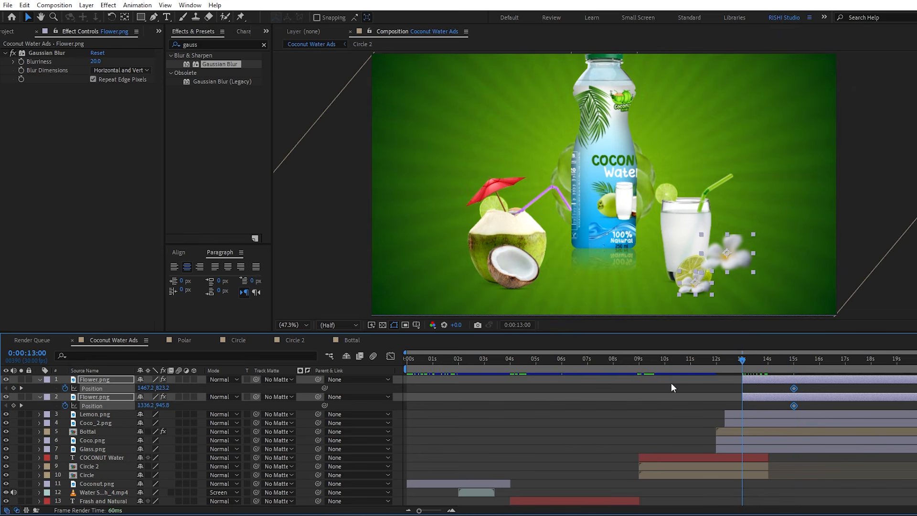
{"action": "key", "text": "shift+Right"}
{"action": "key", "text": "shift+Right"}
{"action": "key", "text": "shift+Right"}
{"action": "key", "text": "shift+Right"}
{"action": "key", "text": "shift+Right"}
{"action": "key", "text": "shift+Right"}
{"action": "key", "text": "shift+Right"}
{"action": "key", "text": "shift+Right"}
{"action": "key", "text": "shift+Right"}
{"action": "key", "text": "shift+Right"}
{"action": "key", "text": "shift+Right"}
{"action": "key", "text": "shift+Right"}
{"action": "key", "text": "shift+Right"}
{"action": "key", "text": "shift+Right"}
{"action": "key", "text": "shift+Right"}
{"action": "key", "text": "shift+Right"}
{"action": "key", "text": "shift+Right"}
{"action": "key", "text": "shift+Right"}
{"action": "key", "text": "shift+Right"}
{"action": "key", "text": "shift+Right"}
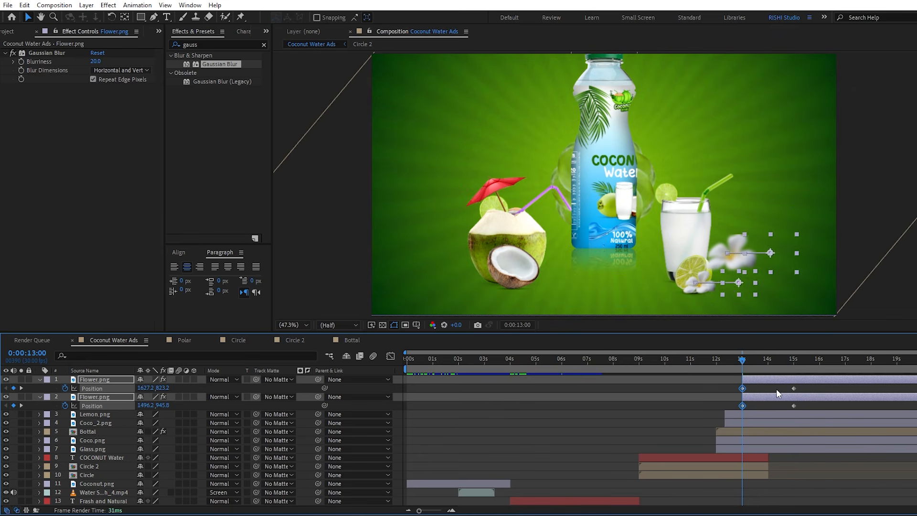
{"action": "key", "text": "shift+Right"}
{"action": "key", "text": "shift+Right"}
{"action": "key", "text": "shift+Right"}
{"action": "key", "text": "shift+Right"}
{"action": "key", "text": "shift+Right"}
{"action": "key", "text": "shift+Right"}
{"action": "key", "text": "shift+Right"}
{"action": "key", "text": "shift+Right"}
{"action": "key", "text": "shift+Right"}
{"action": "key", "text": "shift+Right"}
{"action": "key", "text": "shift+Right"}
{"action": "key", "text": "shift+Right"}
{"action": "key", "text": "shift+Right"}
{"action": "key", "text": "shift+Right"}
{"action": "key", "text": "shift+Right"}
{"action": "key", "text": "shift+Right"}
{"action": "key", "text": "shift+Right"}
{"action": "key", "text": "shift+Right"}
{"action": "key", "text": "shift+Right"}
{"action": "key", "text": "shift+Right"}
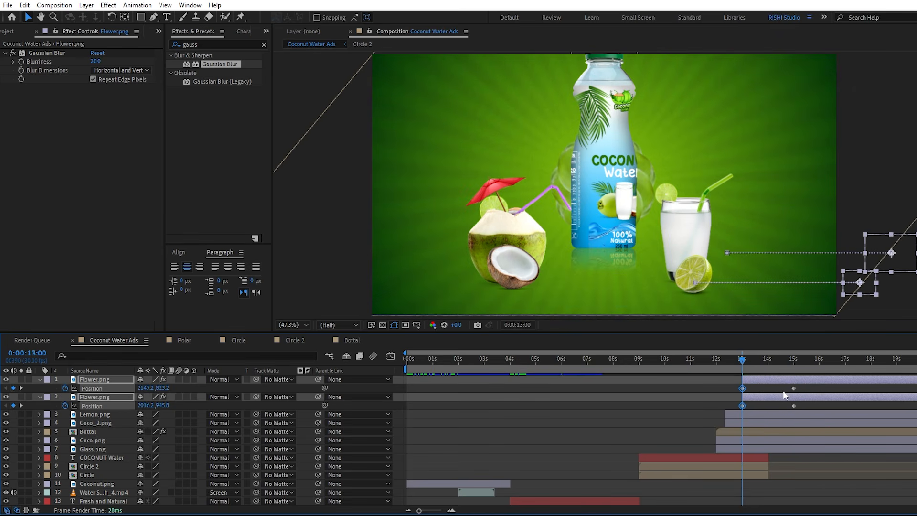
- Easy Ease both flowers' Position keyframes and reshape their speed curve for a fast start and a long slow finish, and preview it
{"action": "left_click_drag", "start_coordinate": [804, 387], "coordinate": [734, 405]}
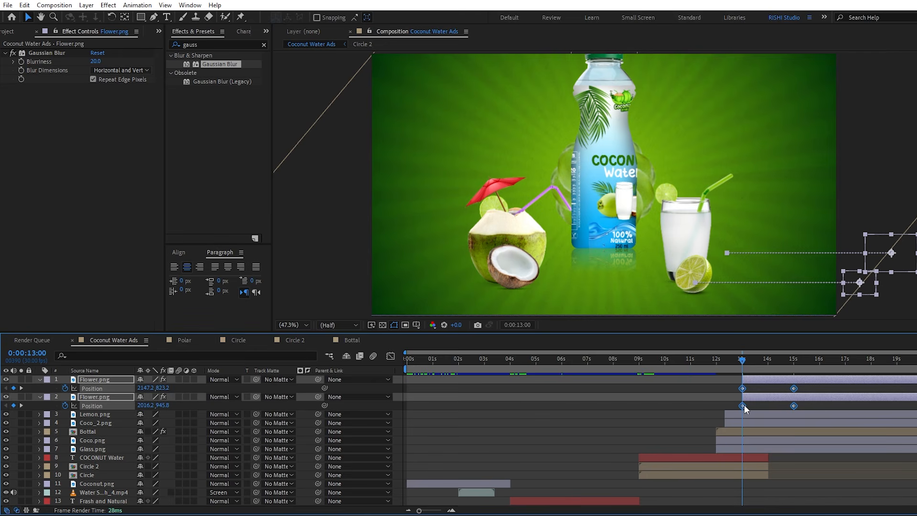
{"action": "left_click_drag", "start_coordinate": [807, 388], "coordinate": [721, 404]}
{"action": "key", "text": "F9"}
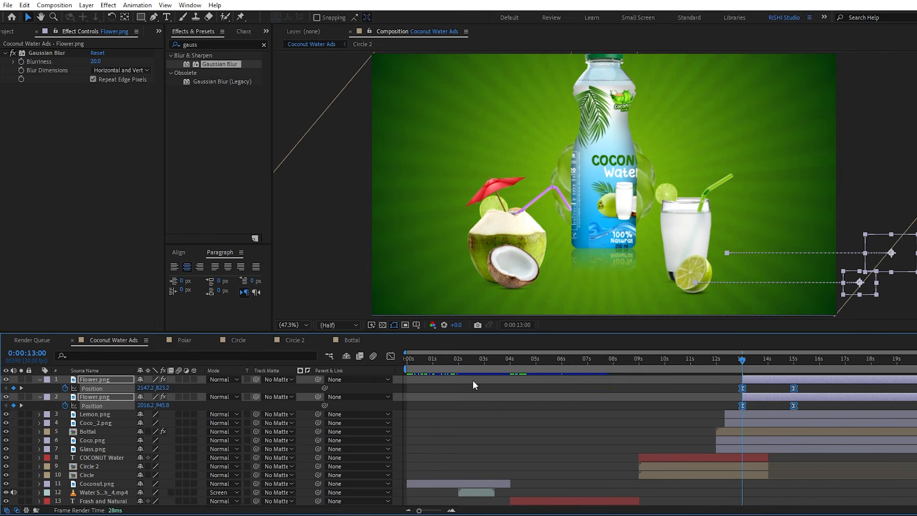
{"action": "left_click", "coordinate": [393, 356]}
{"action": "left_click_drag", "start_coordinate": [812, 471], "coordinate": [696, 478]}
{"action": "key", "text": "shift+F3"}
{"action": "key", "text": "space"}
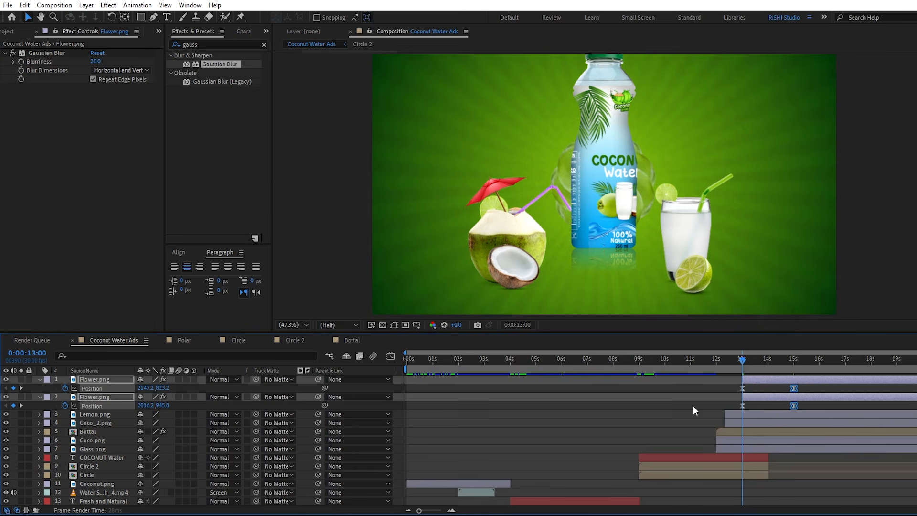
- Delay the smaller flower's layer to start at 0:00:13:10, keep its last Position keyframe at 0:00:15:00, and preview the motion
{"action": "left_click", "coordinate": [768, 382]}
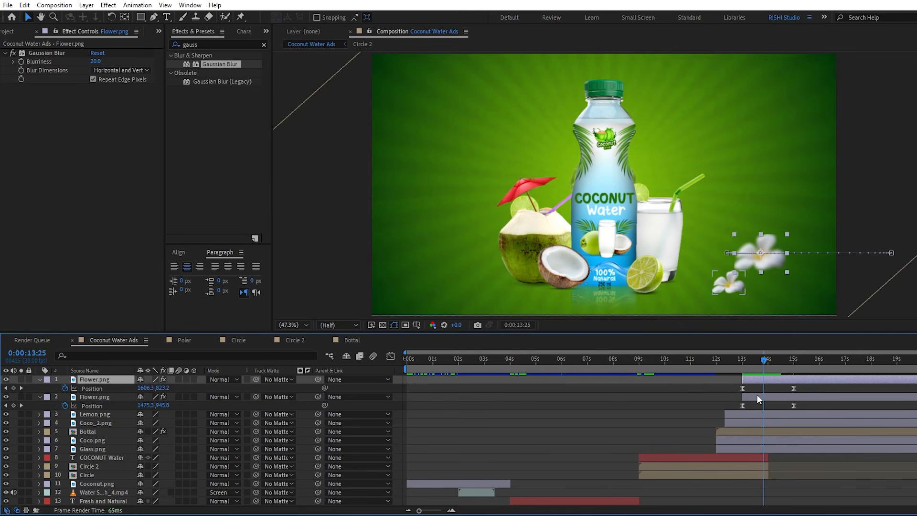
{"action": "left_click", "coordinate": [756, 397]}
{"action": "key", "text": "j"}
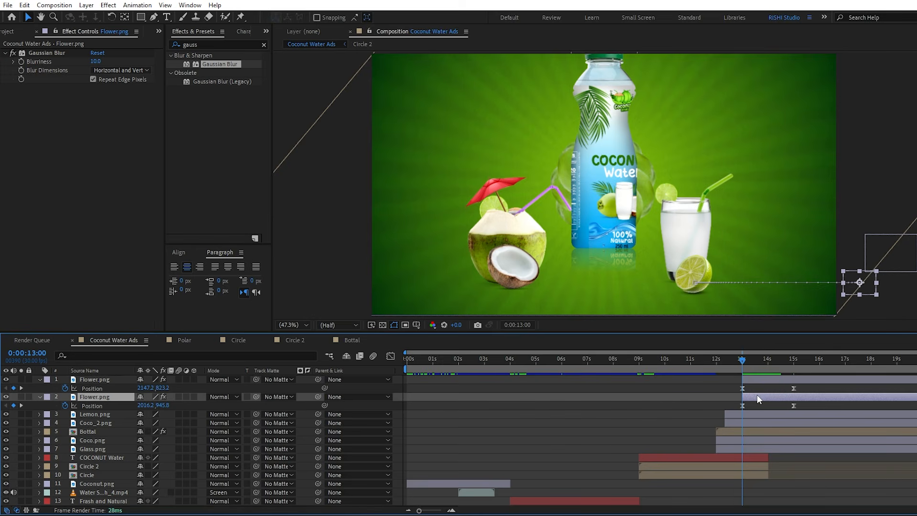
{"action": "key", "text": "shift+Page_Down"}
{"action": "key", "text": "bracketleft"}
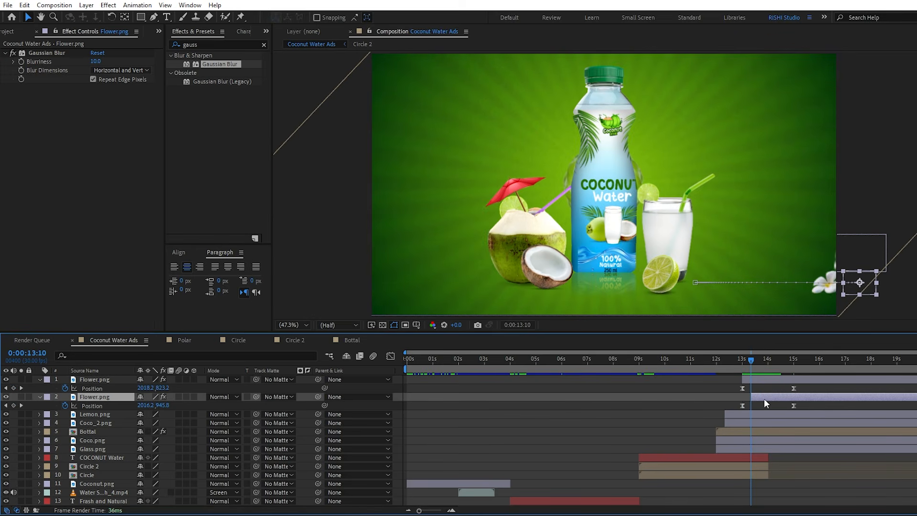
{"action": "left_click_drag", "start_coordinate": [802, 405], "coordinate": [794, 406]}
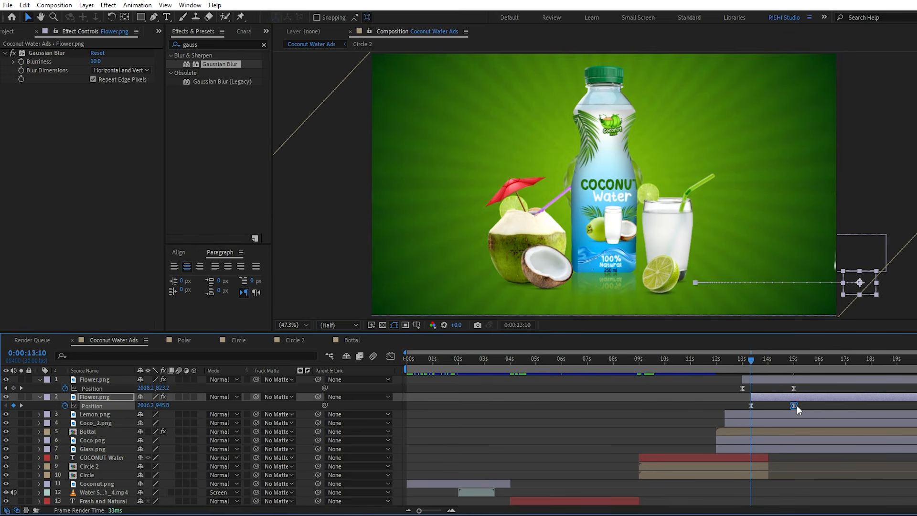
{"action": "left_click", "coordinate": [741, 366]}
{"action": "key", "text": "space"}
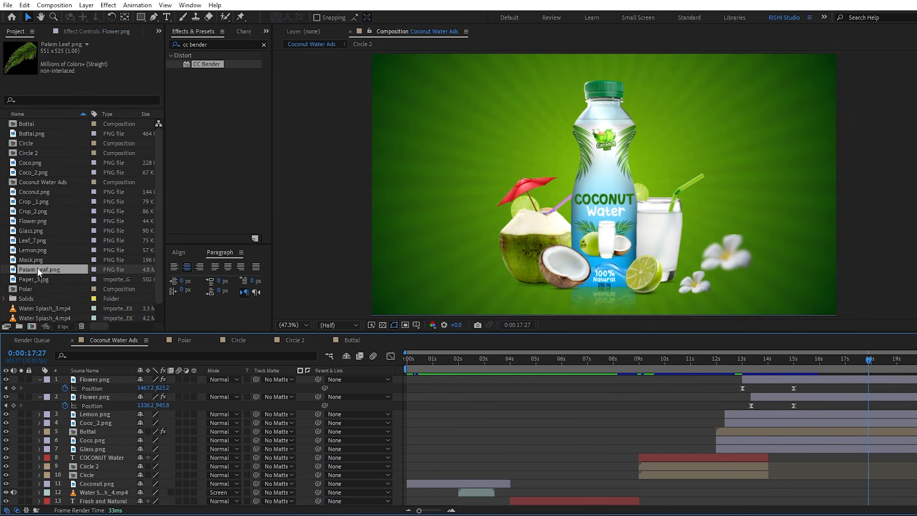
- Add Palam Leaf.png to the composition above all layers and move its anchor point to the end of the leaf's stem
{"action": "left_click_drag", "start_coordinate": [15, 271], "coordinate": [634, 162]}
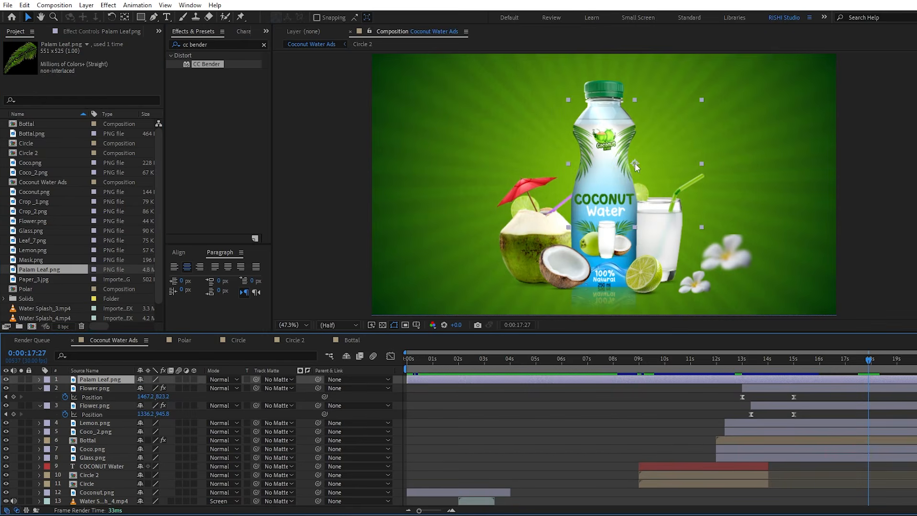
{"action": "left_click", "coordinate": [124, 17]}
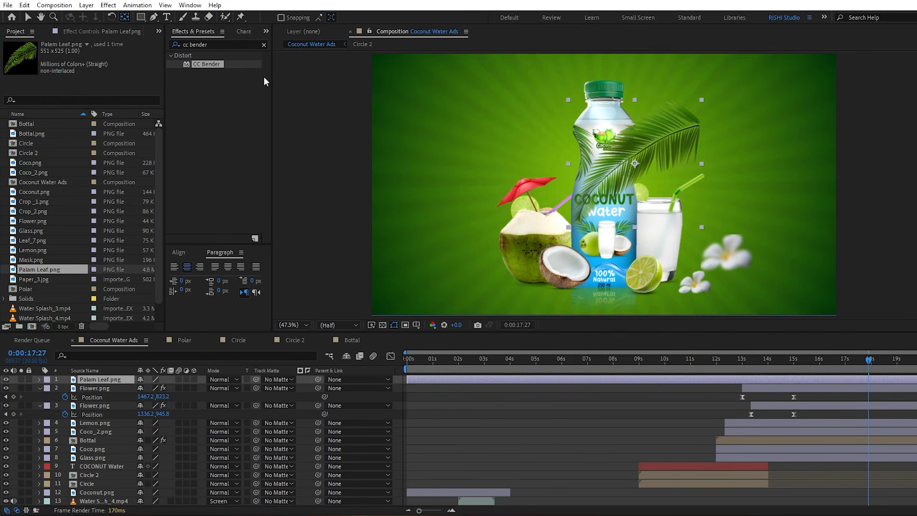
{"action": "left_click_drag", "start_coordinate": [634, 164], "coordinate": [673, 138]}
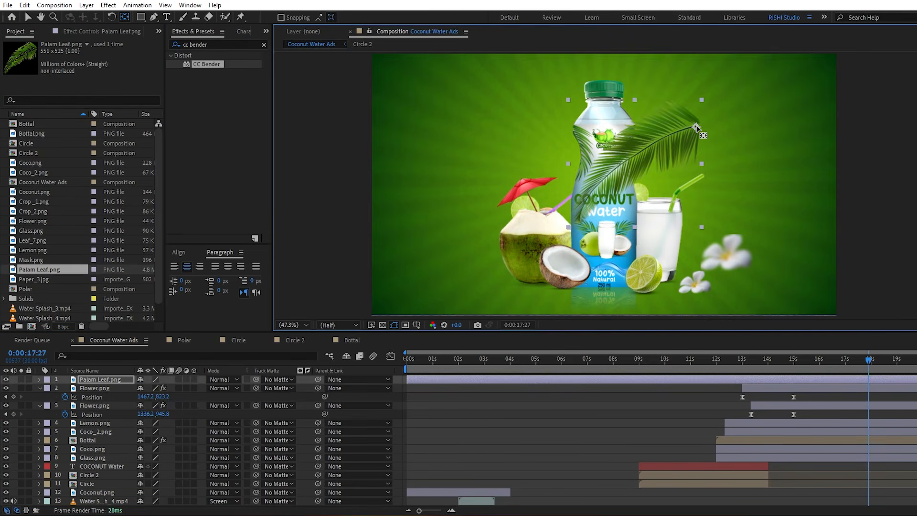
{"action": "key", "text": "v"}
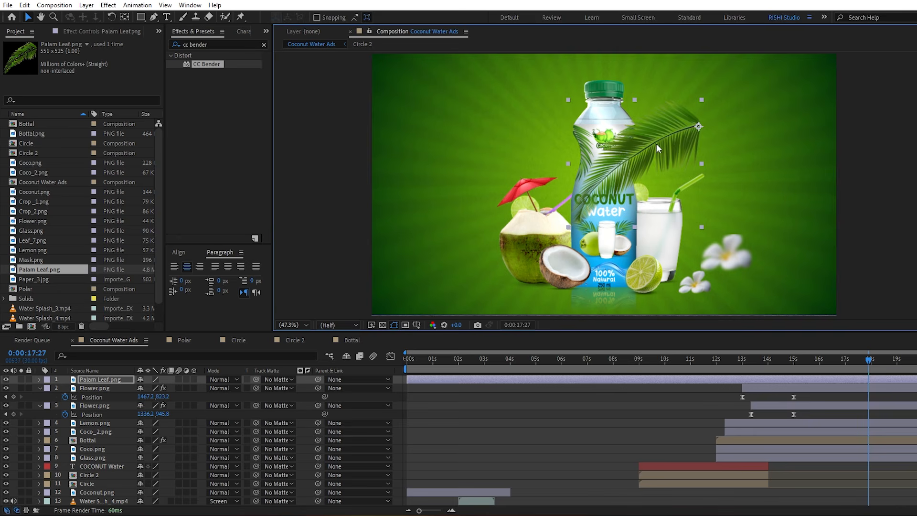
- Move the palm leaf into the upper-right corner of the frame and scale it to 67%
{"action": "left_click_drag", "start_coordinate": [656, 143], "coordinate": [794, 73]}
{"action": "key", "text": "s"}
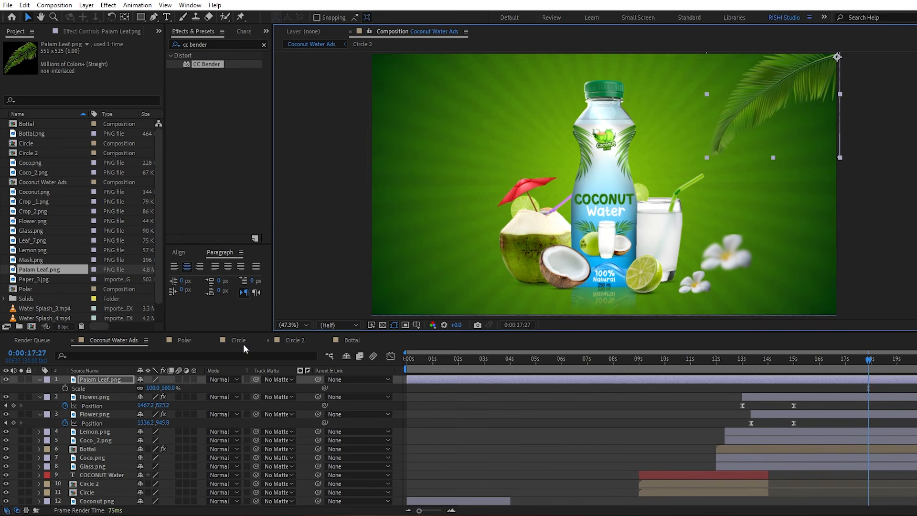
{"action": "left_click_drag", "start_coordinate": [155, 388], "coordinate": [138, 387]}
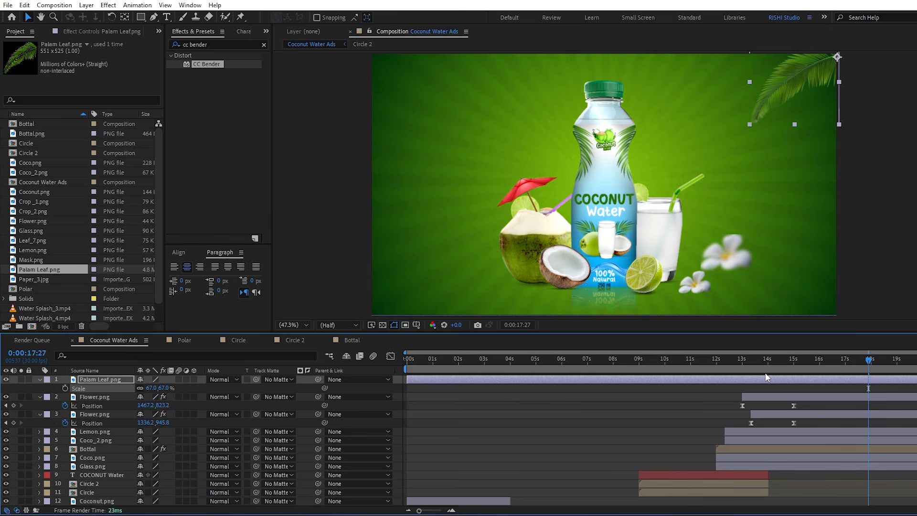
- Trim the start of the Palam Leaf.png layer to 0:00:13:00
{"action": "left_click", "coordinate": [741, 368]}
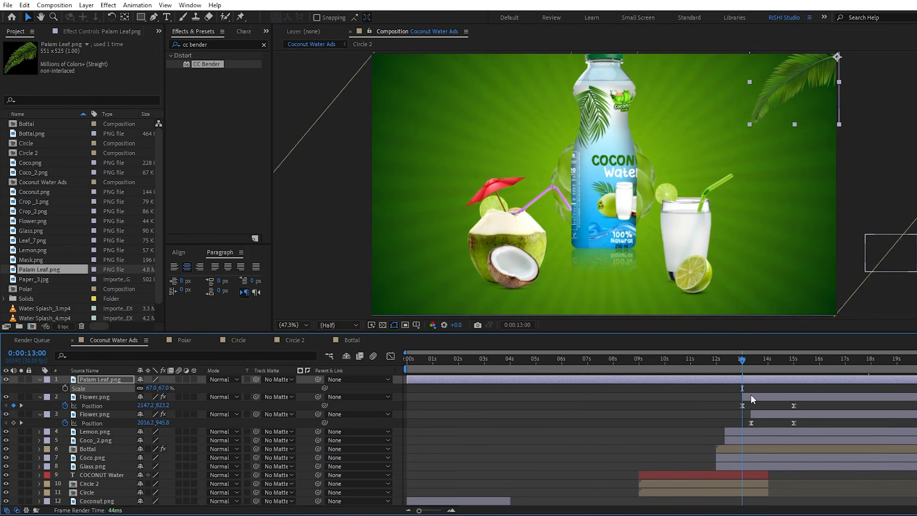
{"action": "left_click", "coordinate": [750, 396]}
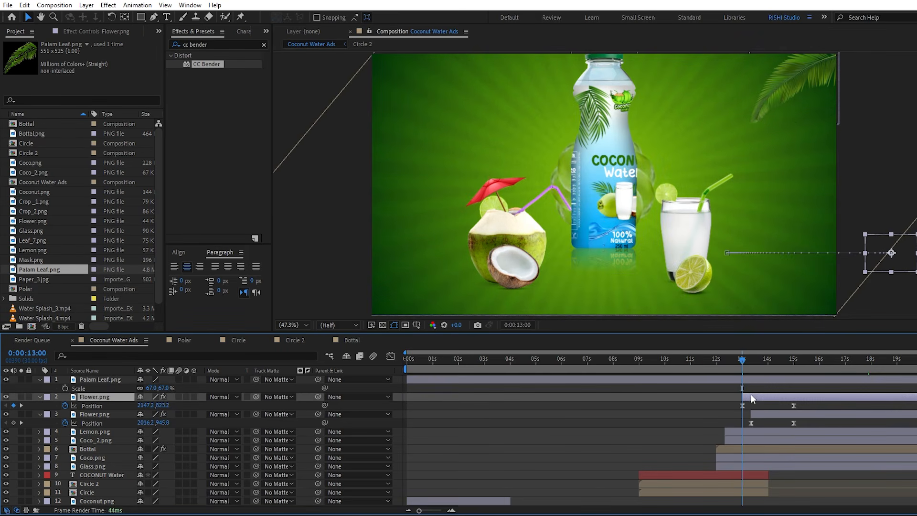
{"action": "key", "text": "alt+["}
- Keyframe the palm leaf's Scale from 0% at 0:00:13:00 to 67% at 0:00:15:00
{"action": "key", "text": "k"}
{"action": "key", "text": "k"}
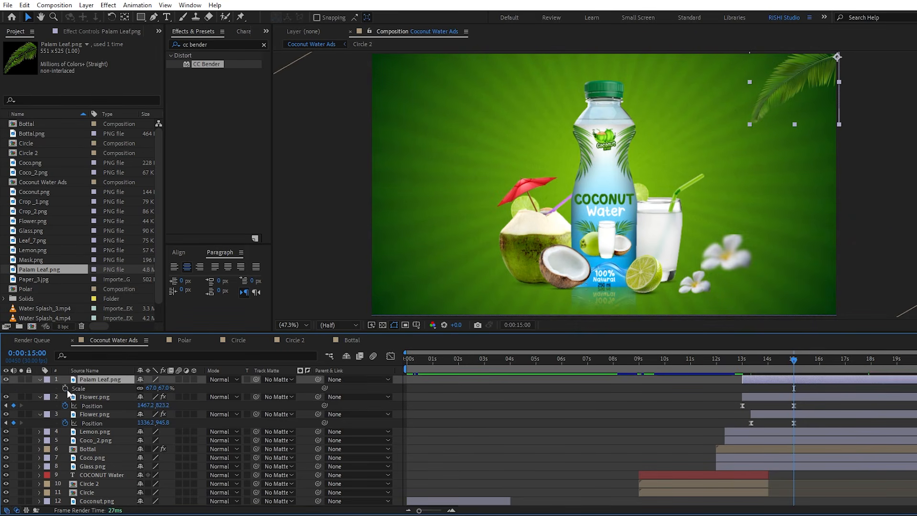
{"action": "left_click", "coordinate": [66, 388]}
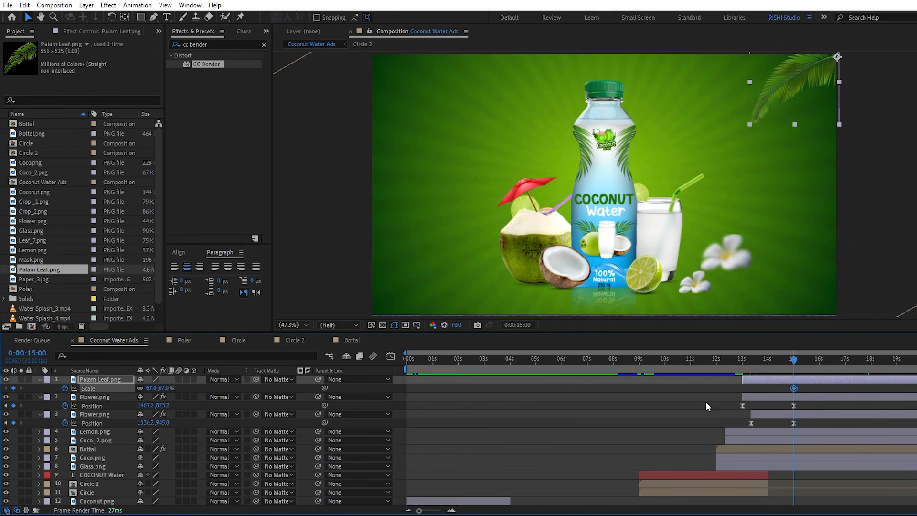
{"action": "key", "text": "j"}
{"action": "key", "text": "j"}
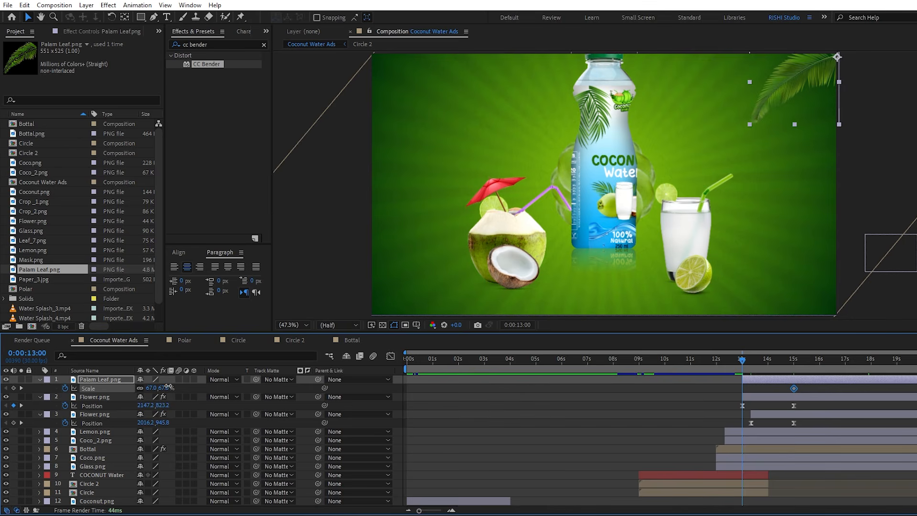
{"action": "left_click", "coordinate": [164, 388]}
{"action": "type", "text": "0"}
{"action": "key", "text": "Return"}
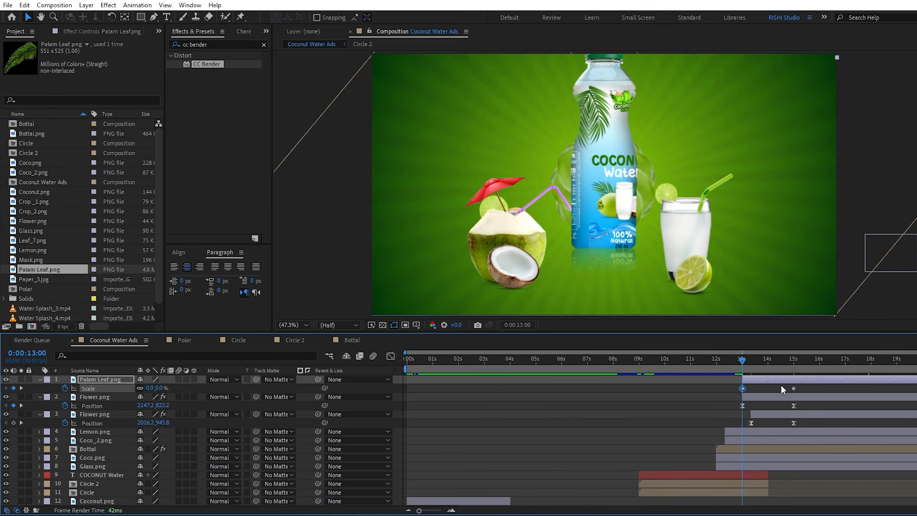
- Easy Ease the palm leaf's Scale keyframes and reshape the speed curve to peak early and slow towards the end, and preview it
{"action": "left_click_drag", "start_coordinate": [801, 385], "coordinate": [737, 388]}
{"action": "key", "text": "F9"}
{"action": "left_click", "coordinate": [390, 357]}
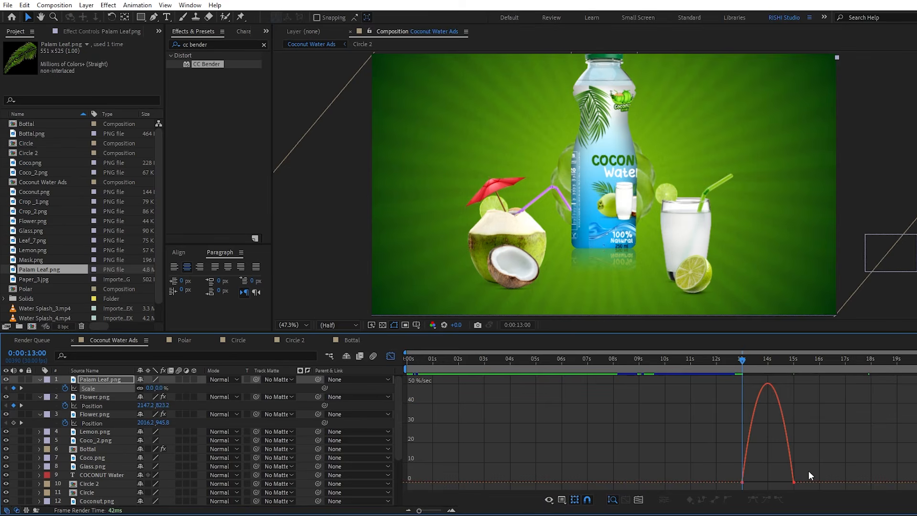
{"action": "left_click", "coordinate": [793, 481]}
{"action": "left_click_drag", "start_coordinate": [784, 483], "coordinate": [721, 479]}
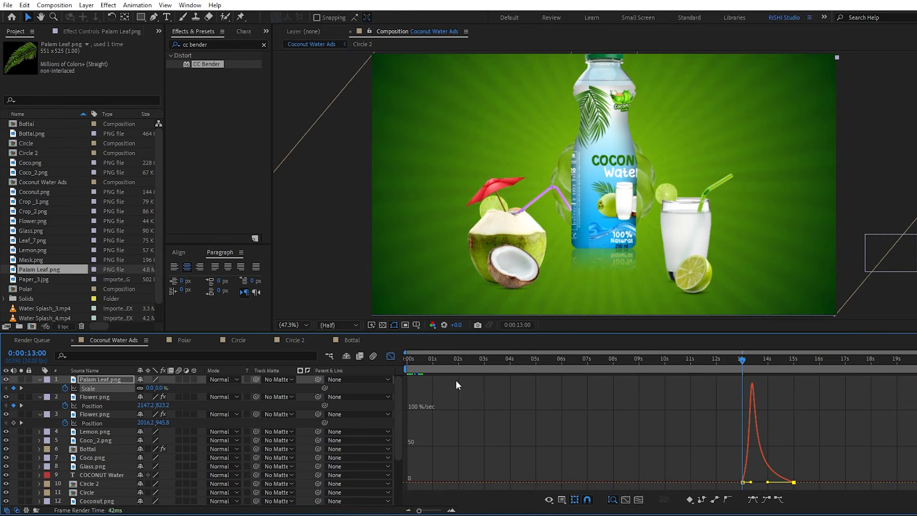
{"action": "left_click", "coordinate": [390, 357]}
{"action": "key", "text": "space"}
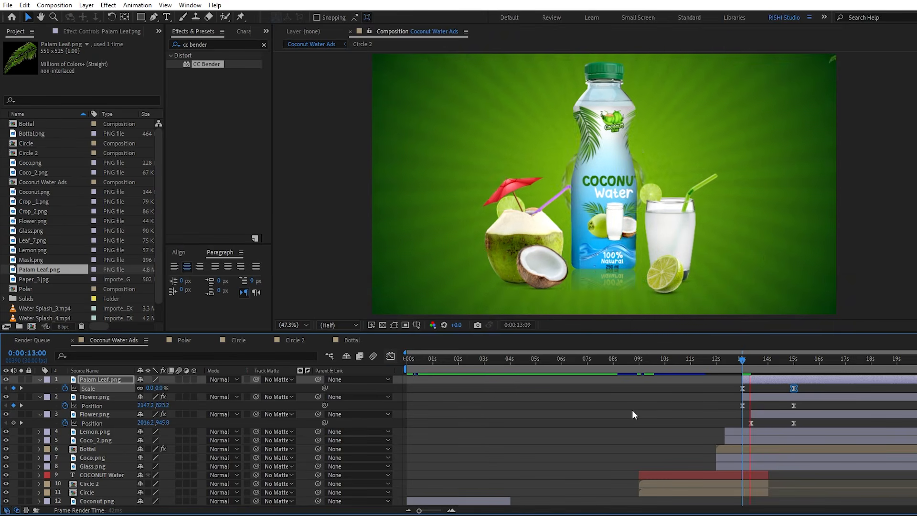
{"action": "key", "text": "space"}
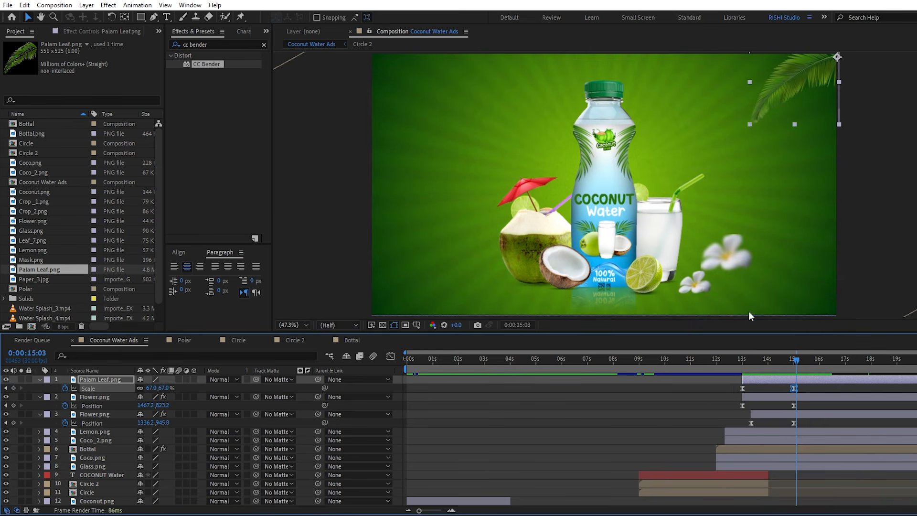
- Apply CC Bender to the palm leaf, placing Top at the leaf tip (1.1, 525.6) and Base at the stem end (540.5, 100.4)
{"action": "left_click", "coordinate": [747, 379]}
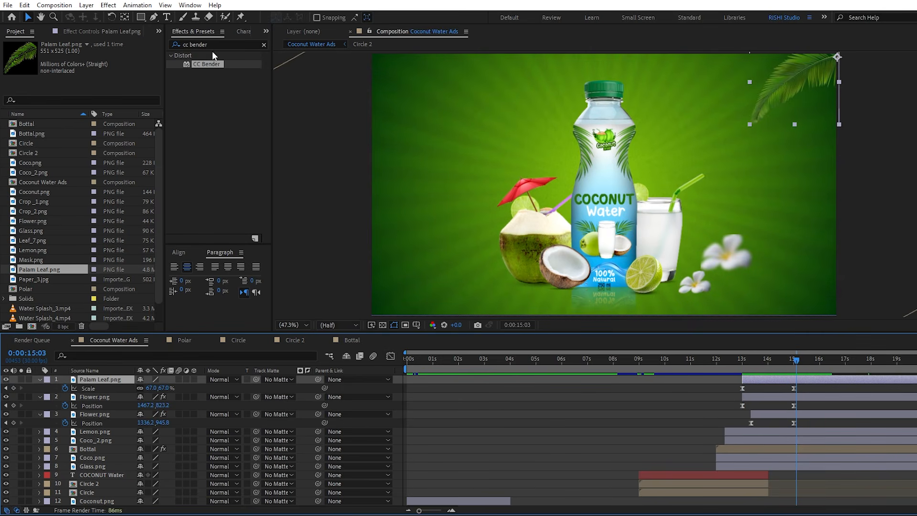
{"action": "left_click_drag", "start_coordinate": [199, 66], "coordinate": [748, 381]}
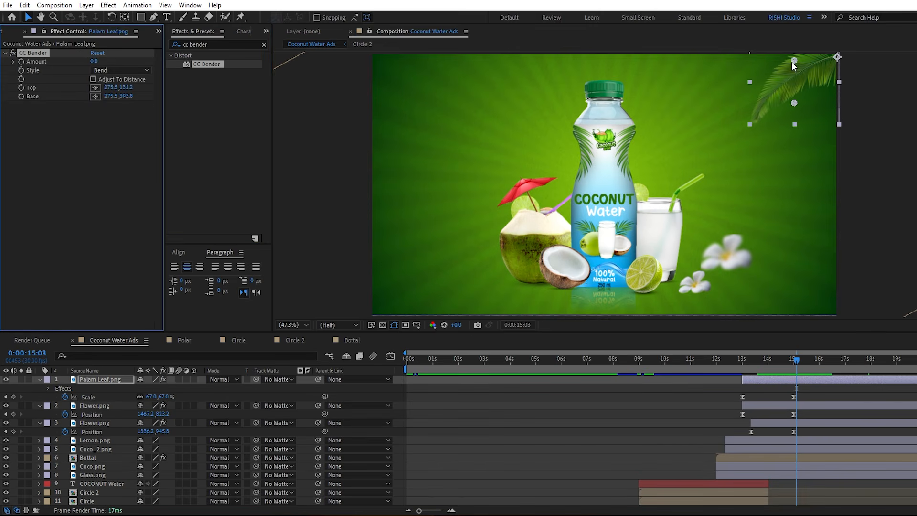
{"action": "left_click_drag", "start_coordinate": [792, 61], "coordinate": [749, 126]}
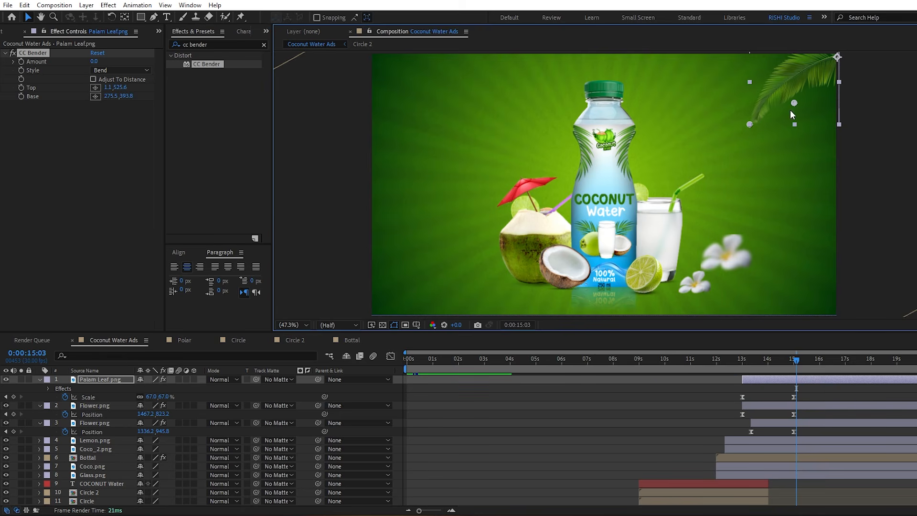
{"action": "left_click_drag", "start_coordinate": [793, 103], "coordinate": [836, 58]}
- Add the expression wiggle(1,50) to the palm leaf's CC Bender Amount
{"action": "left_click", "coordinate": [21, 62], "text": "alt"}
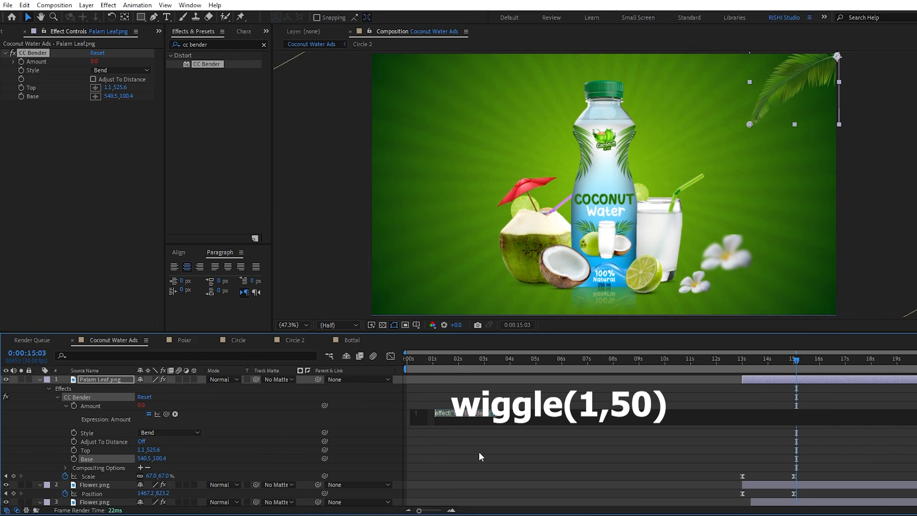
{"action": "type", "text": "wiggle"}
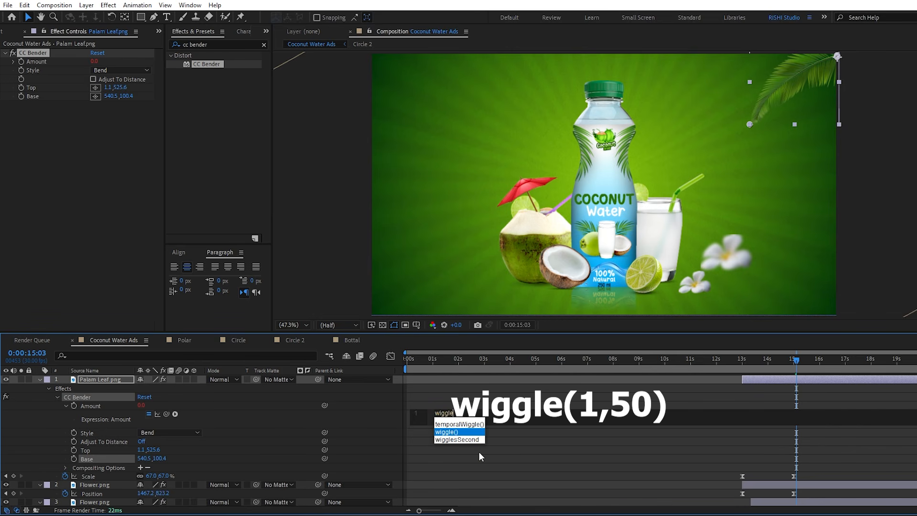
{"action": "type", "text": "(1,50)"}
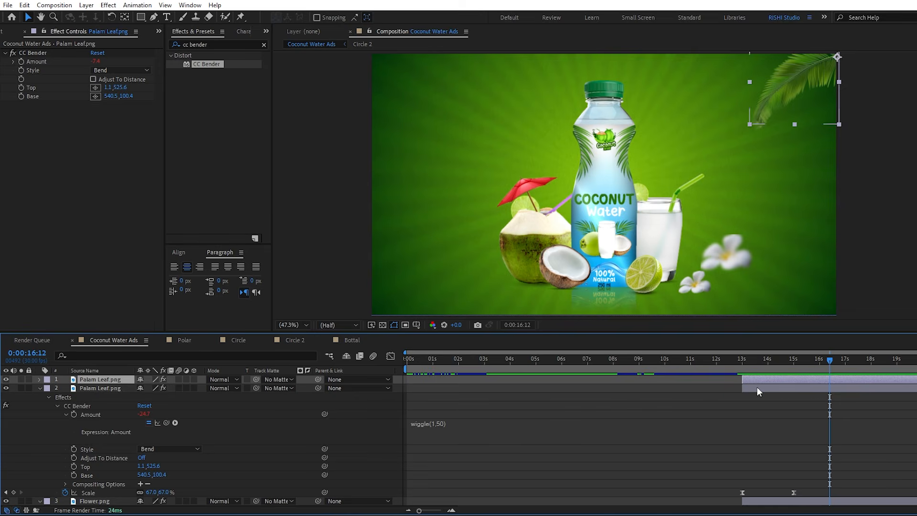
- Rotate the second palm leaf layer to -21°
{"action": "left_click", "coordinate": [756, 385]}
{"action": "key", "text": "r"}
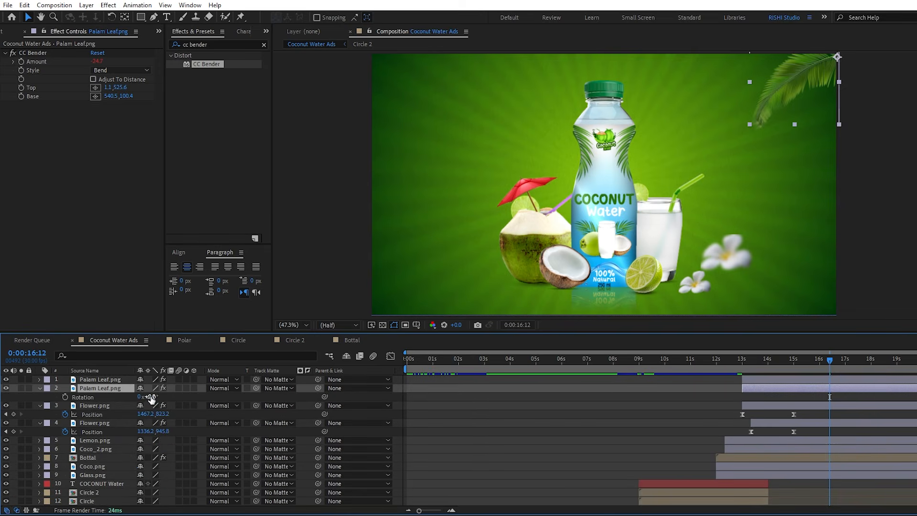
{"action": "left_click_drag", "start_coordinate": [146, 397], "coordinate": [140, 396]}
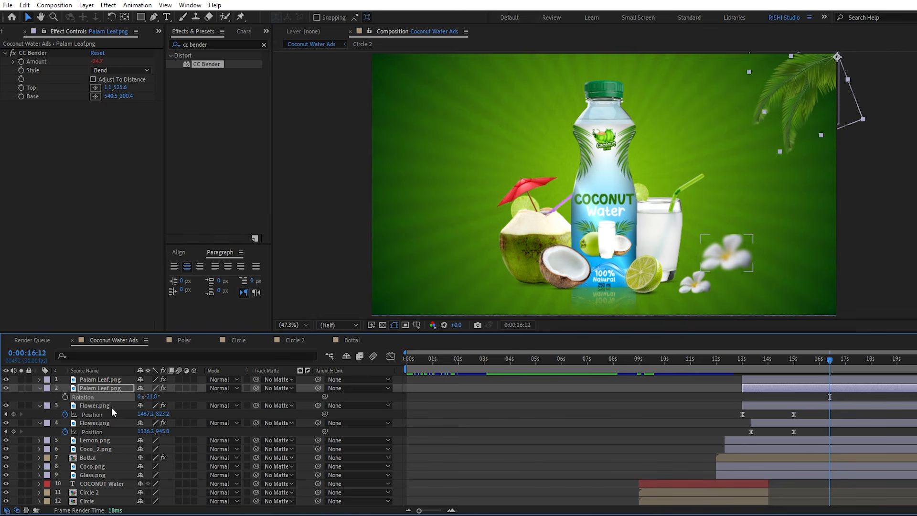
- Copy the Gaussian Blur from the smaller flower onto the rotated palm leaf and set its Blurriness to 10.7
{"action": "left_click", "coordinate": [768, 440]}
{"action": "left_click", "coordinate": [771, 424]}
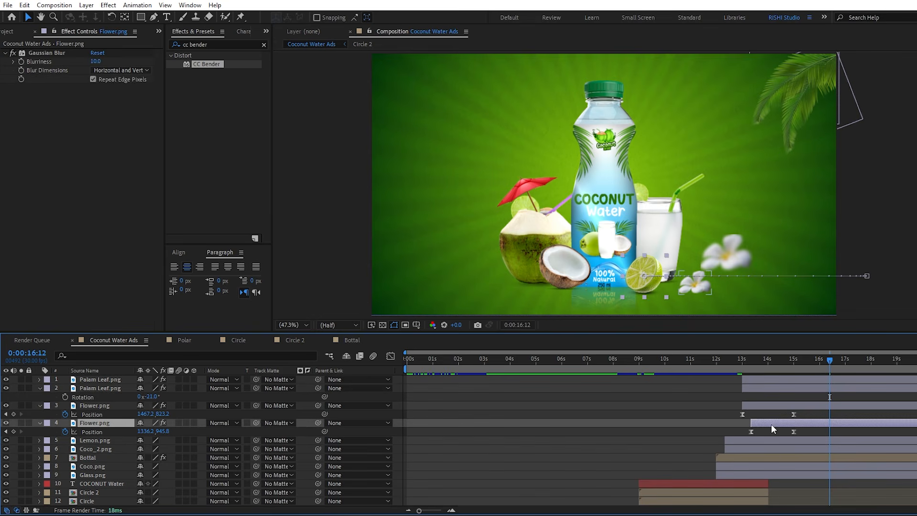
{"action": "left_click", "coordinate": [32, 53]}
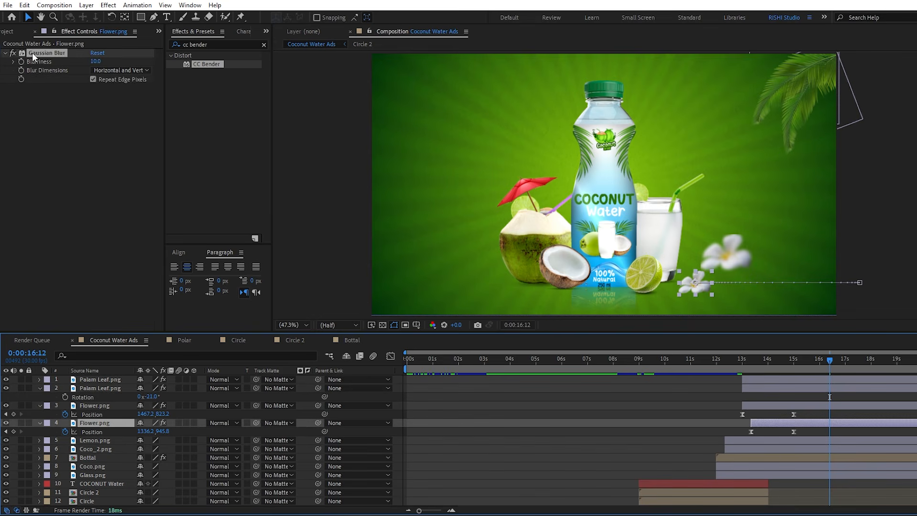
{"action": "left_click", "coordinate": [791, 389]}
{"action": "key", "text": "ctrl+v"}
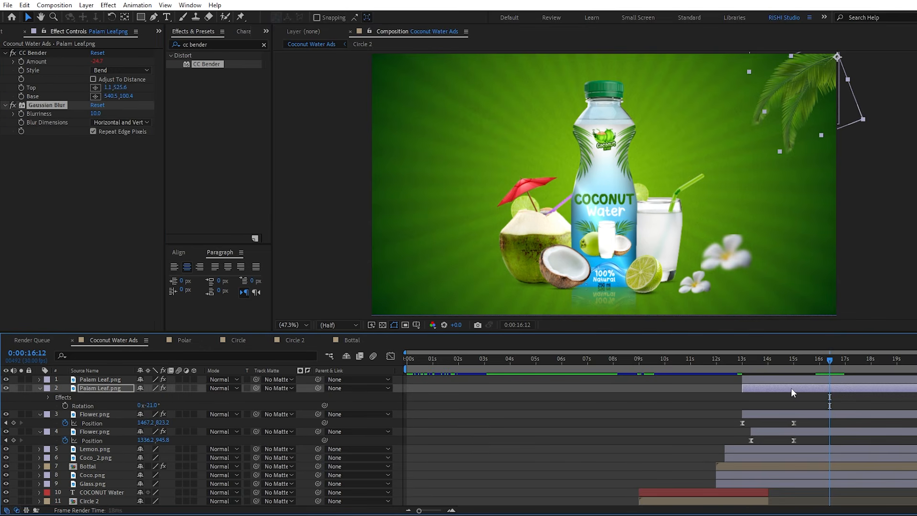
{"action": "mouse_move", "coordinate": [97, 114]}
{"action": "left_mouse_down"}
{"action": "mouse_move", "coordinate": [125, 118]}
{"action": "mouse_move", "coordinate": [109, 120]}
{"action": "left_mouse_up"}
- Duplicate the blurred palm leaf and set the copy's Rotation to 25°
{"action": "left_click", "coordinate": [756, 388]}
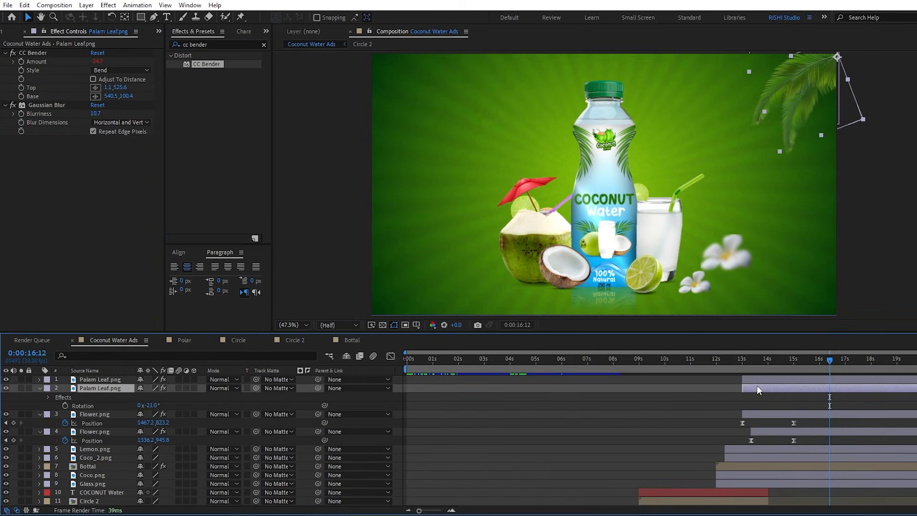
{"action": "key", "text": "ctrl+d"}
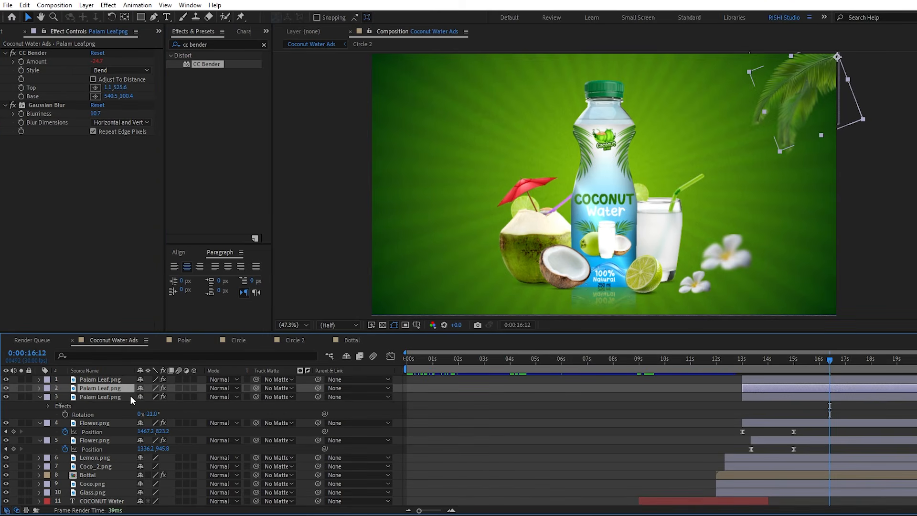
{"action": "key", "text": "r"}
{"action": "left_click_drag", "start_coordinate": [148, 397], "coordinate": [176, 396]}
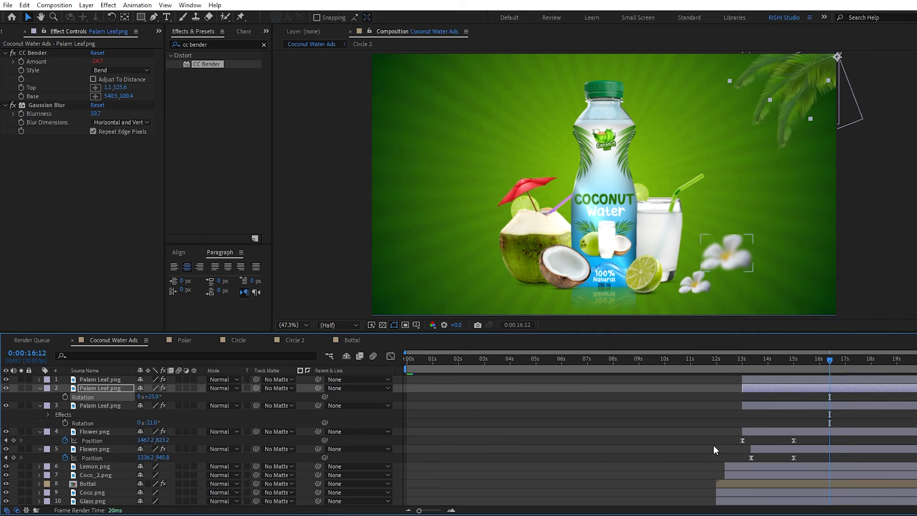
- Stagger the palm leaves by shifting the first and third leaf layers slightly past 0:00:13:00, and preview the animation
{"action": "left_click_drag", "start_coordinate": [761, 379], "coordinate": [772, 405]}
{"action": "left_click", "coordinate": [734, 363]}
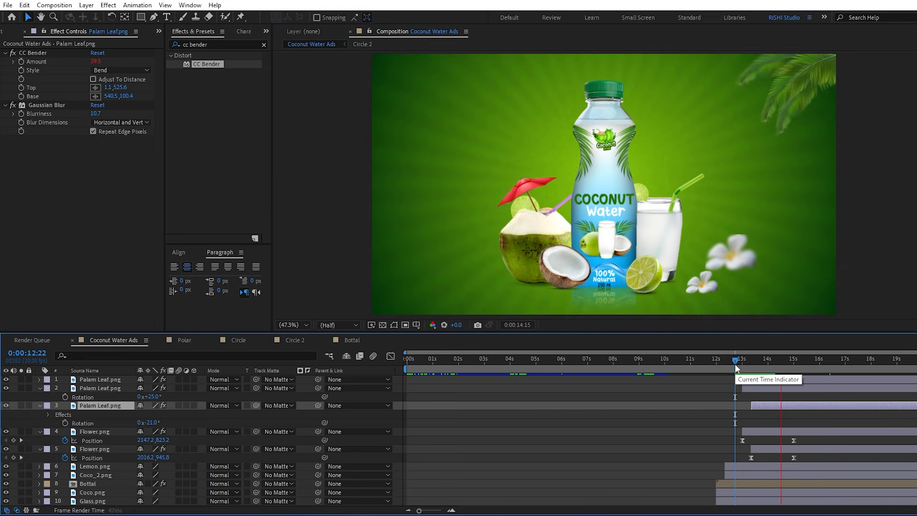
- Pre-compose the three palm leaf layers and both flower layers into a composition named Corner, moving all attributes
{"action": "left_click_drag", "start_coordinate": [757, 385], "coordinate": [774, 451]}
{"action": "right_click", "coordinate": [773, 451]}
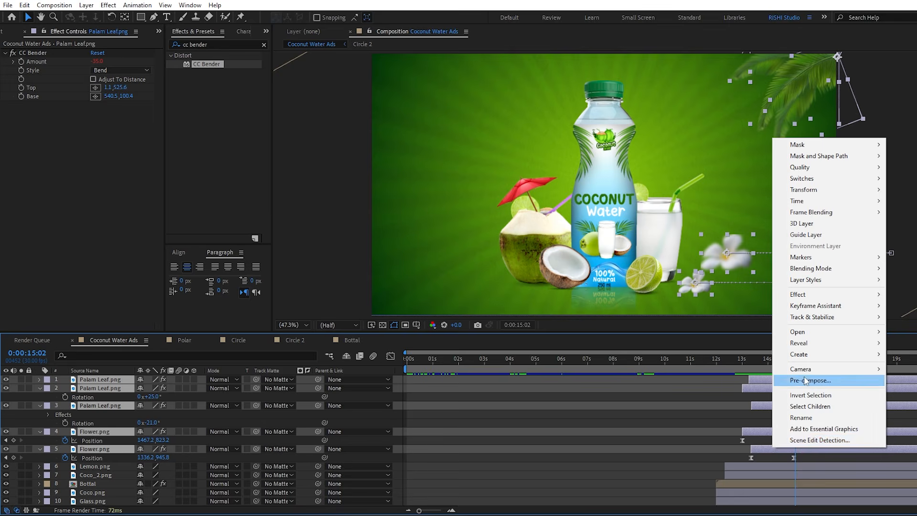
{"action": "left_click", "coordinate": [787, 379]}
{"action": "type", "text": "Corner"}
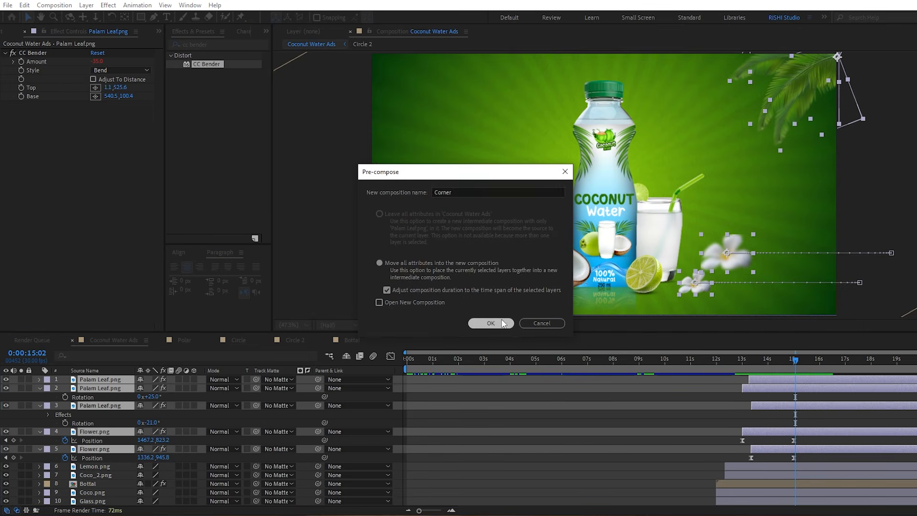
{"action": "left_click", "coordinate": [491, 323]}
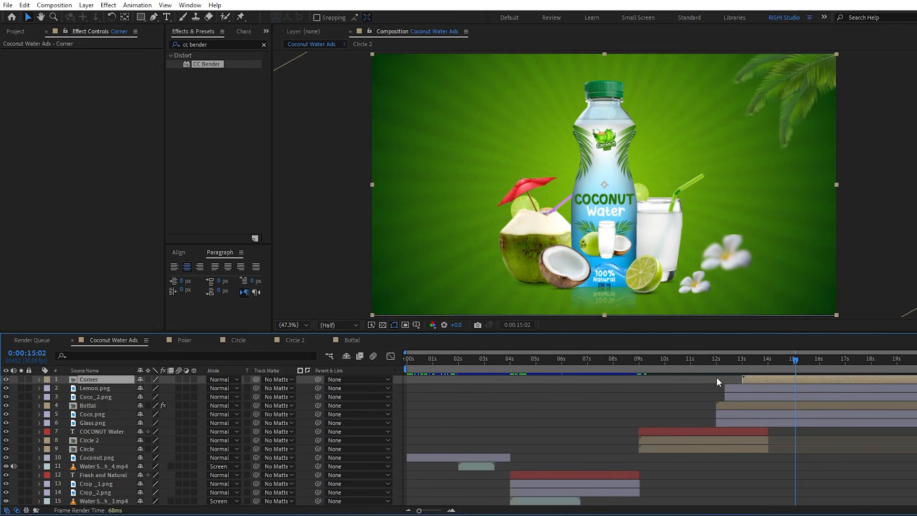
- Duplicate the Corner layer and flip the copy horizontally
{"action": "key", "text": "ctrl+d"}
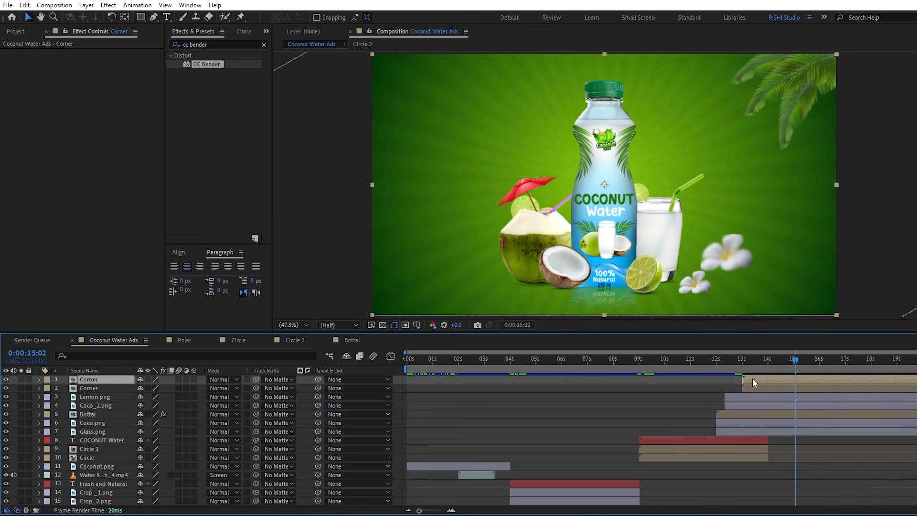
{"action": "right_click", "coordinate": [752, 377]}
{"action": "mouse_move", "coordinate": [787, 121]}
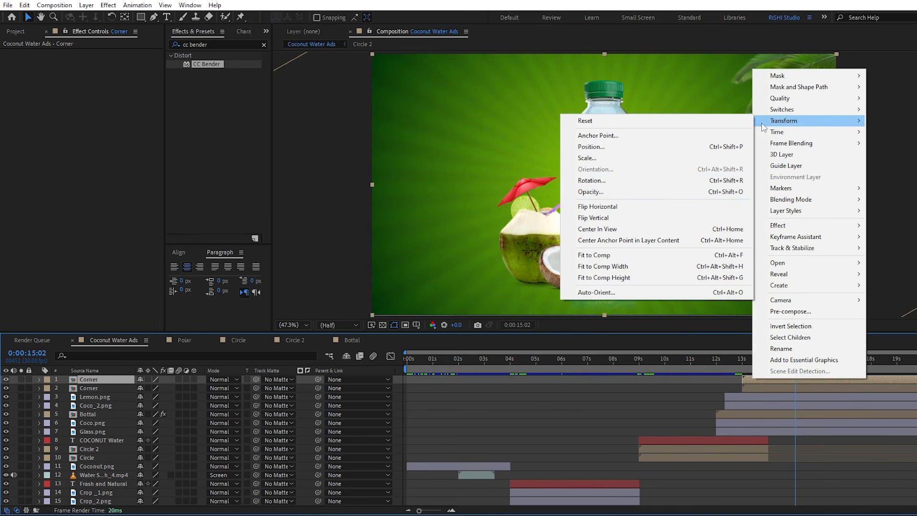
{"action": "left_click", "coordinate": [625, 206]}
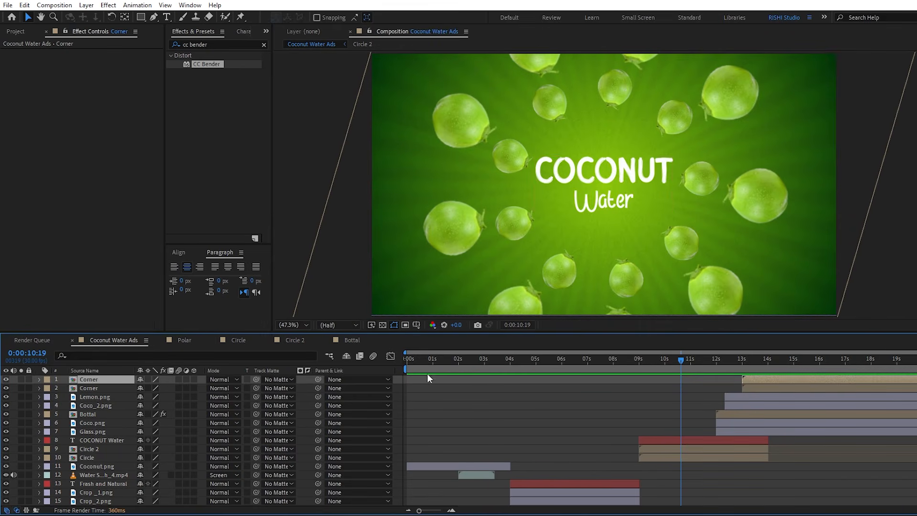
- Go to 0:00:00:00 and reveal the Gradient Fill properties of the background's Shape Layer 1
{"action": "key", "text": "Home"}
{"action": "scroll", "coordinate": [463, 433], "scroll_direction": "down", "scroll_amount": 2}
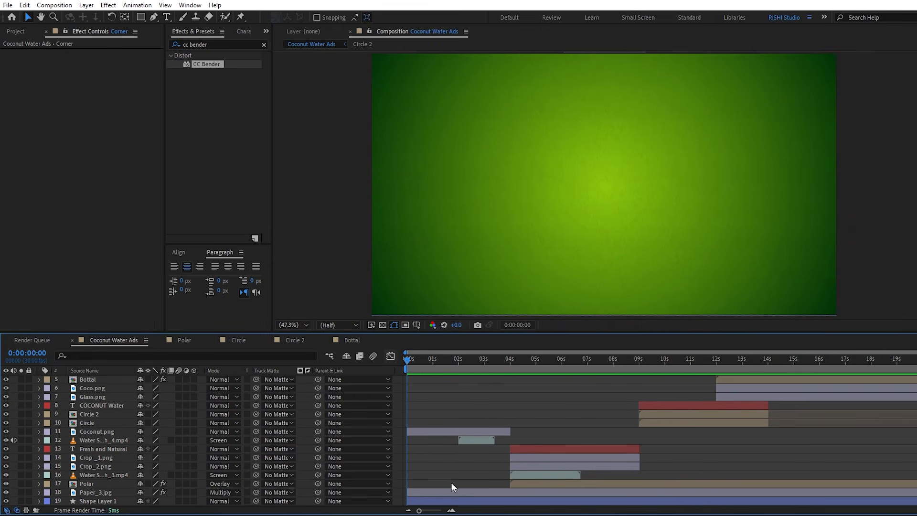
{"action": "left_click", "coordinate": [452, 500]}
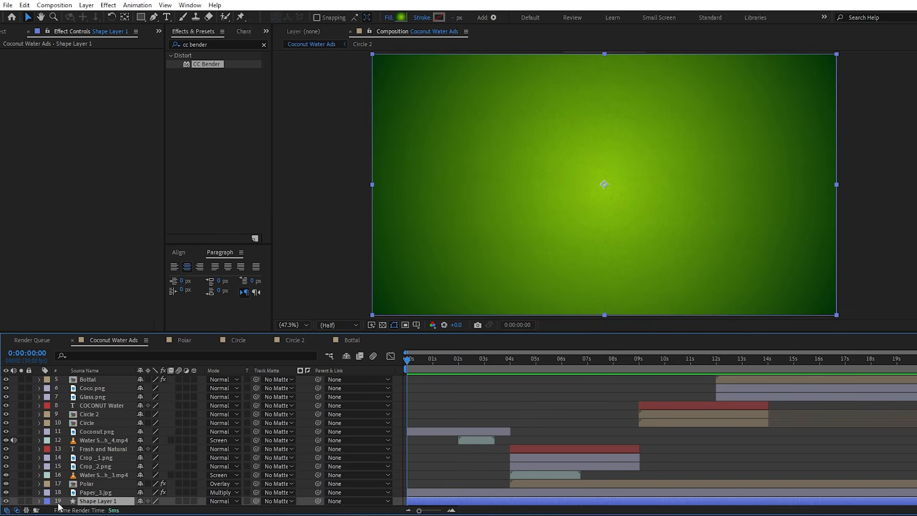
{"action": "left_click", "coordinate": [40, 500]}
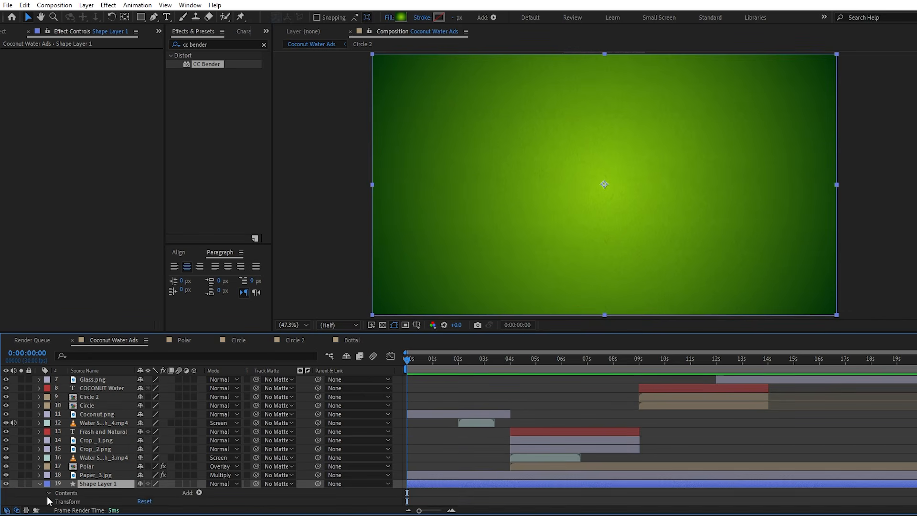
{"action": "left_click", "coordinate": [48, 495]}
{"action": "left_click", "coordinate": [56, 502]}
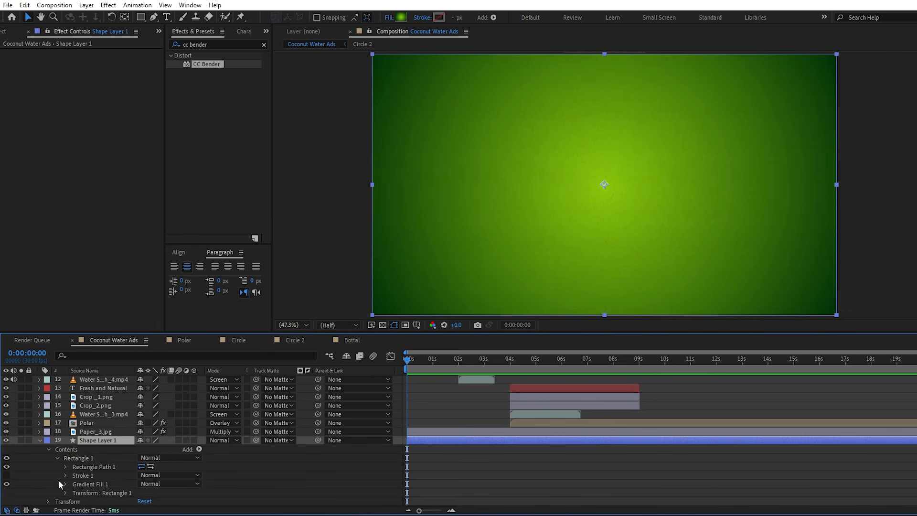
{"action": "left_click", "coordinate": [66, 485]}
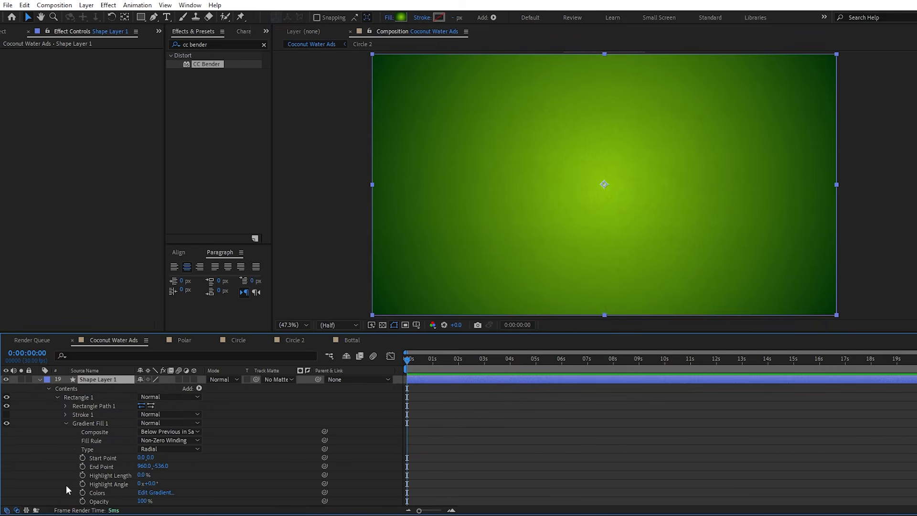
{"action": "left_click", "coordinate": [400, 18]}
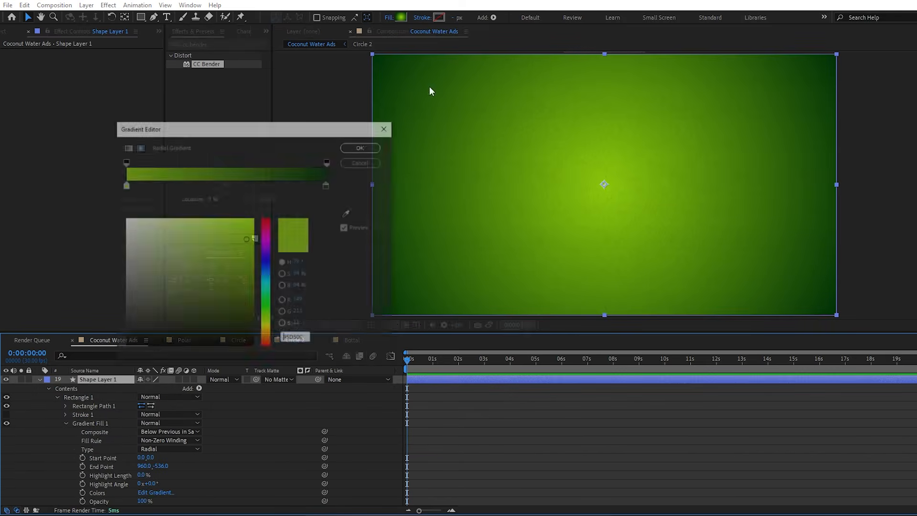
{"action": "left_click", "coordinate": [368, 151]}
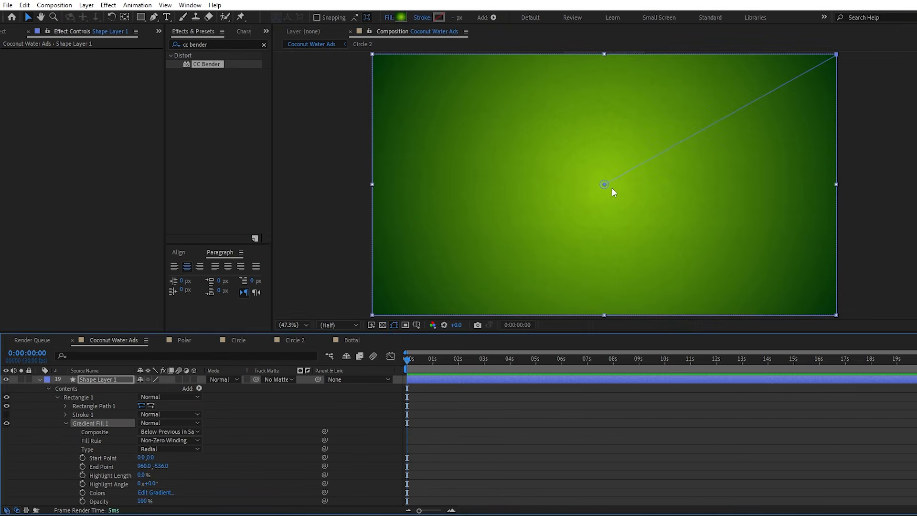
{"action": "mouse_move", "coordinate": [604, 185]}
{"action": "left_mouse_down"}
{"action": "mouse_move", "coordinate": [603, 195]}
{"action": "mouse_move", "coordinate": [602, 186]}
{"action": "left_mouse_up"}
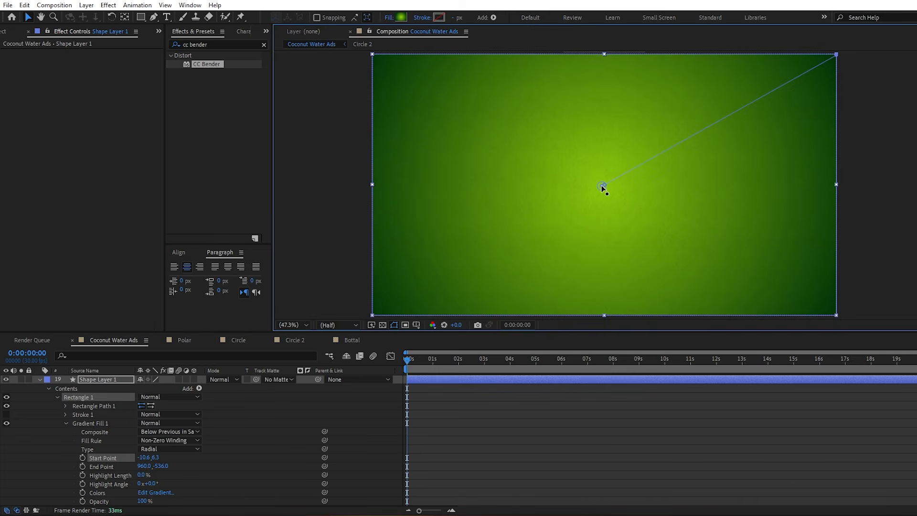
{"action": "key", "text": "ctrl+z"}
- Keyframe the background gradient's Start Point at (0.0, -549.5) at 0:00:00:00 and at about (-10.6, 412.1) at 0:00:02:00
{"action": "left_click", "coordinate": [82, 457]}
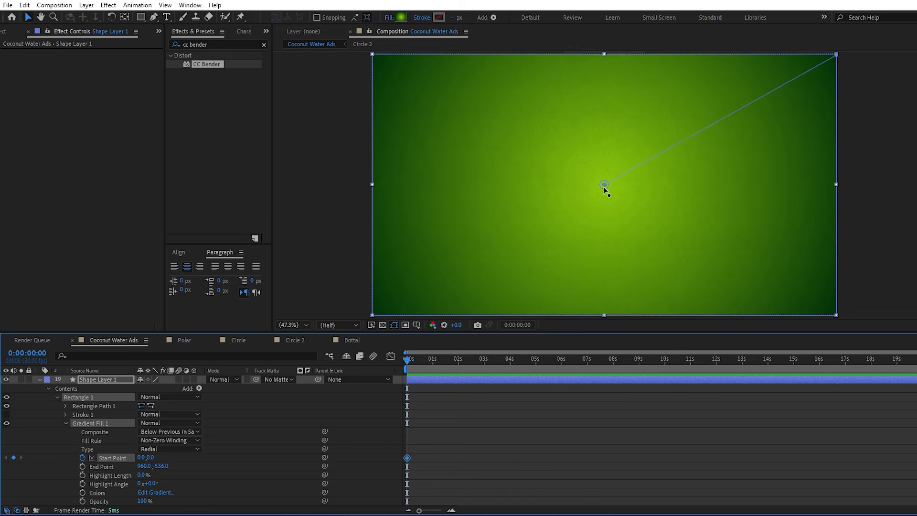
{"action": "left_click_drag", "start_coordinate": [604, 187], "coordinate": [603, 69]}
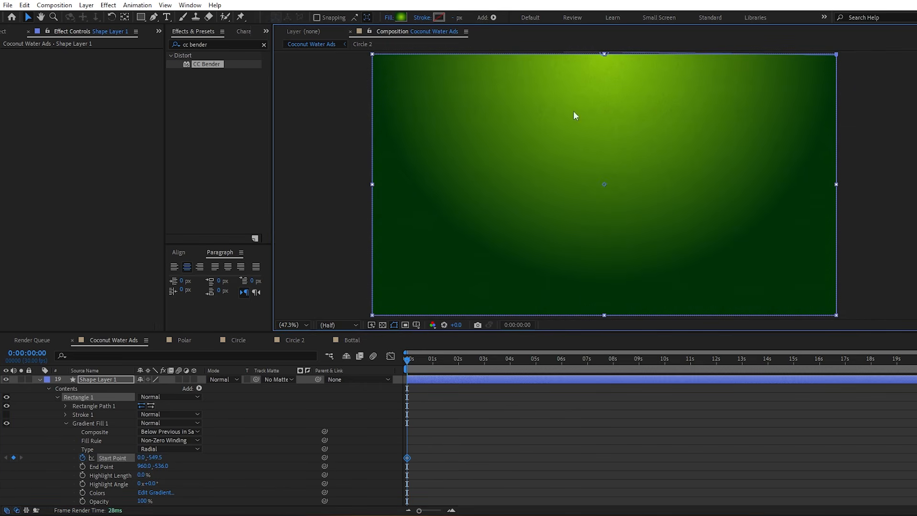
{"action": "left_click", "coordinate": [458, 367]}
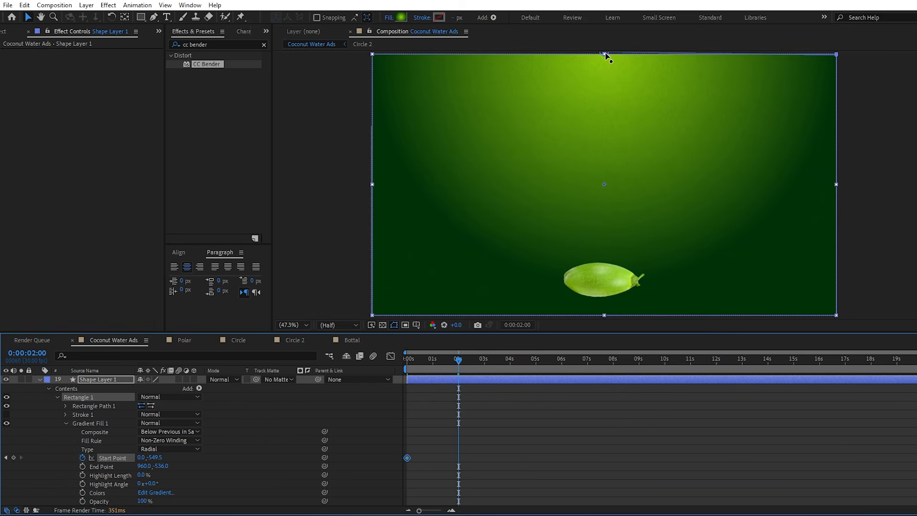
{"action": "left_click_drag", "start_coordinate": [604, 53], "coordinate": [602, 287]}
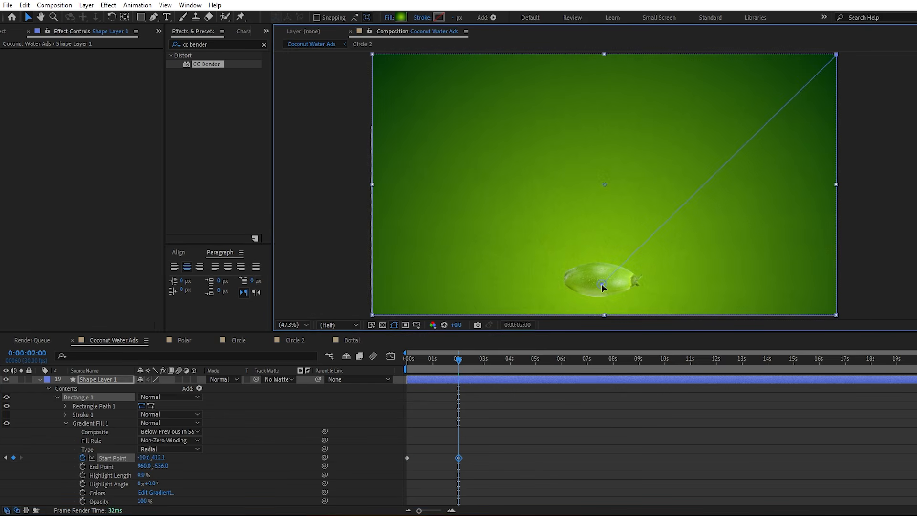
- Keyframe the gradient's Start Point near the centre at about (-2.1, 2.1) at 0:00:03:01, and show only the keyframed properties
{"action": "left_click", "coordinate": [485, 365]}
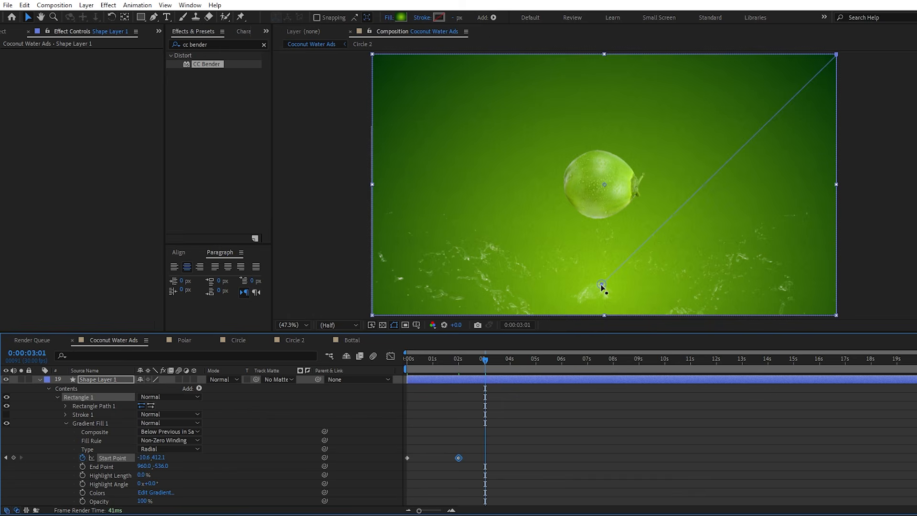
{"action": "left_click_drag", "start_coordinate": [601, 287], "coordinate": [602, 185]}
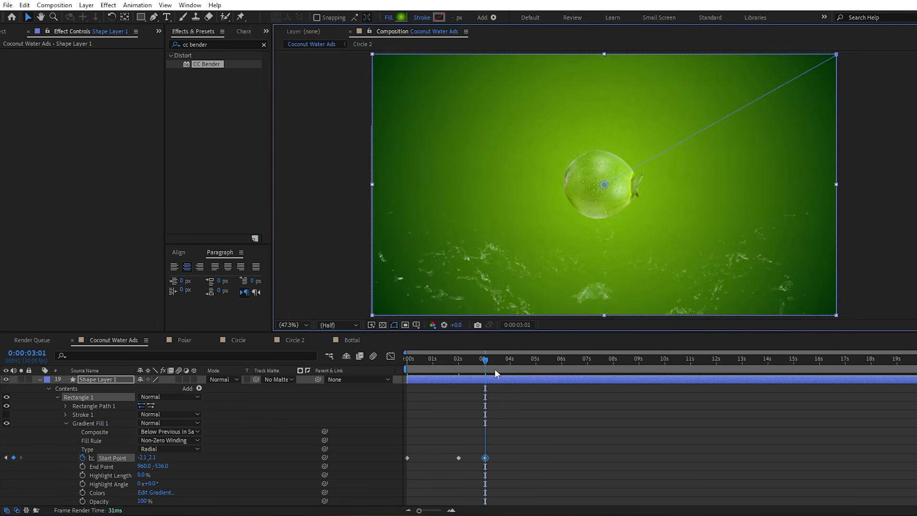
{"action": "key", "text": "u"}
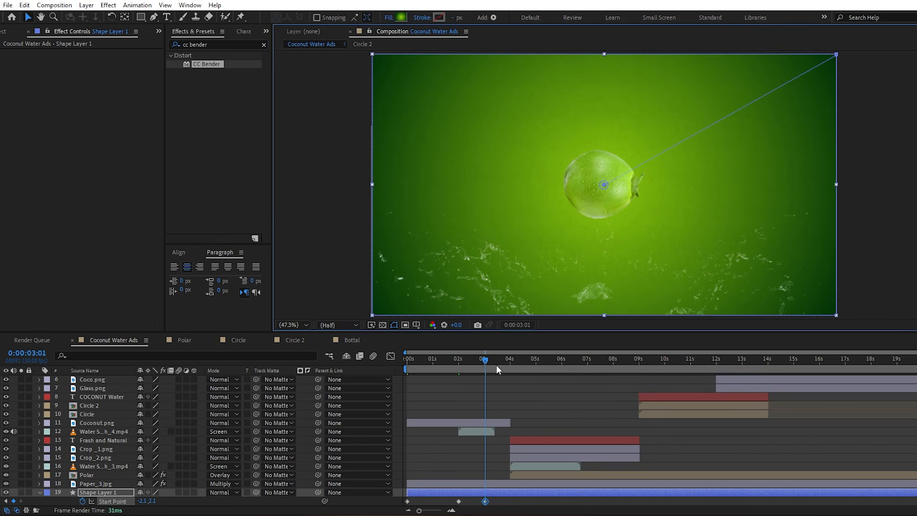
- Go to the Bottal layer's start at 0:00:12:00 and add a Start Point keyframe on Shape Layer 1, keeping the gradient centred
{"action": "left_click_drag", "start_coordinate": [483, 365], "coordinate": [784, 379]}
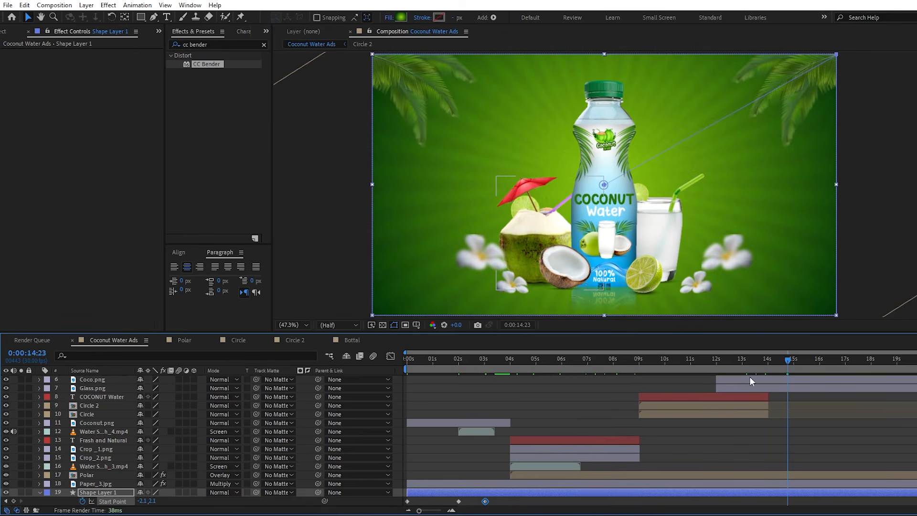
{"action": "left_click", "coordinate": [722, 363]}
{"action": "scroll", "coordinate": [738, 408], "scroll_direction": "up", "scroll_amount": 3}
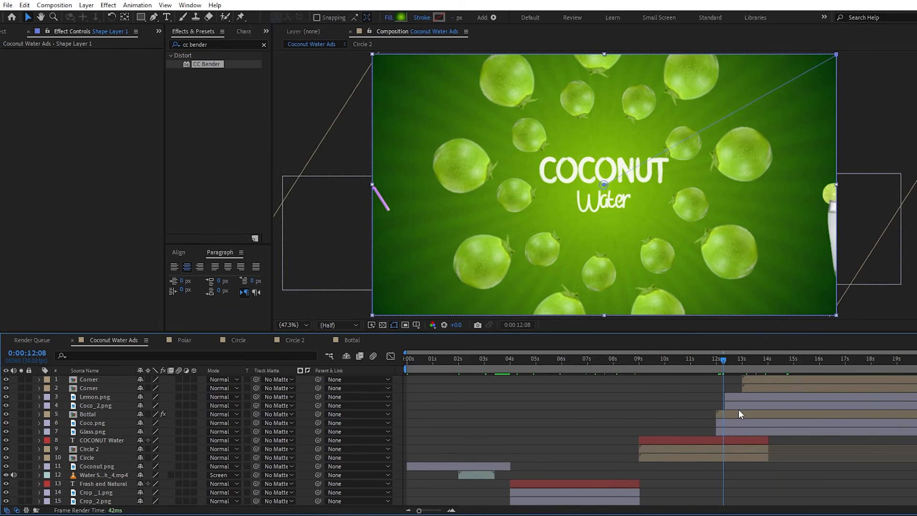
{"action": "left_click", "coordinate": [741, 414]}
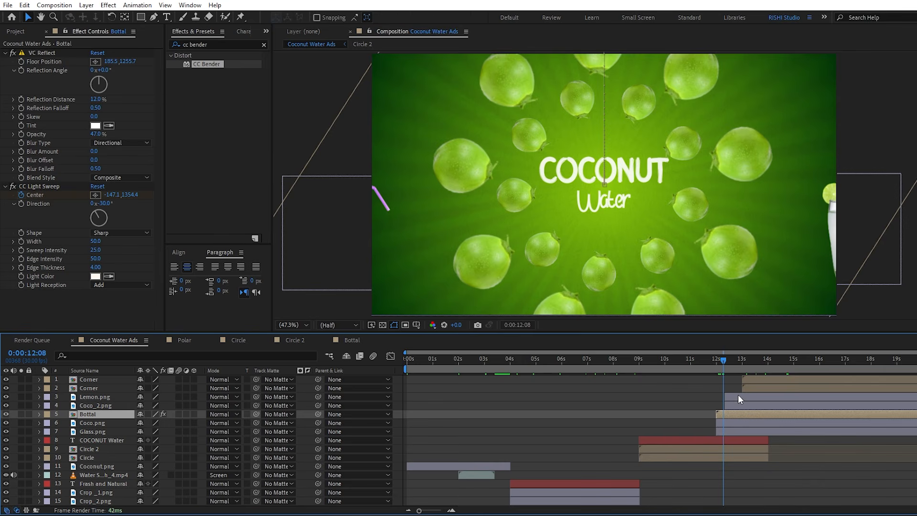
{"action": "key", "text": "i"}
{"action": "scroll", "coordinate": [700, 449], "scroll_direction": "down", "scroll_amount": 3}
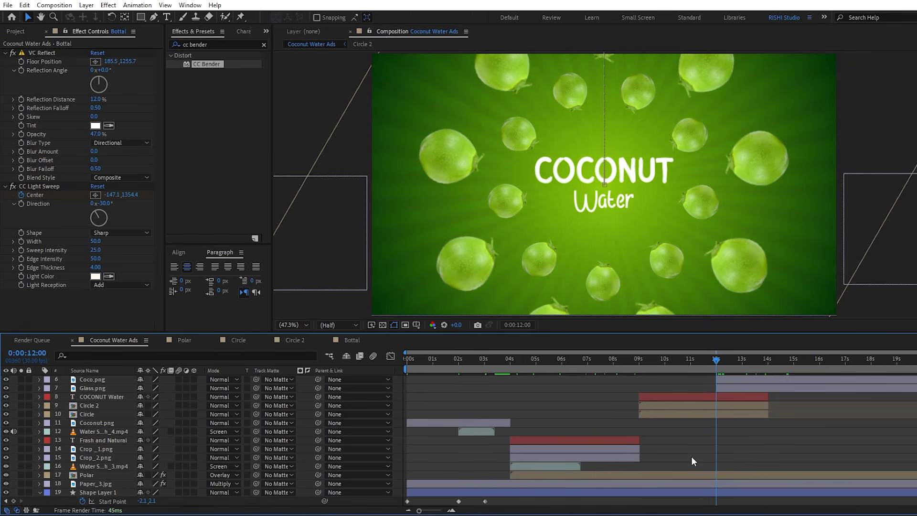
{"action": "left_click", "coordinate": [687, 492]}
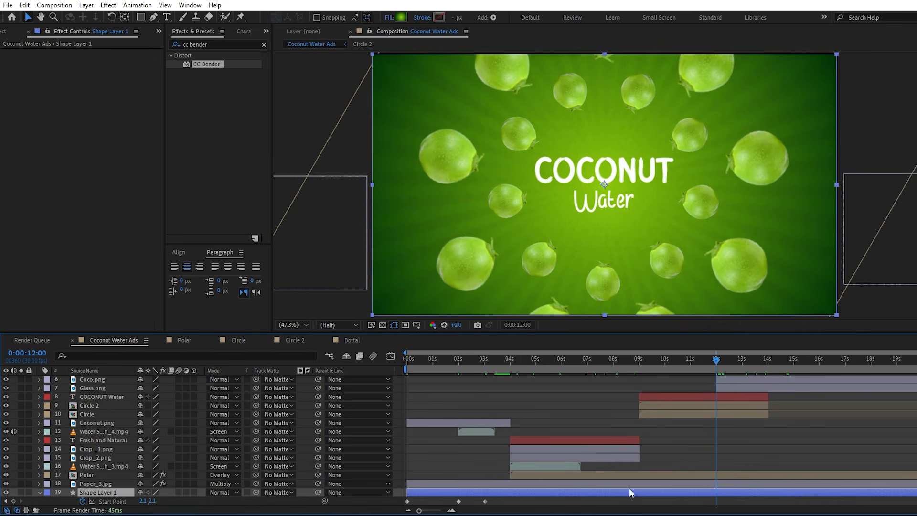
{"action": "left_click", "coordinate": [13, 501]}
- Keyframe the gradient's Start Point behind the bottle's base at about (4.2, 407.9) at 0:00:14:00
{"action": "scroll", "coordinate": [737, 436], "scroll_direction": "up", "scroll_amount": 3}
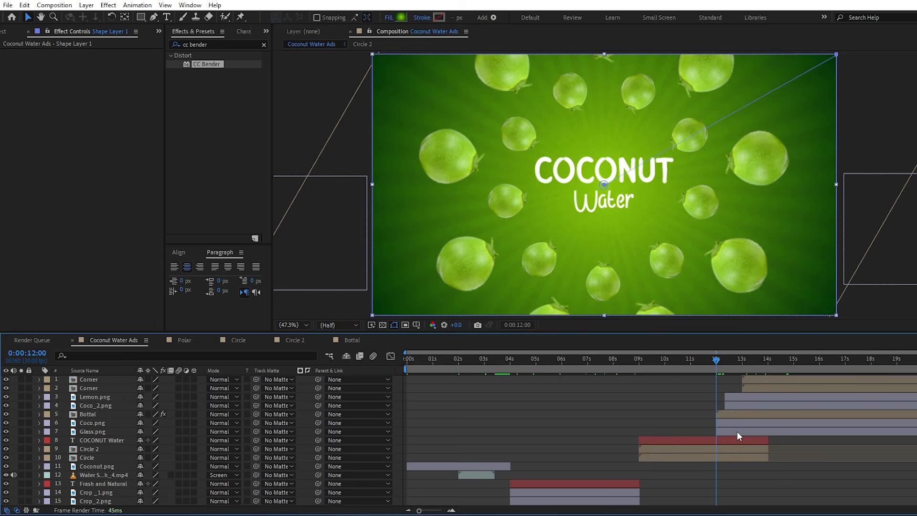
{"action": "left_click", "coordinate": [767, 362]}
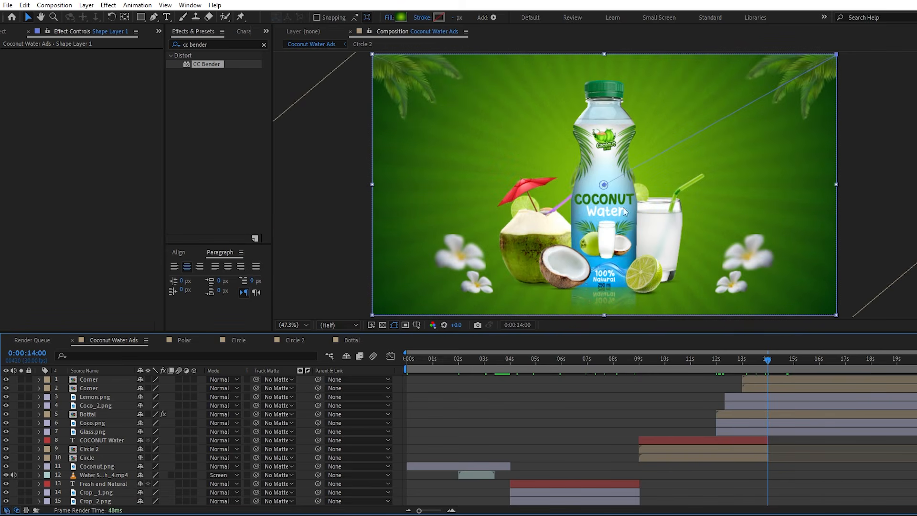
{"action": "left_click_drag", "start_coordinate": [603, 185], "coordinate": [605, 282]}
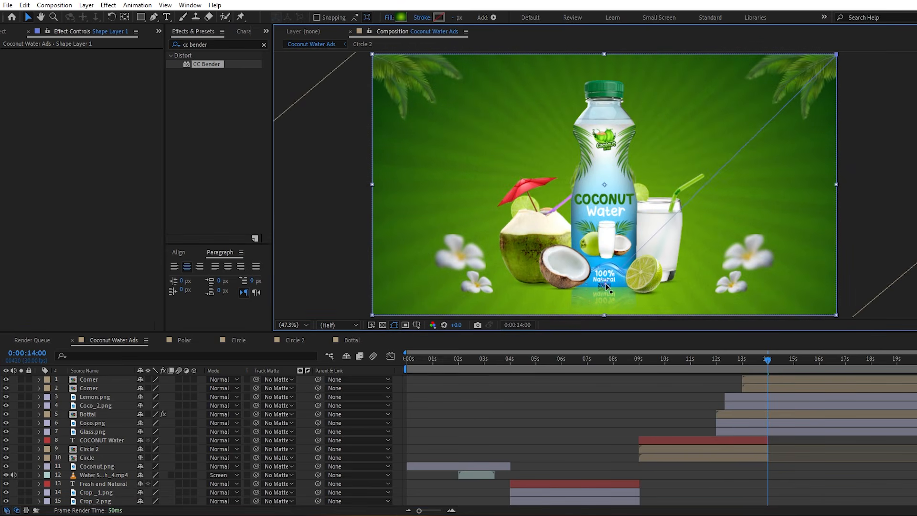
{"action": "scroll", "coordinate": [705, 428], "scroll_direction": "down", "scroll_amount": 3}
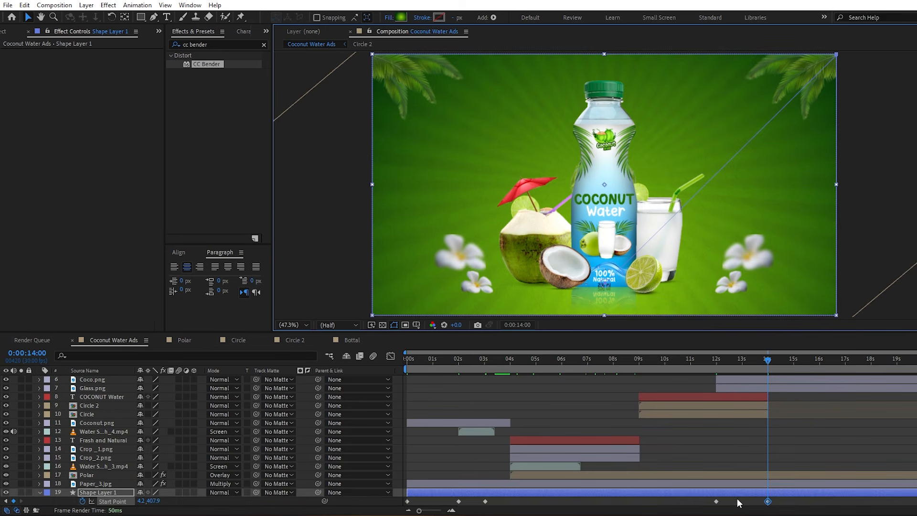
- Return to the Start Point keyframe at 0:00:12:00 and add a Position keyframe to the Polar layer there
{"action": "key", "text": "j"}
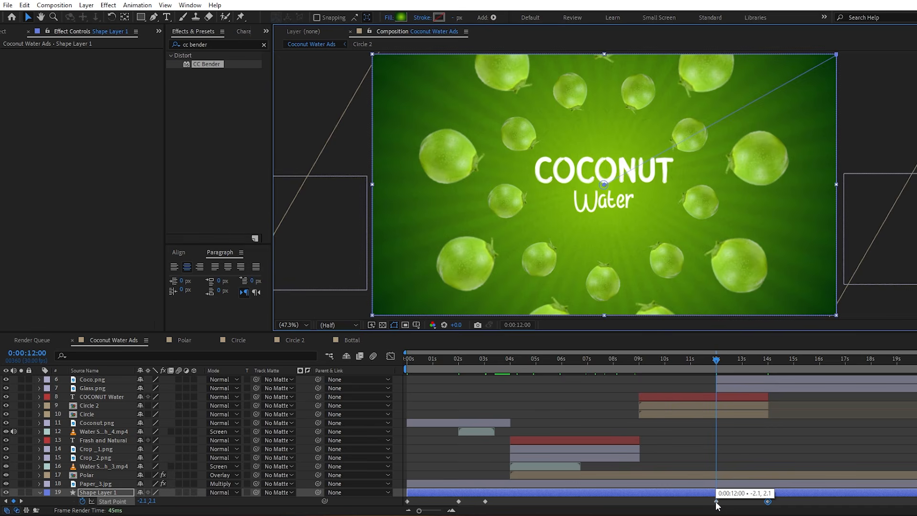
{"action": "key", "text": "k"}
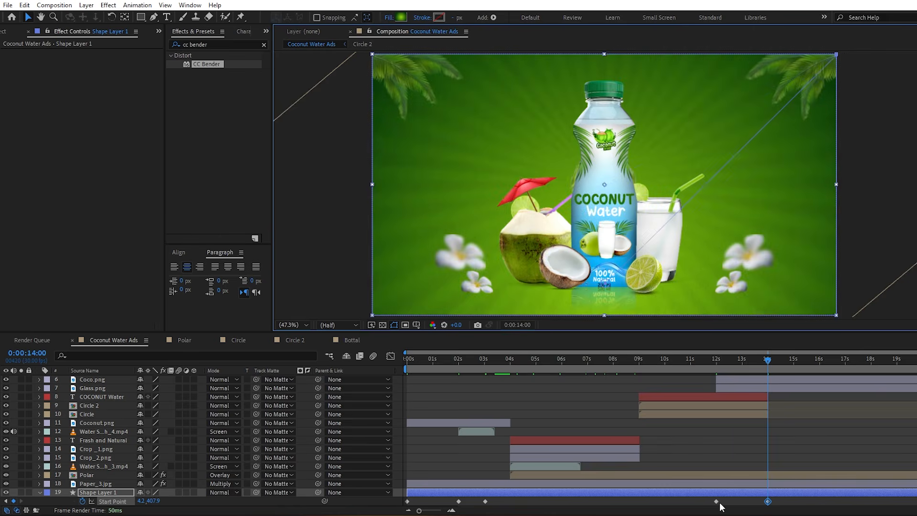
{"action": "key", "text": "j"}
{"action": "left_click", "coordinate": [722, 477]}
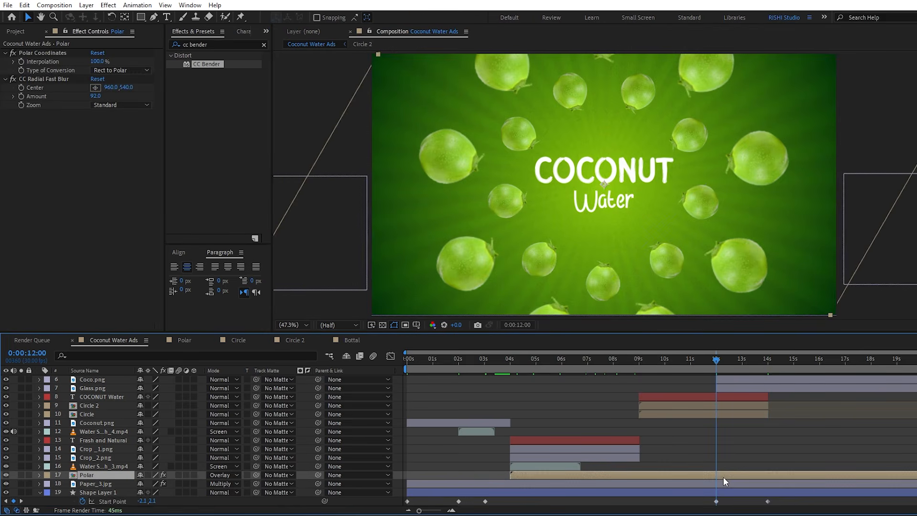
{"action": "key", "text": "alt+shift+p"}
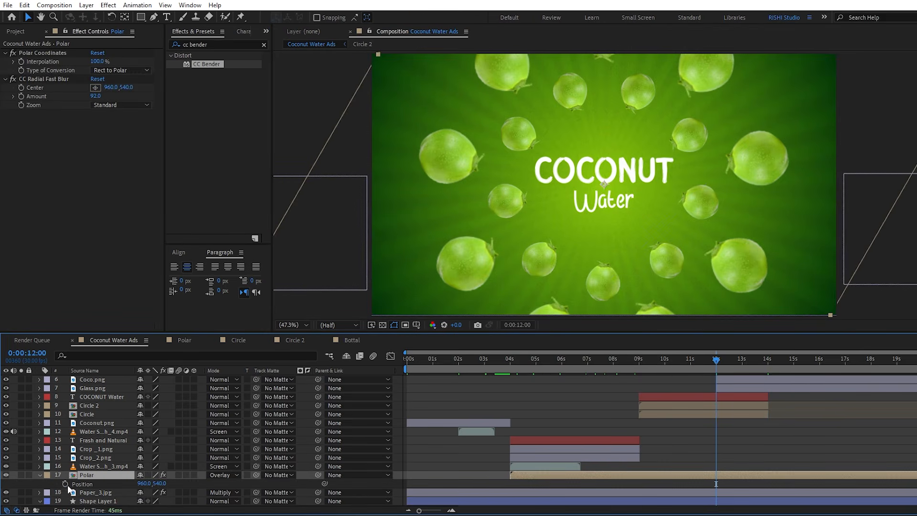
{"action": "scroll", "coordinate": [734, 462], "scroll_direction": "down", "scroll_amount": 1}
- Keyframe the Polar layer's Position at (960.0, 960.0) at 0:00:14:00 so the rays move down with the gradient
{"action": "key", "text": "k"}
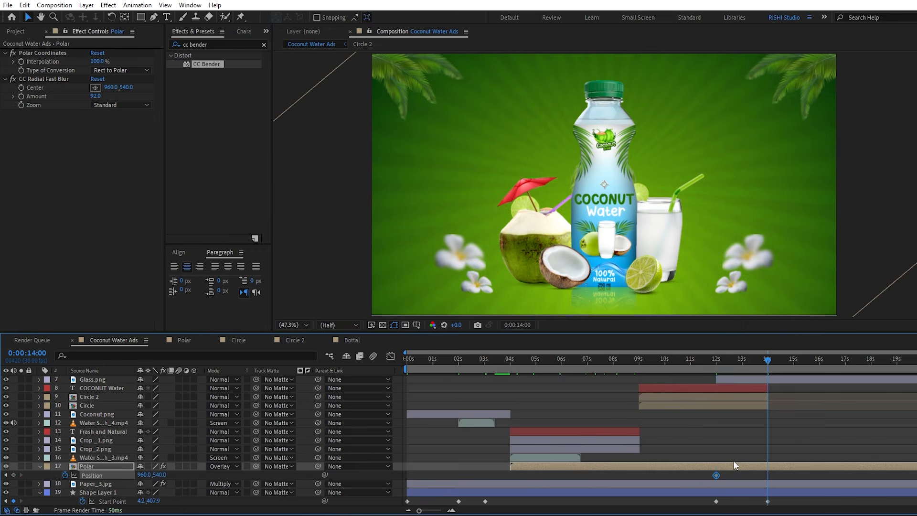
{"action": "key", "text": "ctrl+v"}
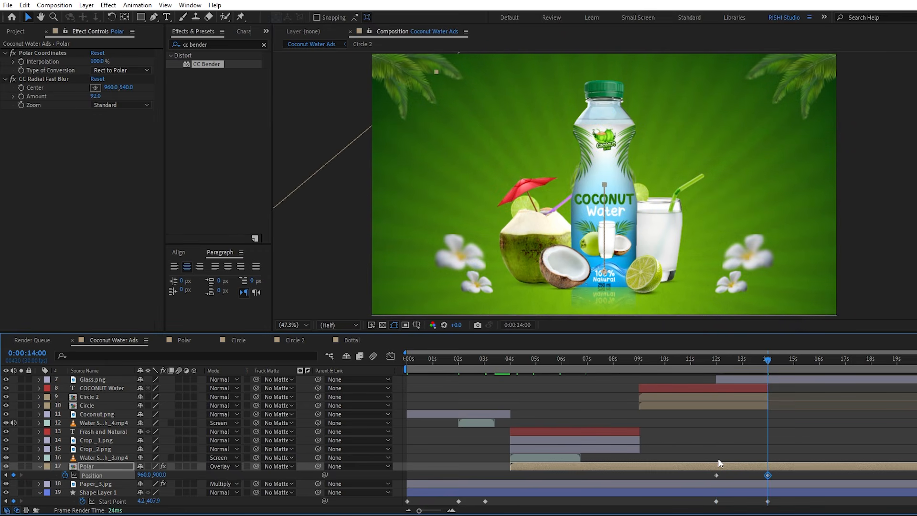
{"action": "key", "text": "shift+Down"}
{"action": "key", "text": "shift+Down"}
{"action": "key", "text": "shift+Down"}
{"action": "key", "text": "shift+Down"}
{"action": "key", "text": "shift+Down"}
{"action": "key", "text": "shift+Down"}
- Ease the Polar Position and Shape Layer 1 Start Point keyframes in the speed graph with 100% incoming influence, and preview the animation
{"action": "left_click_drag", "start_coordinate": [778, 477], "coordinate": [392, 507]}
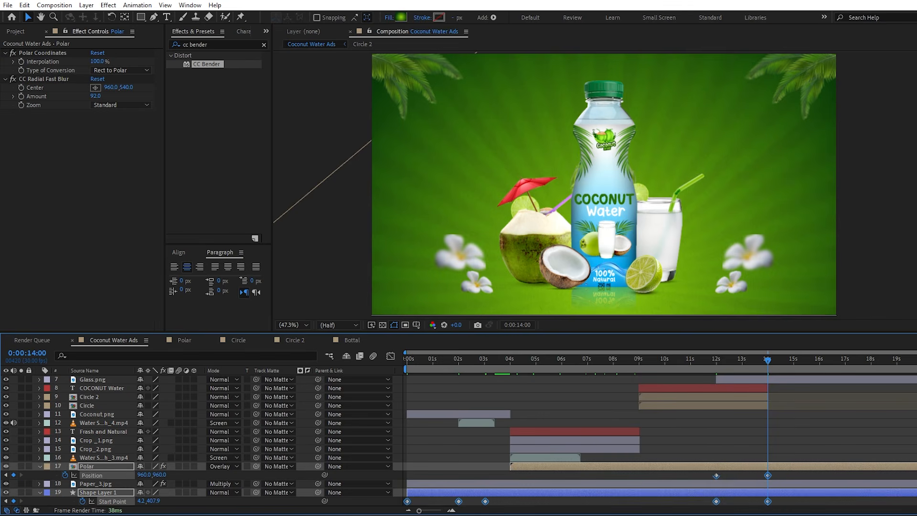
{"action": "left_click", "coordinate": [390, 356]}
{"action": "left_click_drag", "start_coordinate": [790, 490], "coordinate": [403, 375]}
{"action": "left_click_drag", "start_coordinate": [758, 478], "coordinate": [676, 477]}
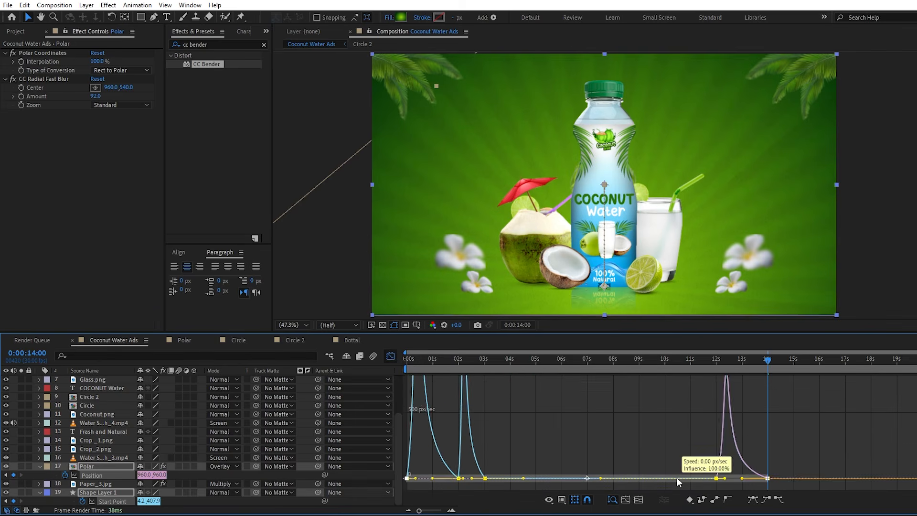
{"action": "key", "text": "space"}
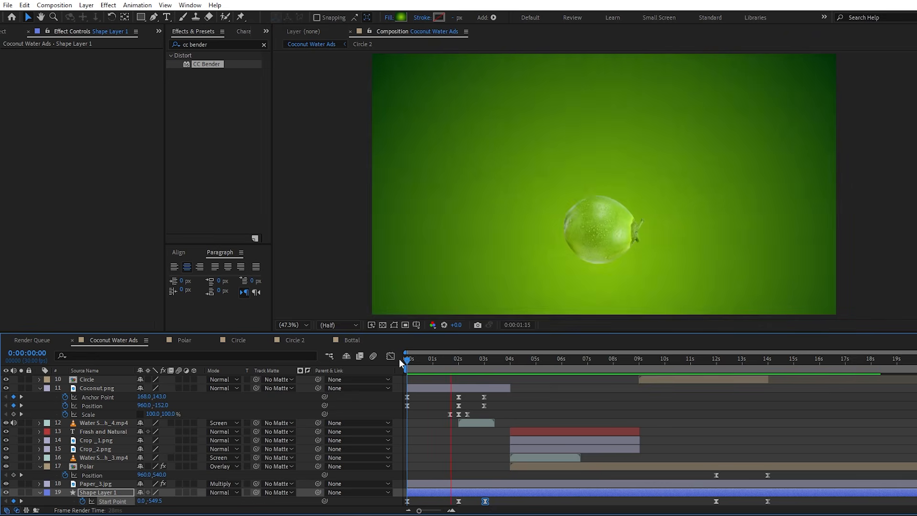